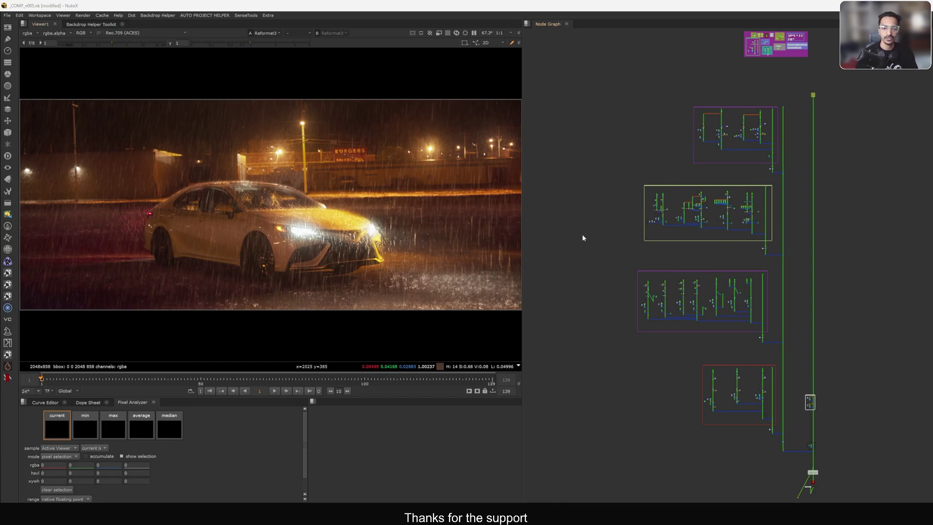
Step: Compare the original Plate with the Read52 rain render in the viewer
{"action": "middle_click_drag", "start_coordinate": [657, 380], "coordinate": [626, 170]}
{"action": "scroll", "coordinate": [757, 287], "scroll_direction": "up", "scroll_amount": 5}
{"action": "middle_click_drag", "start_coordinate": [838, 253], "coordinate": [713, 267]}
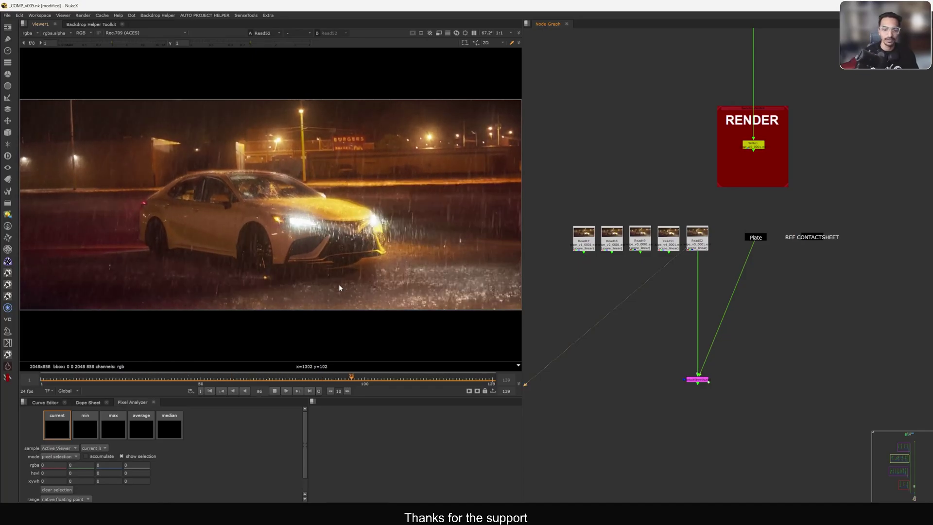
{"action": "left_click", "coordinate": [764, 237]}
{"action": "key", "text": "1"}
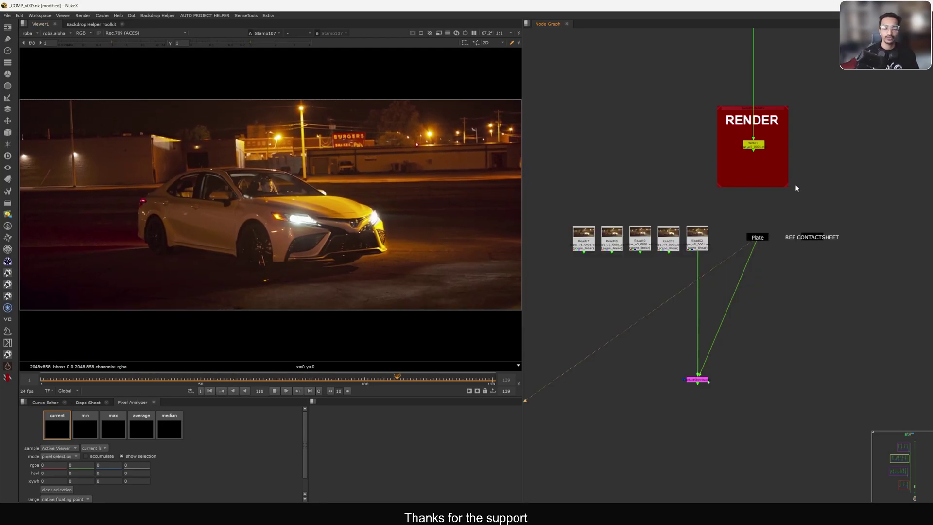
{"action": "left_click", "coordinate": [697, 239]}
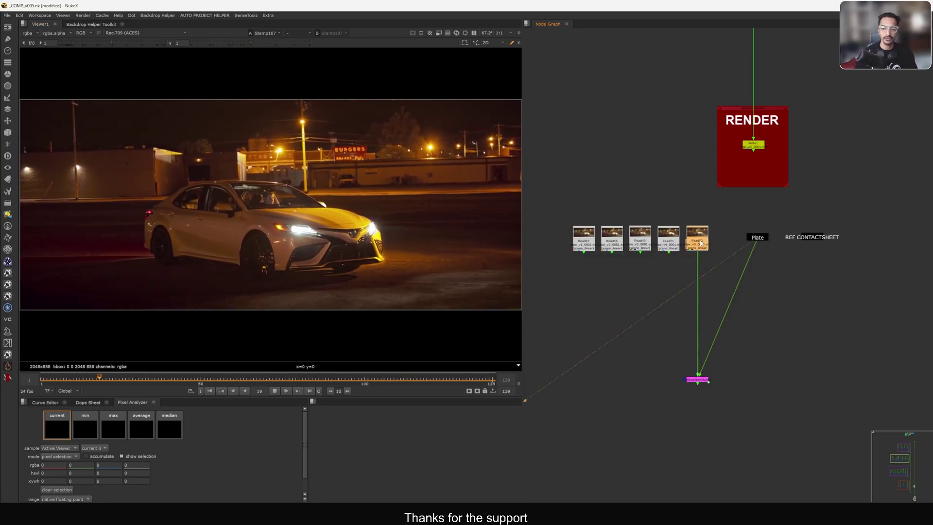
{"action": "key", "text": "1"}
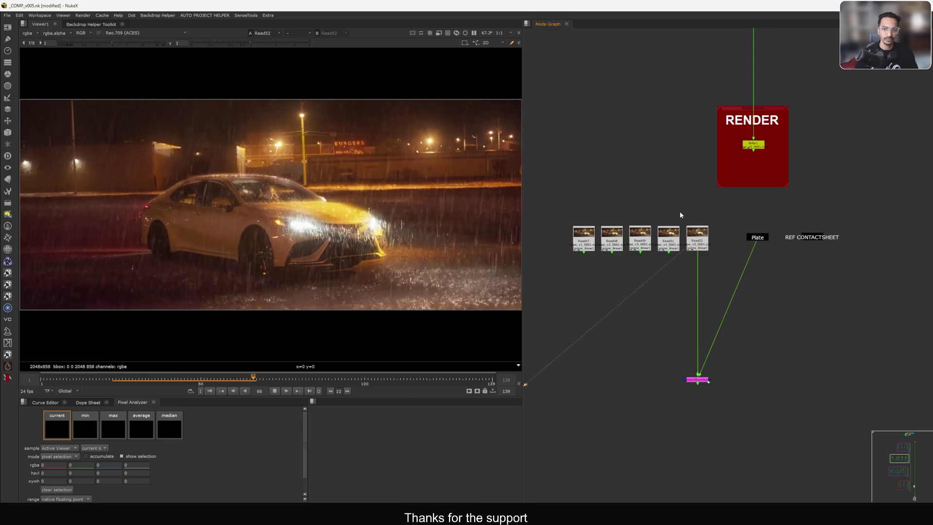
Step: Show the complete node graph and return playback to frame 1
{"action": "left_click_drag", "start_coordinate": [504, 147], "coordinate": [121, 285]}
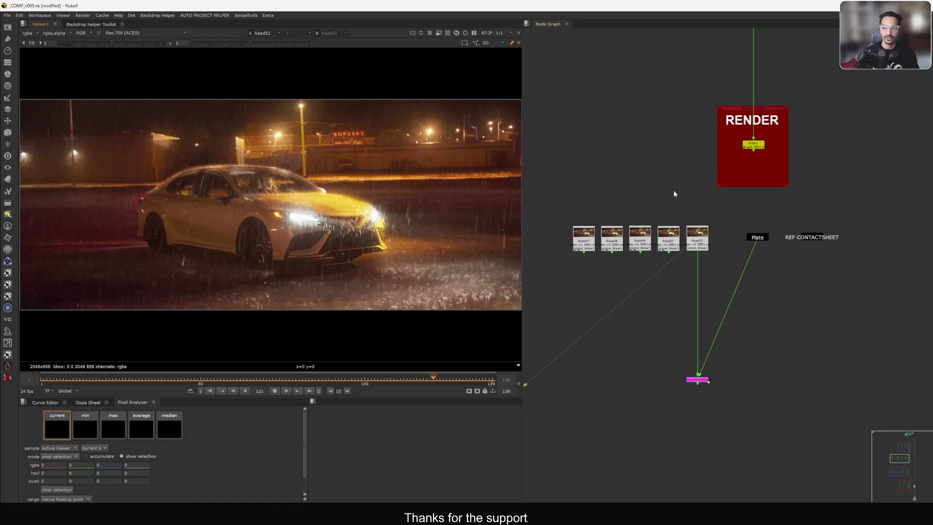
{"action": "key", "text": "f"}
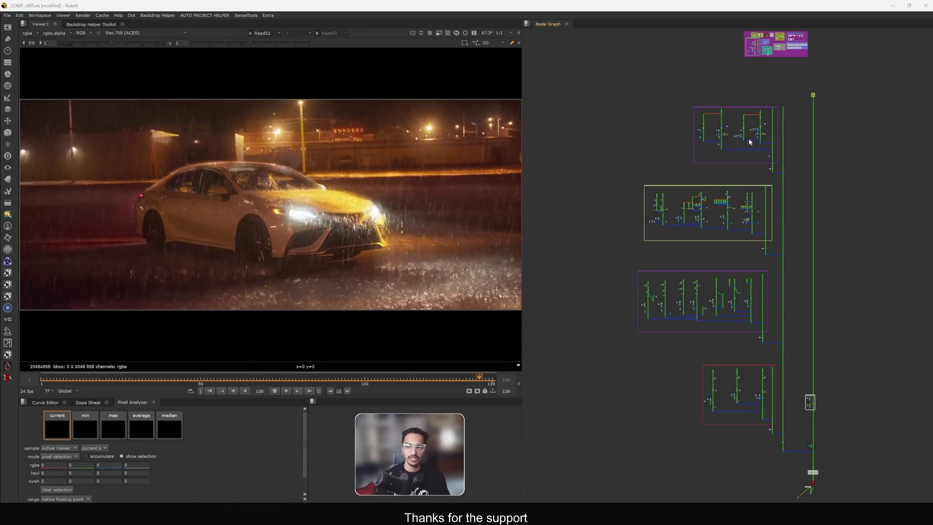
{"action": "left_click", "coordinate": [221, 395]}
{"action": "left_click", "coordinate": [210, 391]}
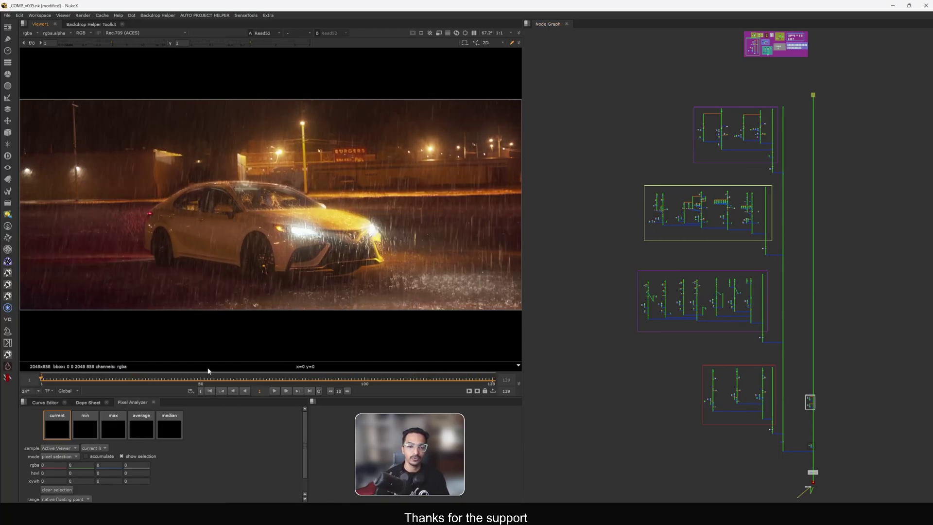
Step: Examine the purple ASSETS backdrop and the node groups inside it
{"action": "middle_click_drag", "start_coordinate": [752, 92], "coordinate": [727, 143]}
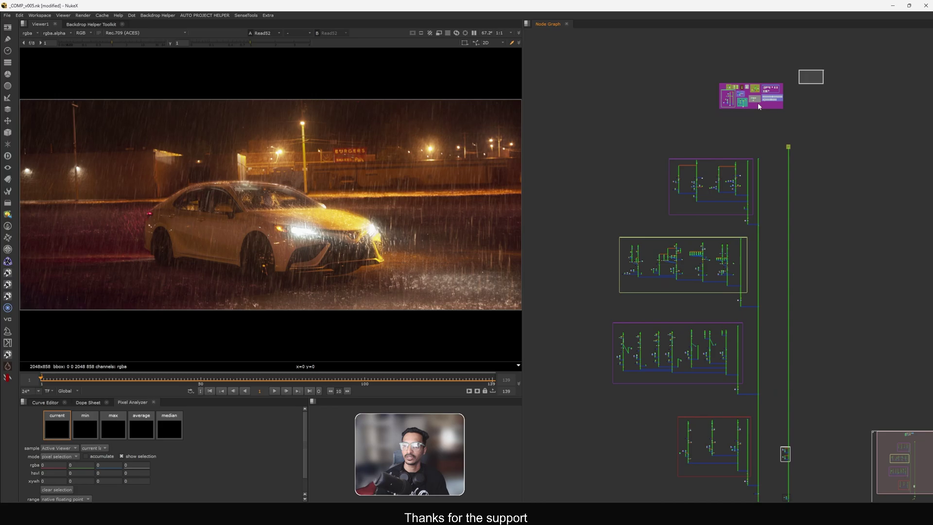
{"action": "left_click_drag", "start_coordinate": [697, 121], "coordinate": [697, 120]}
{"action": "scroll", "coordinate": [726, 111], "scroll_direction": "up", "scroll_amount": 6}
{"action": "middle_click_drag", "start_coordinate": [756, 121], "coordinate": [707, 167]}
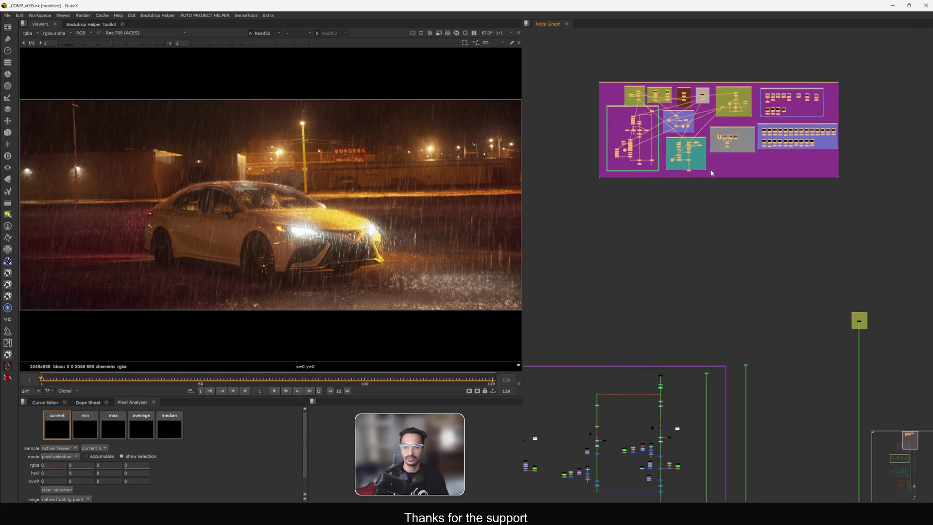
{"action": "middle_click_drag", "start_coordinate": [854, 67], "coordinate": [877, 92]}
{"action": "left_click_drag", "start_coordinate": [878, 92], "coordinate": [513, 258]}
{"action": "left_click", "coordinate": [693, 192]}
{"action": "scroll", "coordinate": [701, 143], "scroll_direction": "up", "scroll_amount": 5}
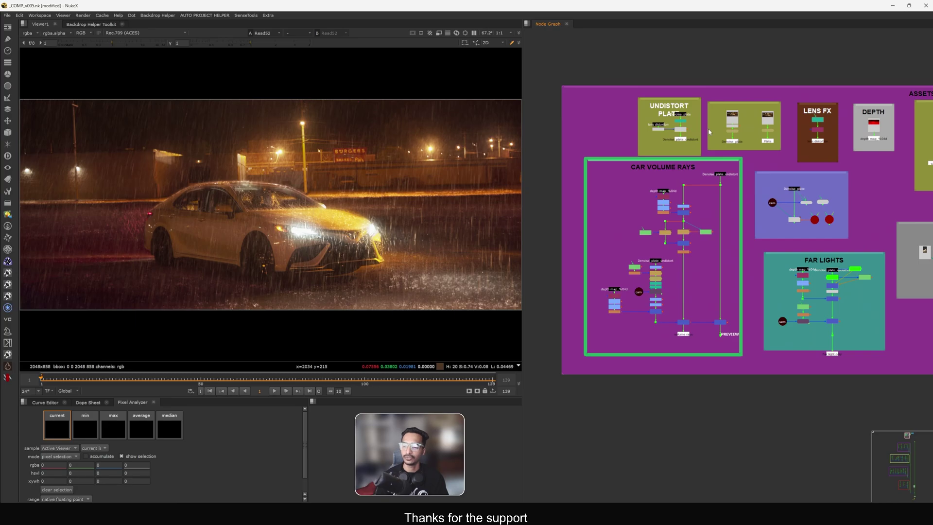
Step: Trace the Denoise_plate stamp's connections through the script
{"action": "scroll", "coordinate": [708, 131], "scroll_direction": "up", "scroll_amount": 6}
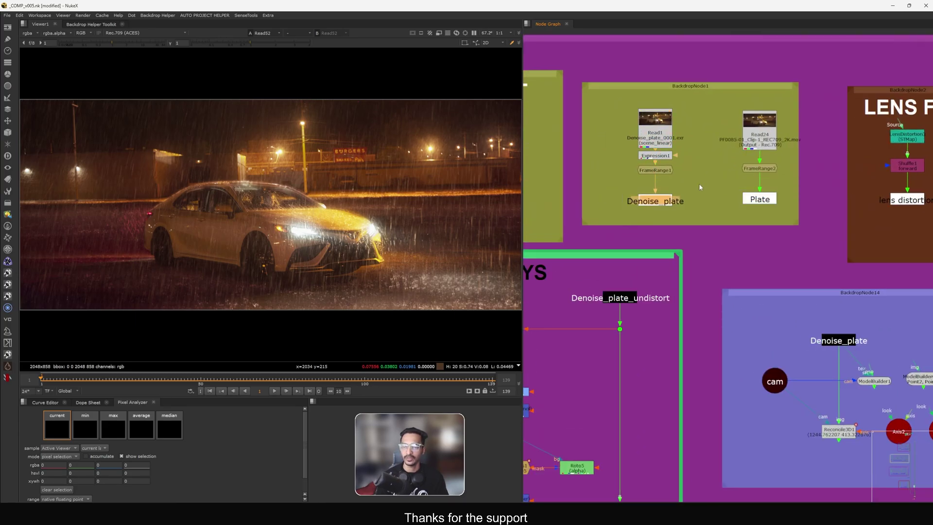
{"action": "left_click_drag", "start_coordinate": [707, 192], "coordinate": [613, 232]}
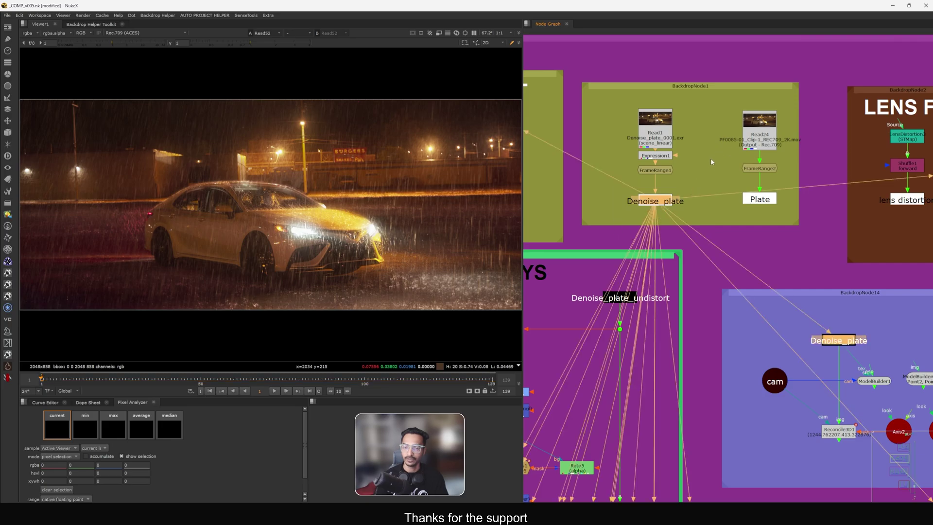
{"action": "scroll", "coordinate": [711, 161], "scroll_direction": "down", "scroll_amount": 10}
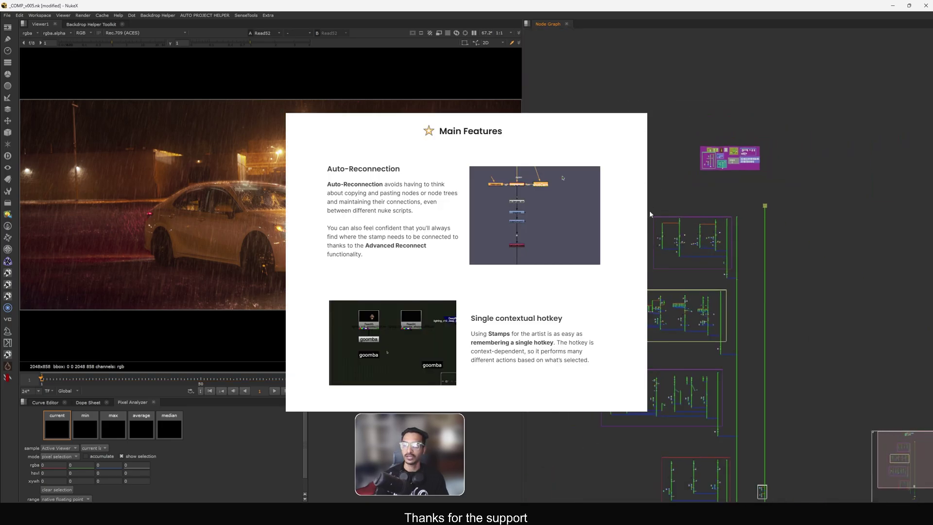
{"action": "scroll", "coordinate": [710, 156], "scroll_direction": "down", "scroll_amount": 3}
{"action": "left_click_drag", "start_coordinate": [737, 159], "coordinate": [625, 333]}
{"action": "scroll", "coordinate": [713, 151], "scroll_direction": "up", "scroll_amount": 3}
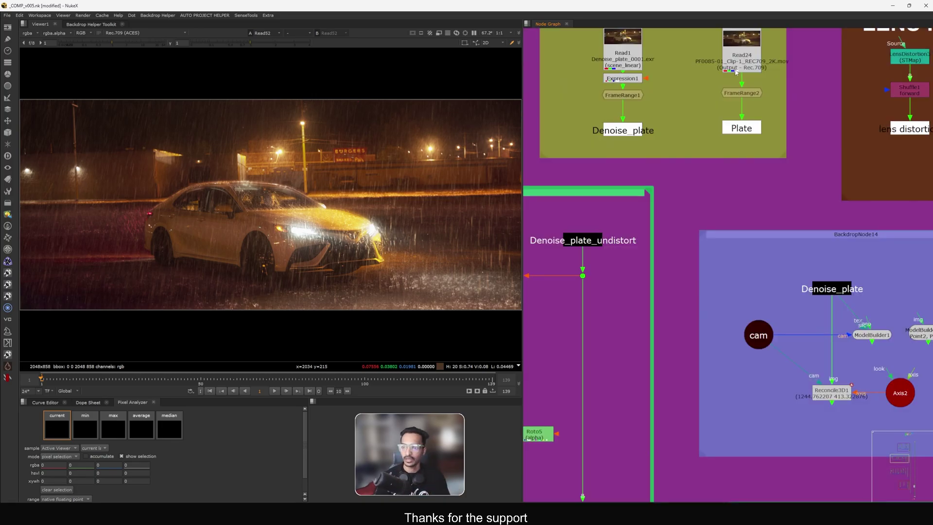
Step: View the Read24 source clip and the Denoise_plate anchor in turn in the viewer
{"action": "left_click", "coordinate": [739, 55]}
{"action": "key", "text": "1"}
{"action": "middle_click_drag", "start_coordinate": [716, 87], "coordinate": [717, 127]}
{"action": "scroll", "coordinate": [733, 124], "scroll_direction": "up", "scroll_amount": 1}
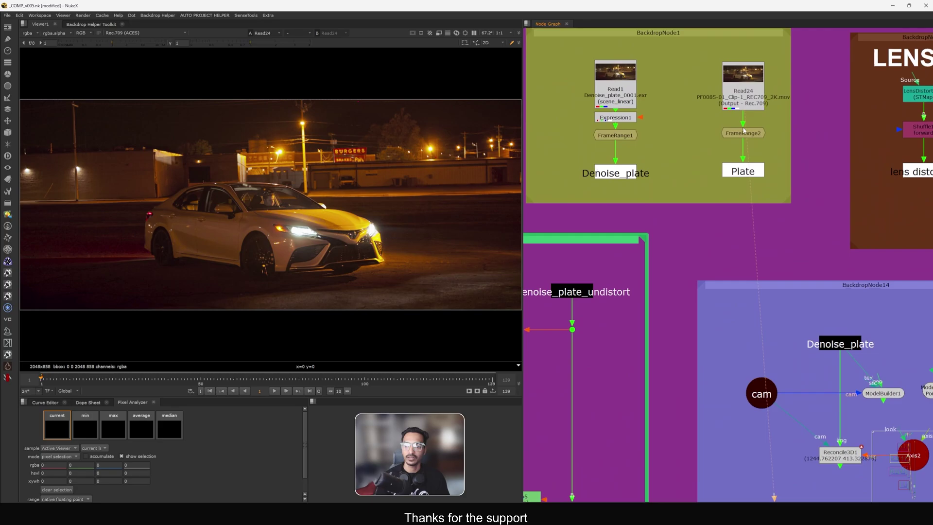
{"action": "scroll", "coordinate": [714, 166], "scroll_direction": "down", "scroll_amount": 1}
{"action": "mouse_move", "coordinate": [711, 167]}
{"action": "middle_mouse_down"}
{"action": "mouse_move", "coordinate": [739, 163]}
{"action": "mouse_move", "coordinate": [687, 160]}
{"action": "mouse_move", "coordinate": [706, 180]}
{"action": "middle_mouse_up"}
{"action": "left_click", "coordinate": [654, 168]}
{"action": "key", "text": "1"}
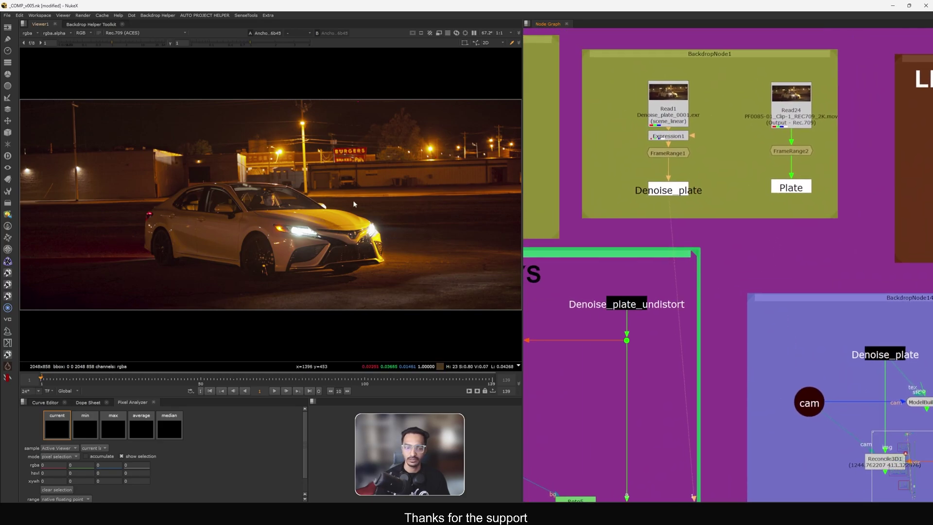
Step: Compare the grain of Plate and Denoise_plate in close-up around the car's windshield and hood
{"action": "scroll", "coordinate": [317, 207], "scroll_direction": "up", "scroll_amount": 10}
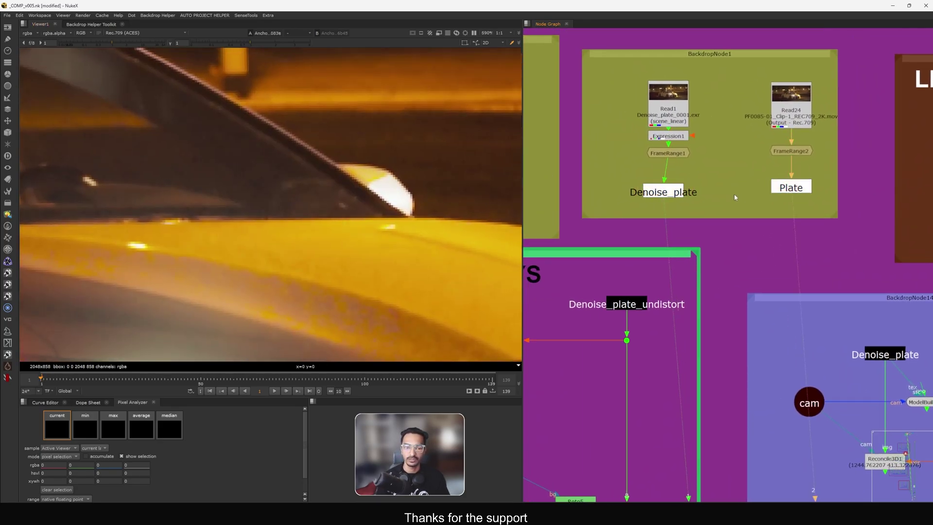
{"action": "scroll", "coordinate": [386, 165], "scroll_direction": "up", "scroll_amount": 5}
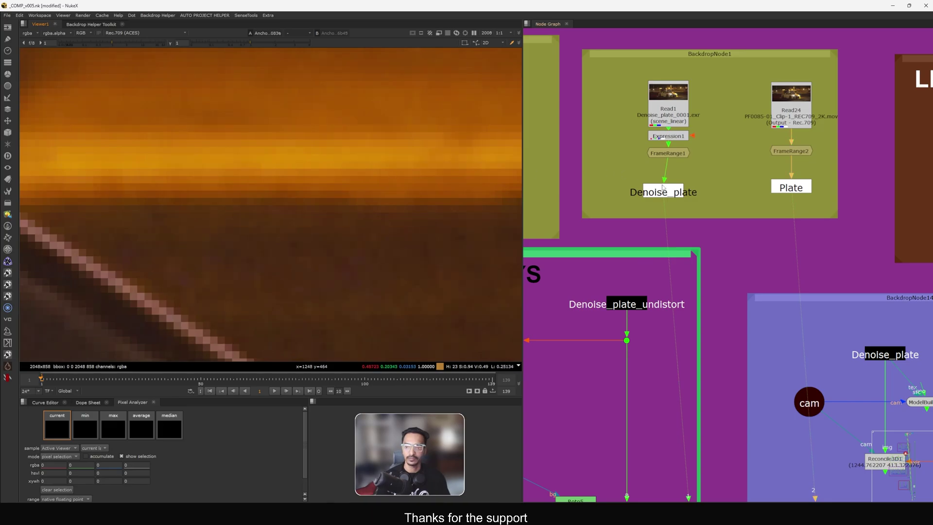
{"action": "scroll", "coordinate": [678, 208], "scroll_direction": "down", "scroll_amount": 10}
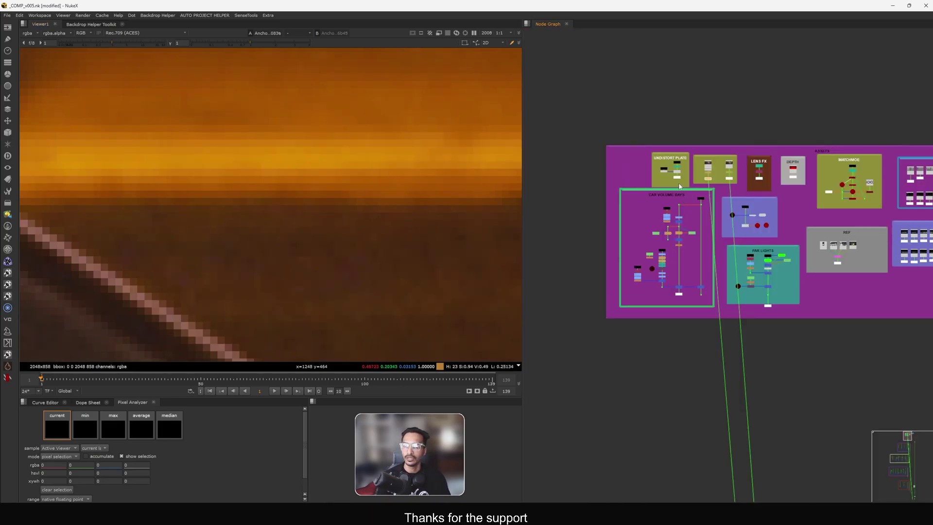
Step: View the full Denoise_plate_undistort image and move the UNDISTORT PLATE nodes clear of the backdrop's heading
{"action": "scroll", "coordinate": [690, 160], "scroll_direction": "up", "scroll_amount": 8}
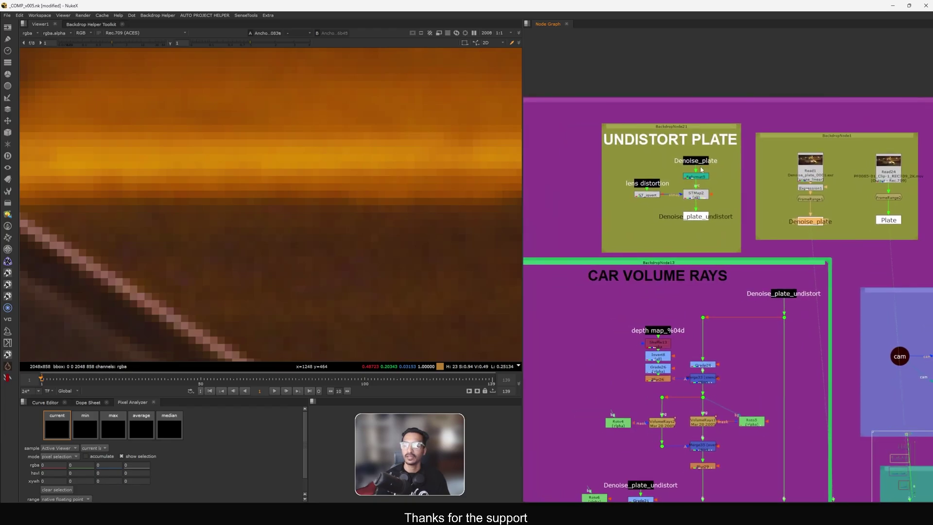
{"action": "key", "text": "f"}
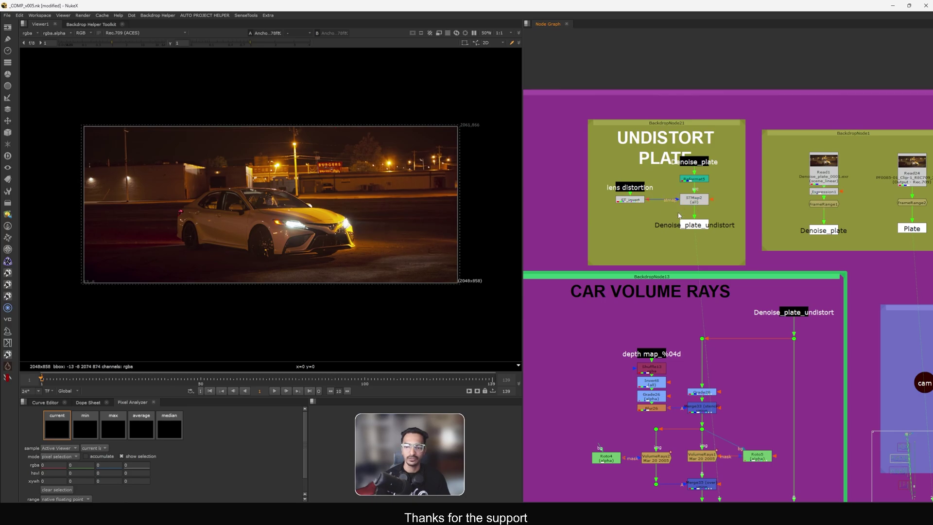
{"action": "left_click_drag", "start_coordinate": [733, 150], "coordinate": [604, 235]}
{"action": "left_click_drag", "start_coordinate": [699, 203], "coordinate": [681, 216]}
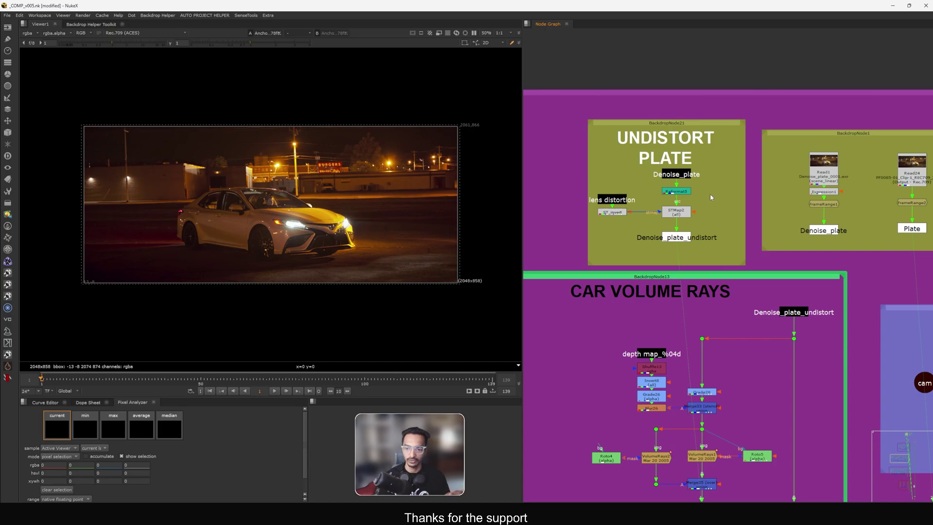
Step: View the Reformat5, lens distortion and STMap2 nodes of the UNDISTORT PLATE group one after another
{"action": "left_click", "coordinate": [667, 216]}
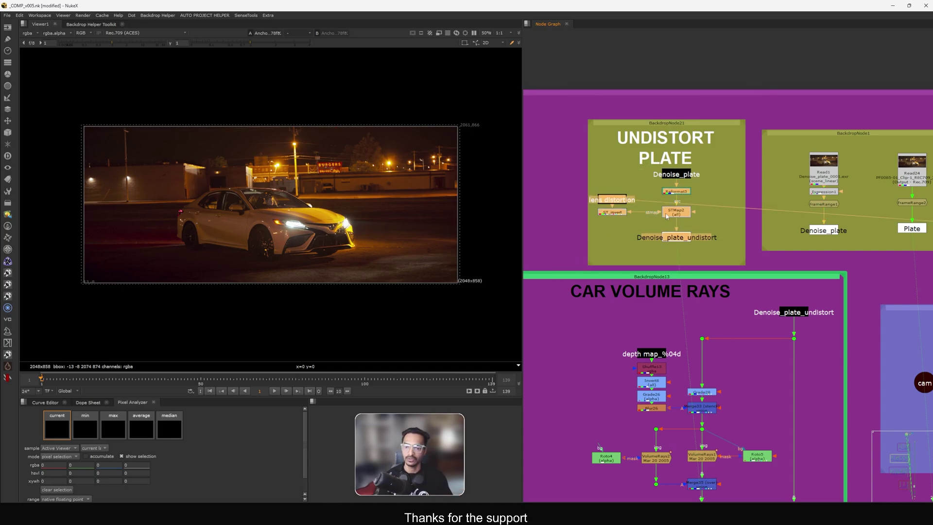
{"action": "scroll", "coordinate": [683, 196], "scroll_direction": "up", "scroll_amount": 5}
{"action": "left_click_drag", "start_coordinate": [666, 143], "coordinate": [687, 139]}
{"action": "key", "text": "1"}
{"action": "middle_click_drag", "start_coordinate": [631, 220], "coordinate": [706, 201]}
{"action": "left_click", "coordinate": [642, 192]}
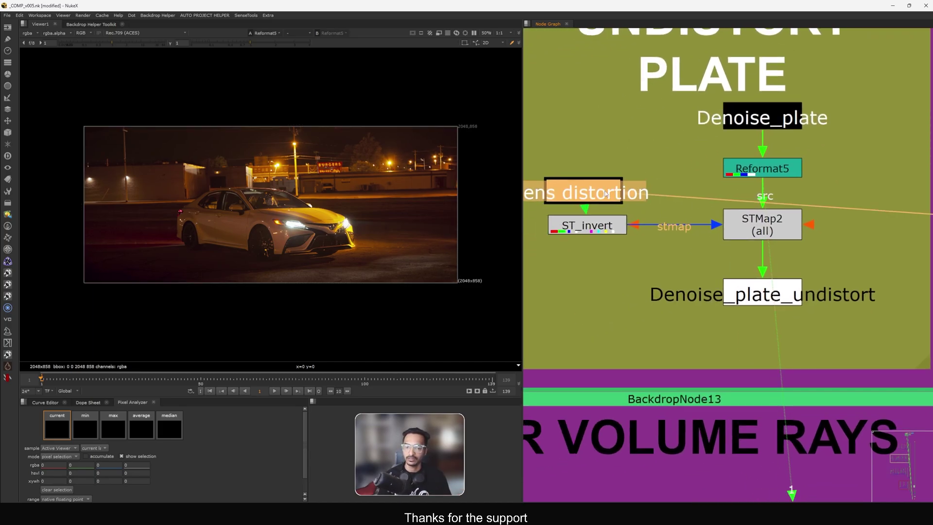
{"action": "key", "text": "1"}
{"action": "left_click", "coordinate": [734, 238]}
{"action": "key", "text": "1"}
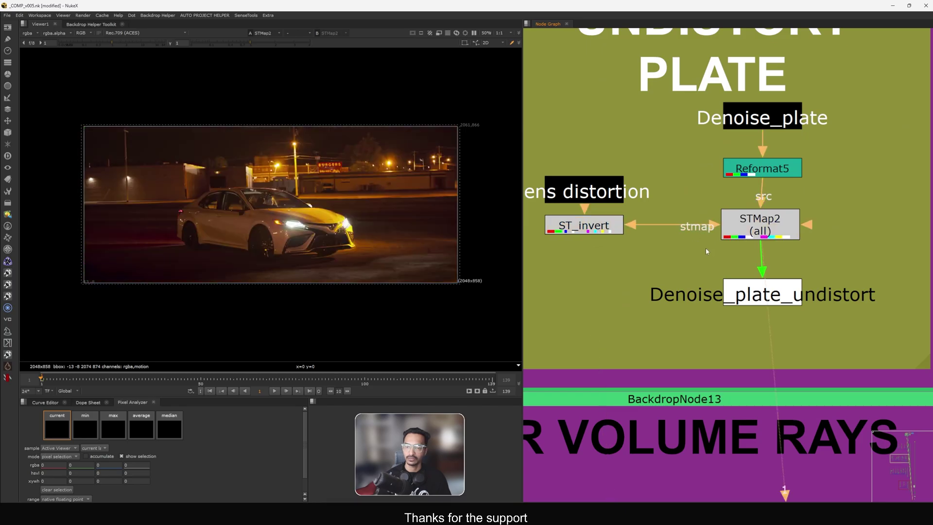
Step: Toggle STMap2 off and on to compare the distortion, and view the Denoise_plate_undistort anchor
{"action": "key", "text": "d"}
{"action": "key", "text": "d"}
{"action": "key", "text": "d"}
{"action": "key", "text": "d"}
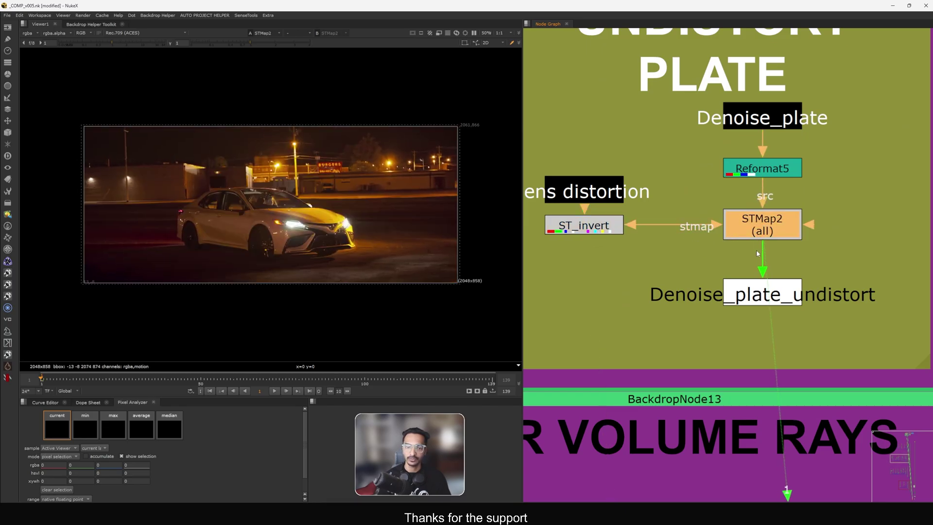
{"action": "key", "text": "d"}
{"action": "key", "text": "d"}
{"action": "left_click", "coordinate": [773, 292]}
{"action": "key", "text": "1"}
{"action": "left_click", "coordinate": [780, 259]}
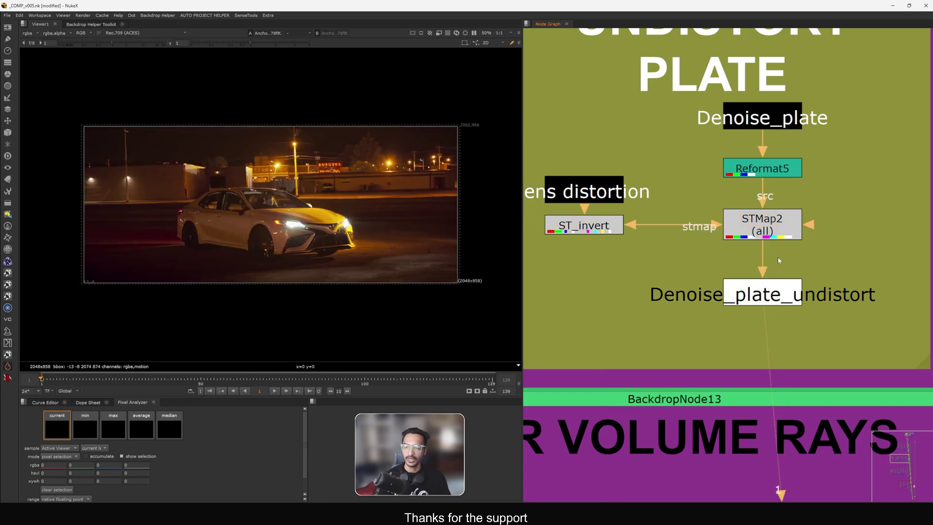
Step: Look over the backdrop holding the ModelBuilder, Reconcile3D and Axis nodes
{"action": "scroll", "coordinate": [738, 194], "scroll_direction": "down", "scroll_amount": 8}
{"action": "middle_click_drag", "start_coordinate": [887, 273], "coordinate": [698, 238]}
{"action": "scroll", "coordinate": [699, 238], "scroll_direction": "up", "scroll_amount": 6}
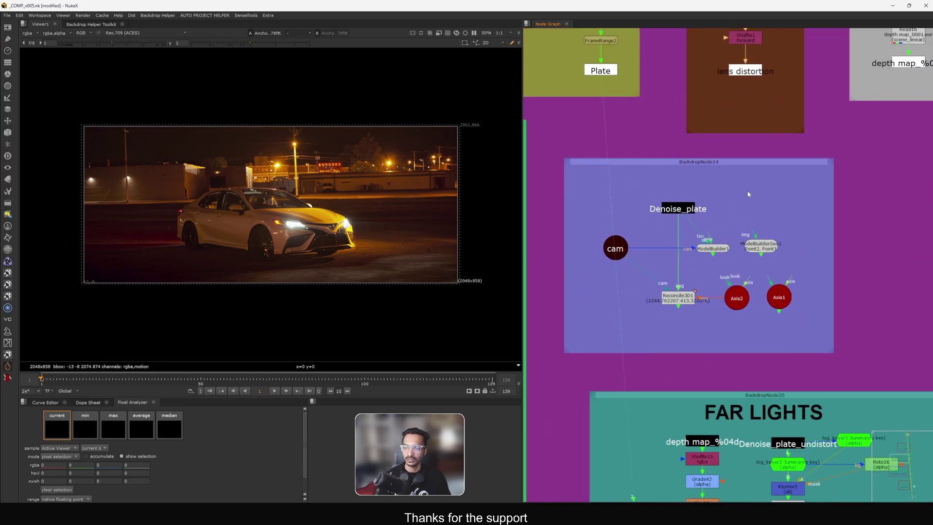
{"action": "scroll", "coordinate": [743, 239], "scroll_direction": "down", "scroll_amount": 6}
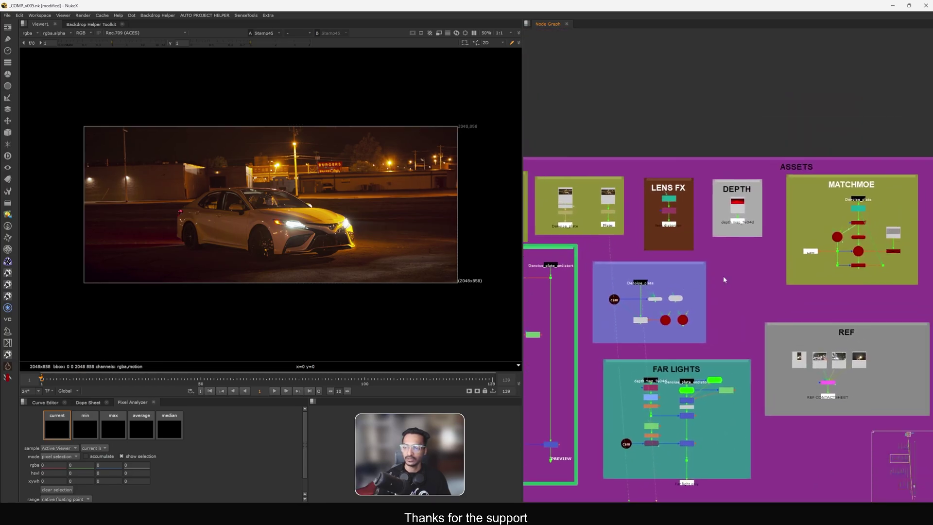
Step: View the MATCHMOE Scene1 and ScanlineRender1 nodes and inspect the tracked camera and point cloud in 3D
{"action": "middle_click_drag", "start_coordinate": [723, 275], "coordinate": [578, 265]}
{"action": "scroll", "coordinate": [732, 219], "scroll_direction": "up", "scroll_amount": 6}
{"action": "key", "text": "1"}
{"action": "left_click", "coordinate": [717, 252]}
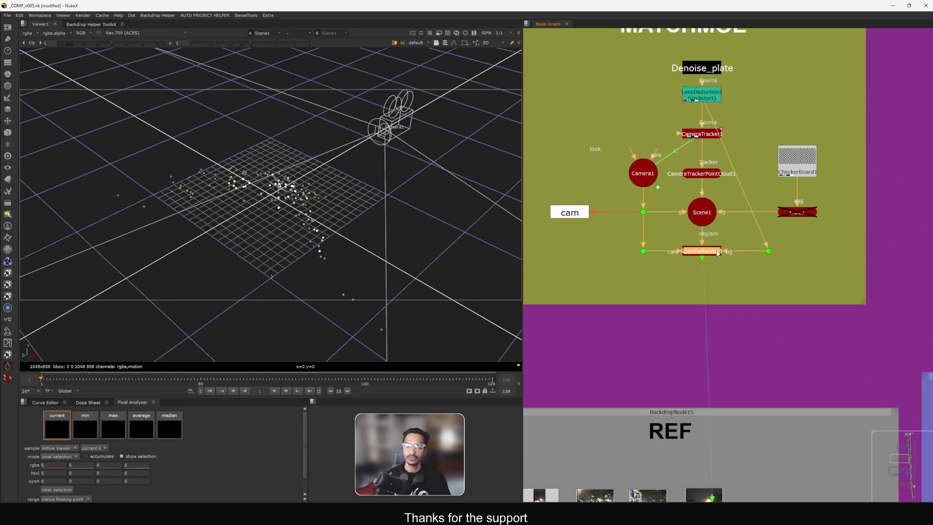
{"action": "left_click_drag", "start_coordinate": [369, 213], "coordinate": [222, 198], "text": "ctrl"}
{"action": "scroll", "coordinate": [316, 189], "scroll_direction": "down", "scroll_amount": 4}
{"action": "scroll", "coordinate": [267, 183], "scroll_direction": "up", "scroll_amount": 5}
{"action": "left_click_drag", "start_coordinate": [270, 181], "coordinate": [358, 186], "text": "ctrl"}
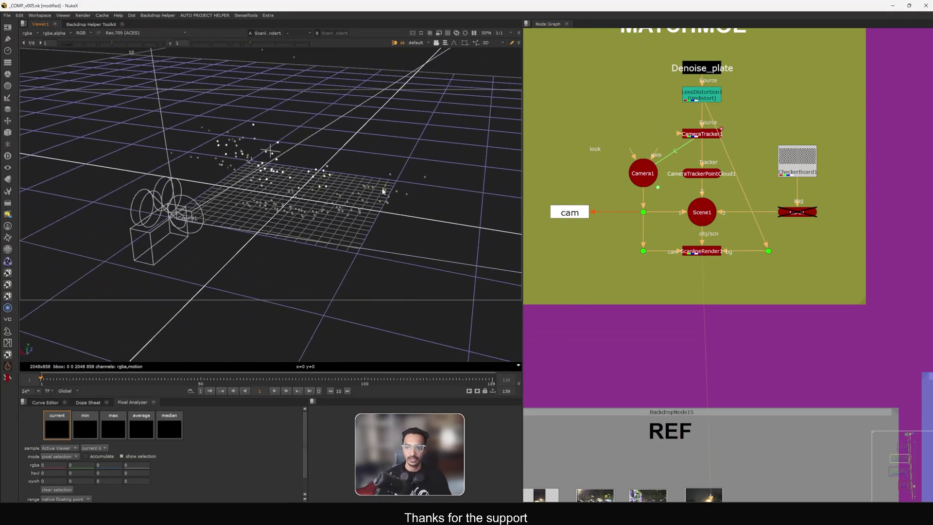
Step: View the MATCHMOE group's undistorting LensDistortion1 node and its camera output in the viewer
{"action": "middle_click_drag", "start_coordinate": [701, 92], "coordinate": [706, 121]}
{"action": "key", "text": "1"}
{"action": "left_click", "coordinate": [706, 125]}
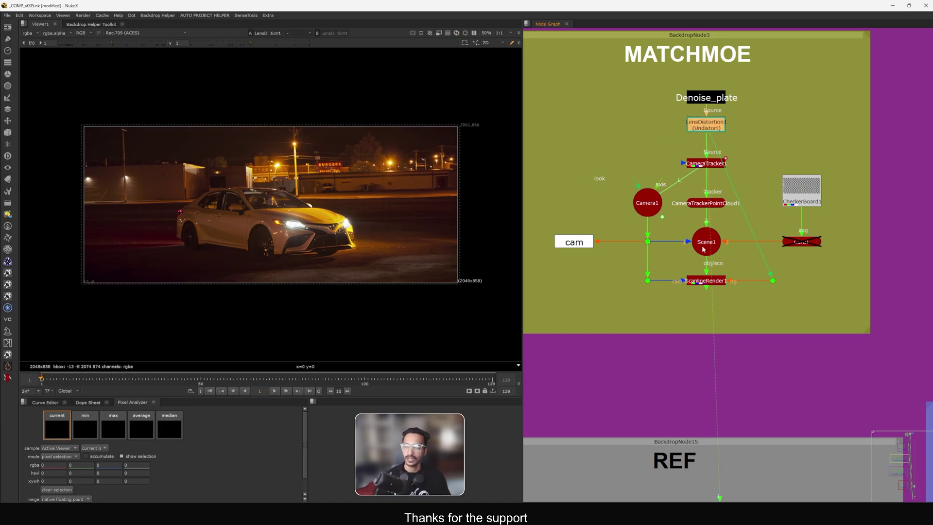
{"action": "key", "text": "1"}
{"action": "middle_click_drag", "start_coordinate": [623, 269], "coordinate": [704, 274]}
{"action": "left_click", "coordinate": [724, 212]}
{"action": "key", "text": "1"}
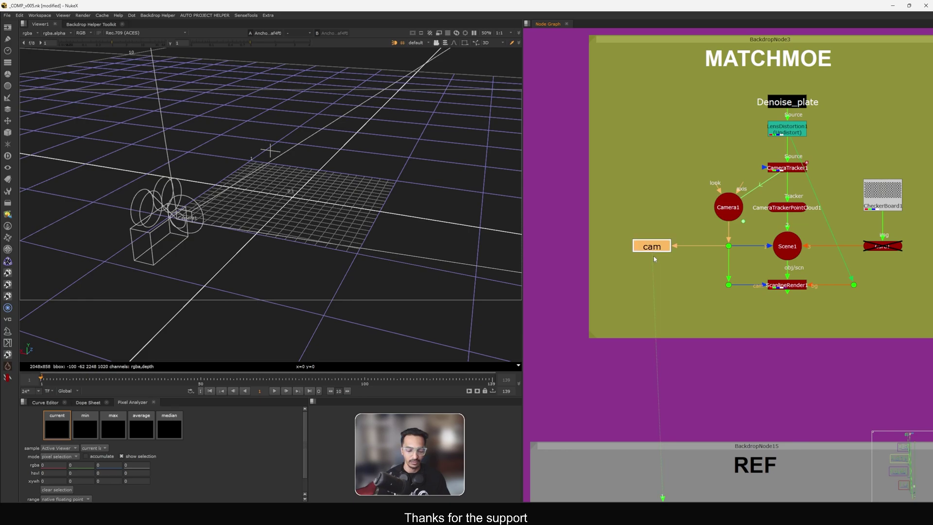
Step: Trace the connections running from the cam anchor to the rest of the script
{"action": "scroll", "coordinate": [654, 255], "scroll_direction": "down", "scroll_amount": 10}
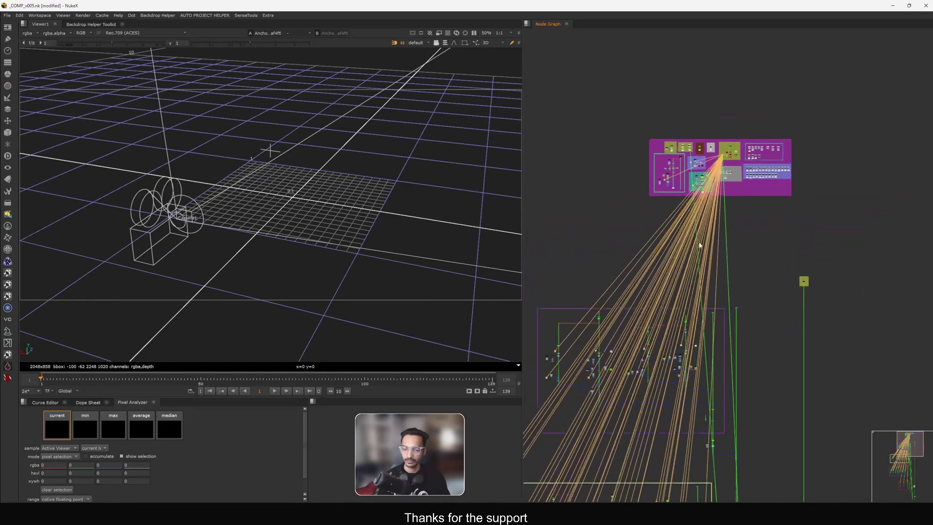
{"action": "scroll", "coordinate": [697, 256], "scroll_direction": "down", "scroll_amount": 3}
{"action": "scroll", "coordinate": [715, 171], "scroll_direction": "up", "scroll_amount": 10}
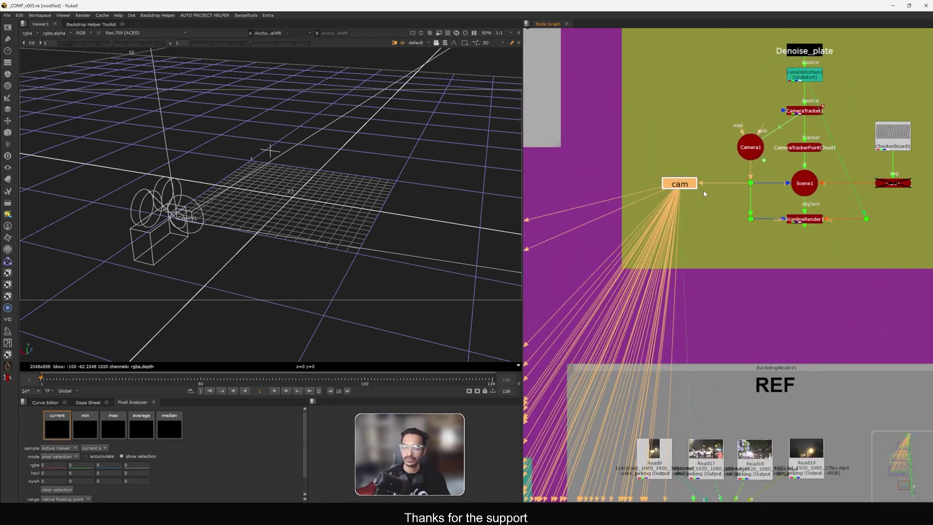
Step: View the REF group's contact sheet in the viewer and examine the wet car park footage
{"action": "left_click", "coordinate": [694, 175]}
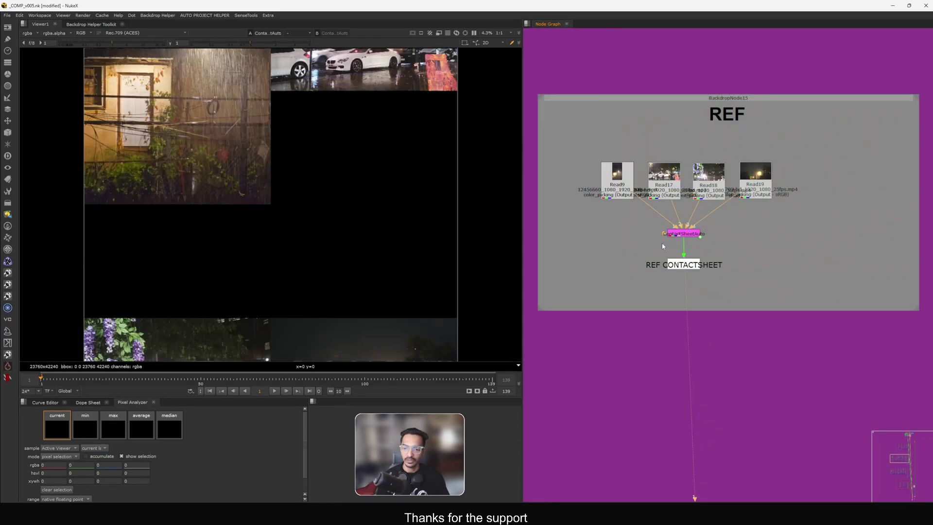
{"action": "middle_click_drag", "start_coordinate": [674, 239], "coordinate": [694, 233]}
{"action": "key", "text": "f"}
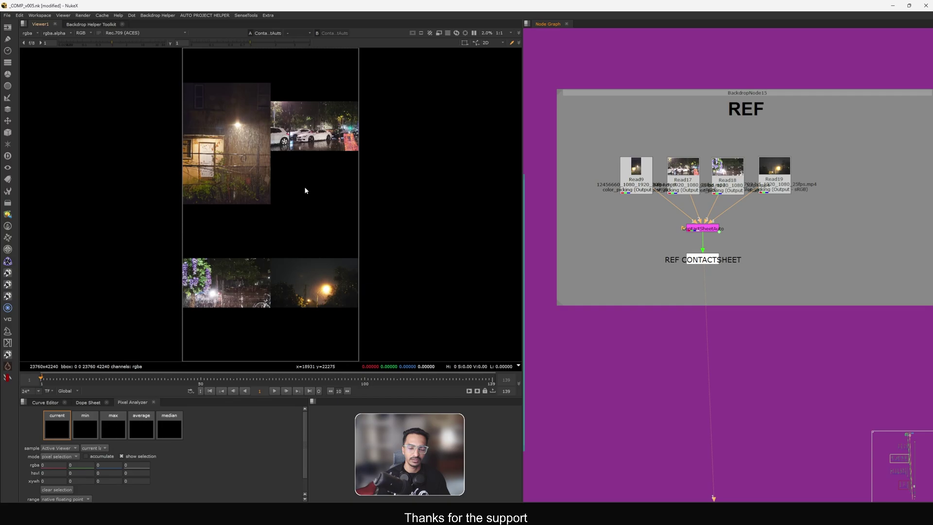
{"action": "scroll", "coordinate": [261, 128], "scroll_direction": "up", "scroll_amount": 5}
{"action": "middle_click_drag", "start_coordinate": [261, 129], "coordinate": [284, 157]}
{"action": "middle_click_drag", "start_coordinate": [391, 106], "coordinate": [253, 156]}
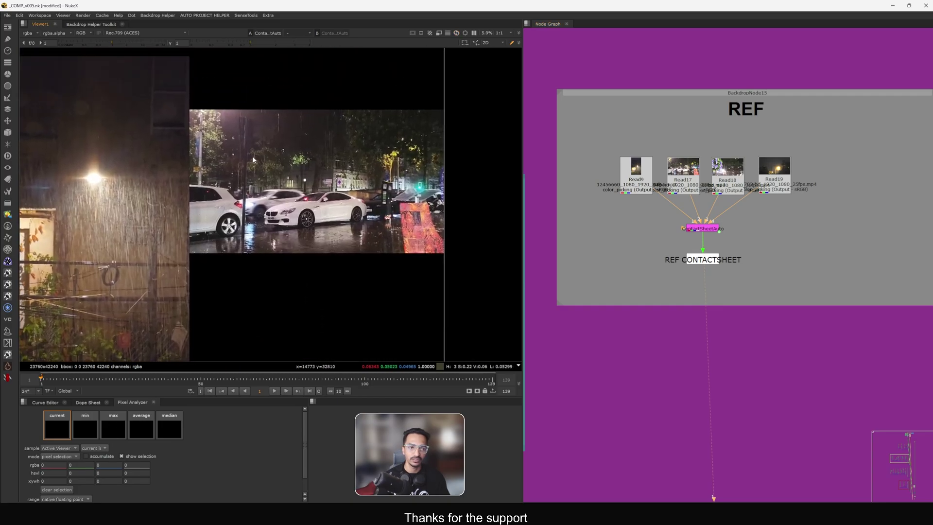
{"action": "scroll", "coordinate": [252, 155], "scroll_direction": "up", "scroll_amount": 2}
{"action": "middle_click_drag", "start_coordinate": [236, 243], "coordinate": [293, 128]}
Step: Examine the purple flower and street lamp rain footage in the REF contact sheet
{"action": "scroll", "coordinate": [252, 189], "scroll_direction": "down", "scroll_amount": 7}
{"action": "middle_click_drag", "start_coordinate": [248, 194], "coordinate": [302, 62]}
{"action": "scroll", "coordinate": [265, 192], "scroll_direction": "up", "scroll_amount": 7}
{"action": "middle_click_drag", "start_coordinate": [255, 200], "coordinate": [277, 196]}
{"action": "scroll", "coordinate": [252, 197], "scroll_direction": "up", "scroll_amount": 3}
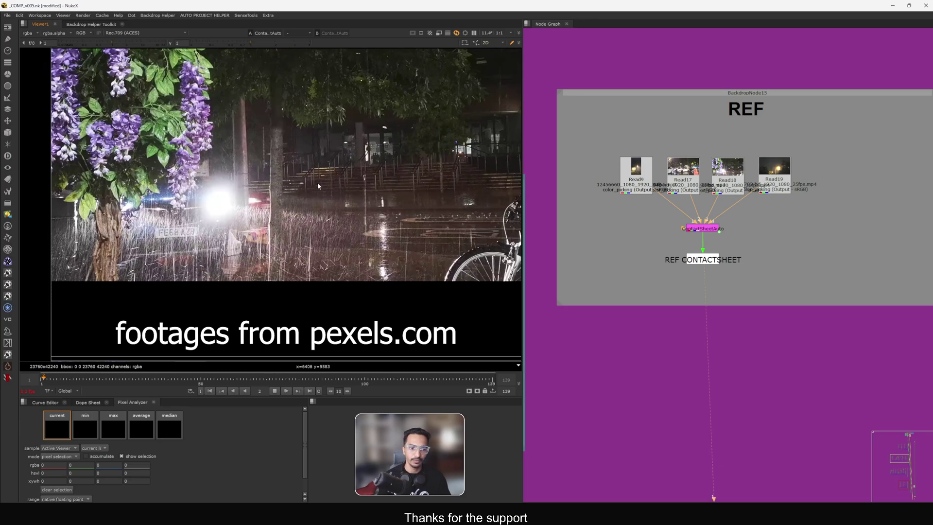
{"action": "scroll", "coordinate": [331, 176], "scroll_direction": "down", "scroll_amount": 6}
{"action": "scroll", "coordinate": [400, 172], "scroll_direction": "up", "scroll_amount": 7}
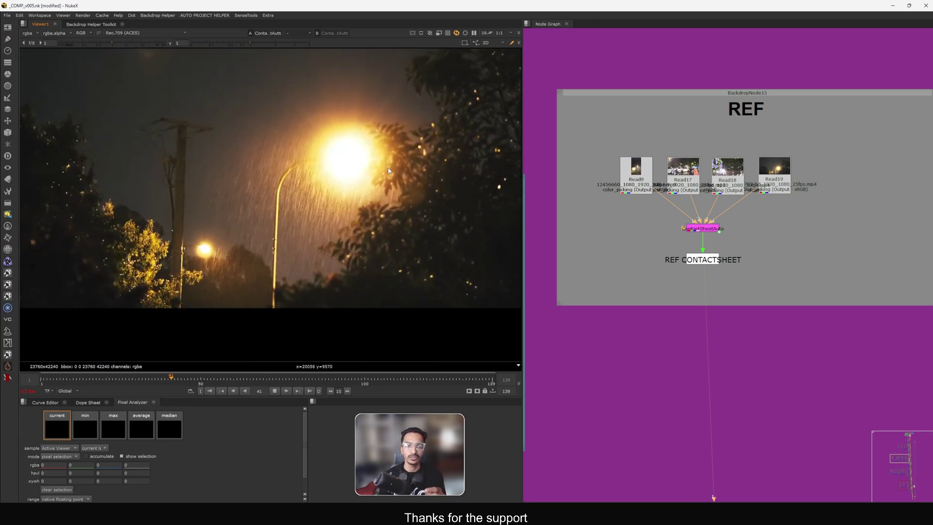
Step: Mark the rain around the street lamp, compare it with the other reference clips, and return to frame 1
{"action": "left_click_drag", "start_coordinate": [415, 139], "coordinate": [222, 233], "text": "ctrl+shift"}
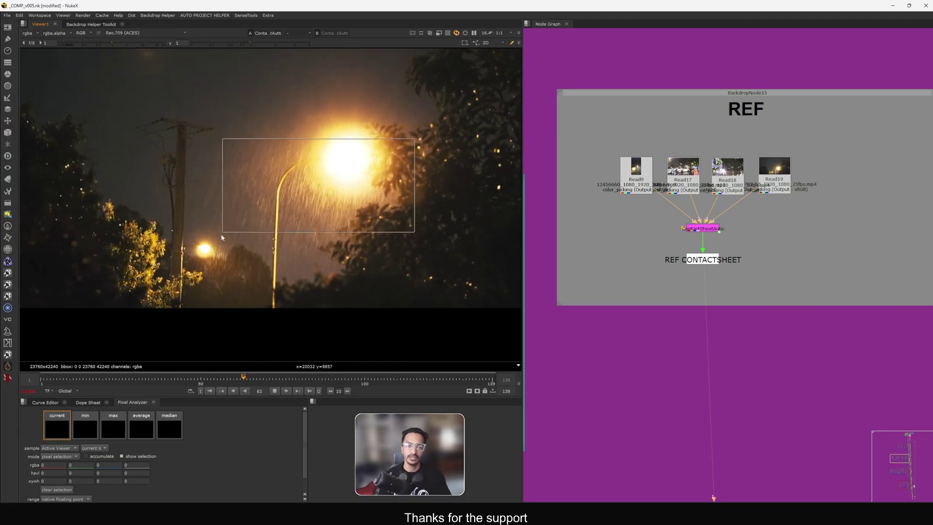
{"action": "scroll", "coordinate": [322, 173], "scroll_direction": "down", "scroll_amount": 1}
{"action": "middle_click_drag", "start_coordinate": [160, 208], "coordinate": [499, 194]}
{"action": "mouse_move", "coordinate": [130, 178]}
{"action": "middle_mouse_down"}
{"action": "mouse_move", "coordinate": [267, 199]}
{"action": "mouse_move", "coordinate": [402, 189]}
{"action": "middle_mouse_up"}
{"action": "middle_click_drag", "start_coordinate": [301, 202], "coordinate": [357, 205]}
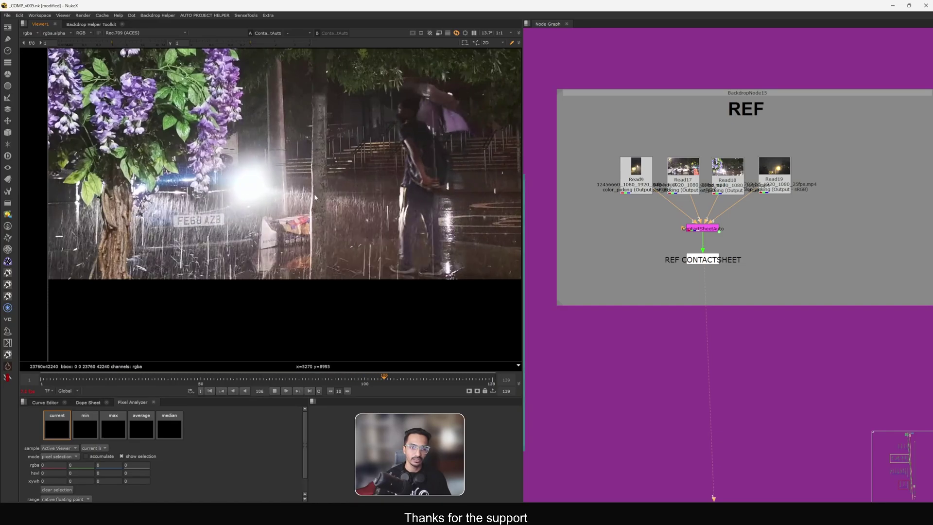
{"action": "scroll", "coordinate": [370, 174], "scroll_direction": "down", "scroll_amount": 5}
{"action": "middle_click_drag", "start_coordinate": [366, 148], "coordinate": [294, 169]}
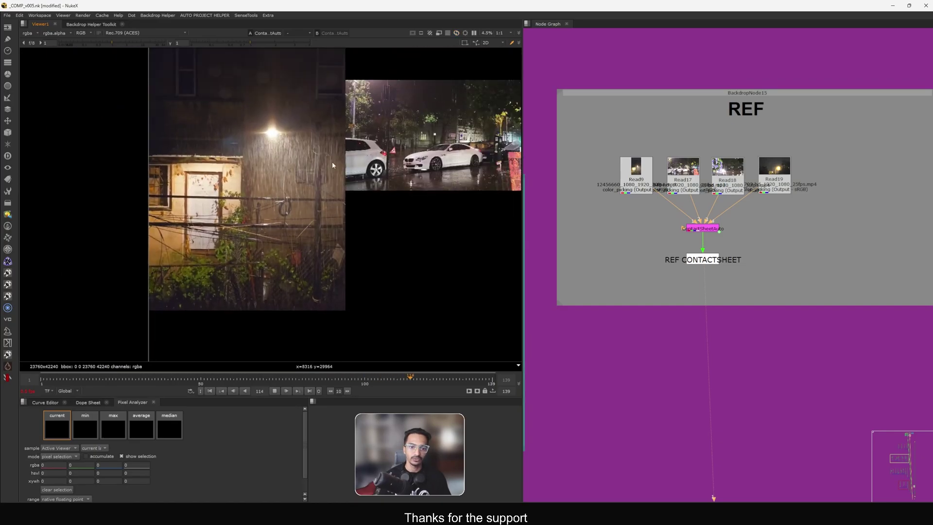
{"action": "key", "text": "Home"}
Step: Look over the CAR VOLUME RAYS group within the ASSETS backdrop
{"action": "scroll", "coordinate": [657, 277], "scroll_direction": "down", "scroll_amount": 6}
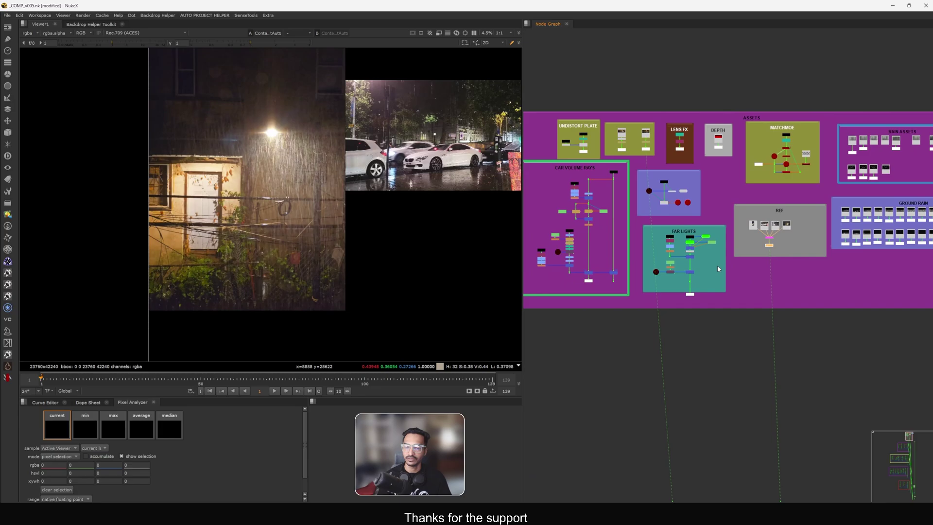
{"action": "scroll", "coordinate": [717, 265], "scroll_direction": "up", "scroll_amount": 2}
{"action": "scroll", "coordinate": [701, 215], "scroll_direction": "down", "scroll_amount": 3}
{"action": "left_click_drag", "start_coordinate": [601, 290], "coordinate": [704, 174]}
{"action": "scroll", "coordinate": [671, 271], "scroll_direction": "up", "scroll_amount": 3}
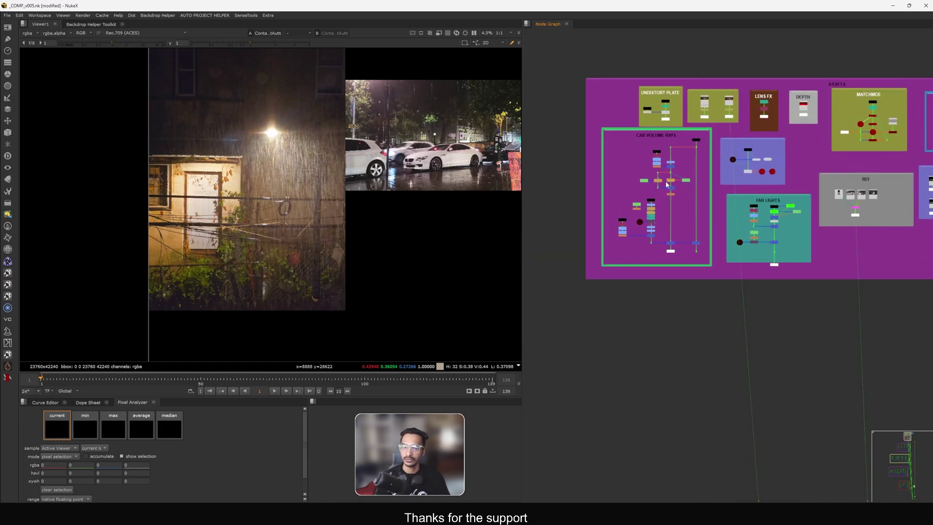
{"action": "scroll", "coordinate": [659, 149], "scroll_direction": "up", "scroll_amount": 4}
{"action": "scroll", "coordinate": [655, 224], "scroll_direction": "down", "scroll_amount": 2}
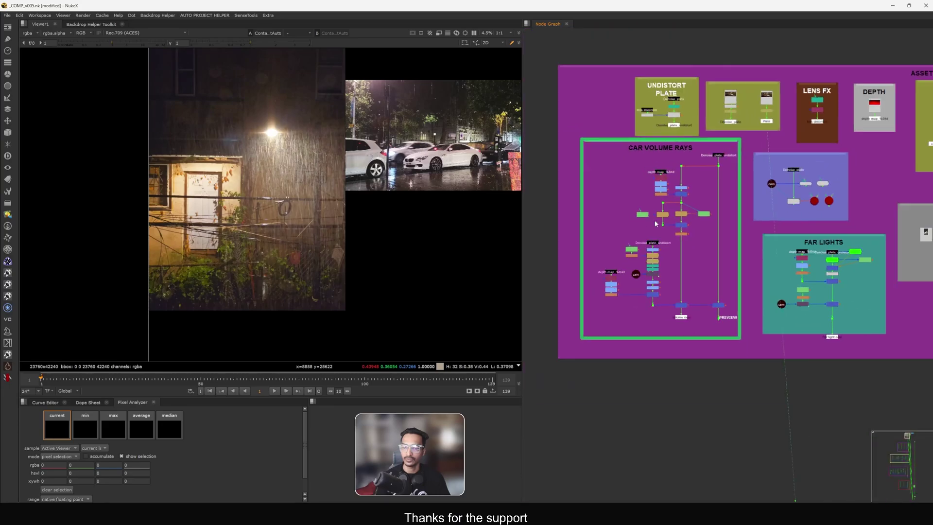
Step: Trace the output connections of the CAR VOLUME RAYS and FAR LIGHTS groups to the rest of the script
{"action": "scroll", "coordinate": [687, 307], "scroll_direction": "down", "scroll_amount": 12}
{"action": "middle_click_drag", "start_coordinate": [649, 292], "coordinate": [646, 198]}
{"action": "scroll", "coordinate": [711, 146], "scroll_direction": "up", "scroll_amount": 10}
{"action": "scroll", "coordinate": [778, 187], "scroll_direction": "up", "scroll_amount": 5}
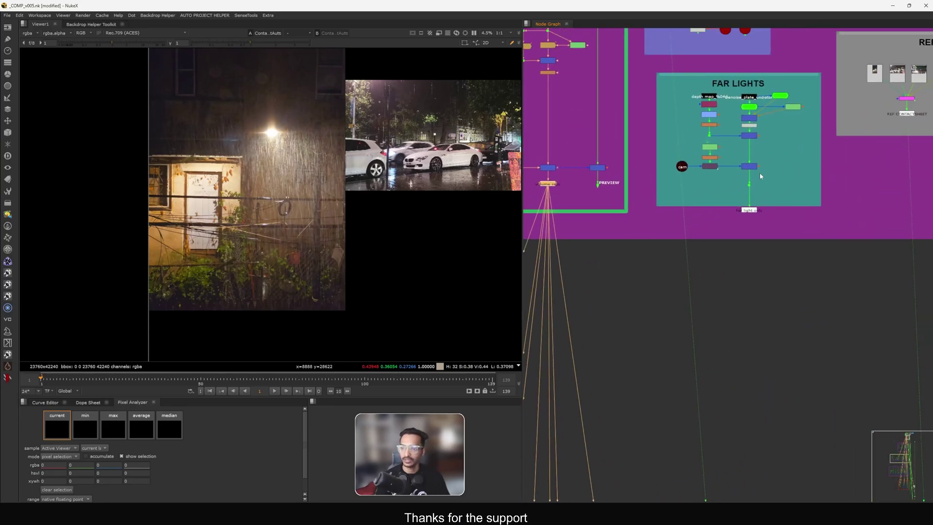
{"action": "scroll", "coordinate": [719, 248], "scroll_direction": "down", "scroll_amount": 8}
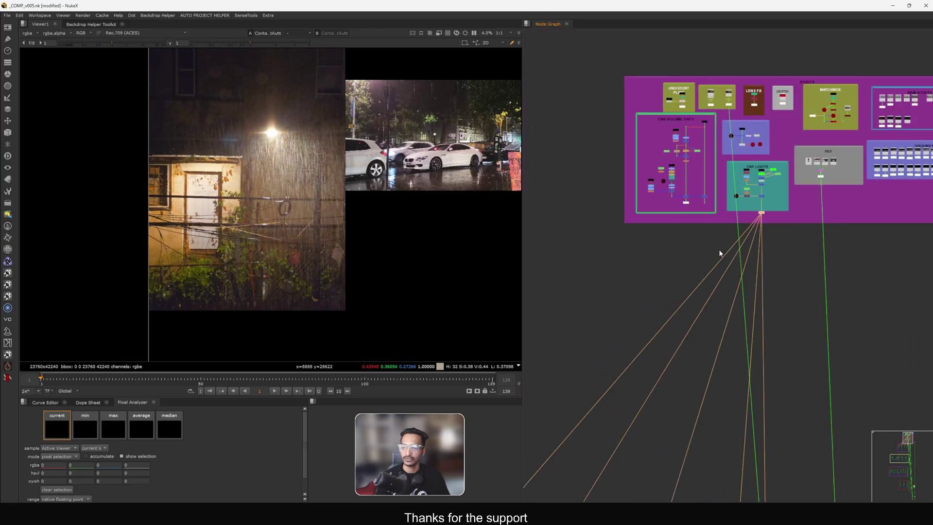
{"action": "scroll", "coordinate": [760, 204], "scroll_direction": "up", "scroll_amount": 6}
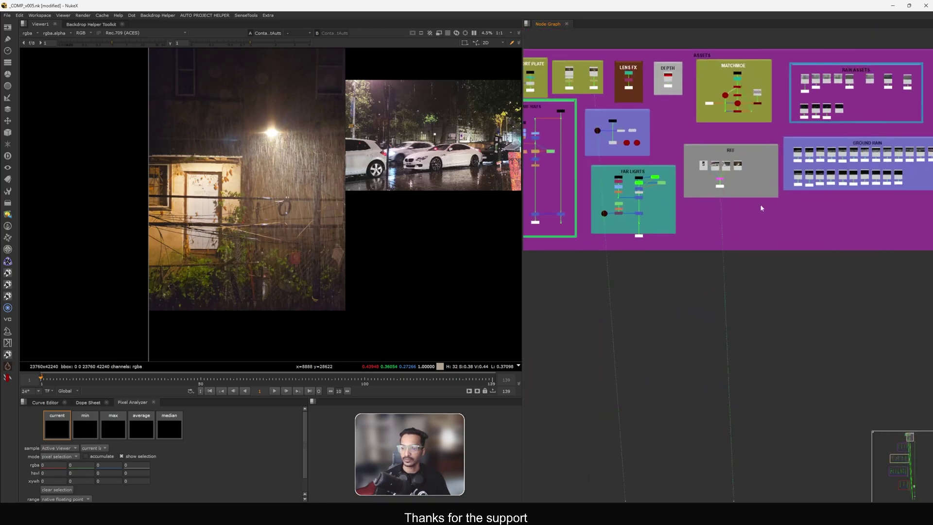
Step: Select all nodes in the RAIN ASSETS backdrop to reveal where they connect
{"action": "middle_click_drag", "start_coordinate": [779, 135], "coordinate": [758, 135]}
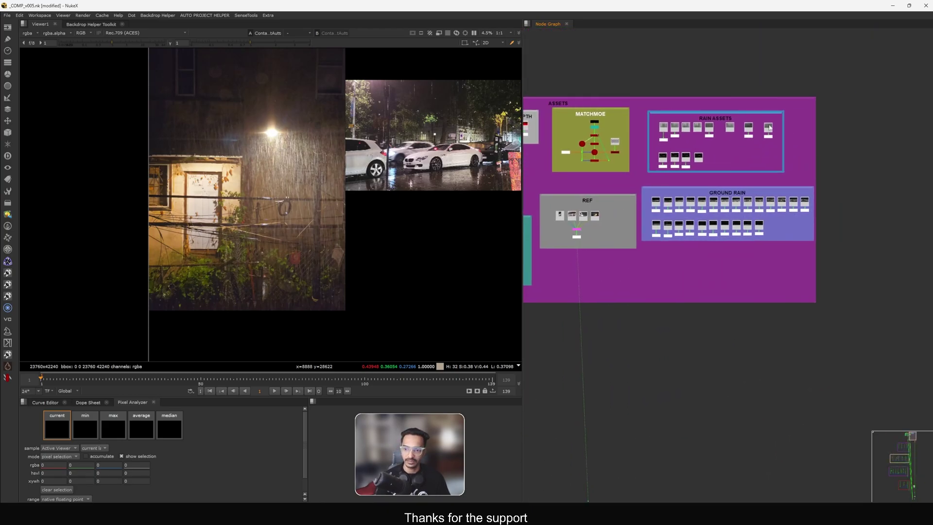
{"action": "left_click_drag", "start_coordinate": [816, 99], "coordinate": [663, 173]}
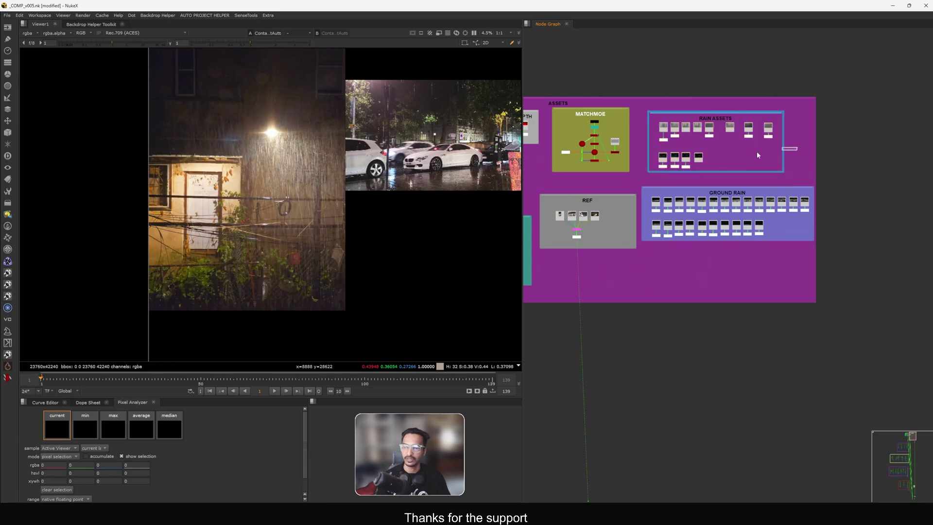
{"action": "left_click_drag", "start_coordinate": [782, 121], "coordinate": [637, 178]}
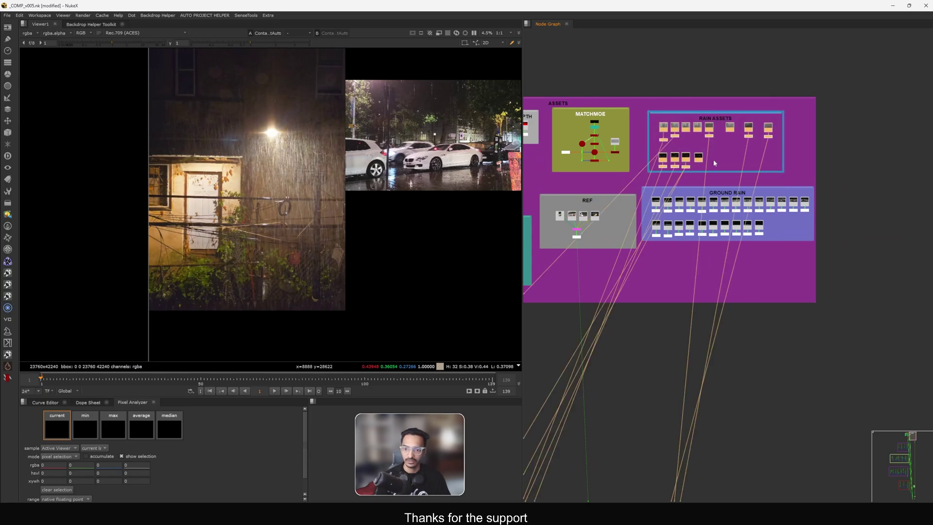
{"action": "scroll", "coordinate": [695, 142], "scroll_direction": "up", "scroll_amount": 3}
{"action": "scroll", "coordinate": [781, 148], "scroll_direction": "down", "scroll_amount": 3}
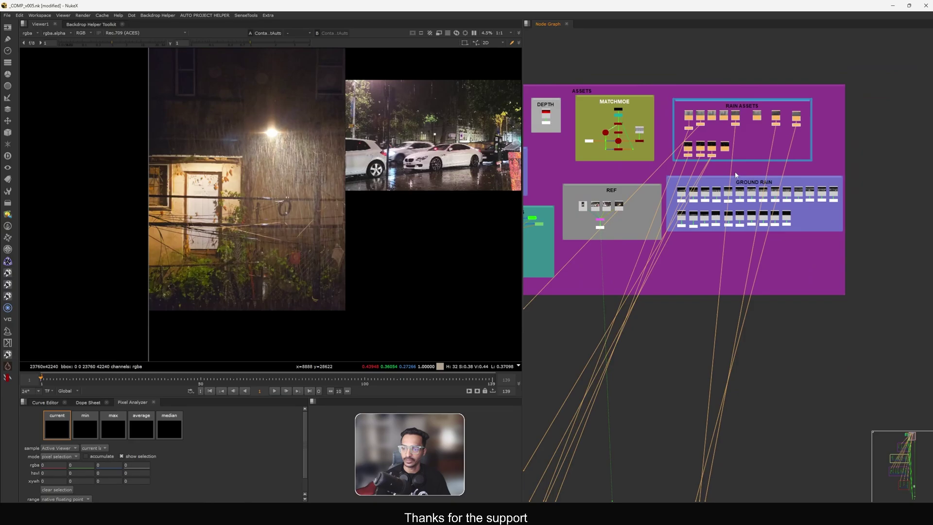
Step: Select the GROUND RAIN nodes to reveal their connections, and clear the selection
{"action": "left_click_drag", "start_coordinate": [870, 177], "coordinate": [675, 240]}
{"action": "scroll", "coordinate": [790, 240], "scroll_direction": "up", "scroll_amount": 3}
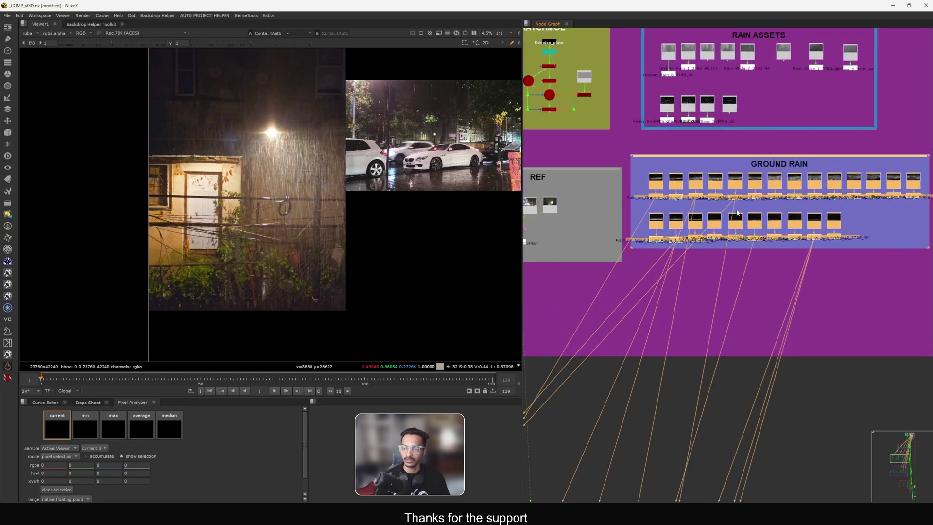
{"action": "left_click", "coordinate": [724, 251]}
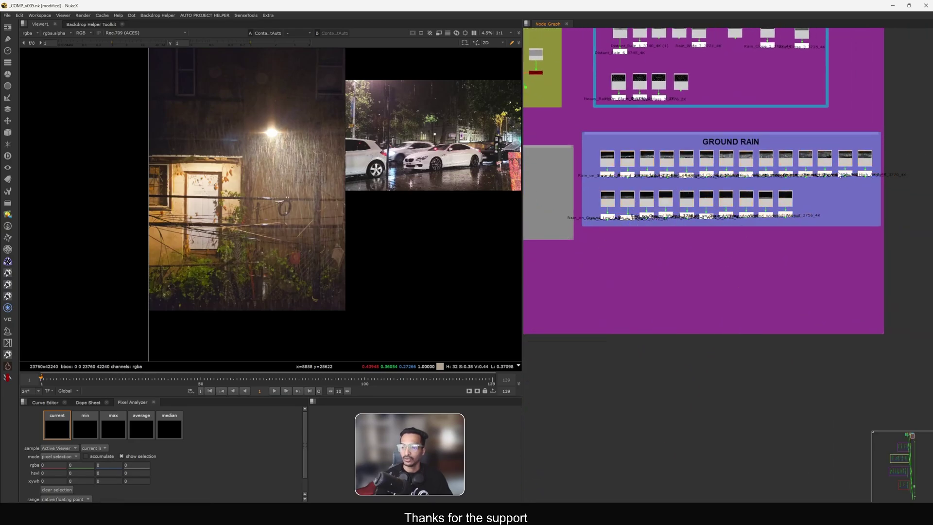
{"action": "left_click_drag", "start_coordinate": [853, 169], "coordinate": [600, 227]}
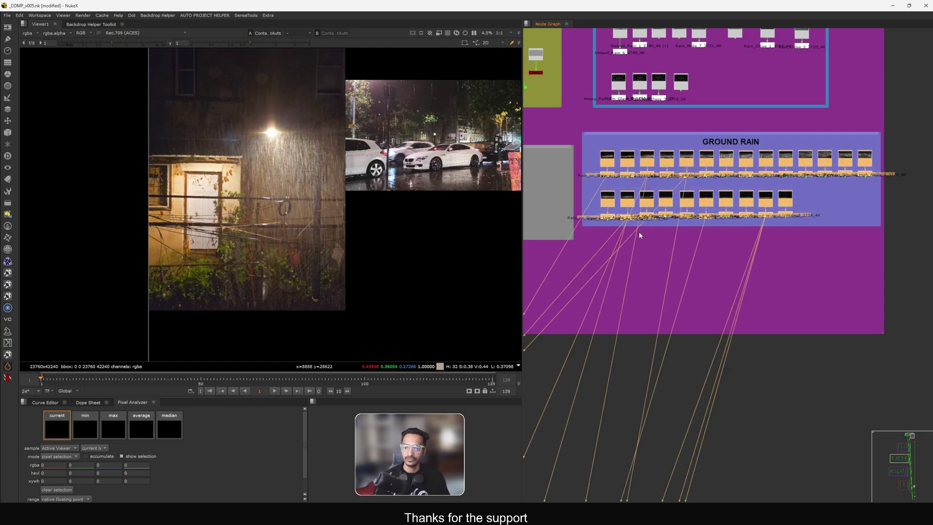
{"action": "left_click", "coordinate": [709, 240]}
{"action": "scroll", "coordinate": [748, 197], "scroll_direction": "down", "scroll_amount": 6}
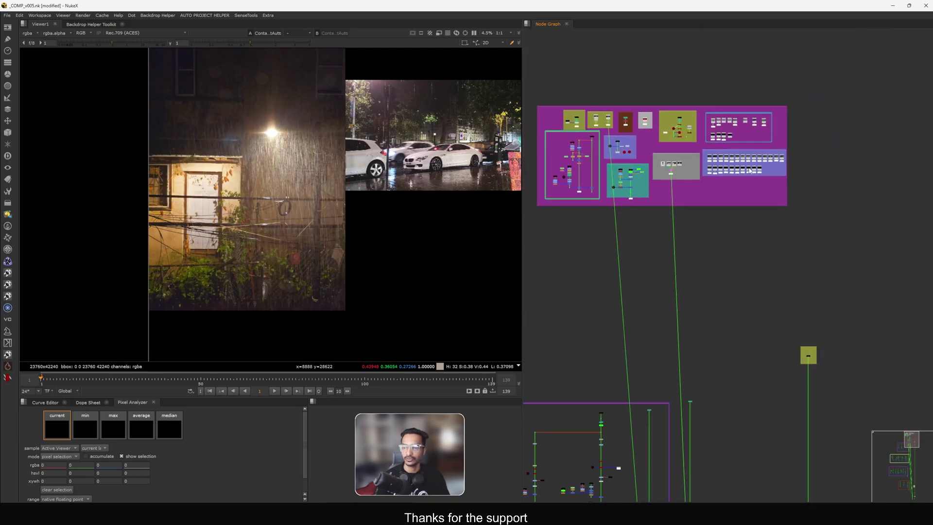
{"action": "scroll", "coordinate": [756, 174], "scroll_direction": "up", "scroll_amount": 5}
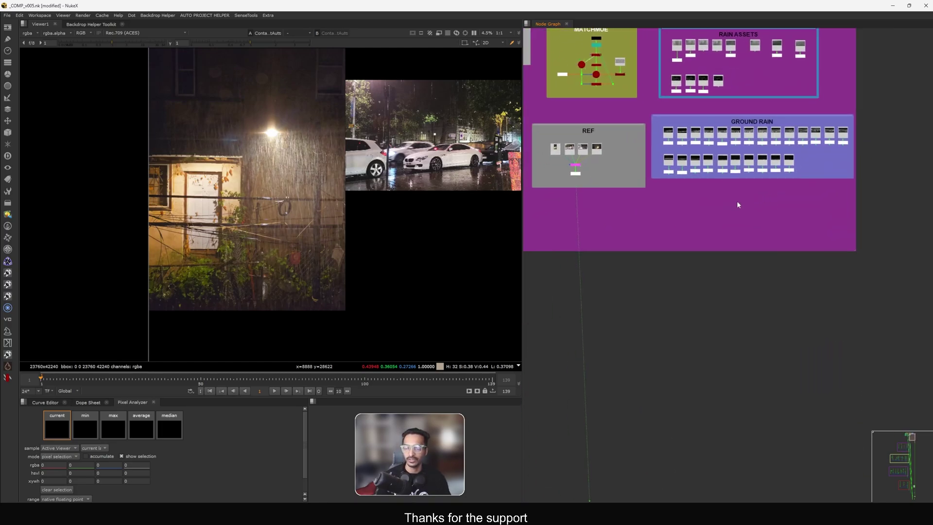
Step: Cut and paste the Viewer node near the end of the script and view the final before-and-after contact sheet
{"action": "scroll", "coordinate": [734, 202], "scroll_direction": "down", "scroll_amount": 8}
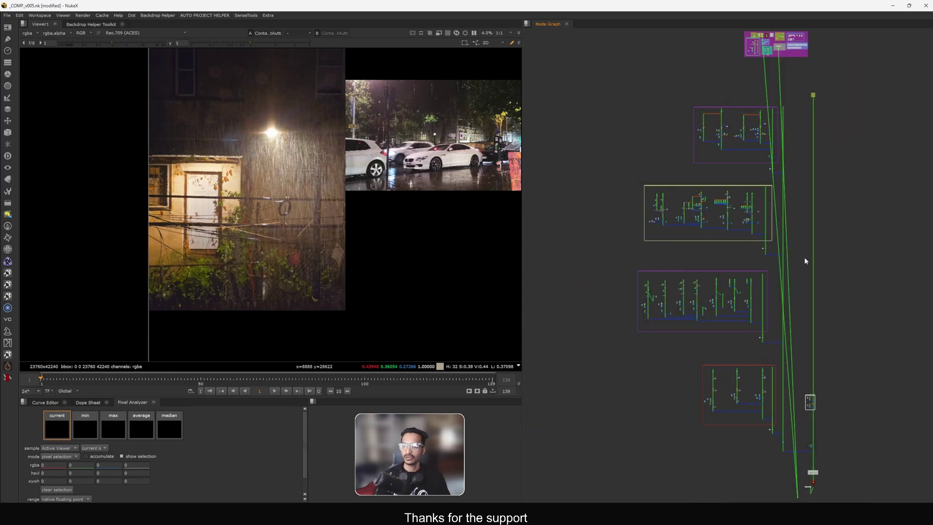
{"action": "middle_click_drag", "start_coordinate": [775, 234], "coordinate": [743, 168]}
{"action": "scroll", "coordinate": [776, 435], "scroll_direction": "up", "scroll_amount": 4}
{"action": "left_click_drag", "start_coordinate": [760, 421], "coordinate": [731, 431]}
{"action": "key", "text": "ctrl+x"}
{"action": "key", "text": "ctrl+v"}
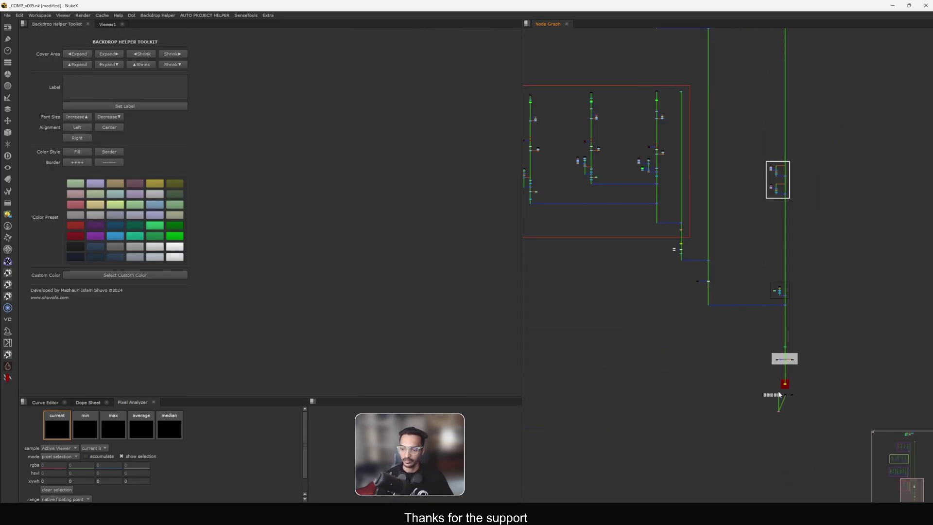
{"action": "scroll", "coordinate": [779, 395], "scroll_direction": "up", "scroll_amount": 3}
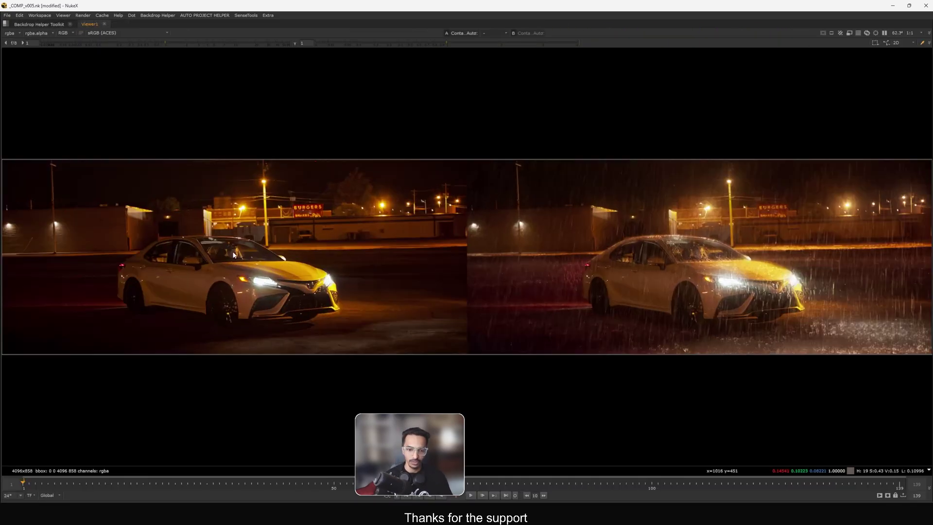
Step: Set the viewer process to Rec.709 (ACES), play the before-and-after comparison, and return to the first frame
{"action": "left_click", "coordinate": [111, 33]}
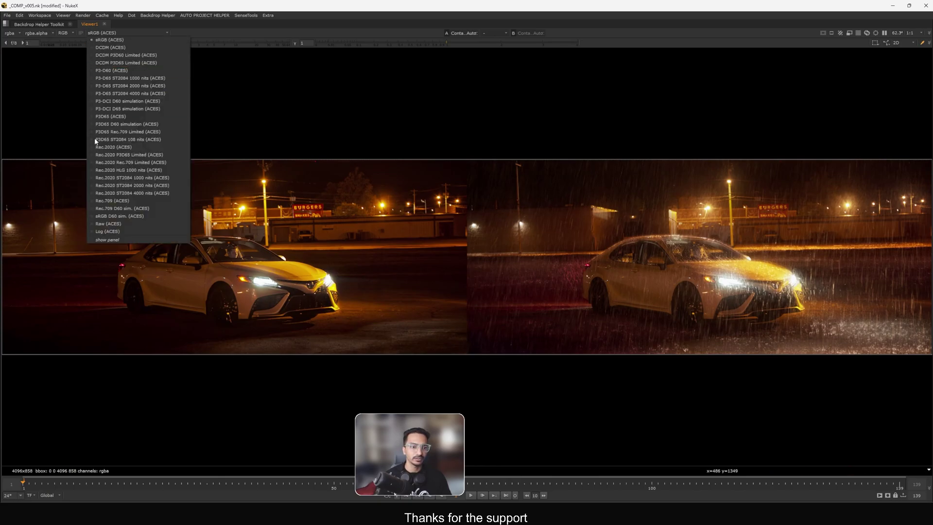
{"action": "left_click", "coordinate": [117, 201]}
{"action": "key", "text": "l"}
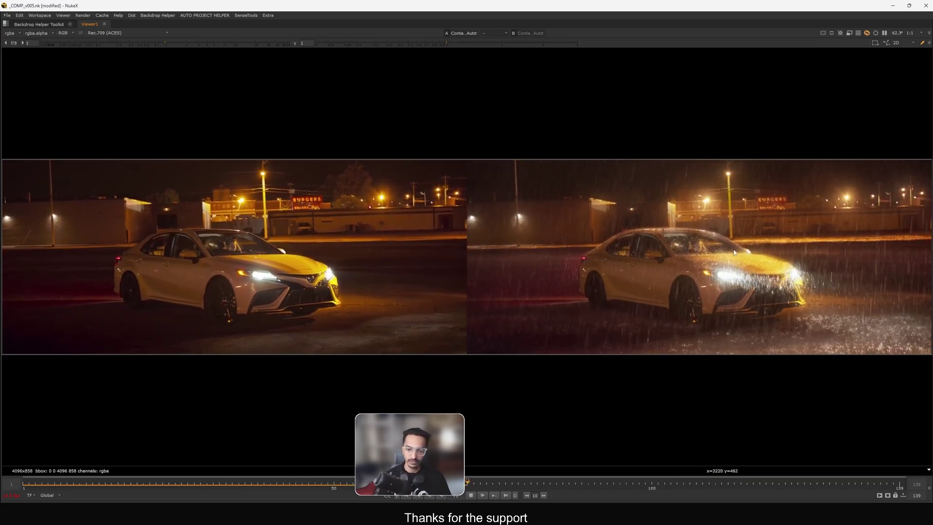
{"action": "key", "text": "space"}
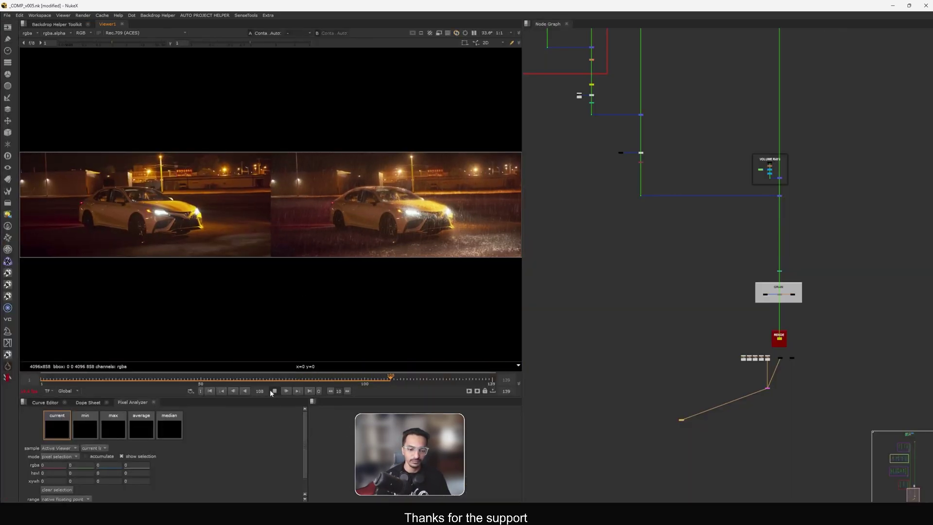
{"action": "left_click", "coordinate": [210, 391]}
Step: Look over the whole script and highlight the plate node that starts the main vertical pipe
{"action": "scroll", "coordinate": [762, 211], "scroll_direction": "down", "scroll_amount": 10}
{"action": "middle_click_drag", "start_coordinate": [703, 271], "coordinate": [707, 314]}
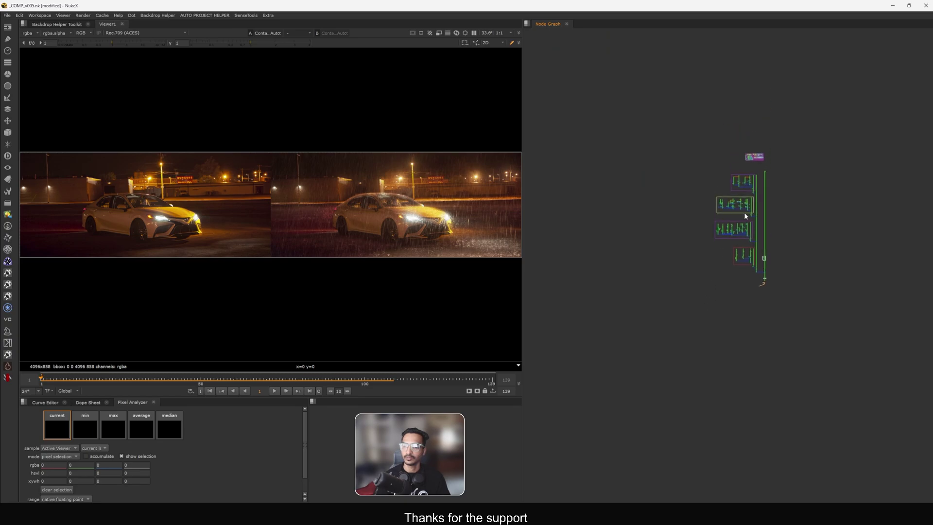
{"action": "scroll", "coordinate": [744, 213], "scroll_direction": "up", "scroll_amount": 5}
{"action": "middle_click_drag", "start_coordinate": [716, 151], "coordinate": [686, 173]}
{"action": "middle_click_drag", "start_coordinate": [738, 122], "coordinate": [755, 149]}
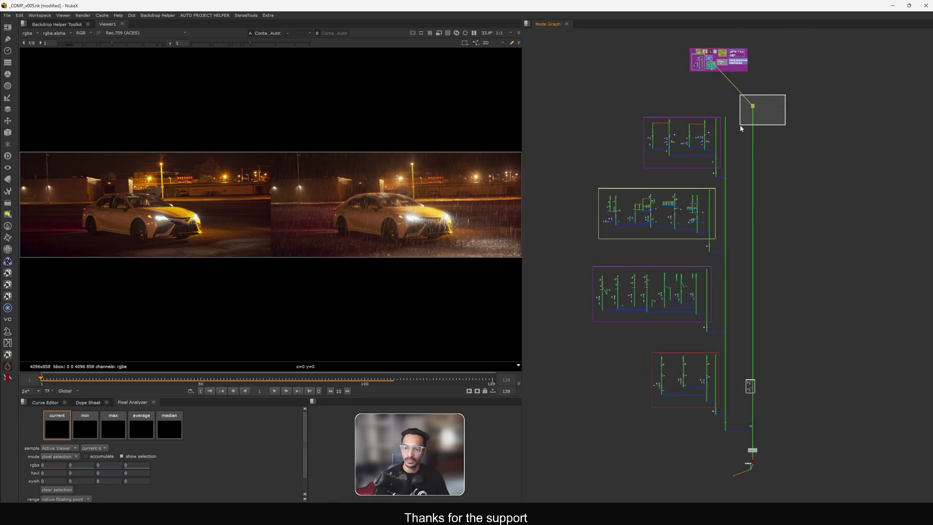
{"action": "left_click_drag", "start_coordinate": [739, 124], "coordinate": [740, 125]}
{"action": "middle_click_drag", "start_coordinate": [724, 147], "coordinate": [734, 148]}
Step: Highlight the upper two element groups and look at where their side pipe begins
{"action": "left_click_drag", "start_coordinate": [625, 110], "coordinate": [733, 170]}
{"action": "left_click_drag", "start_coordinate": [591, 184], "coordinate": [723, 243]}
{"action": "middle_click_drag", "start_coordinate": [748, 131], "coordinate": [746, 132]}
{"action": "scroll", "coordinate": [744, 124], "scroll_direction": "up", "scroll_amount": 5}
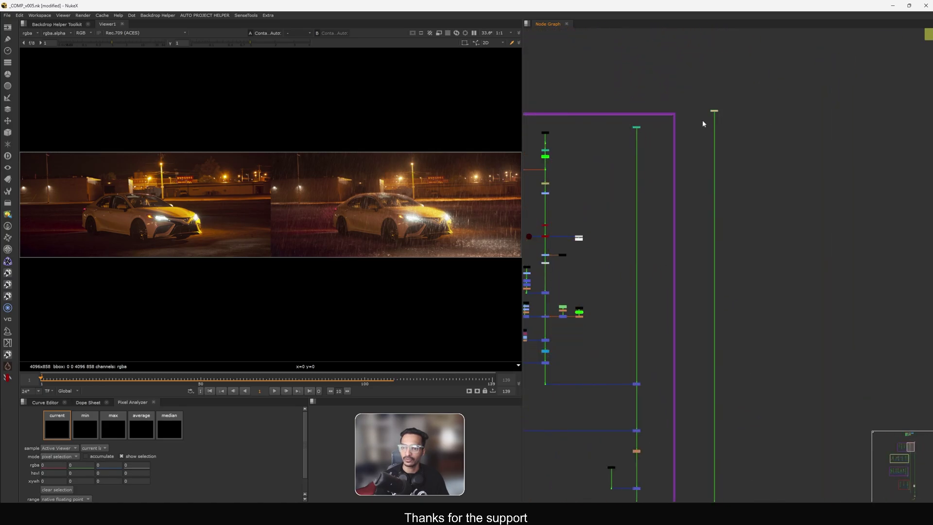
{"action": "middle_click_drag", "start_coordinate": [682, 192], "coordinate": [694, 152]}
{"action": "scroll", "coordinate": [695, 153], "scroll_direction": "down", "scroll_amount": 3}
Step: Select the element groups down the script to reveal their connections to the assets
{"action": "left_click_drag", "start_coordinate": [537, 58], "coordinate": [726, 254]}
{"action": "middle_click_drag", "start_coordinate": [726, 254], "coordinate": [724, 122]}
{"action": "left_click_drag", "start_coordinate": [724, 121], "coordinate": [663, 292]}
{"action": "middle_click_drag", "start_coordinate": [663, 292], "coordinate": [715, 117]}
{"action": "left_click_drag", "start_coordinate": [715, 117], "coordinate": [772, 300]}
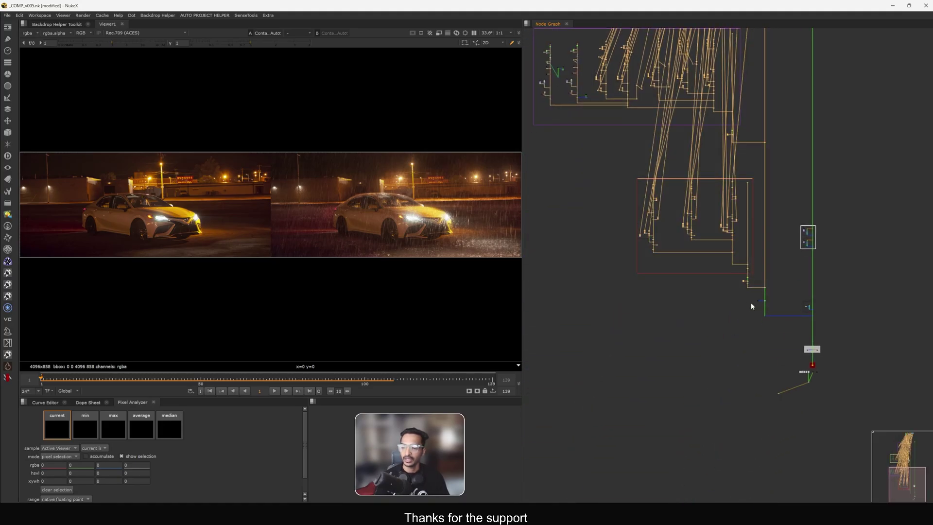
Step: Trace the side pipe that merges the four element groups into the main plate pipe
{"action": "middle_click_drag", "start_coordinate": [745, 334], "coordinate": [724, 328]}
{"action": "left_click_drag", "start_coordinate": [721, 329], "coordinate": [751, 309]}
{"action": "scroll", "coordinate": [749, 306], "scroll_direction": "down", "scroll_amount": 4}
{"action": "middle_click_drag", "start_coordinate": [745, 196], "coordinate": [748, 222]}
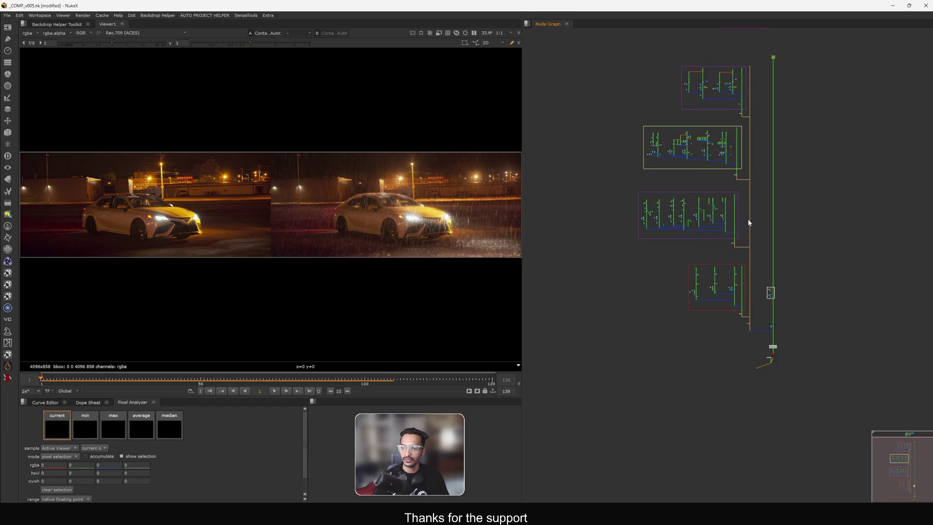
{"action": "scroll", "coordinate": [745, 311], "scroll_direction": "up", "scroll_amount": 6}
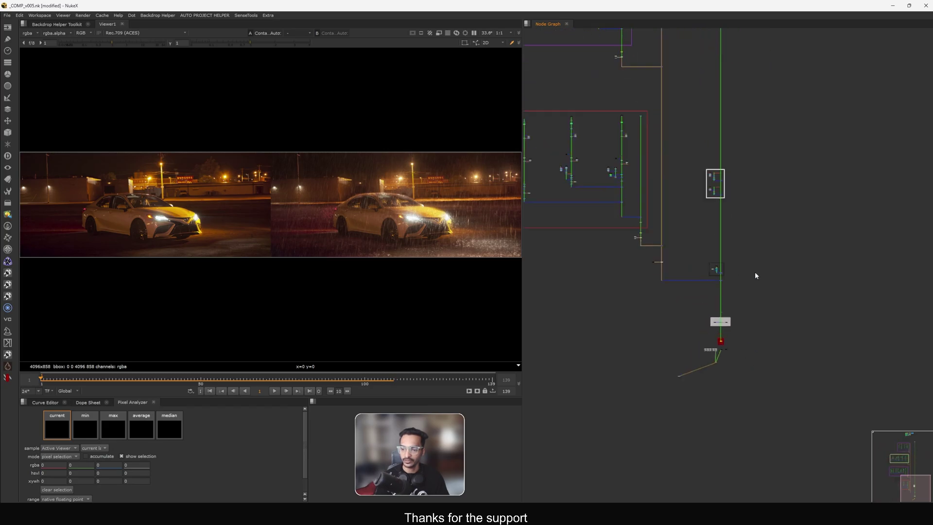
Step: View the dot at the end of the side pipe and inspect the combined rain elements in RGB and alpha
{"action": "left_click_drag", "start_coordinate": [629, 295], "coordinate": [665, 270]}
{"action": "key", "text": "1"}
{"action": "middle_click_drag", "start_coordinate": [666, 270], "coordinate": [719, 270]}
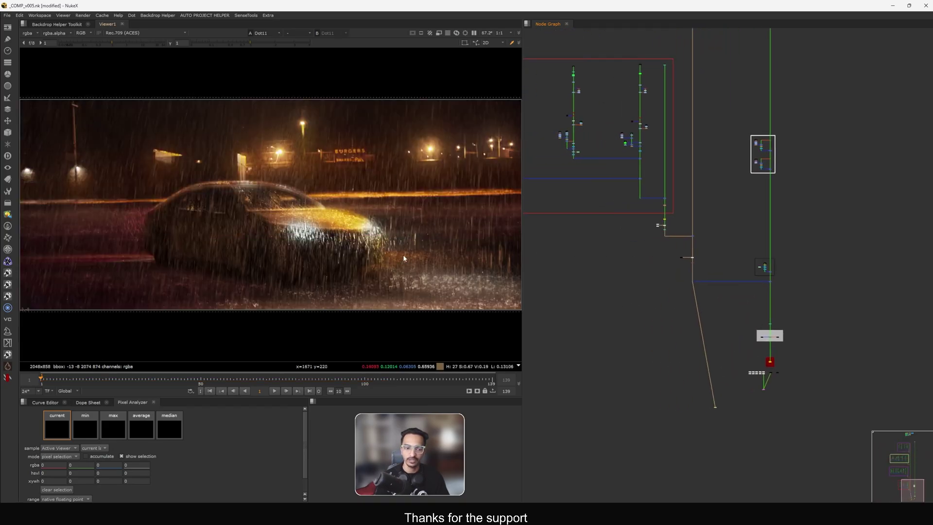
{"action": "scroll", "coordinate": [351, 234], "scroll_direction": "down", "scroll_amount": 3}
{"action": "scroll", "coordinate": [337, 234], "scroll_direction": "up", "scroll_amount": 1}
{"action": "key", "text": "a"}
{"action": "key", "text": "a"}
{"action": "key", "text": "a"}
{"action": "key", "text": "a"}
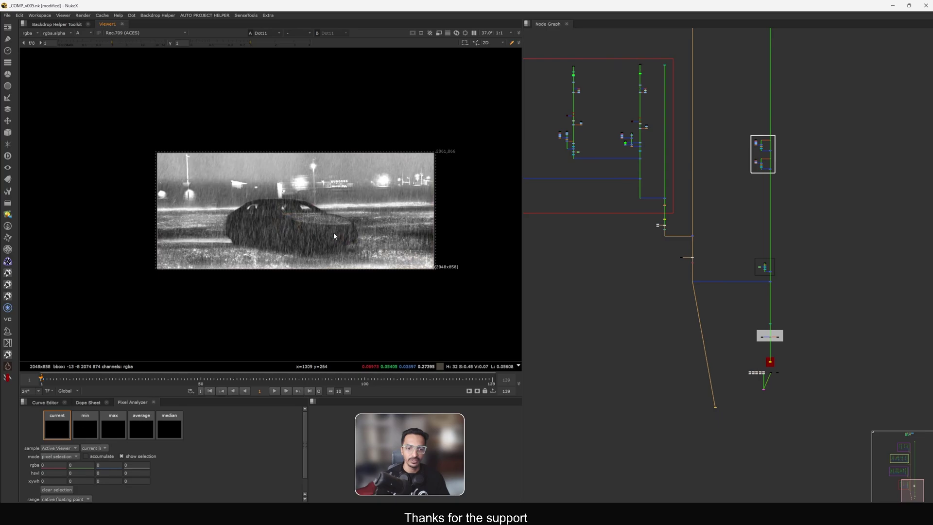
{"action": "key", "text": "f"}
Step: View the merge below the Volume Rays backdrop, where the side pipe joins the main plate pipe
{"action": "scroll", "coordinate": [759, 280], "scroll_direction": "up", "scroll_amount": 4}
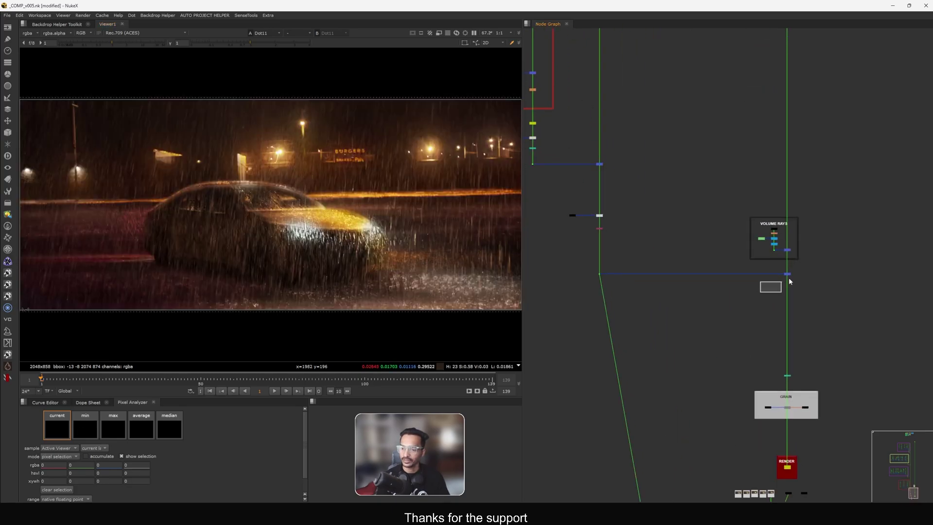
{"action": "left_click_drag", "start_coordinate": [809, 272], "coordinate": [803, 270]}
{"action": "key", "text": "1"}
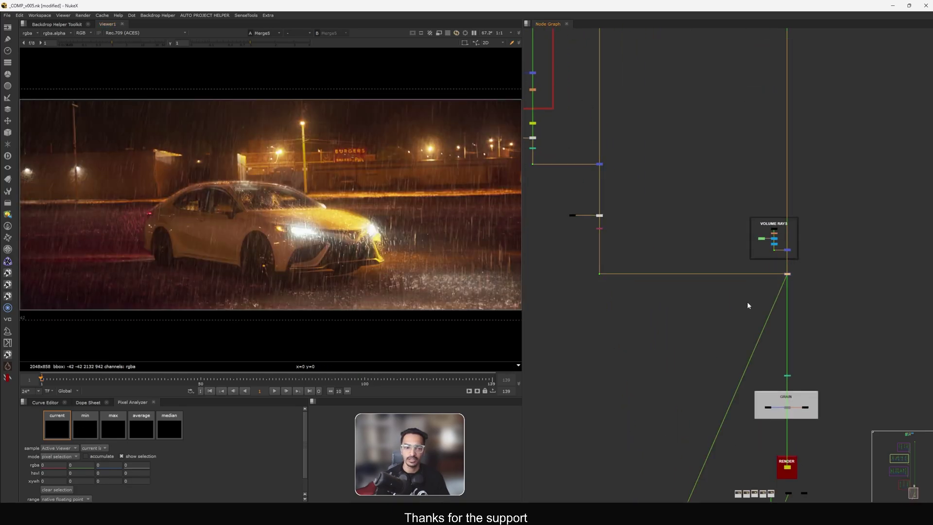
{"action": "scroll", "coordinate": [752, 304], "scroll_direction": "down", "scroll_amount": 8}
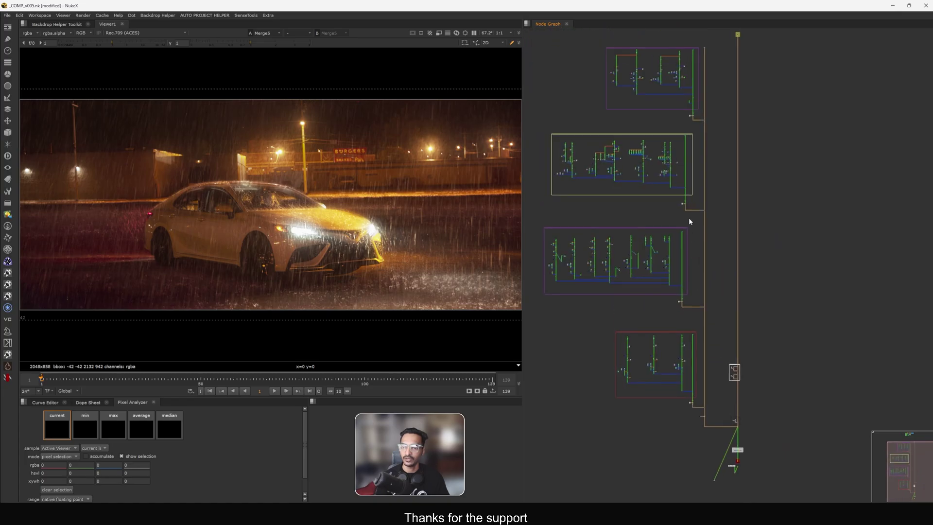
Step: Select in turn the merge nodes where the upper three element groups join the side pipe
{"action": "scroll", "coordinate": [699, 132], "scroll_direction": "up", "scroll_amount": 6}
{"action": "scroll", "coordinate": [751, 68], "scroll_direction": "down", "scroll_amount": 6}
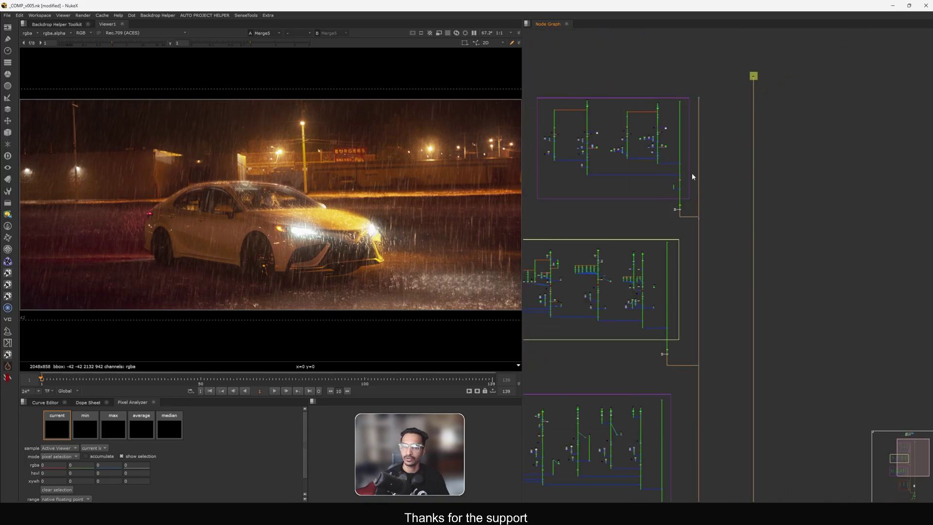
{"action": "scroll", "coordinate": [692, 173], "scroll_direction": "up", "scroll_amount": 4}
{"action": "scroll", "coordinate": [692, 149], "scroll_direction": "up", "scroll_amount": 5}
{"action": "left_click_drag", "start_coordinate": [747, 136], "coordinate": [651, 183]}
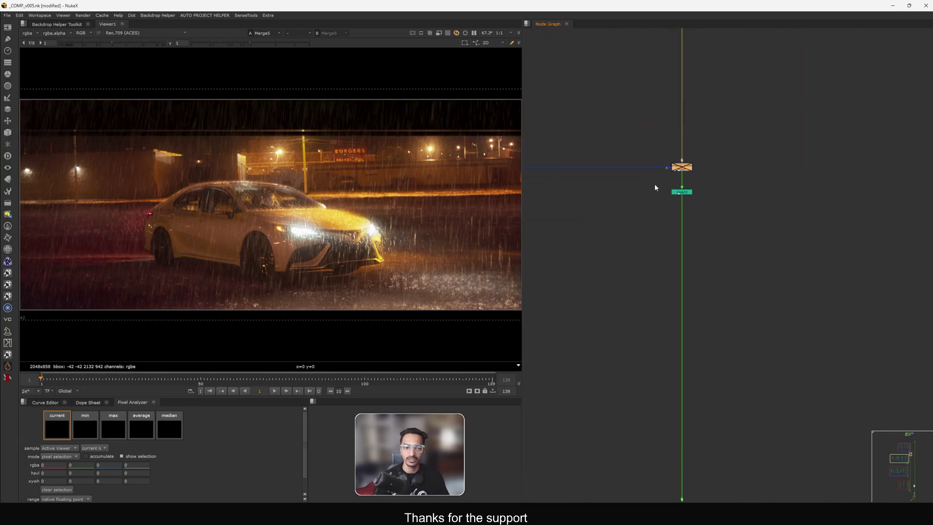
{"action": "scroll", "coordinate": [651, 270], "scroll_direction": "down", "scroll_amount": 5}
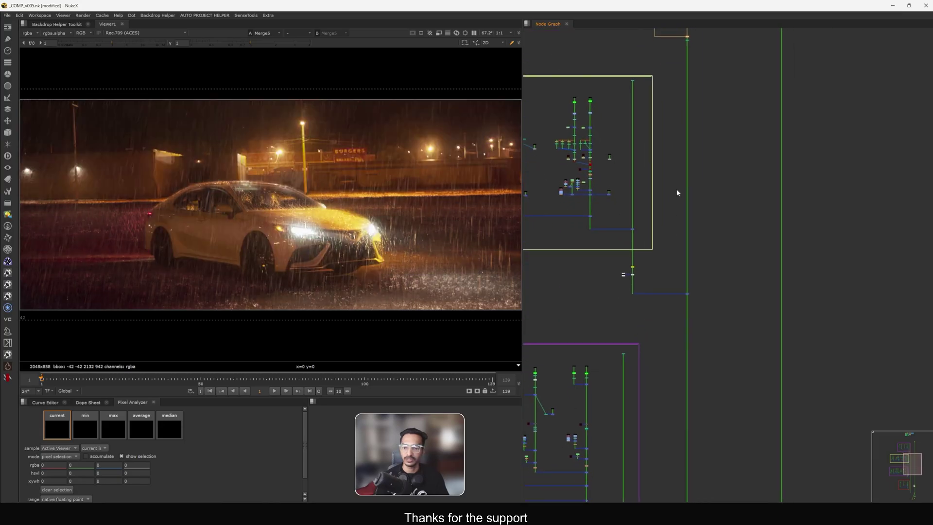
{"action": "left_click_drag", "start_coordinate": [731, 217], "coordinate": [679, 269]}
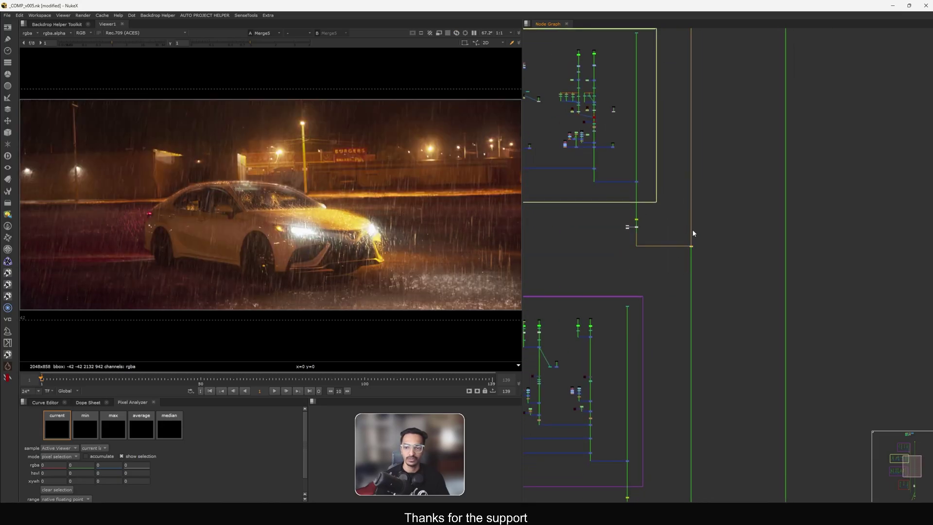
{"action": "scroll", "coordinate": [684, 233], "scroll_direction": "down", "scroll_amount": 3}
{"action": "scroll", "coordinate": [686, 213], "scroll_direction": "up", "scroll_amount": 2}
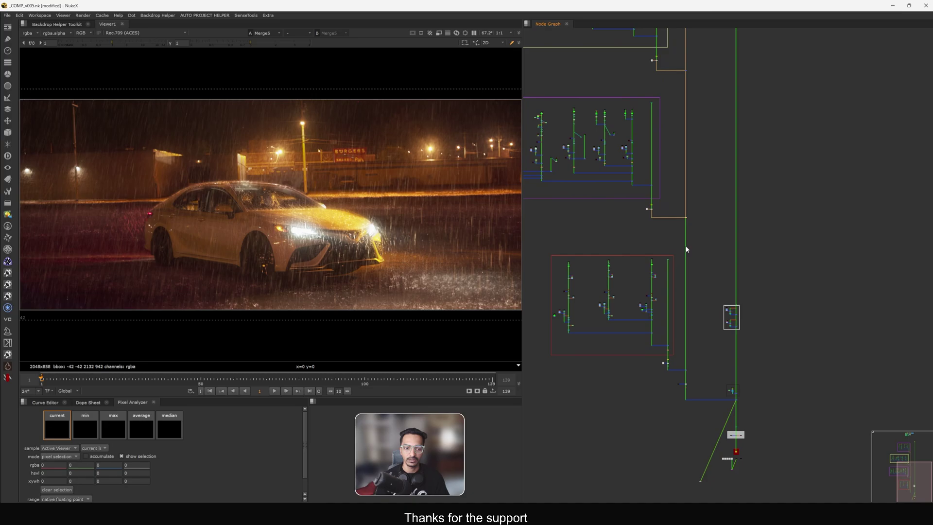
Step: Select the bottom element group's merge on the side pipe and toggle it off and on to compare the result
{"action": "left_click_drag", "start_coordinate": [717, 242], "coordinate": [663, 273]}
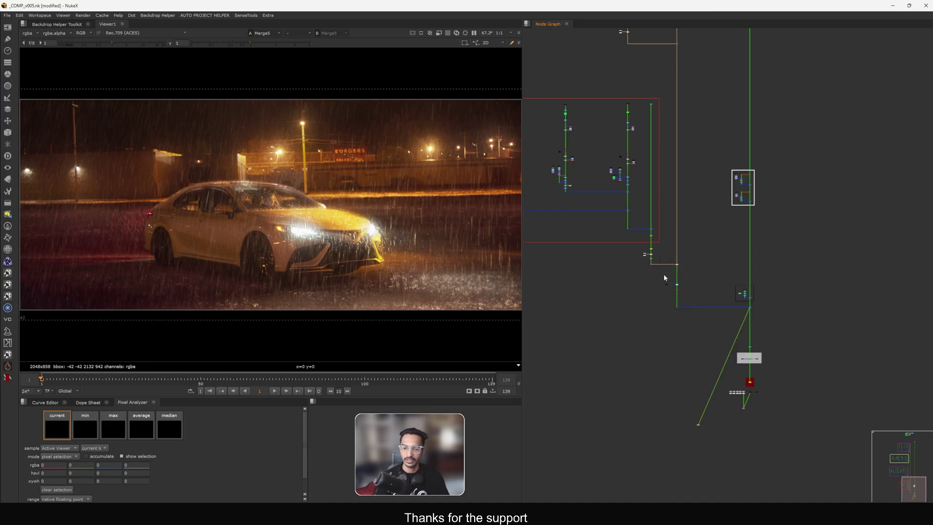
{"action": "key", "text": "d"}
{"action": "key", "text": "d"}
{"action": "key", "text": "d"}
{"action": "key", "text": "d"}
{"action": "key", "text": "d"}
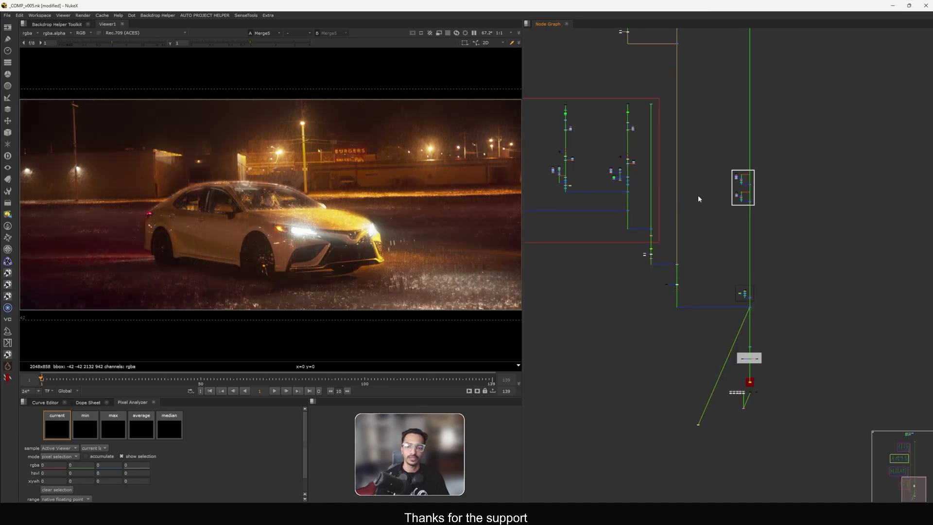
{"action": "key", "text": "d"}
Step: Examine the nodes beneath each element group, from the top group down to the bottom one
{"action": "scroll", "coordinate": [693, 162], "scroll_direction": "down", "scroll_amount": 4}
{"action": "middle_click_drag", "start_coordinate": [650, 141], "coordinate": [652, 376]}
{"action": "scroll", "coordinate": [674, 156], "scroll_direction": "up", "scroll_amount": 10}
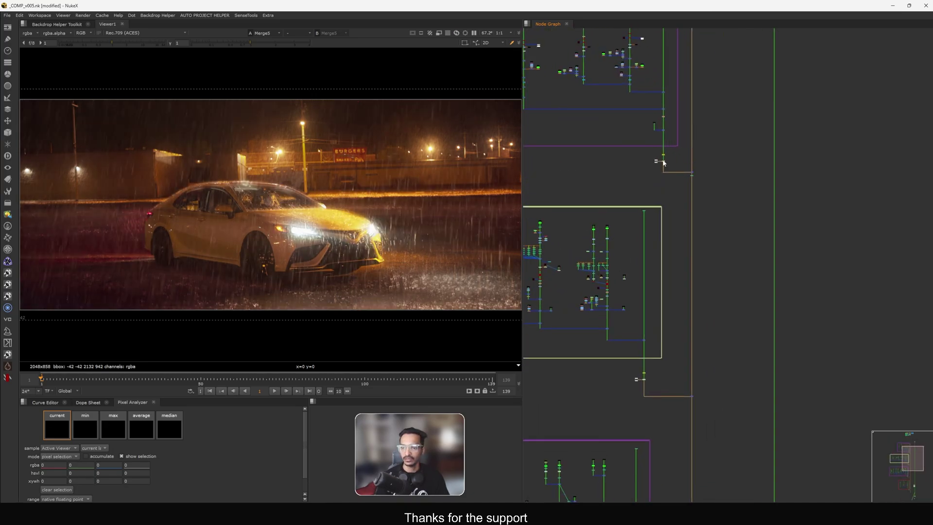
{"action": "left_click_drag", "start_coordinate": [710, 124], "coordinate": [611, 188]}
{"action": "scroll", "coordinate": [649, 258], "scroll_direction": "down", "scroll_amount": 8}
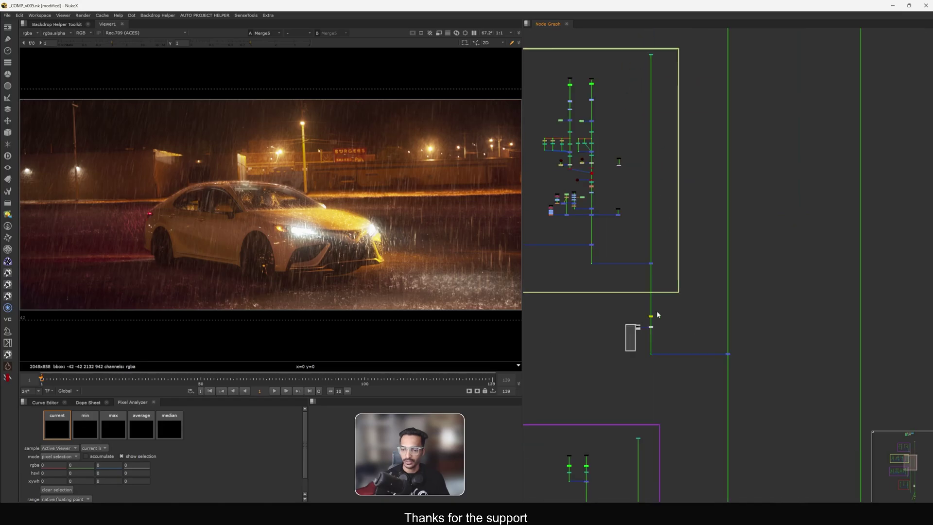
{"action": "middle_click_drag", "start_coordinate": [652, 302], "coordinate": [688, 123]}
{"action": "middle_click_drag", "start_coordinate": [680, 294], "coordinate": [669, 183]}
{"action": "middle_click_drag", "start_coordinate": [681, 323], "coordinate": [663, 150]}
{"action": "middle_click_drag", "start_coordinate": [739, 300], "coordinate": [735, 299]}
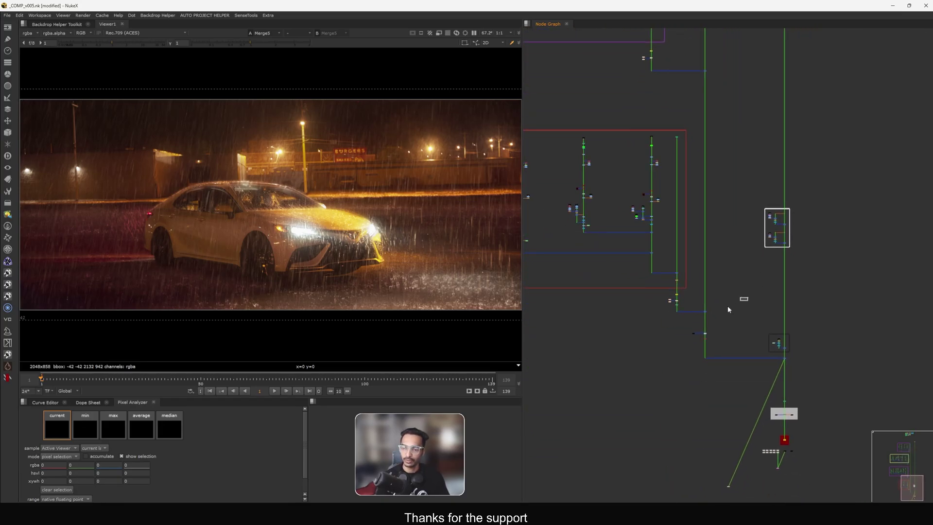
Step: Select the bottom element group's merge and trace the side pipe down to where it joins the main pipe
{"action": "left_click_drag", "start_coordinate": [728, 306], "coordinate": [703, 322]}
{"action": "scroll", "coordinate": [722, 261], "scroll_direction": "down", "scroll_amount": 4}
{"action": "middle_click_drag", "start_coordinate": [730, 163], "coordinate": [737, 215]}
{"action": "middle_click_drag", "start_coordinate": [721, 322], "coordinate": [695, 228]}
{"action": "scroll", "coordinate": [711, 265], "scroll_direction": "up", "scroll_amount": 3}
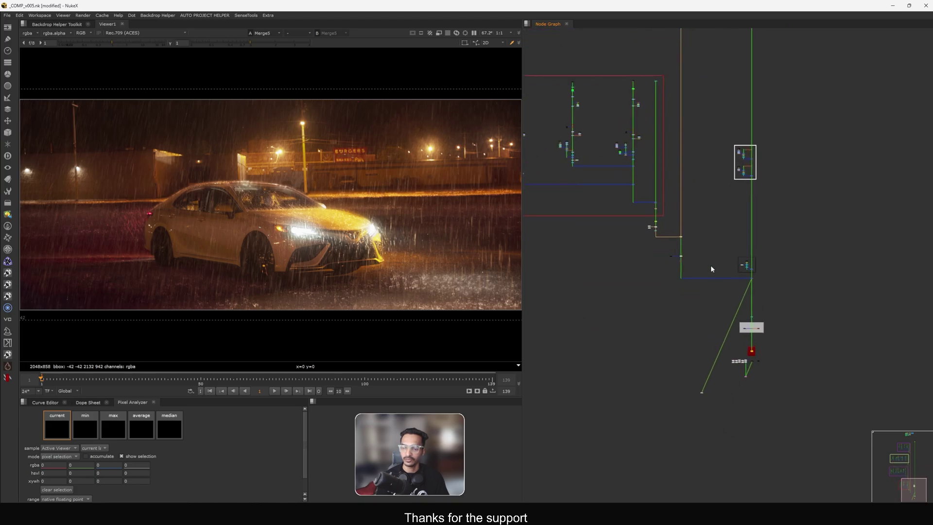
{"action": "scroll", "coordinate": [671, 270], "scroll_direction": "down", "scroll_amount": 3}
{"action": "scroll", "coordinate": [663, 249], "scroll_direction": "up", "scroll_amount": 5}
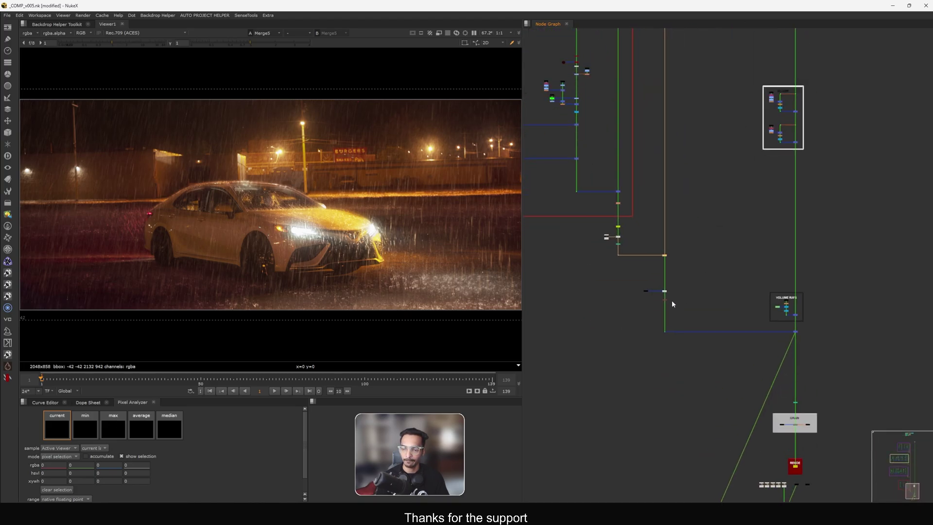
{"action": "scroll", "coordinate": [672, 297], "scroll_direction": "down", "scroll_amount": 4}
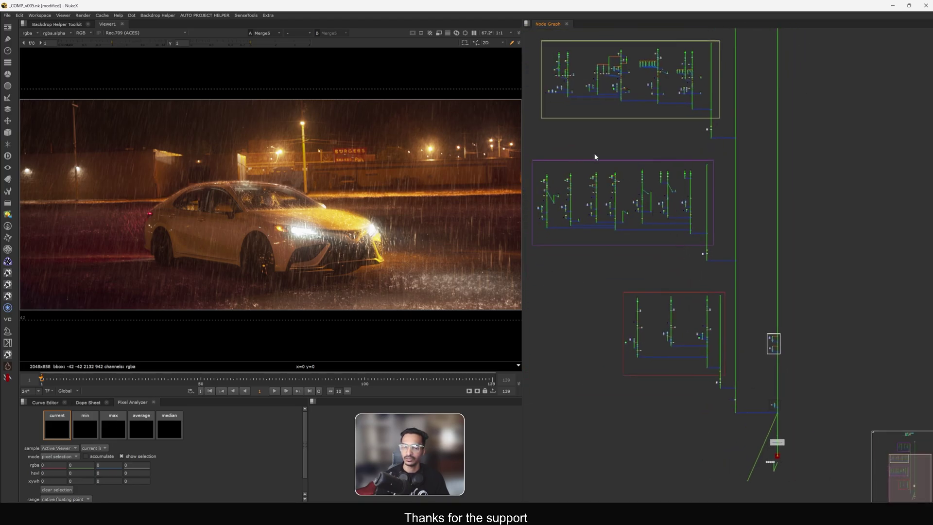
Step: Select the middle nodes of the third element group to reveal their asset connections, and clear the selection
{"action": "left_click_drag", "start_coordinate": [594, 157], "coordinate": [654, 212]}
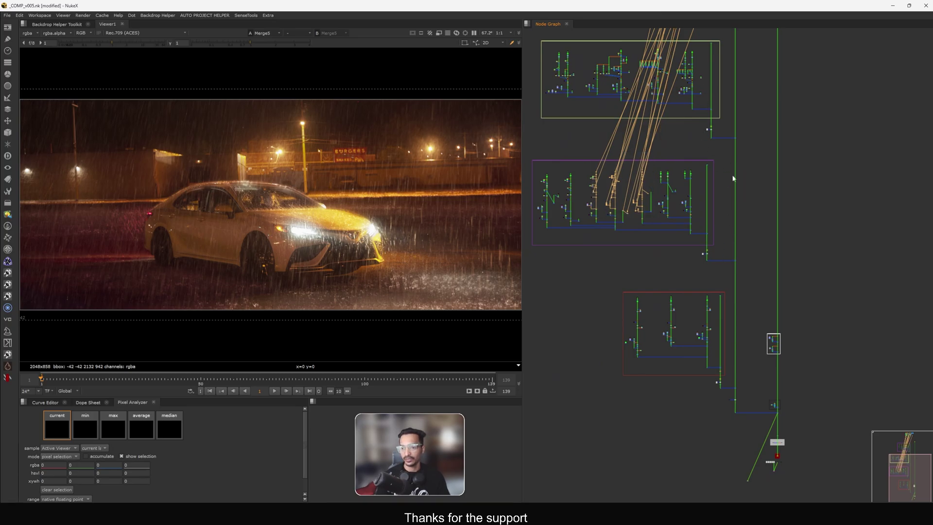
{"action": "left_click", "coordinate": [758, 316]}
{"action": "middle_click_drag", "start_coordinate": [759, 388], "coordinate": [740, 298]}
{"action": "scroll", "coordinate": [738, 300], "scroll_direction": "up", "scroll_amount": 1}
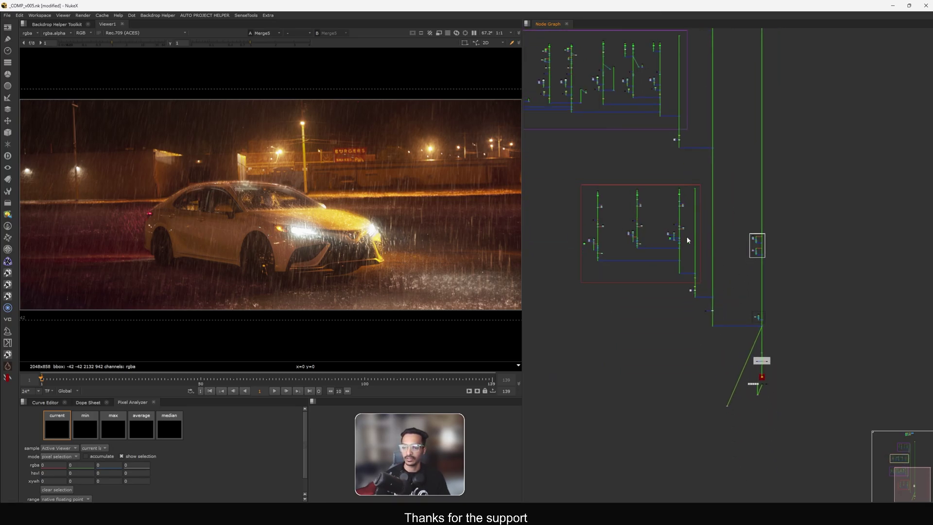
Step: Select in turn the nodes beneath the bottom, third and second element groups, where each group's output leaves its backdrop
{"action": "middle_click_drag", "start_coordinate": [621, 59], "coordinate": [705, 266]}
{"action": "scroll", "coordinate": [728, 311], "scroll_direction": "up", "scroll_amount": 8}
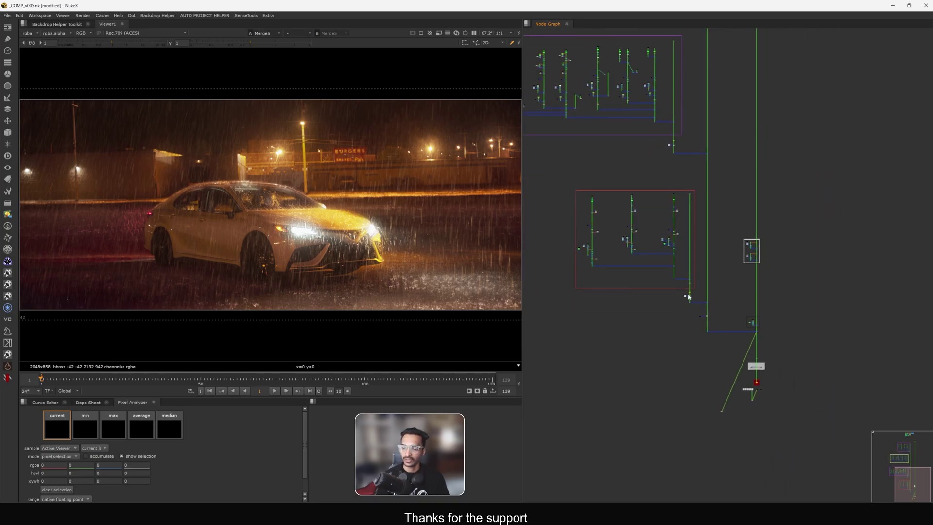
{"action": "left_click_drag", "start_coordinate": [720, 290], "coordinate": [719, 290]}
{"action": "scroll", "coordinate": [716, 288], "scroll_direction": "down", "scroll_amount": 9}
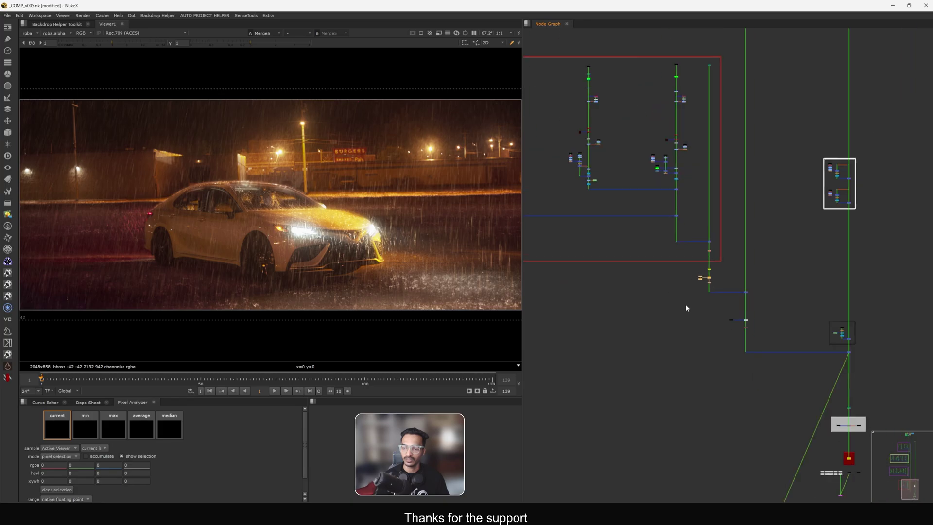
{"action": "scroll", "coordinate": [732, 213], "scroll_direction": "up", "scroll_amount": 6}
{"action": "scroll", "coordinate": [741, 241], "scroll_direction": "down", "scroll_amount": 5}
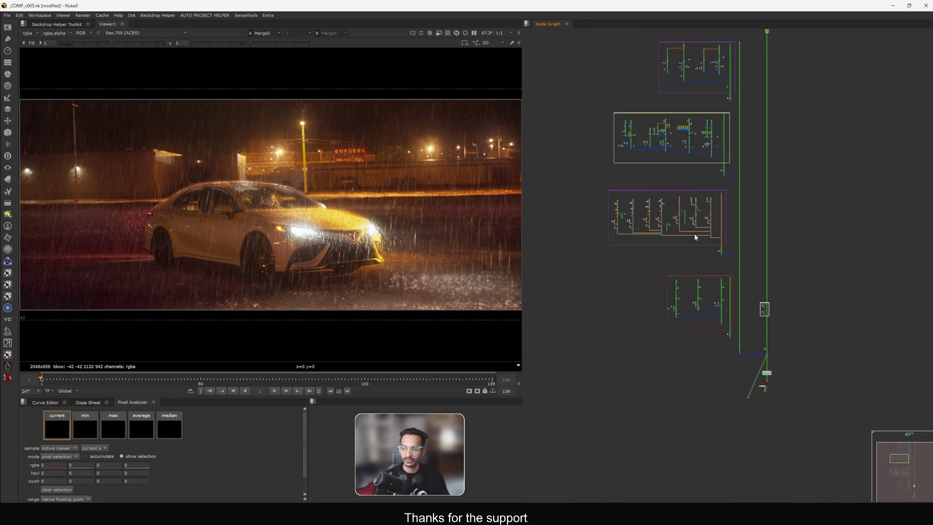
{"action": "scroll", "coordinate": [724, 243], "scroll_direction": "up", "scroll_amount": 5}
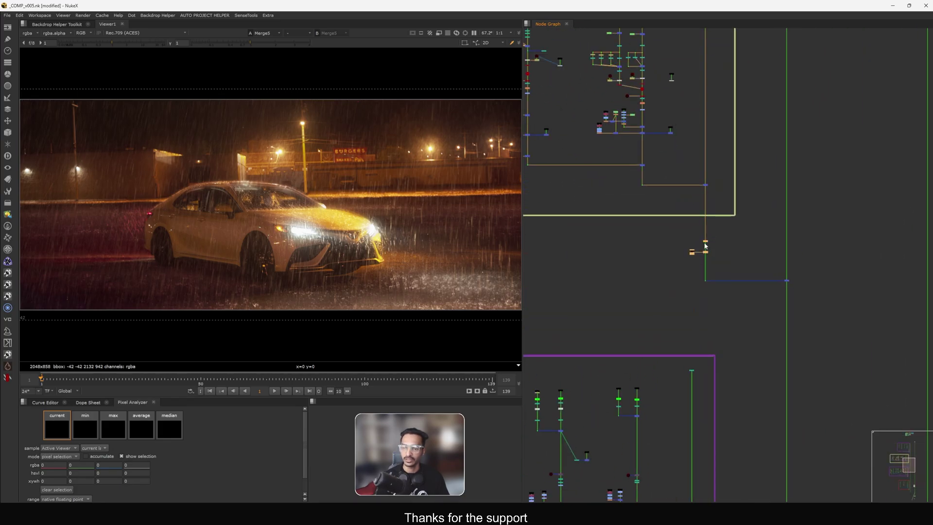
{"action": "scroll", "coordinate": [636, 250], "scroll_direction": "down", "scroll_amount": 5}
Step: Look at the grain and render nodes ending the main pipe, and return to the whole script
{"action": "scroll", "coordinate": [675, 306], "scroll_direction": "up", "scroll_amount": 6}
{"action": "scroll", "coordinate": [694, 272], "scroll_direction": "up", "scroll_amount": 3}
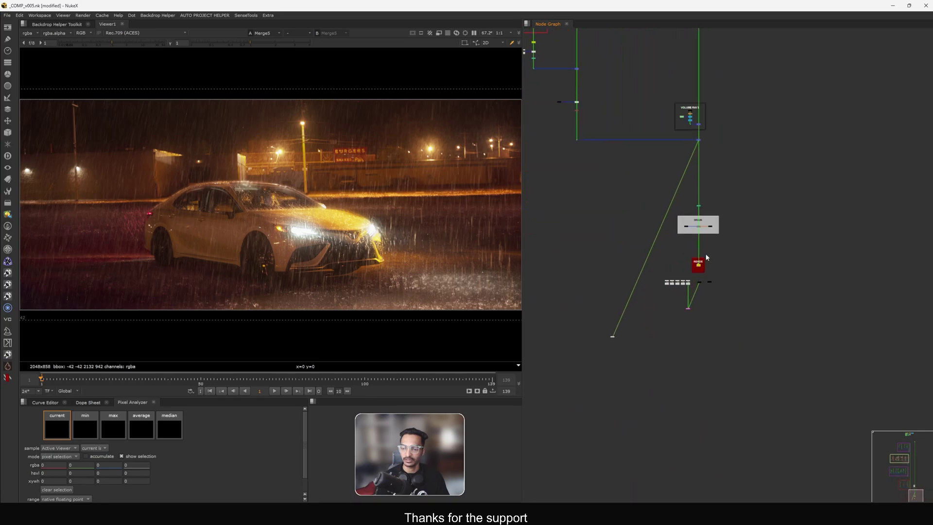
{"action": "scroll", "coordinate": [719, 241], "scroll_direction": "down", "scroll_amount": 4}
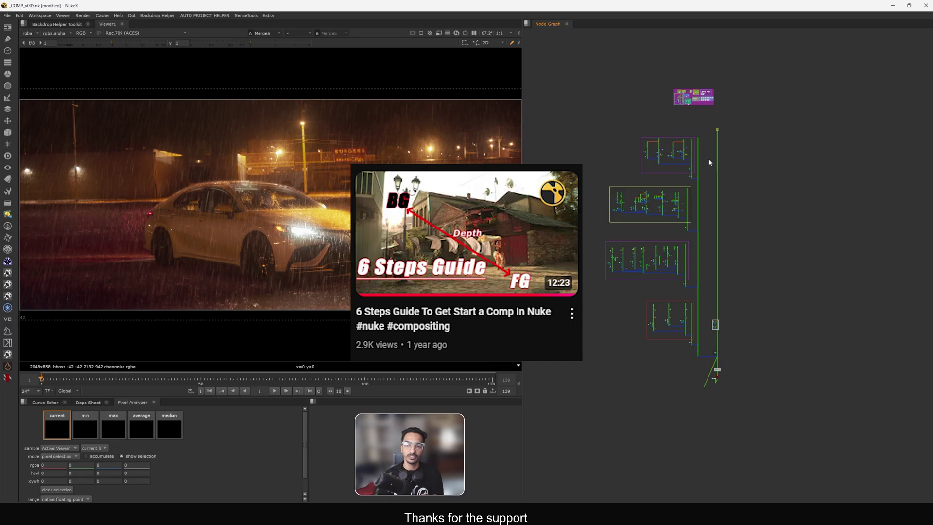
{"action": "middle_click_drag", "start_coordinate": [736, 172], "coordinate": [733, 120]}
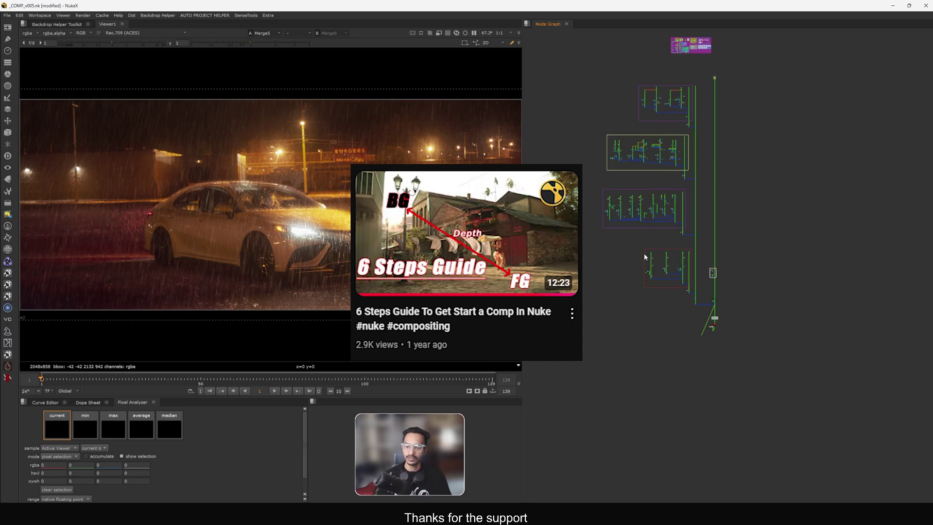
Step: Highlight the bottom and top element groups alternately to contrast the two ends of the layering order
{"action": "left_click_drag", "start_coordinate": [631, 243], "coordinate": [705, 298]}
{"action": "left_click", "coordinate": [719, 279]}
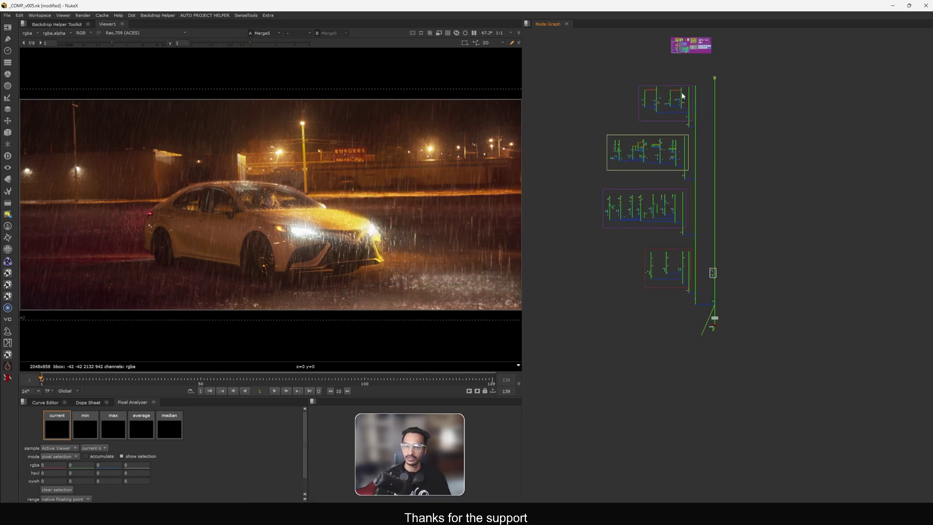
{"action": "left_click_drag", "start_coordinate": [664, 97], "coordinate": [705, 129]}
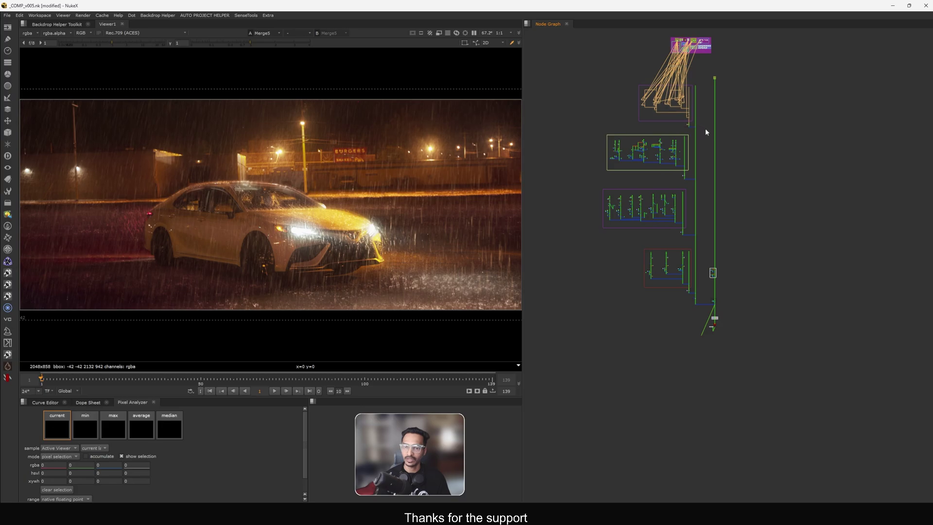
{"action": "left_click", "coordinate": [623, 77]}
{"action": "left_click_drag", "start_coordinate": [615, 66], "coordinate": [705, 123]}
{"action": "left_click_drag", "start_coordinate": [631, 242], "coordinate": [701, 296]}
{"action": "left_click", "coordinate": [773, 284]}
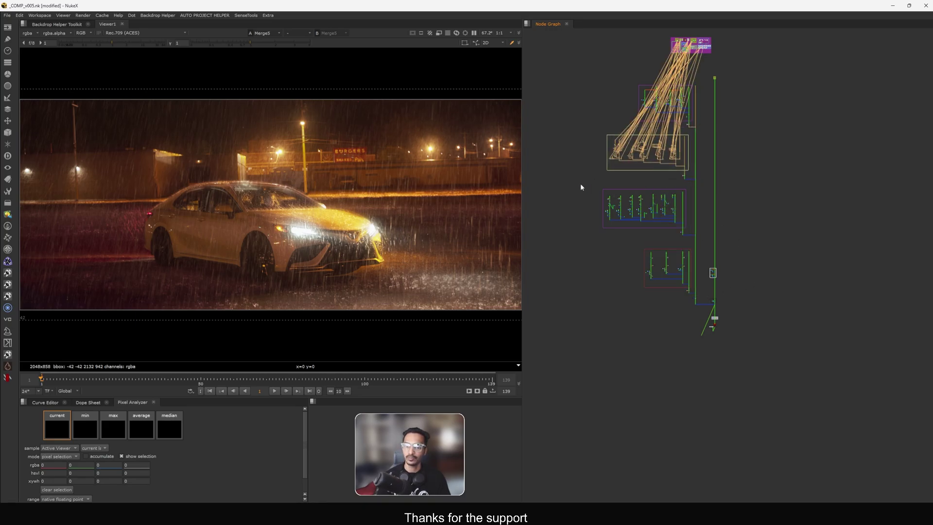
Step: Select the first, second and third element groups one after another to show their order down the script
{"action": "left_click_drag", "start_coordinate": [605, 71], "coordinate": [713, 131]}
{"action": "left_click_drag", "start_coordinate": [594, 128], "coordinate": [702, 172]}
{"action": "left_click_drag", "start_coordinate": [574, 179], "coordinate": [693, 249]}
Step: Select the nodes where the top element group joins the side pipe and toggle them off and on to compare the rain
{"action": "scroll", "coordinate": [705, 234], "scroll_direction": "up", "scroll_amount": 2}
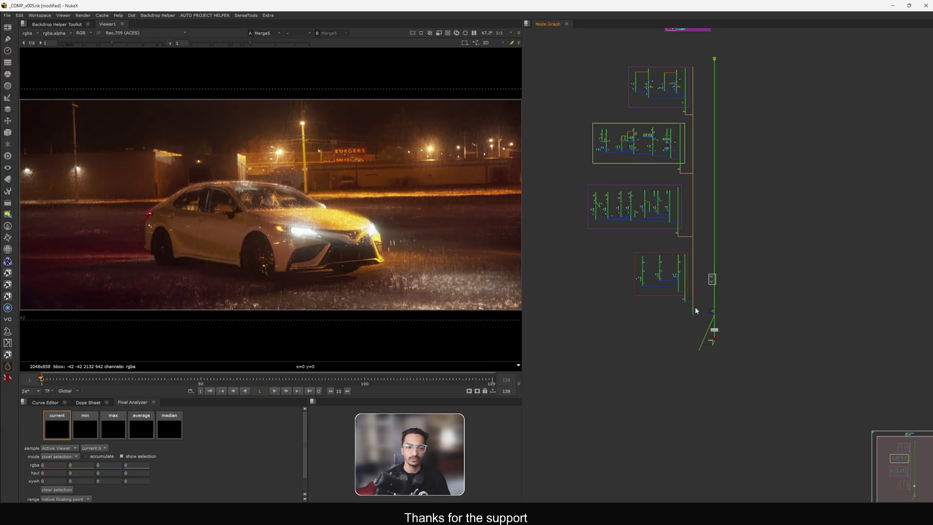
{"action": "left_click_drag", "start_coordinate": [706, 108], "coordinate": [697, 116]}
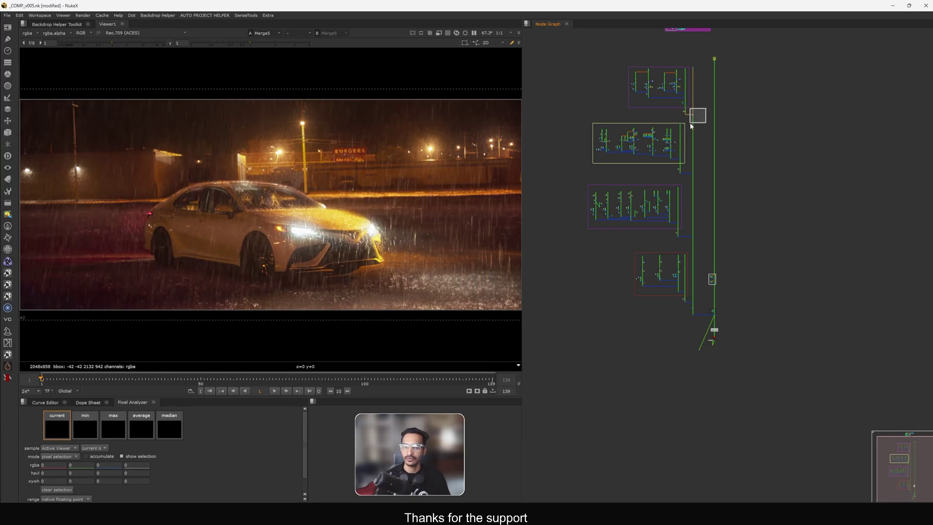
{"action": "scroll", "coordinate": [695, 114], "scroll_direction": "up", "scroll_amount": 8}
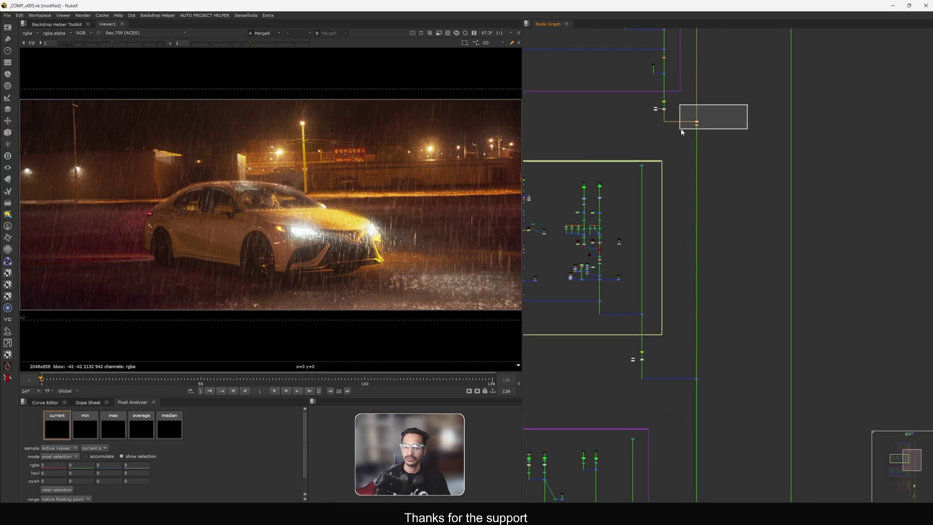
{"action": "left_click_drag", "start_coordinate": [681, 129], "coordinate": [682, 130]}
{"action": "key", "text": "d"}
{"action": "key", "text": "d"}
{"action": "key", "text": "d"}
{"action": "key", "text": "d"}
{"action": "key", "text": "d"}
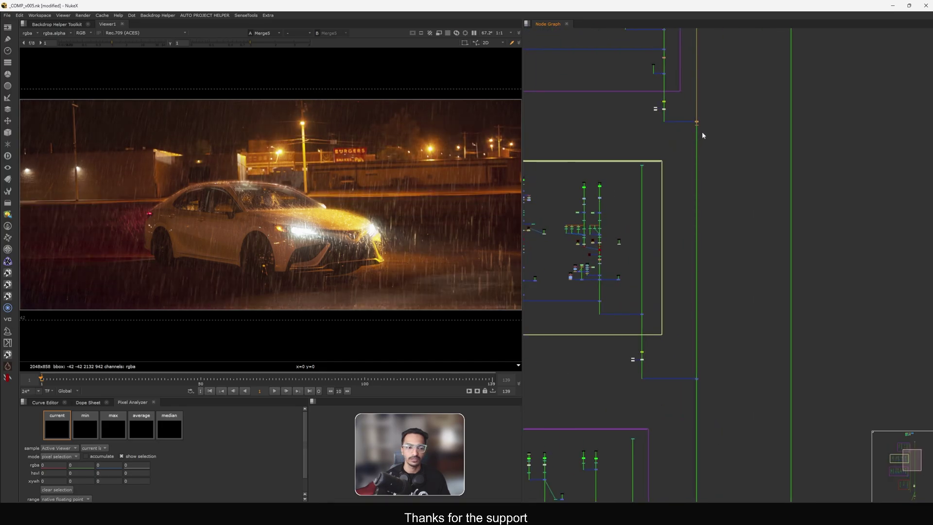
{"action": "key", "text": "d"}
{"action": "key", "text": "d"}
{"action": "key", "text": "d"}
{"action": "key", "text": "d"}
{"action": "key", "text": "d"}
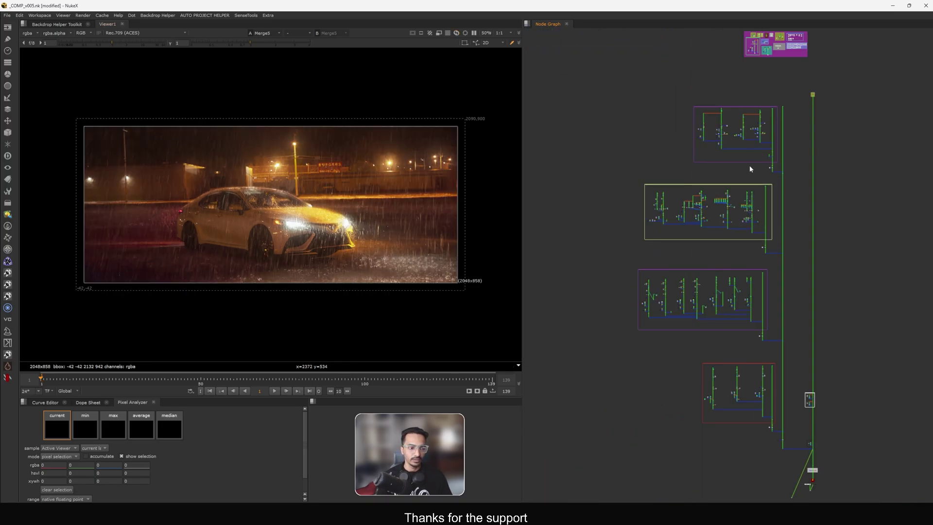
Step: View the Distant_Rain_6_3745_4K source at the start of the top element group
{"action": "middle_click_drag", "start_coordinate": [758, 178], "coordinate": [714, 224]}
{"action": "scroll", "coordinate": [682, 156], "scroll_direction": "up", "scroll_amount": 4}
{"action": "scroll", "coordinate": [708, 124], "scroll_direction": "up", "scroll_amount": 12}
{"action": "left_click_drag", "start_coordinate": [701, 151], "coordinate": [778, 110]}
{"action": "key", "text": "1"}
{"action": "scroll", "coordinate": [693, 146], "scroll_direction": "down", "scroll_amount": 1}
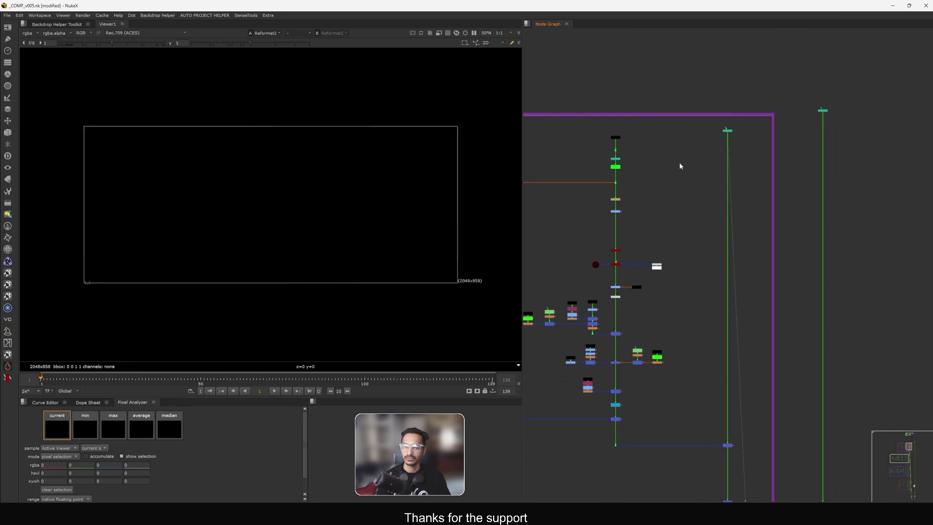
{"action": "middle_click_drag", "start_coordinate": [632, 169], "coordinate": [707, 168]}
{"action": "left_click_drag", "start_coordinate": [740, 117], "coordinate": [673, 146]}
{"action": "key", "text": "1"}
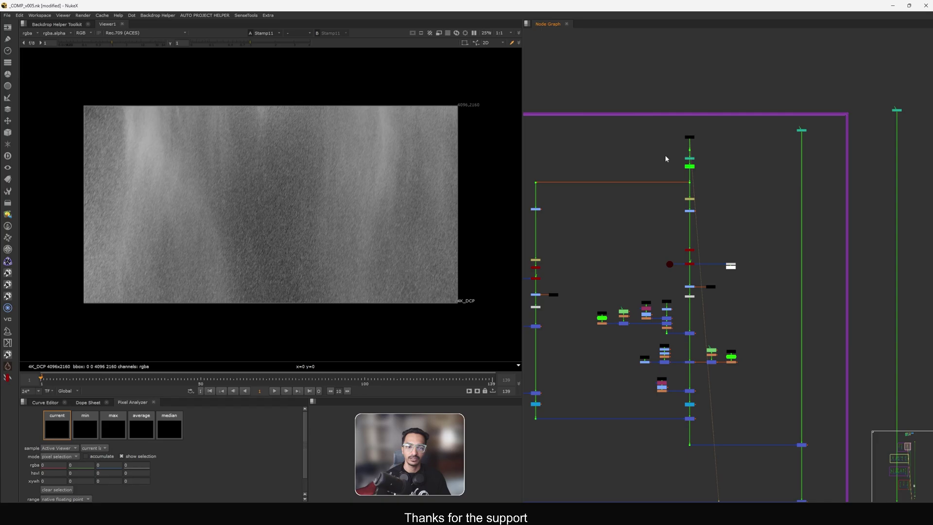
{"action": "key", "text": "f"}
Step: View the distant rain at the Mirror2_1 node below its source
{"action": "middle_click_drag", "start_coordinate": [752, 113], "coordinate": [690, 179]}
{"action": "scroll", "coordinate": [690, 180], "scroll_direction": "up", "scroll_amount": 8}
{"action": "scroll", "coordinate": [747, 153], "scroll_direction": "up", "scroll_amount": 9}
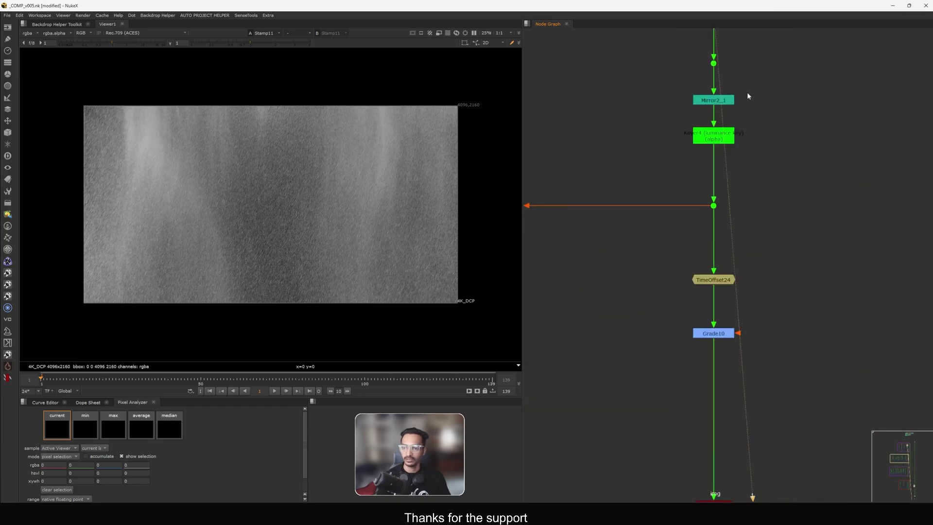
{"action": "left_click_drag", "start_coordinate": [747, 93], "coordinate": [666, 119]}
{"action": "key", "text": "1"}
{"action": "middle_click_drag", "start_coordinate": [698, 138], "coordinate": [697, 152]}
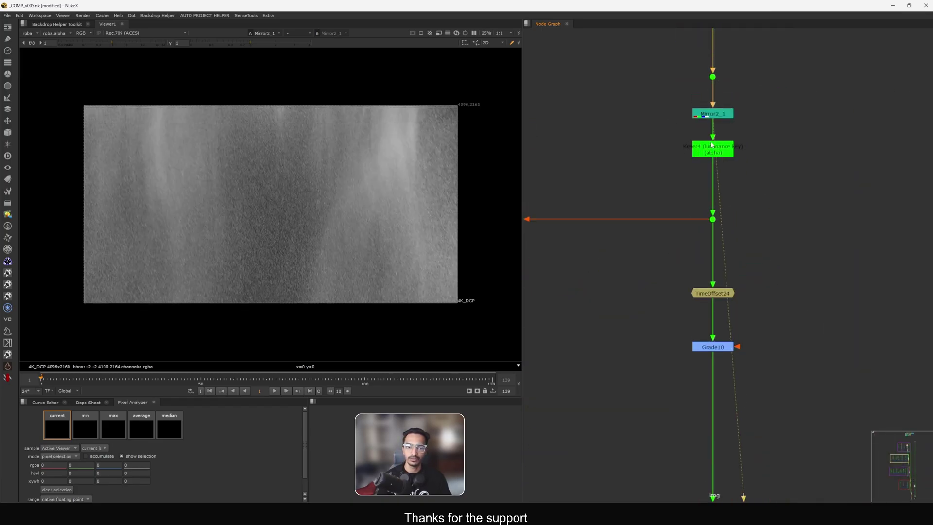
Step: View the Keyer4 luminance key output and check the alpha of Mirror2_1 before the key
{"action": "left_click_drag", "start_coordinate": [713, 154], "coordinate": [712, 169]}
{"action": "key", "text": "1"}
{"action": "middle_click_drag", "start_coordinate": [715, 166], "coordinate": [674, 181]}
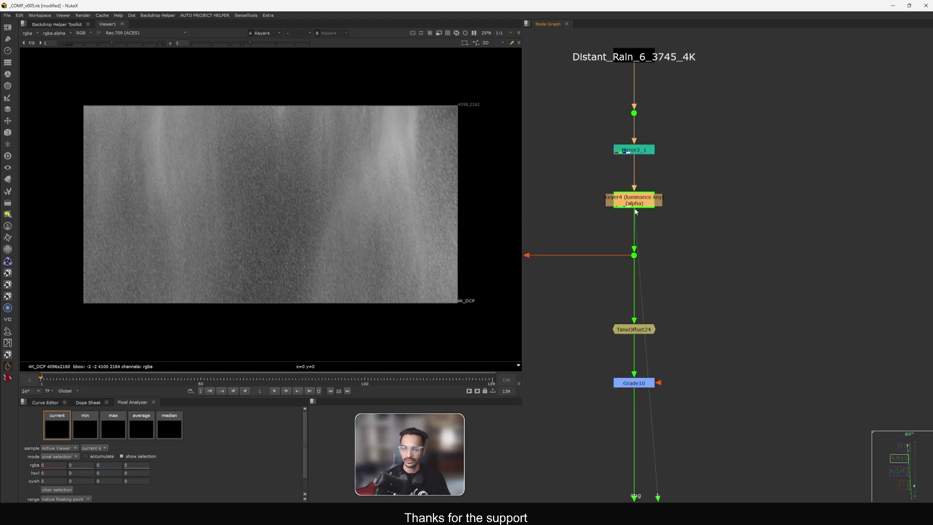
{"action": "key", "text": "a"}
{"action": "left_click", "coordinate": [668, 139]}
{"action": "key", "text": "1"}
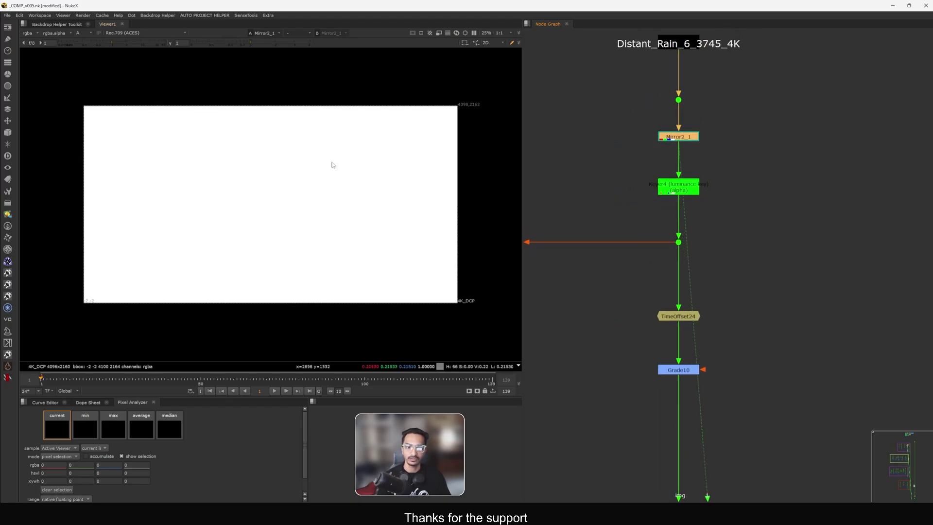
Step: View Keyer4 and switch between its alpha and colour channels to examine the luminance key
{"action": "left_click_drag", "start_coordinate": [751, 156], "coordinate": [631, 210]}
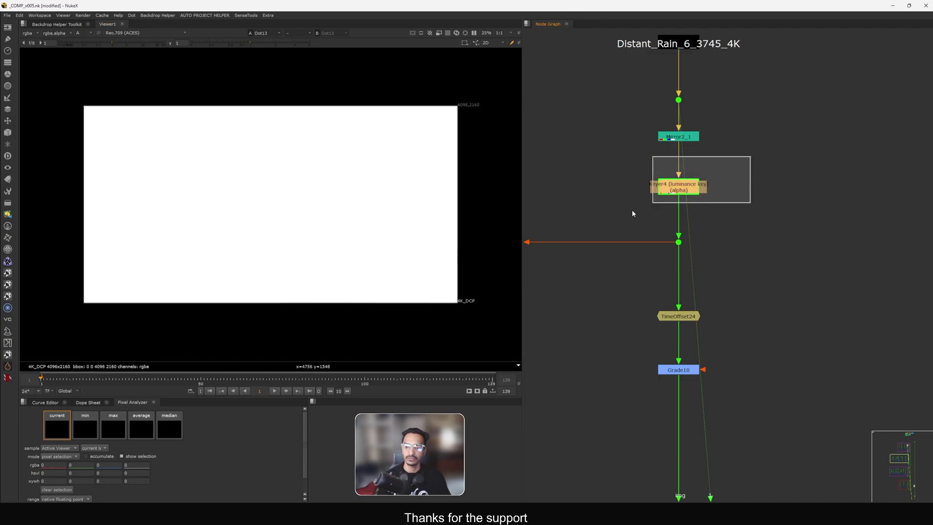
{"action": "key", "text": "1"}
{"action": "left_click", "coordinate": [636, 224]}
{"action": "middle_click_drag", "start_coordinate": [645, 239], "coordinate": [694, 188]}
{"action": "key", "text": "a"}
{"action": "key", "text": "a"}
{"action": "key", "text": "a"}
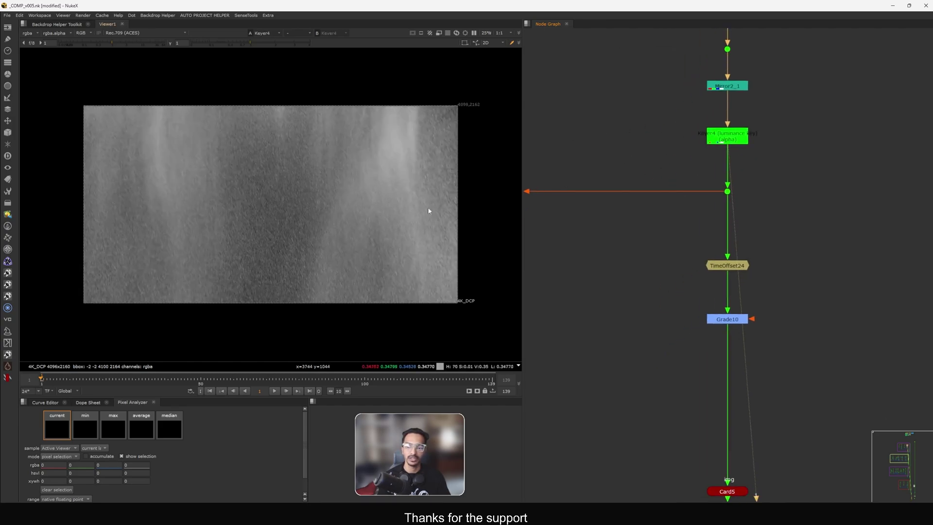
{"action": "key", "text": "a"}
Step: View the alpha of the distant rain after TimeOffset24 and after Grade10
{"action": "middle_click_drag", "start_coordinate": [778, 252], "coordinate": [744, 206]}
{"action": "left_click_drag", "start_coordinate": [756, 196], "coordinate": [633, 267]}
{"action": "key", "text": "1"}
{"action": "middle_click_drag", "start_coordinate": [665, 251], "coordinate": [692, 221]}
{"action": "left_click_drag", "start_coordinate": [774, 227], "coordinate": [659, 279]}
{"action": "scroll", "coordinate": [713, 235], "scroll_direction": "down", "scroll_amount": 8}
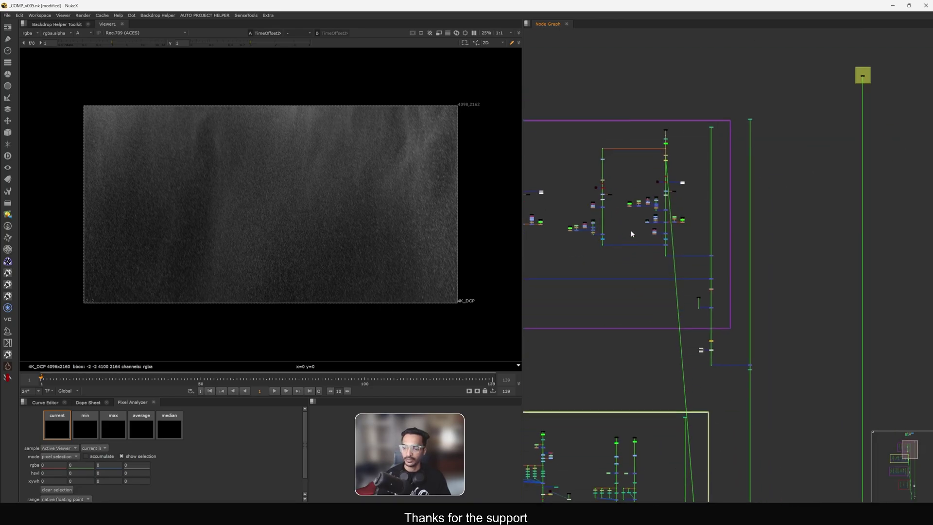
{"action": "scroll", "coordinate": [668, 168], "scroll_direction": "up", "scroll_amount": 8}
{"action": "left_click_drag", "start_coordinate": [743, 142], "coordinate": [646, 186]}
{"action": "key", "text": "1"}
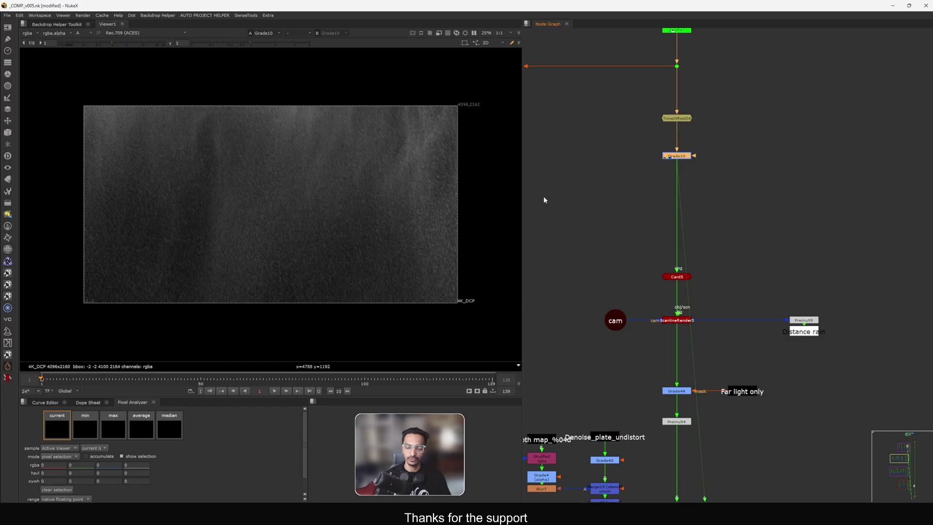
Step: Toggle Grade10 off and on to compare its effect on the rain's alpha
{"action": "scroll", "coordinate": [656, 165], "scroll_direction": "up", "scroll_amount": 3}
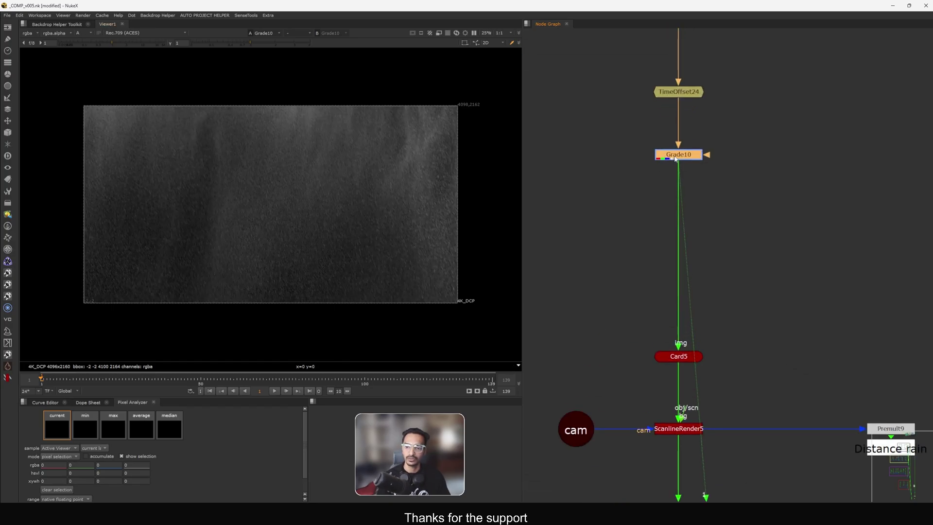
{"action": "double_click", "coordinate": [662, 159]}
{"action": "left_click", "coordinate": [630, 248]}
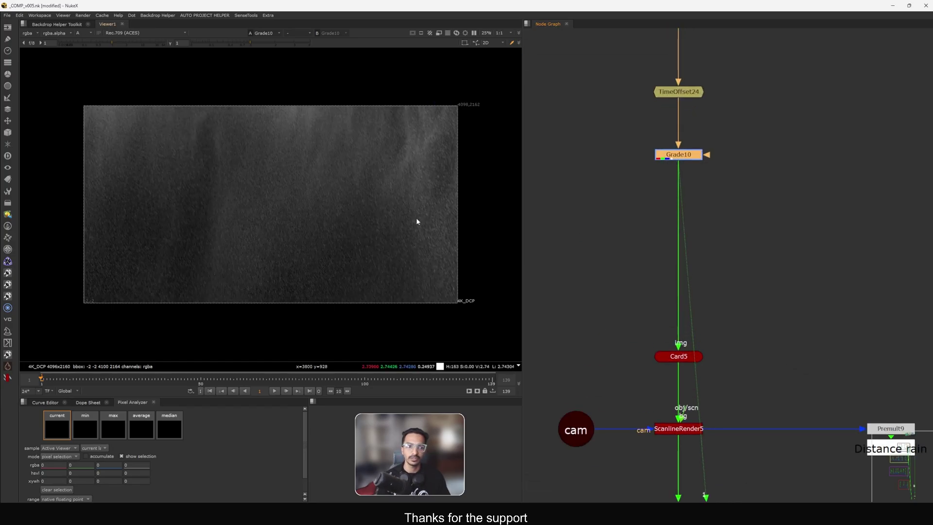
{"action": "key", "text": "a"}
{"action": "key", "text": "d"}
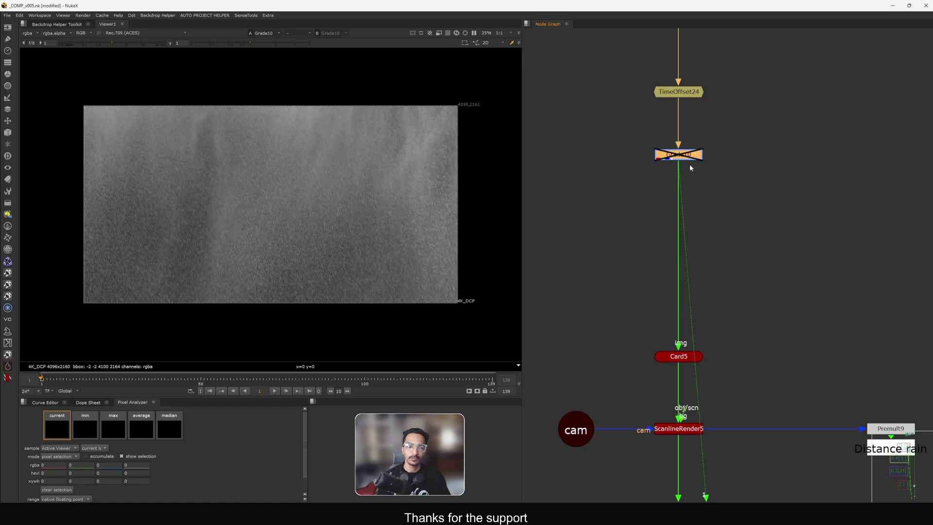
{"action": "key", "text": "d"}
Step: View Card5 in the 3D scene, frame it and look at it from another angle
{"action": "scroll", "coordinate": [689, 198], "scroll_direction": "down", "scroll_amount": 6}
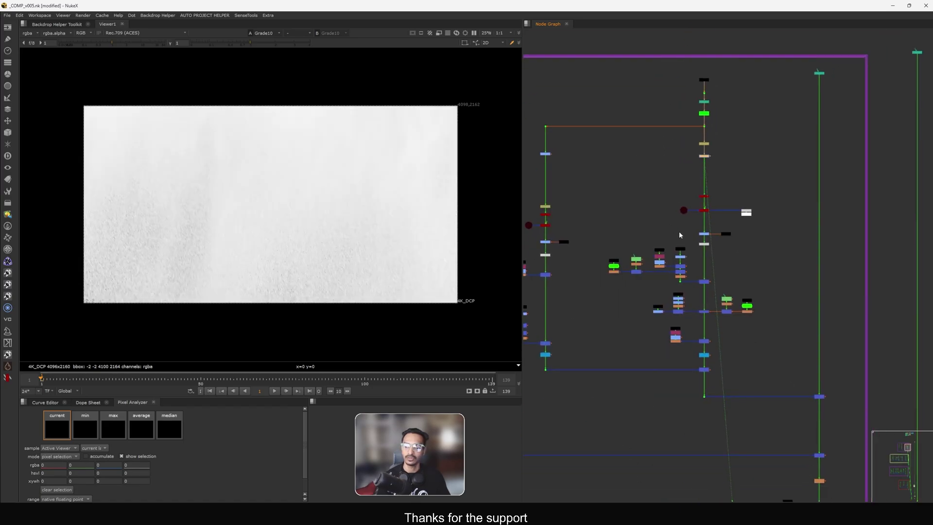
{"action": "scroll", "coordinate": [706, 204], "scroll_direction": "up", "scroll_amount": 4}
{"action": "left_click_drag", "start_coordinate": [651, 193], "coordinate": [651, 193]}
{"action": "key", "text": "1"}
{"action": "left_click", "coordinate": [715, 201]}
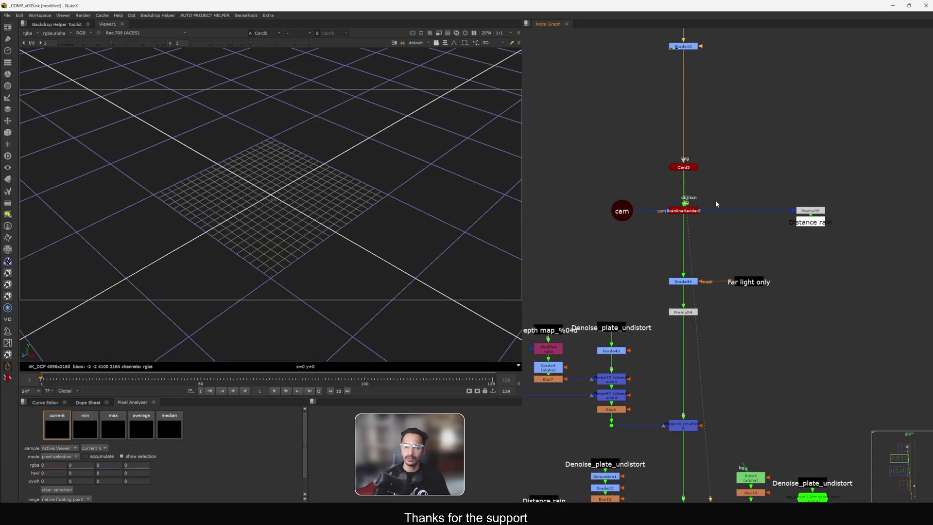
{"action": "middle_click_drag", "start_coordinate": [715, 200], "coordinate": [727, 225]}
{"action": "key", "text": "f"}
{"action": "scroll", "coordinate": [343, 182], "scroll_direction": "down", "scroll_amount": 5}
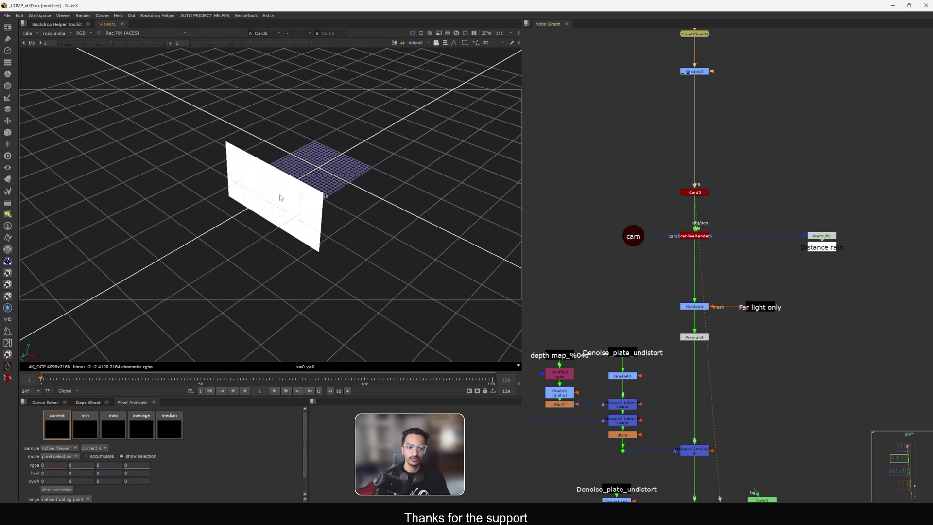
{"action": "left_click_drag", "start_coordinate": [282, 198], "coordinate": [311, 167], "text": "ctrl"}
Step: View the card's render and the Grade44 output masked by Far light only, checking the channels
{"action": "left_click_drag", "start_coordinate": [734, 206], "coordinate": [674, 252]}
{"action": "key", "text": "1"}
{"action": "left_click", "coordinate": [672, 261]}
{"action": "middle_click_drag", "start_coordinate": [671, 261], "coordinate": [665, 214]}
{"action": "left_click", "coordinate": [688, 260]}
{"action": "key", "text": "1"}
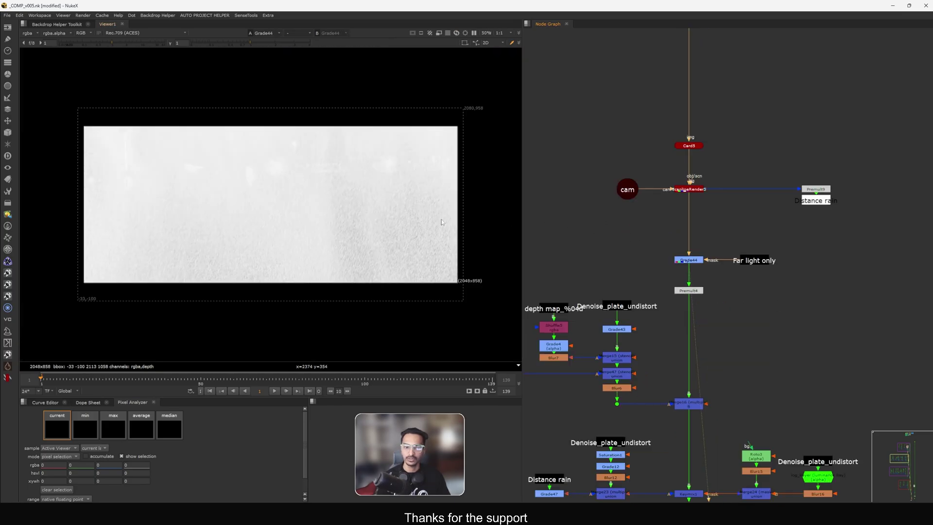
{"action": "key", "text": "a"}
Step: Go back up the branch and view the Keyer4 output again
{"action": "middle_click_drag", "start_coordinate": [664, 154], "coordinate": [667, 302]}
{"action": "middle_click_drag", "start_coordinate": [685, 118], "coordinate": [684, 208]}
{"action": "left_click", "coordinate": [693, 136]}
{"action": "key", "text": "1"}
{"action": "left_click", "coordinate": [646, 151]}
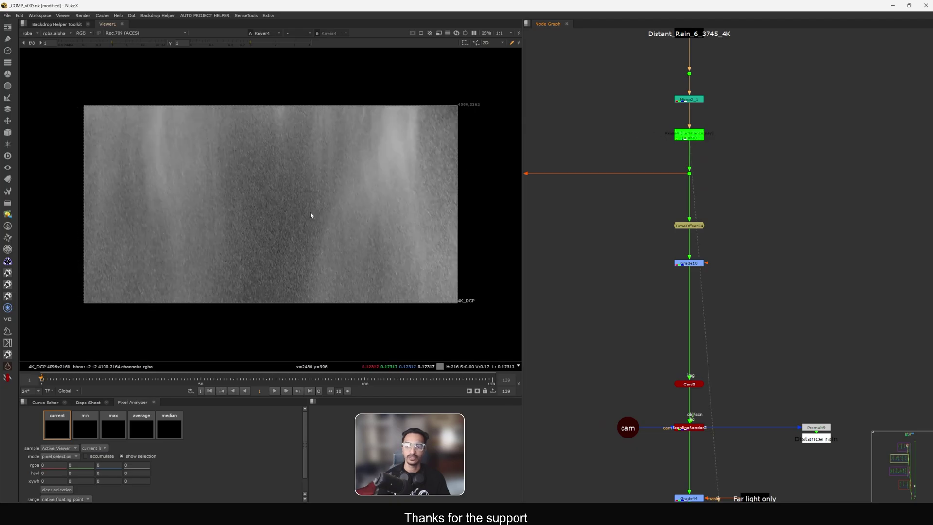
Step: View ScanlineRender5 and Premult4 to compare the rain before and after premultiplication
{"action": "middle_click_drag", "start_coordinate": [686, 378], "coordinate": [675, 164]}
{"action": "left_click", "coordinate": [682, 214]}
{"action": "key", "text": "1"}
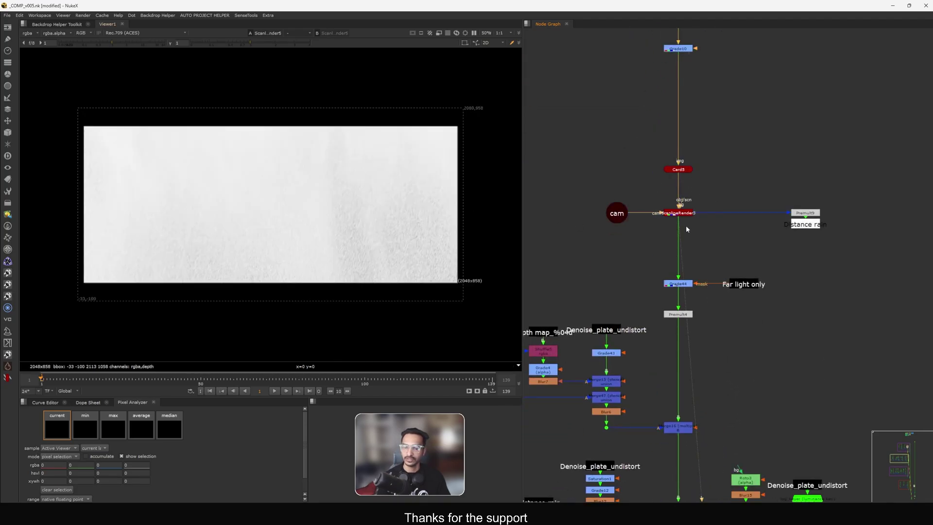
{"action": "middle_click_drag", "start_coordinate": [686, 225], "coordinate": [683, 161]}
{"action": "left_click_drag", "start_coordinate": [708, 246], "coordinate": [637, 293]}
{"action": "key", "text": "1"}
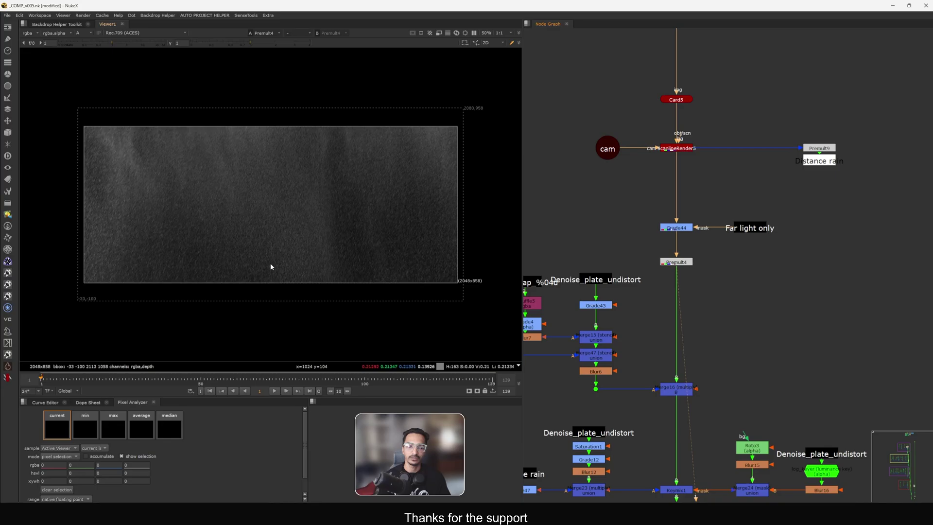
{"action": "scroll", "coordinate": [781, 173], "scroll_direction": "down", "scroll_amount": 2}
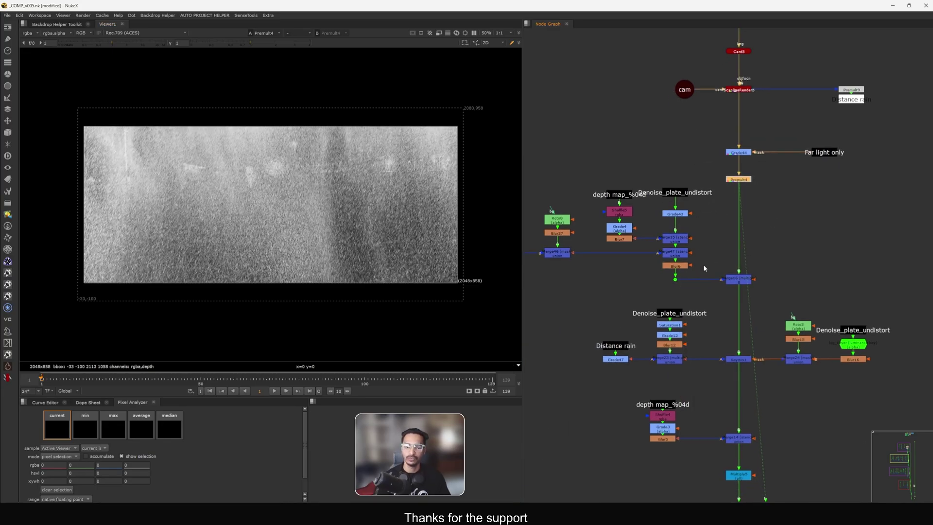
{"action": "scroll", "coordinate": [724, 238], "scroll_direction": "down", "scroll_amount": 4}
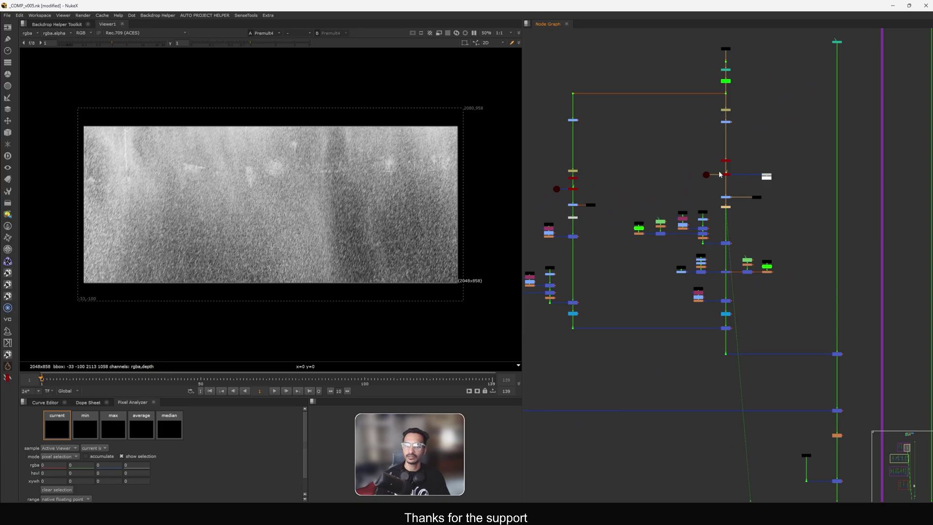
{"action": "middle_click_drag", "start_coordinate": [728, 190], "coordinate": [718, 210]}
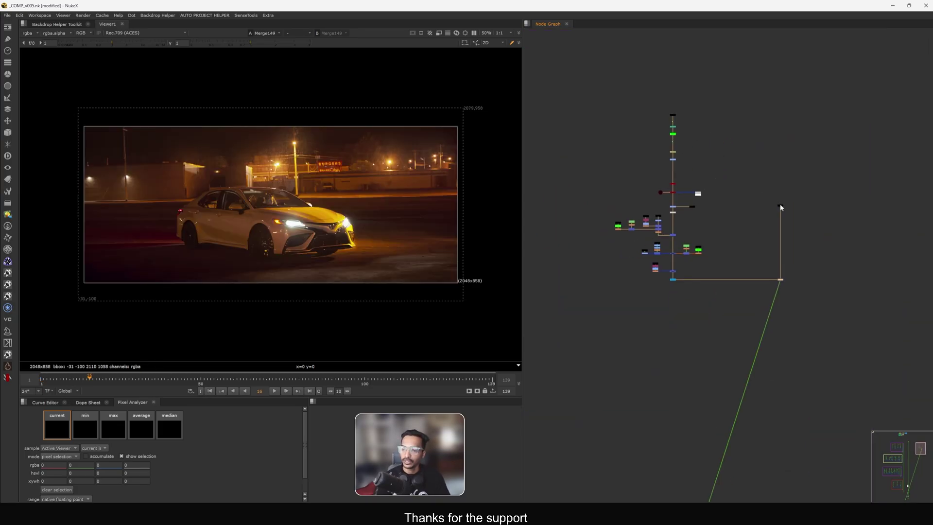
Step: Move the plate node higher above its merge and enable the disabled nodes at the end of the isolated rain branch
{"action": "left_click_drag", "start_coordinate": [780, 206], "coordinate": [783, 112]}
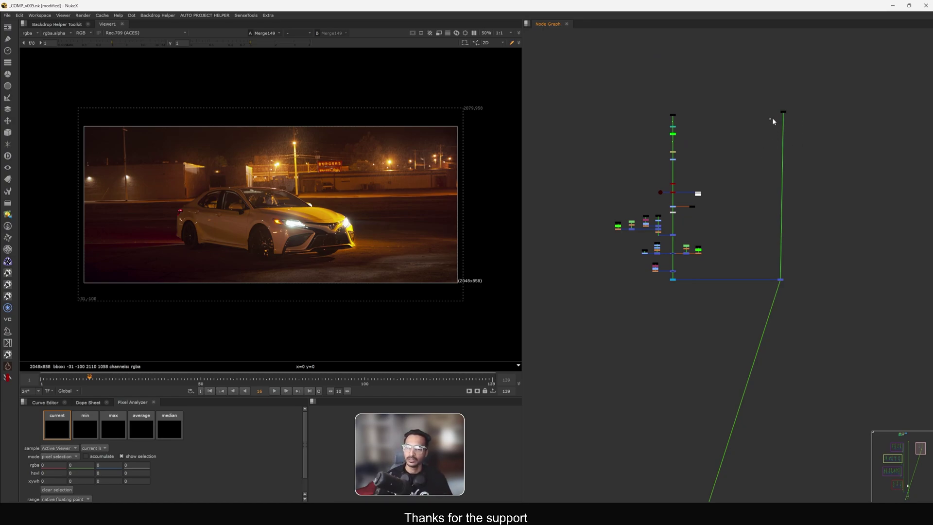
{"action": "scroll", "coordinate": [719, 244], "scroll_direction": "up", "scroll_amount": 5}
{"action": "left_click_drag", "start_coordinate": [699, 234], "coordinate": [661, 331]}
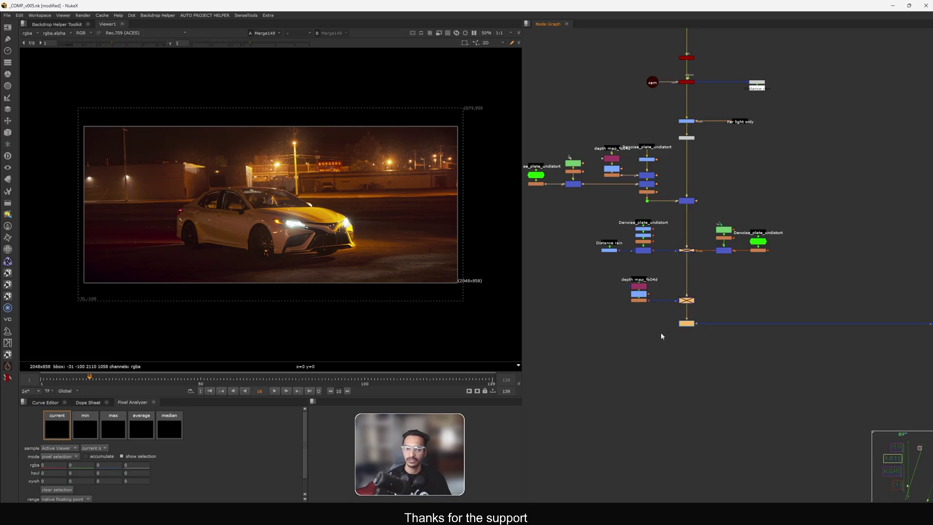
{"action": "key", "text": "d"}
{"action": "middle_click_drag", "start_coordinate": [710, 138], "coordinate": [724, 198]}
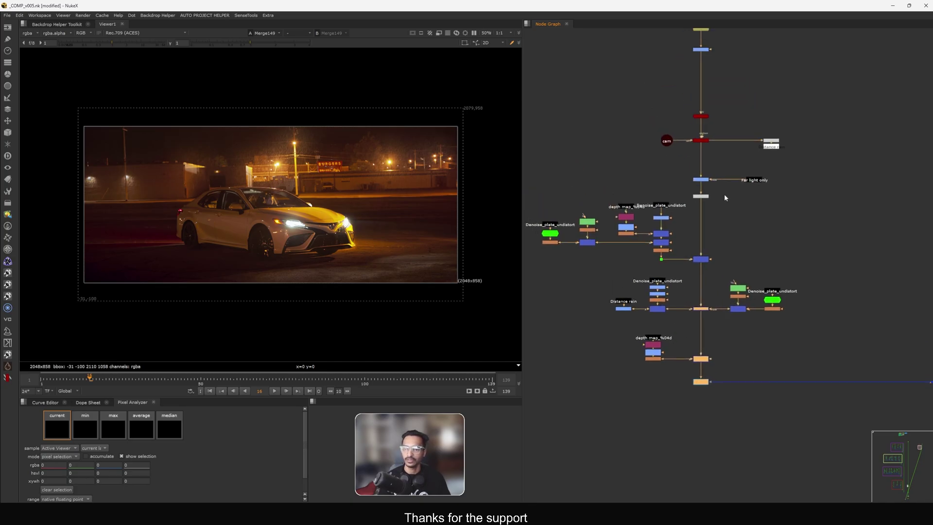
Step: Disable the merge that multiplies the distant rain by the depth map and Denoise_plate_undistort mask
{"action": "left_click", "coordinate": [704, 260]}
{"action": "key", "text": "d"}
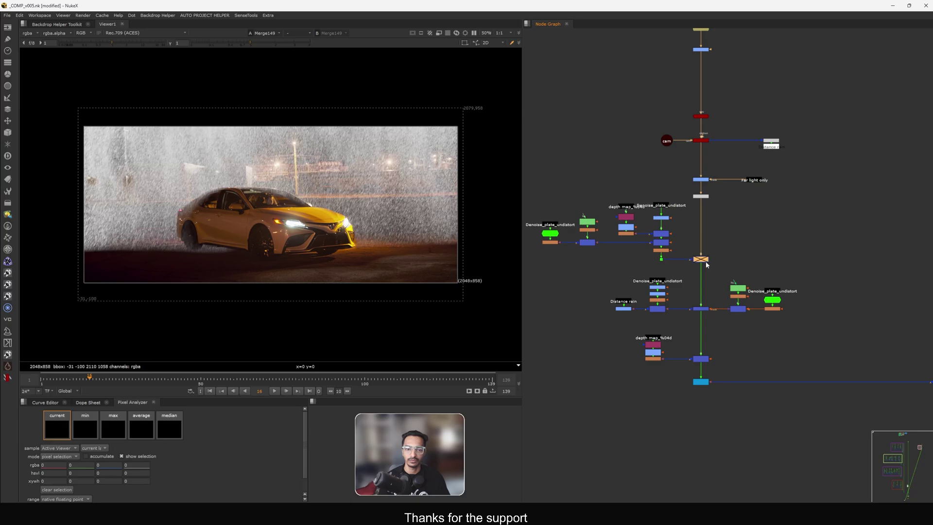
{"action": "left_click", "coordinate": [712, 241]}
{"action": "middle_click_drag", "start_coordinate": [711, 239], "coordinate": [728, 236]}
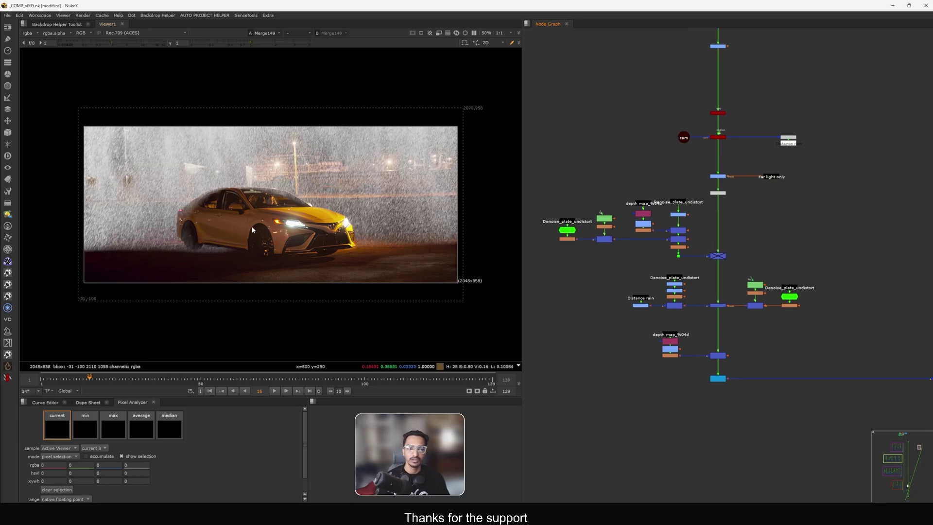
Step: View the premultiplied distant rain and check its alpha channel
{"action": "left_click_drag", "start_coordinate": [716, 204], "coordinate": [704, 206]}
{"action": "key", "text": "1"}
{"action": "key", "text": "a"}
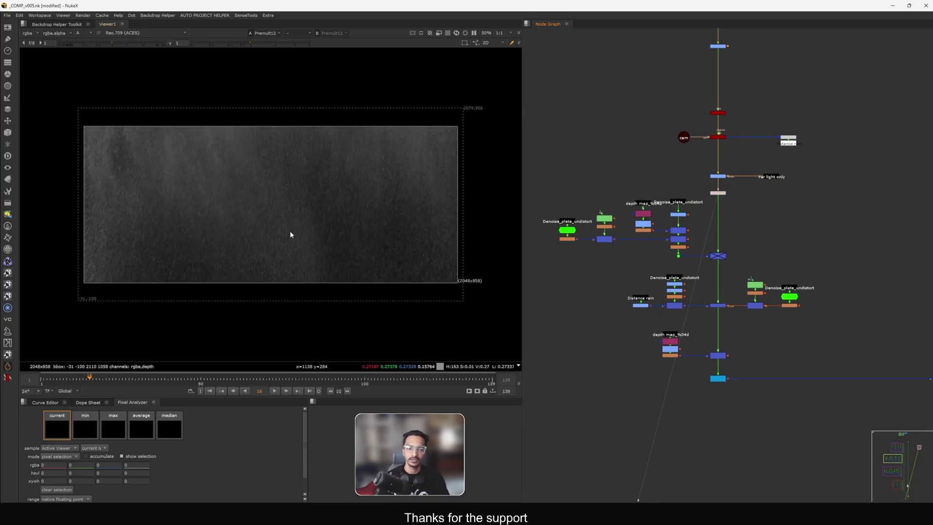
{"action": "key", "text": "a"}
Step: Disable the lower nodes of the isolated rain branch and view its merge over the plate
{"action": "middle_click_drag", "start_coordinate": [799, 303], "coordinate": [722, 240]}
{"action": "left_click_drag", "start_coordinate": [657, 232], "coordinate": [630, 322]}
{"action": "key", "text": "d"}
{"action": "key", "text": "d"}
{"action": "scroll", "coordinate": [718, 316], "scroll_direction": "down", "scroll_amount": 4}
{"action": "scroll", "coordinate": [717, 320], "scroll_direction": "up", "scroll_amount": 1}
{"action": "middle_click_drag", "start_coordinate": [718, 319], "coordinate": [590, 304]}
{"action": "left_click_drag", "start_coordinate": [763, 276], "coordinate": [675, 328]}
{"action": "key", "text": "1"}
{"action": "left_click", "coordinate": [668, 303]}
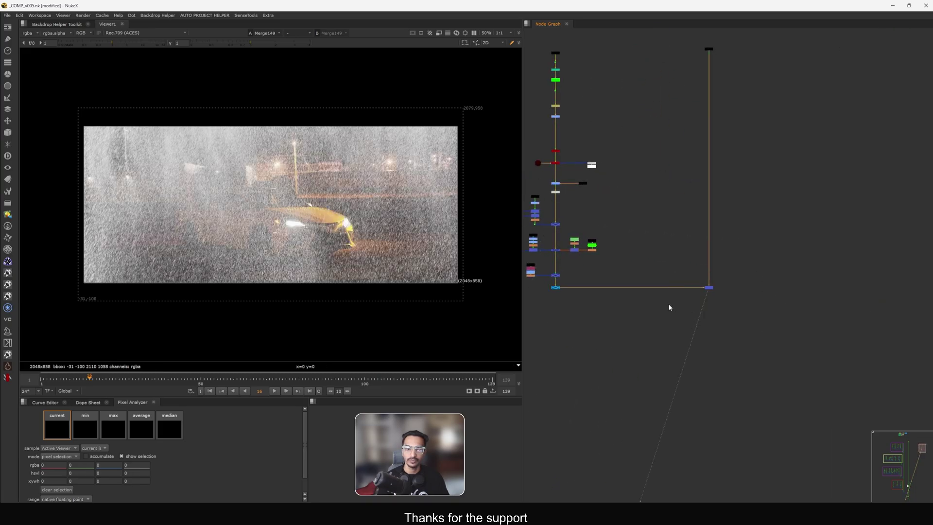
Step: View the clips in the REF backdrop and play the night street-light rain reference
{"action": "middle_click_drag", "start_coordinate": [669, 304], "coordinate": [762, 304]}
{"action": "middle_click_drag", "start_coordinate": [601, 220], "coordinate": [651, 228]}
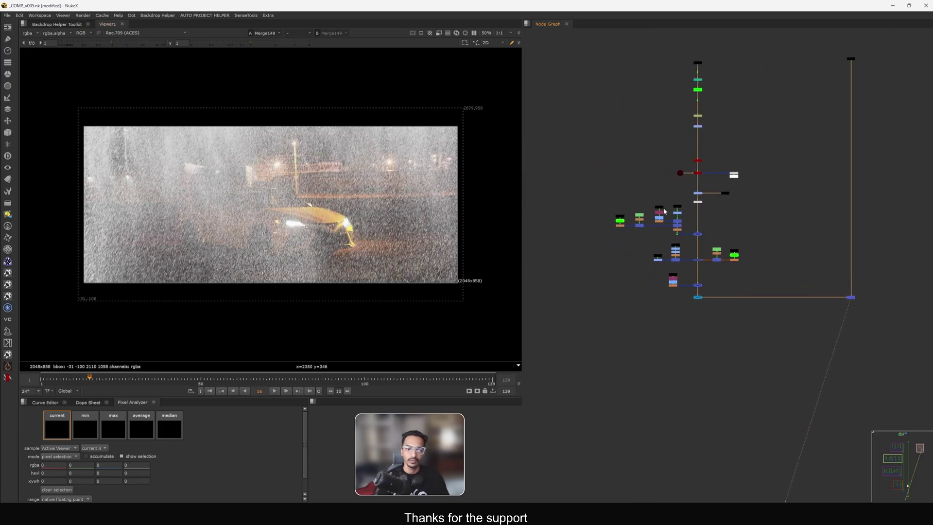
{"action": "scroll", "coordinate": [710, 236], "scroll_direction": "down", "scroll_amount": 8}
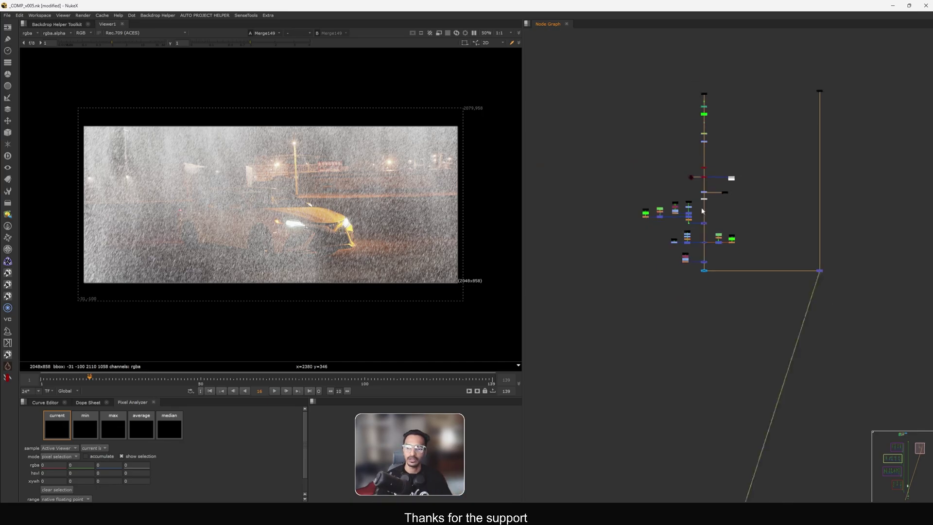
{"action": "scroll", "coordinate": [655, 203], "scroll_direction": "up", "scroll_amount": 3}
{"action": "middle_click_drag", "start_coordinate": [655, 204], "coordinate": [705, 200]}
{"action": "scroll", "coordinate": [706, 197], "scroll_direction": "up", "scroll_amount": 10}
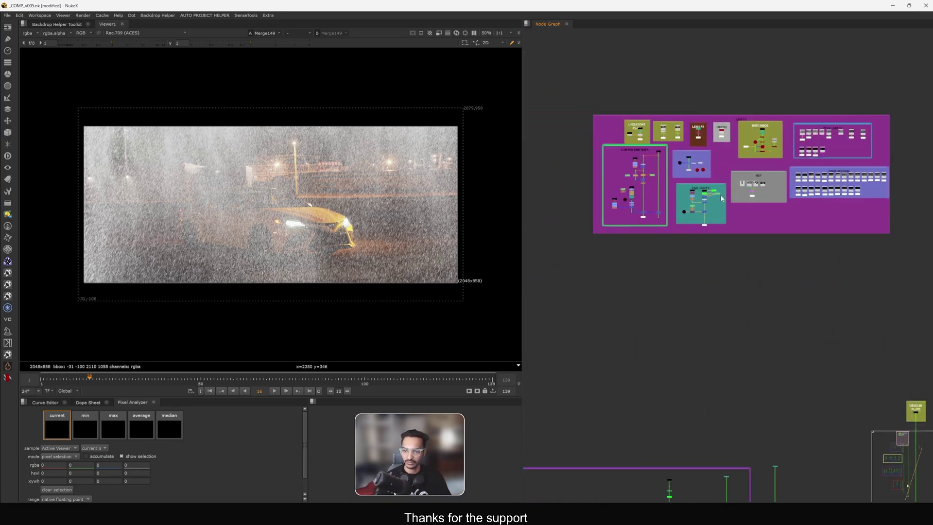
{"action": "middle_click_drag", "start_coordinate": [798, 159], "coordinate": [703, 167]}
{"action": "scroll", "coordinate": [703, 167], "scroll_direction": "up", "scroll_amount": 2}
{"action": "left_click", "coordinate": [703, 168]}
{"action": "key", "text": "1"}
{"action": "left_click", "coordinate": [677, 157]}
{"action": "left_click", "coordinate": [773, 171]}
{"action": "key", "text": "1"}
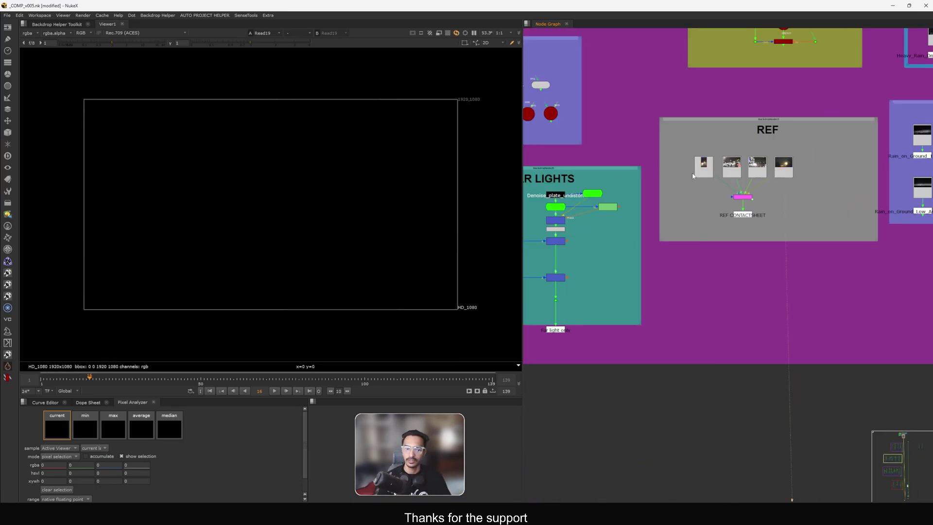
{"action": "key", "text": "l"}
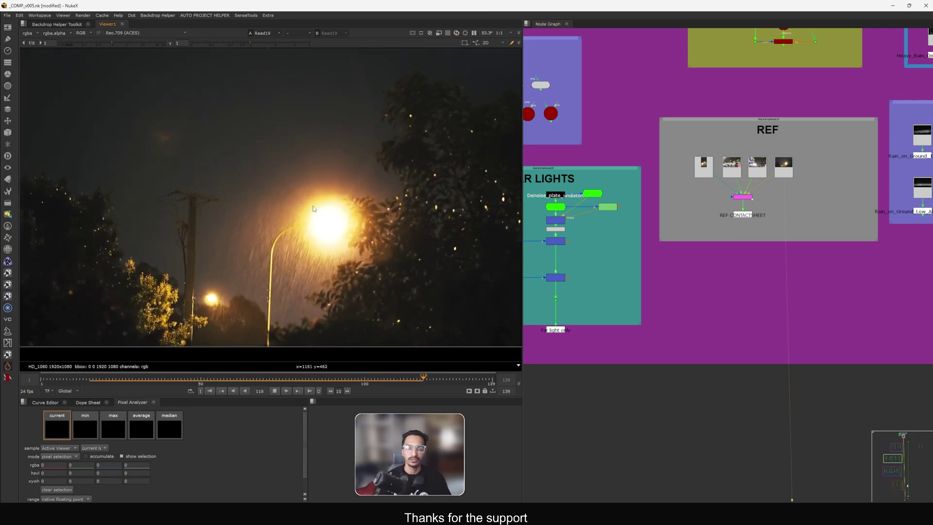
Step: Examine the rain around the street lamp in the night reference, briefly raising the viewer gain to 2.14 and inspecting the streaks up close
{"action": "middle_click_drag", "start_coordinate": [293, 301], "coordinate": [335, 329]}
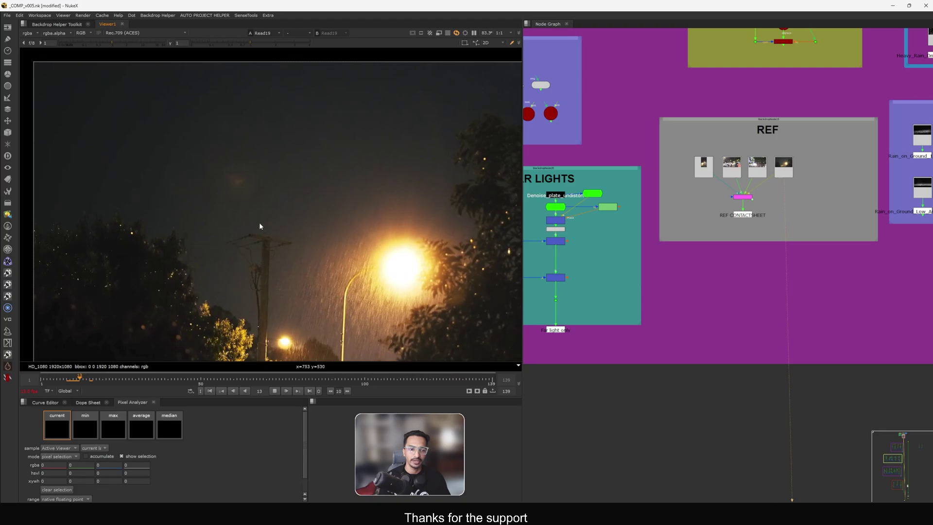
{"action": "middle_click_drag", "start_coordinate": [473, 246], "coordinate": [317, 210]}
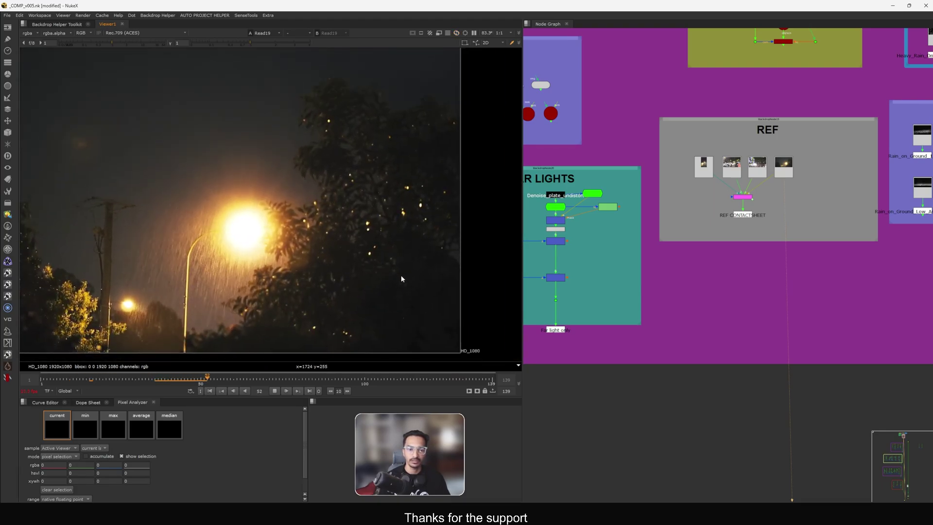
{"action": "left_click", "coordinate": [265, 44]}
{"action": "left_click_drag", "start_coordinate": [266, 45], "coordinate": [278, 45]}
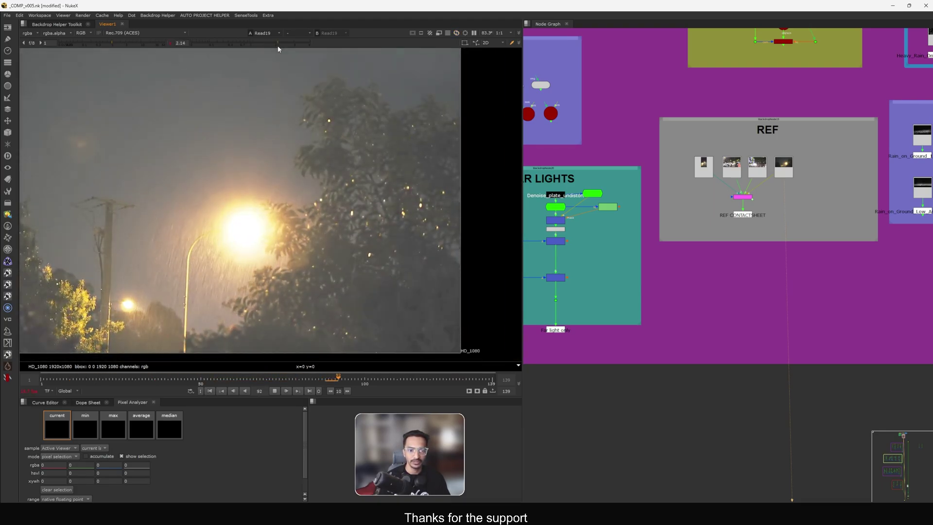
{"action": "middle_click_drag", "start_coordinate": [346, 288], "coordinate": [464, 282]}
{"action": "left_click", "coordinate": [266, 44], "text": "ctrl"}
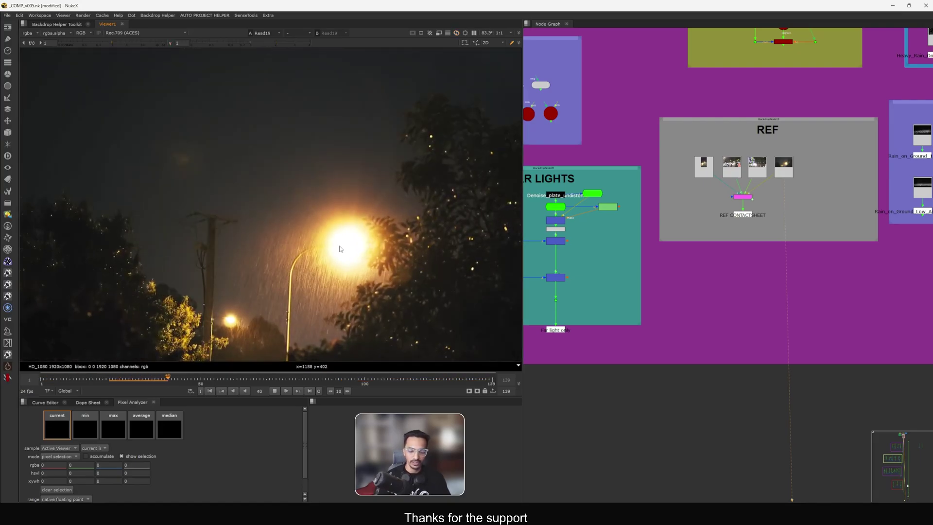
{"action": "scroll", "coordinate": [348, 250], "scroll_direction": "up", "scroll_amount": 2}
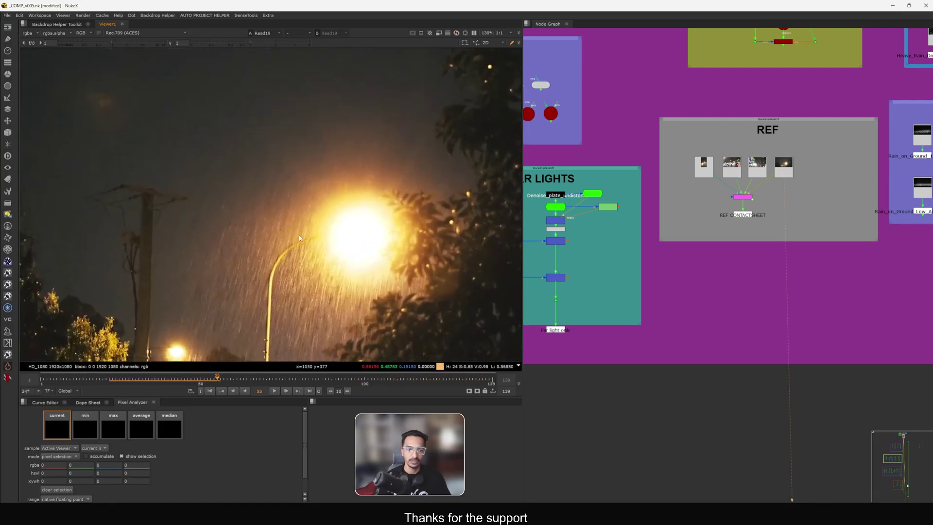
{"action": "scroll", "coordinate": [272, 239], "scroll_direction": "up", "scroll_amount": 2}
{"action": "scroll", "coordinate": [284, 238], "scroll_direction": "down", "scroll_amount": 4}
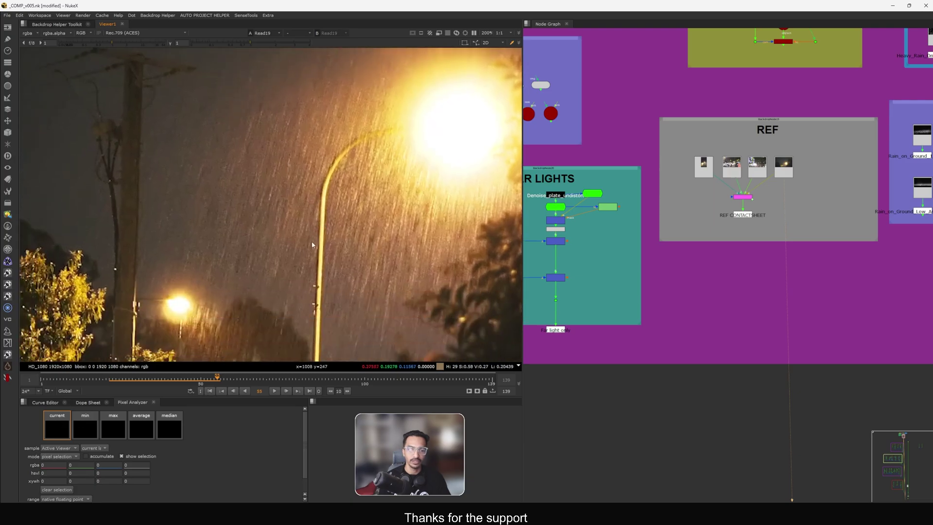
{"action": "scroll", "coordinate": [294, 273], "scroll_direction": "down", "scroll_amount": 1}
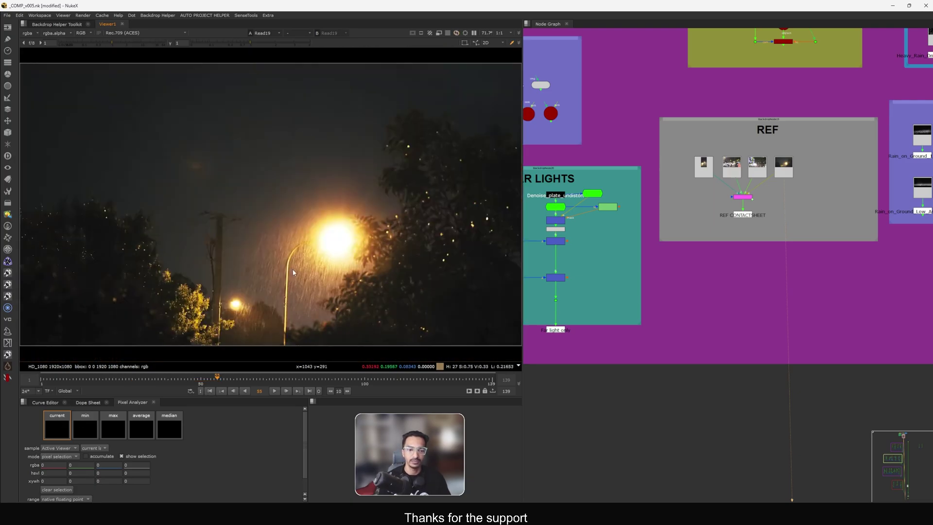
Step: Play the REF clip of the walking pedestrian in heavy rain, and view the white cars reference from its first frame
{"action": "left_click", "coordinate": [756, 171]}
{"action": "key", "text": "1"}
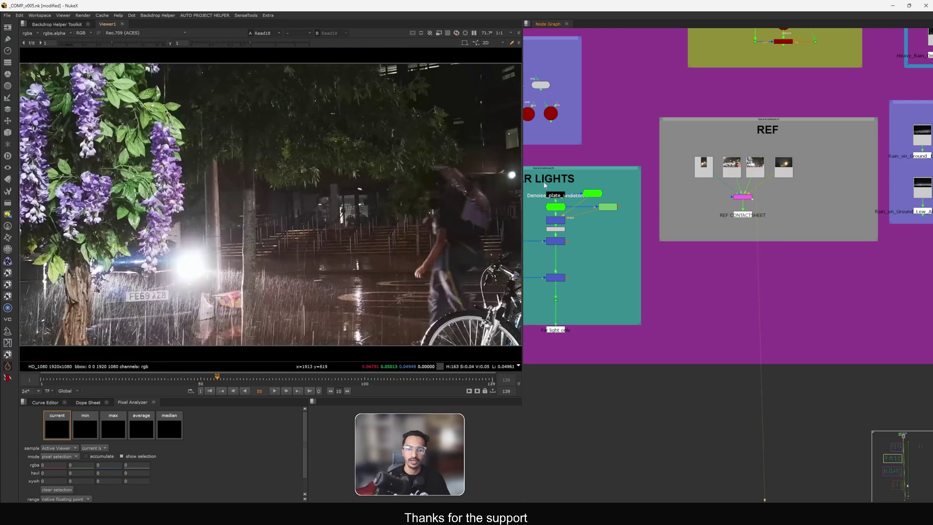
{"action": "middle_click_drag", "start_coordinate": [293, 261], "coordinate": [326, 246]}
{"action": "key", "text": "l"}
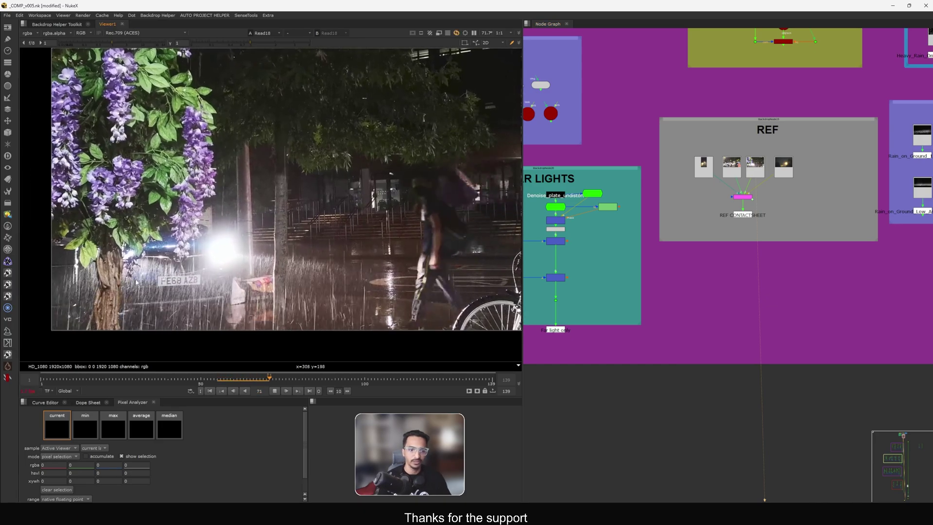
{"action": "left_click_drag", "start_coordinate": [234, 281], "coordinate": [298, 305]}
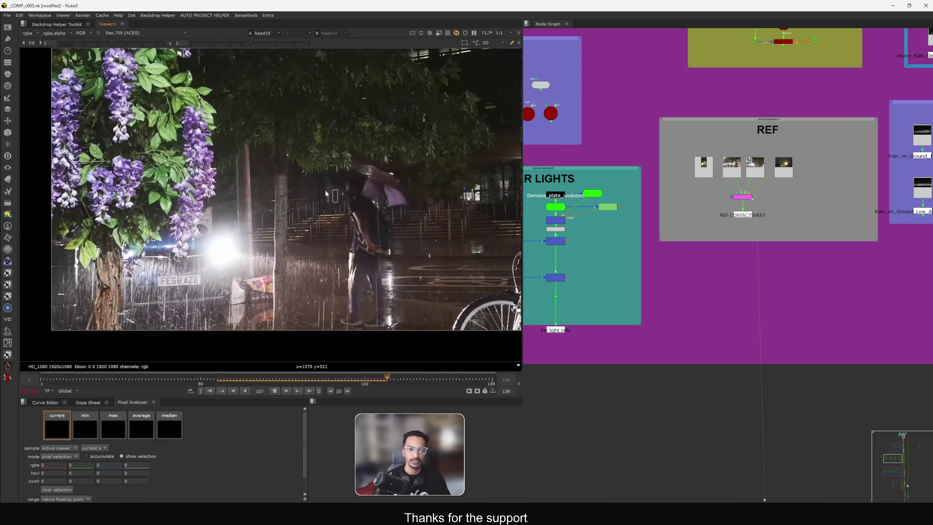
{"action": "left_click", "coordinate": [730, 171]}
{"action": "key", "text": "1"}
{"action": "key", "text": "Home"}
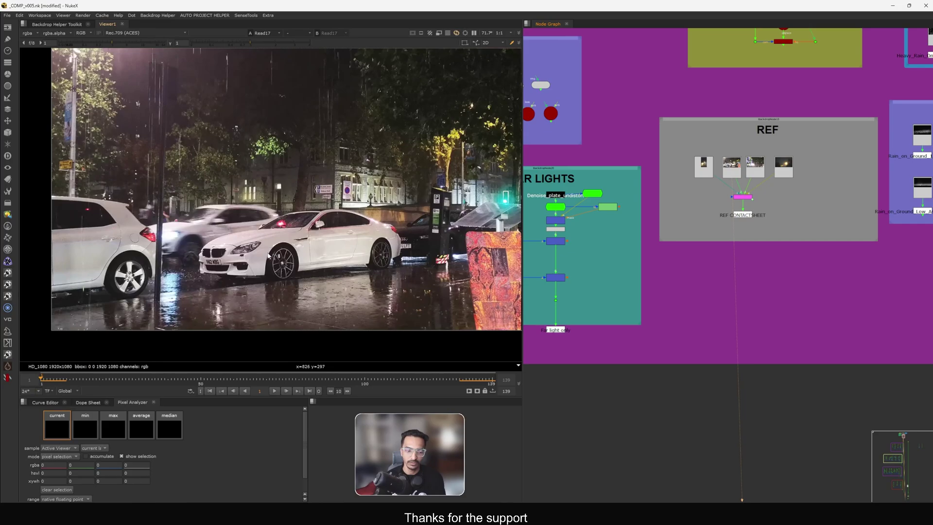
Step: Return to the distant rain branch and view its merge over the plate
{"action": "scroll", "coordinate": [733, 222], "scroll_direction": "down", "scroll_amount": 3}
{"action": "scroll", "coordinate": [718, 250], "scroll_direction": "down", "scroll_amount": 10}
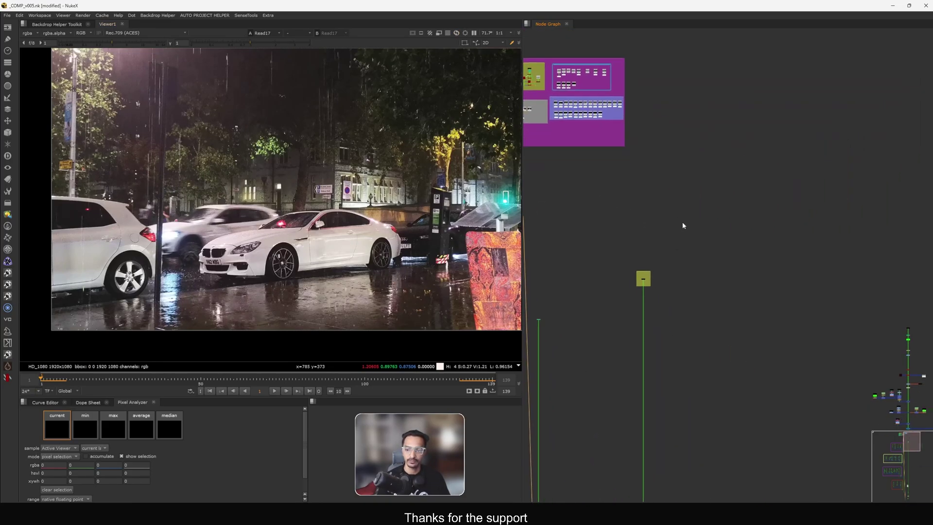
{"action": "scroll", "coordinate": [741, 255], "scroll_direction": "up", "scroll_amount": 4}
{"action": "left_click_drag", "start_coordinate": [741, 256], "coordinate": [676, 305]}
{"action": "key", "text": "1"}
{"action": "middle_click_drag", "start_coordinate": [638, 230], "coordinate": [712, 225]}
{"action": "scroll", "coordinate": [710, 222], "scroll_direction": "up", "scroll_amount": 9}
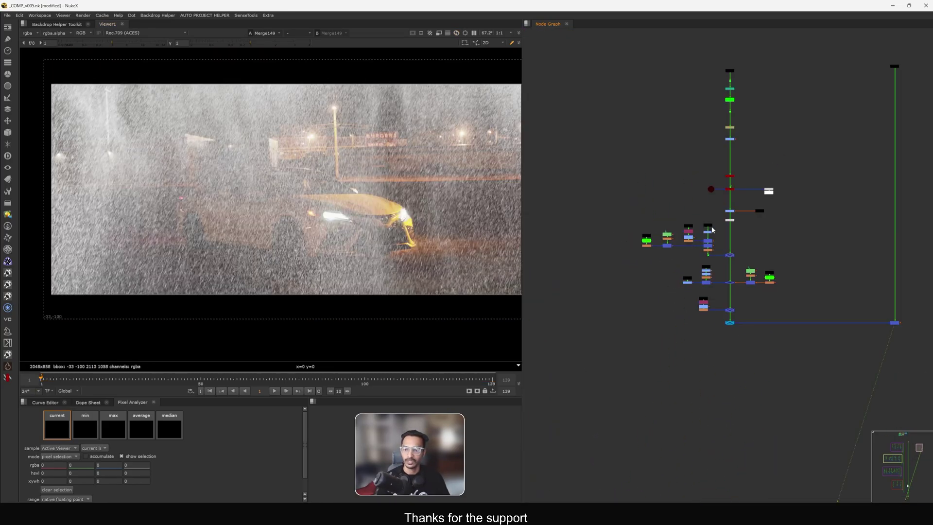
{"action": "scroll", "coordinate": [711, 220], "scroll_direction": "up", "scroll_amount": 5}
Step: Delete the disabled multiply merge below the Premult in the distant rain branch and move its mask tree aside
{"action": "left_click", "coordinate": [746, 205]}
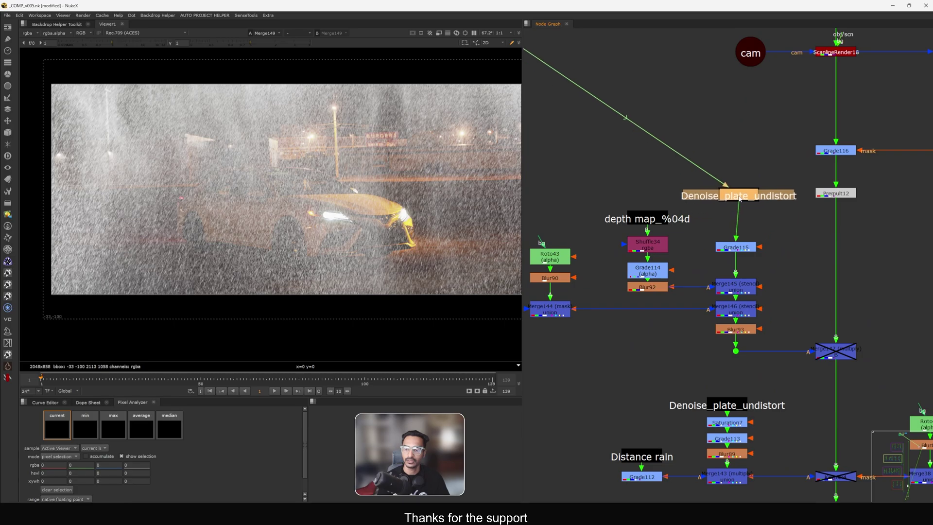
{"action": "scroll", "coordinate": [724, 231], "scroll_direction": "down", "scroll_amount": 6}
{"action": "left_click", "coordinate": [778, 265]}
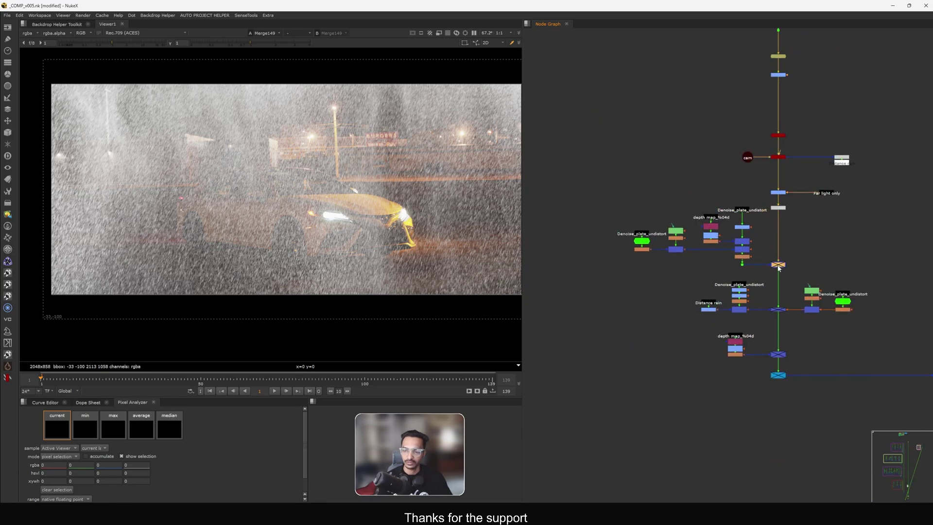
{"action": "key", "text": "Delete"}
{"action": "left_click_drag", "start_coordinate": [742, 265], "coordinate": [613, 265], "text": "ctrl"}
{"action": "left_click_drag", "start_coordinate": [670, 237], "coordinate": [696, 237]}
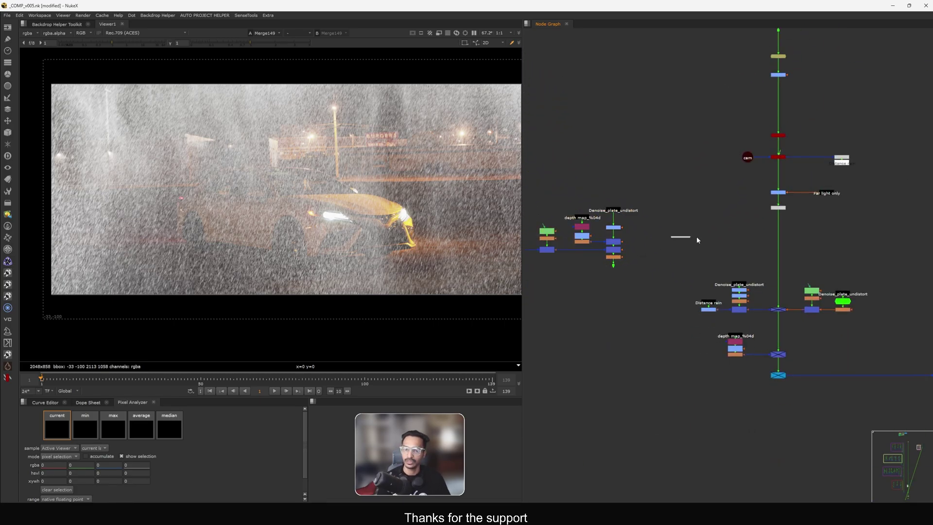
Step: Place a copy of the Denoise_plate_undistort node beside the distant rain branch and view it
{"action": "middle_click_drag", "start_coordinate": [680, 195], "coordinate": [682, 197]}
{"action": "left_click_drag", "start_coordinate": [681, 197], "coordinate": [607, 225]}
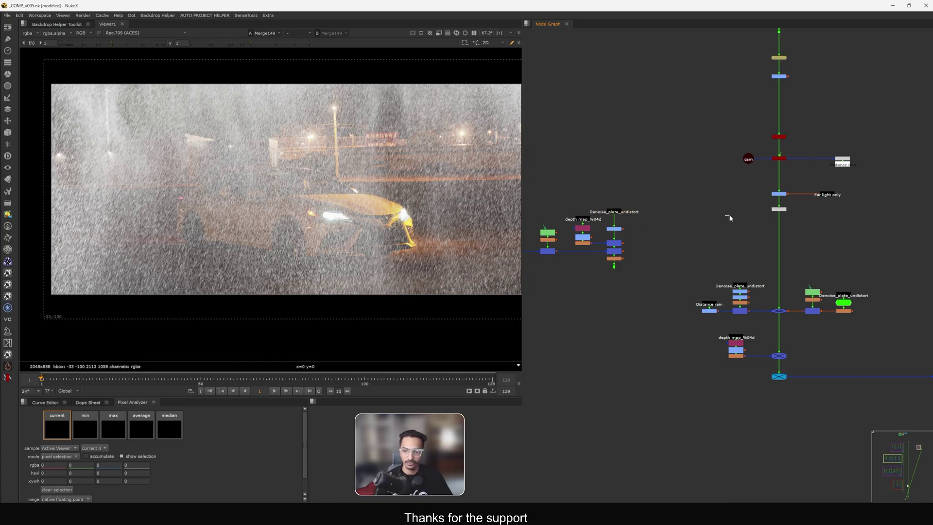
{"action": "key", "text": "1"}
{"action": "scroll", "coordinate": [732, 218], "scroll_direction": "up", "scroll_amount": 5}
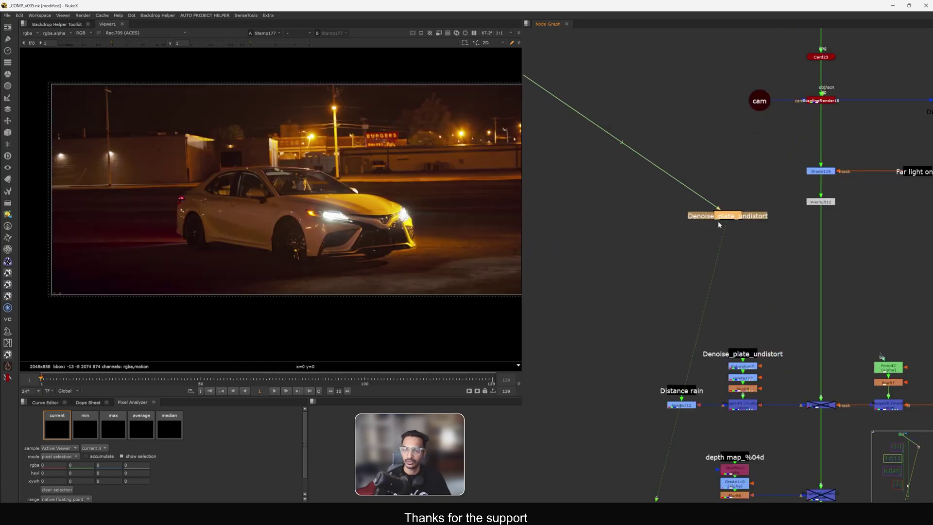
{"action": "middle_click_drag", "start_coordinate": [720, 241], "coordinate": [662, 227]}
{"action": "left_click_drag", "start_coordinate": [645, 202], "coordinate": [659, 204]}
Step: Add a Blur node with size 100 below the new Denoise_plate_undistort node
{"action": "left_click", "coordinate": [668, 250]}
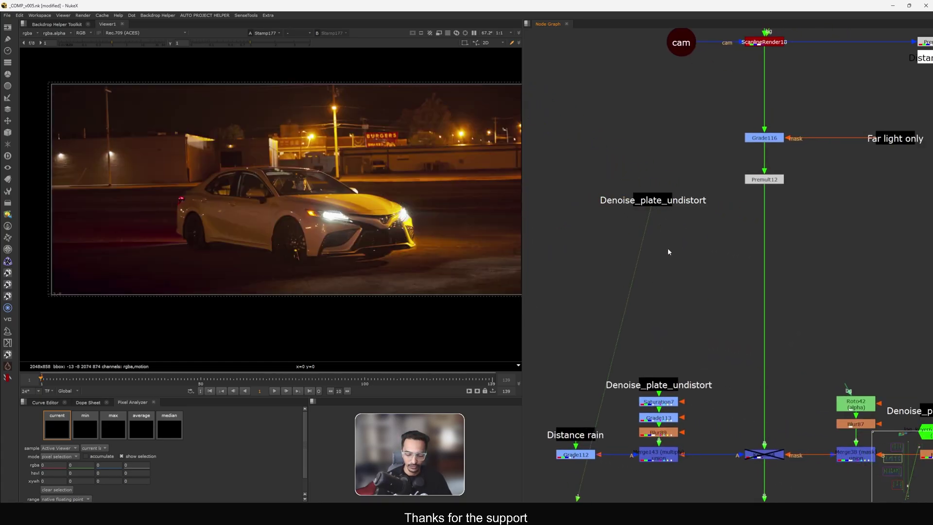
{"action": "type", "text": "b"}
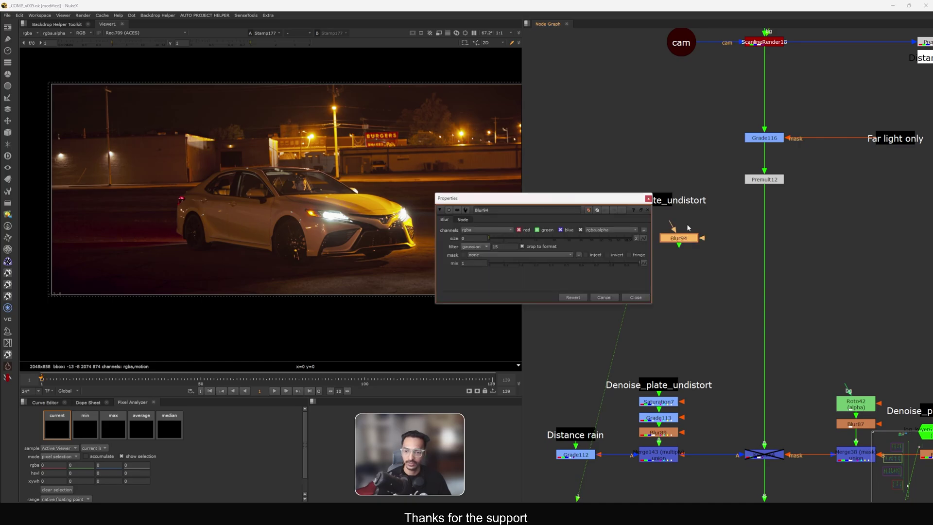
{"action": "type", "text": "100"}
{"action": "key", "text": "Return"}
Step: Insert a multiply Merge below the Premult with the blurred plate as input A, and toggle it to compare the rain
{"action": "key", "text": "m"}
{"action": "left_click_drag", "start_coordinate": [788, 295], "coordinate": [801, 260]}
{"action": "left_click", "coordinate": [758, 279]}
{"action": "left_click", "coordinate": [550, 207]}
{"action": "left_click", "coordinate": [551, 192]}
{"action": "left_click", "coordinate": [714, 175]}
{"action": "left_click", "coordinate": [801, 258]}
{"action": "key", "text": "d"}
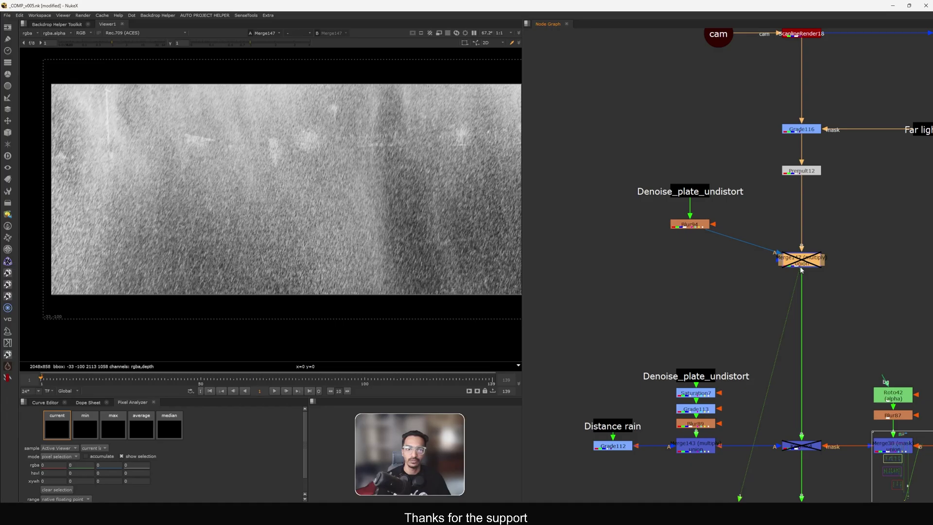
{"action": "key", "text": "d"}
Step: View the distant rain merged over the plate and route the Blur's connection to the multiply merge through a dot
{"action": "scroll", "coordinate": [743, 226], "scroll_direction": "down", "scroll_amount": 6}
{"action": "middle_click_drag", "start_coordinate": [886, 311], "coordinate": [762, 270]}
{"action": "left_click_drag", "start_coordinate": [871, 270], "coordinate": [812, 310]}
{"action": "key", "text": "1"}
{"action": "left_click", "coordinate": [727, 291]}
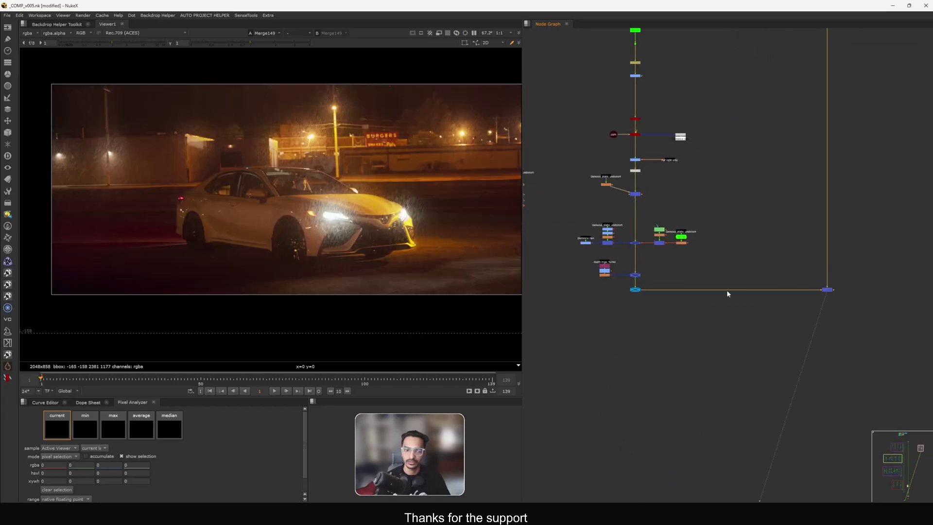
{"action": "middle_click_drag", "start_coordinate": [633, 207], "coordinate": [731, 242]}
{"action": "scroll", "coordinate": [743, 240], "scroll_direction": "up", "scroll_amount": 5}
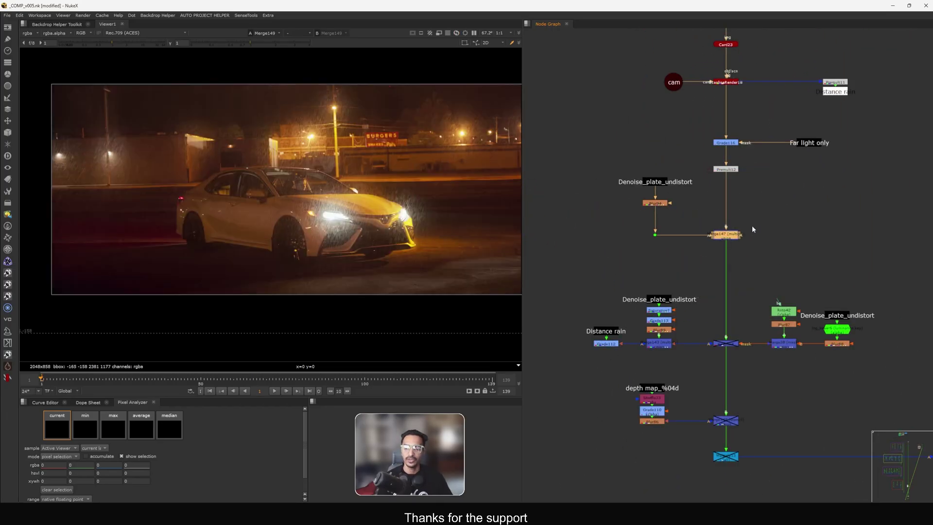
Step: Compare the comp with the multiply merge off and on, and play it while inspecting the rain around the lights
{"action": "key", "text": "d"}
{"action": "key", "text": "d"}
{"action": "middle_click_drag", "start_coordinate": [371, 200], "coordinate": [311, 224]}
{"action": "key", "text": "l"}
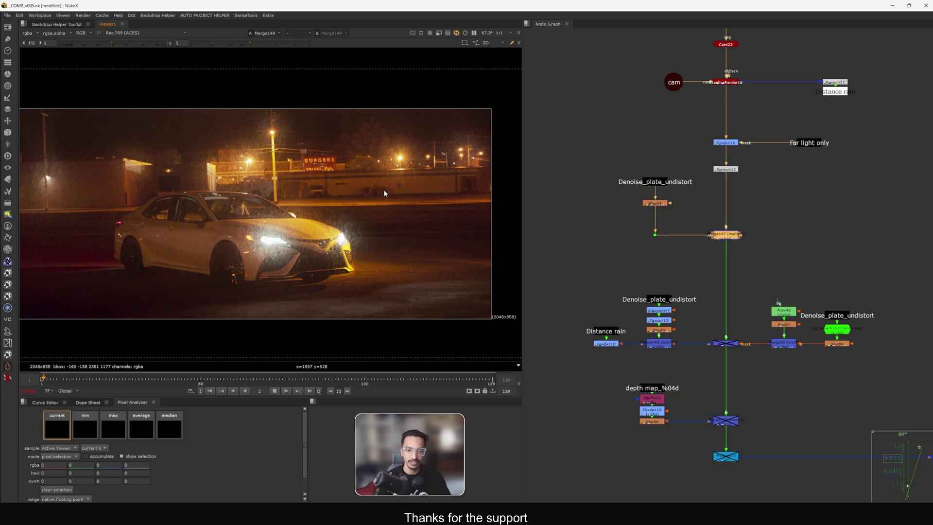
{"action": "scroll", "coordinate": [314, 128], "scroll_direction": "up", "scroll_amount": 3}
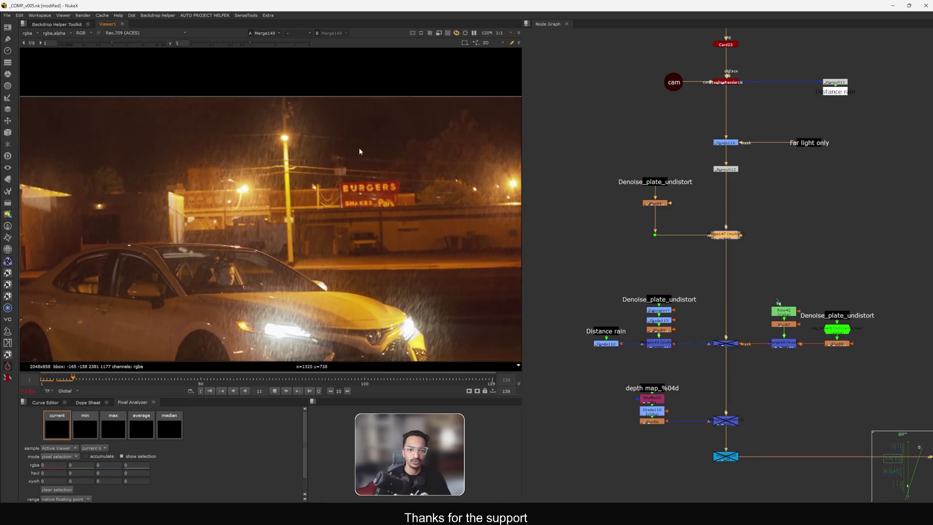
Step: View the output of the Blur that multiplies the distant rain
{"action": "left_click", "coordinate": [659, 205]}
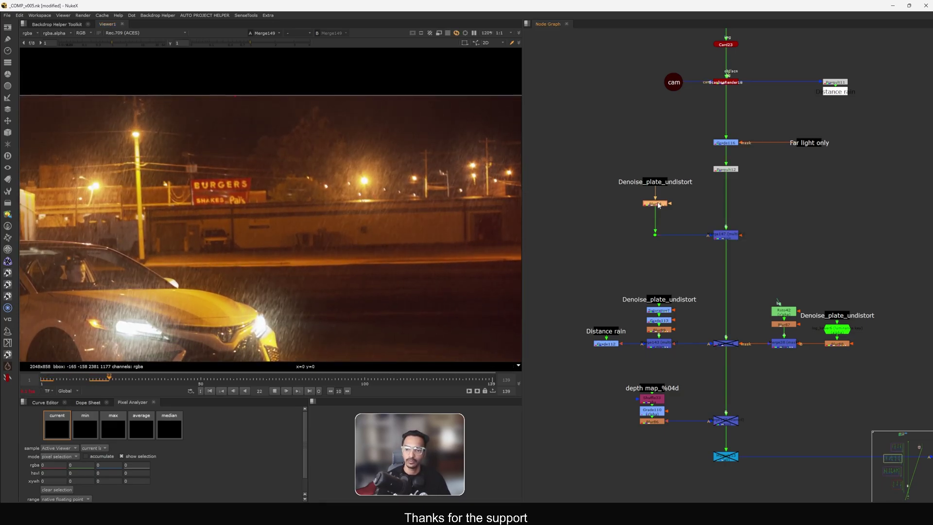
{"action": "key", "text": "1"}
{"action": "scroll", "coordinate": [354, 223], "scroll_direction": "down", "scroll_amount": 2}
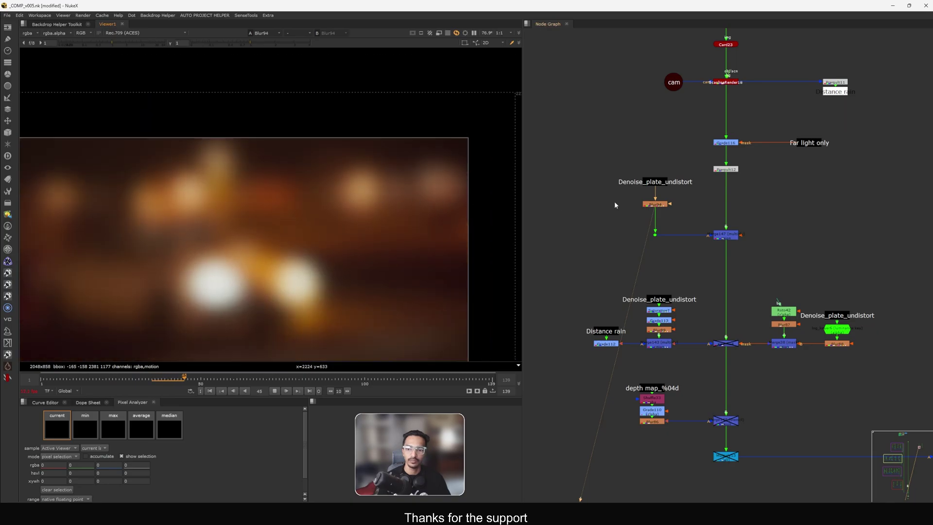
{"action": "scroll", "coordinate": [661, 194], "scroll_direction": "up", "scroll_amount": 2}
Step: Add a Grade between Denoise_plate_undistort and the Blur, with gain 1.7 and gamma 0.74
{"action": "left_click", "coordinate": [651, 175]}
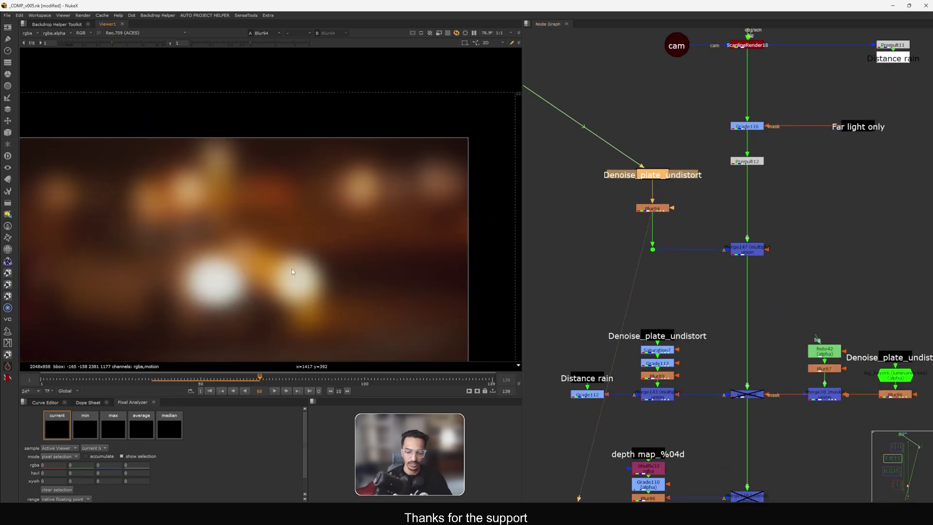
{"action": "key", "text": "Home"}
{"action": "left_click_drag", "start_coordinate": [660, 176], "coordinate": [661, 178]}
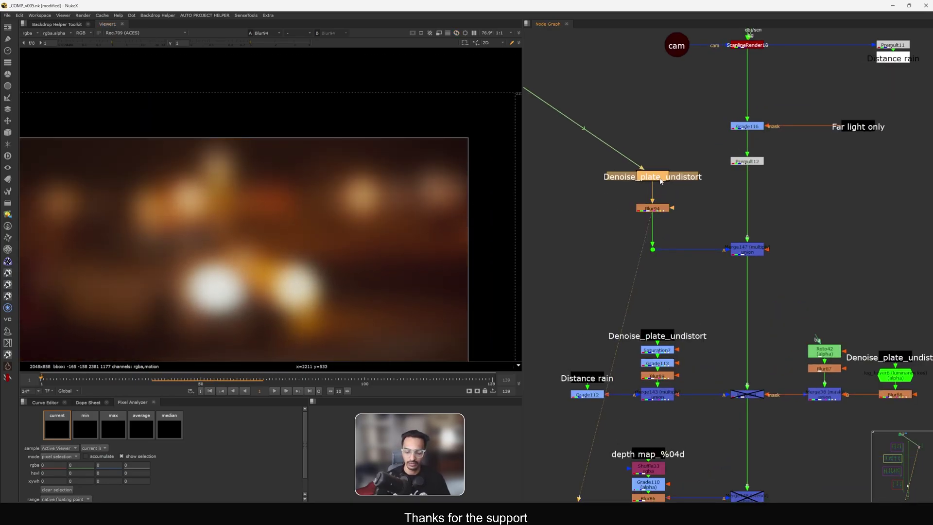
{"action": "key", "text": "g"}
{"action": "left_click_drag", "start_coordinate": [542, 135], "coordinate": [705, 105]}
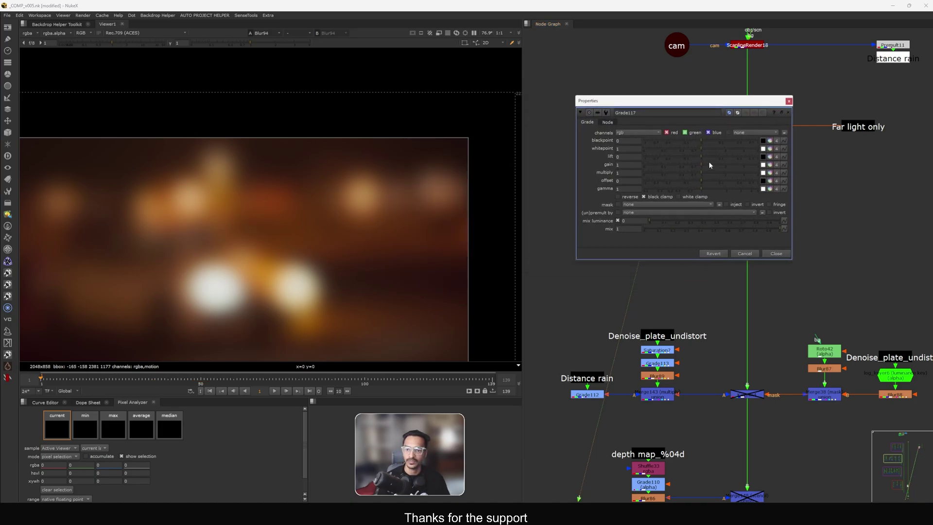
{"action": "left_click_drag", "start_coordinate": [699, 163], "coordinate": [724, 165]}
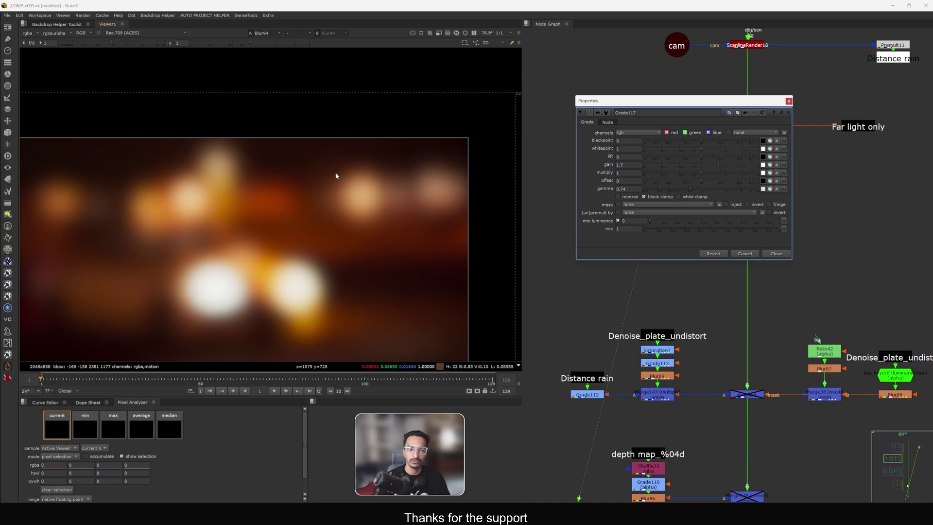
{"action": "left_click", "coordinate": [778, 253]}
Step: View the rain at the multiply merge and compare it with the new Grade disabled
{"action": "left_click", "coordinate": [751, 250]}
{"action": "key", "text": "1"}
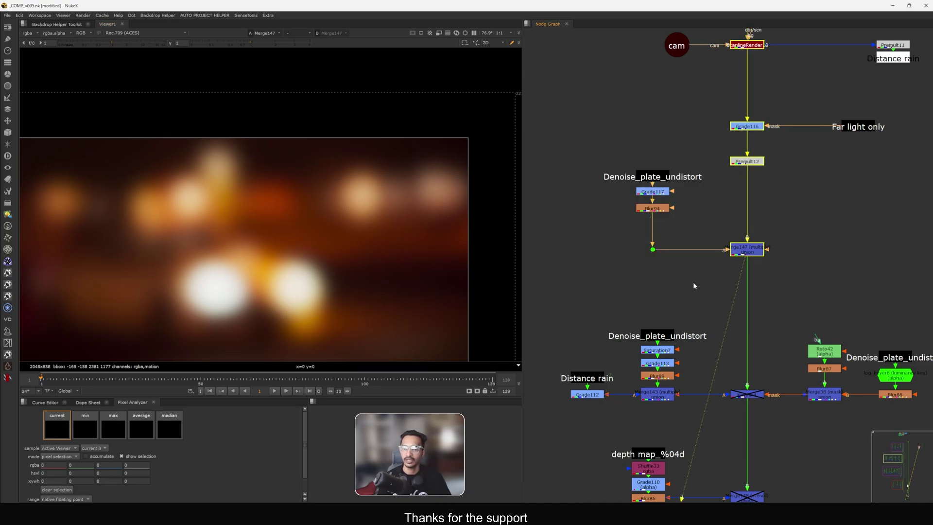
{"action": "middle_click_drag", "start_coordinate": [681, 215], "coordinate": [693, 219]}
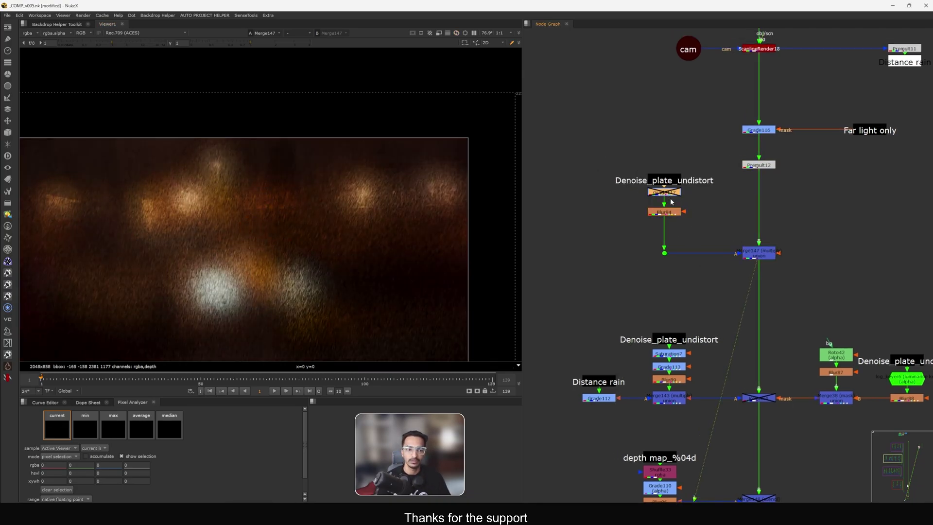
Step: View the final merge of the graded distant rain over the plate and play it
{"action": "scroll", "coordinate": [674, 234], "scroll_direction": "down", "scroll_amount": 10}
{"action": "key", "text": "1"}
{"action": "scroll", "coordinate": [738, 235], "scroll_direction": "up", "scroll_amount": 10}
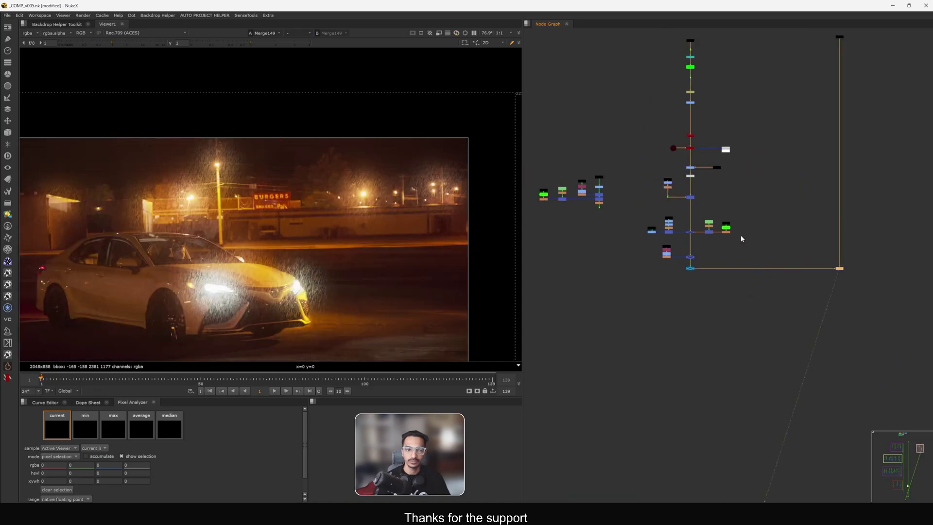
{"action": "key", "text": "l"}
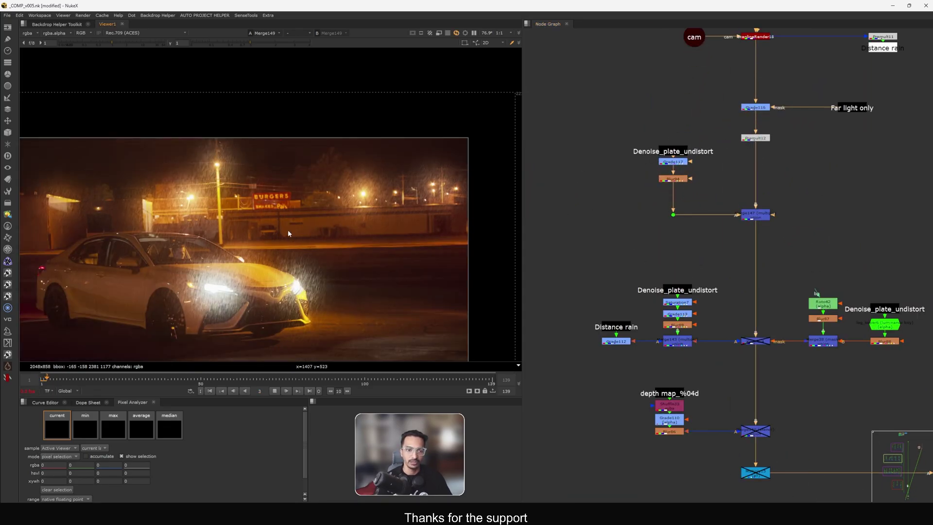
Step: Play the merged distant rain over the plate and inspect it closely around the street lights and headlights
{"action": "scroll", "coordinate": [287, 230], "scroll_direction": "up", "scroll_amount": 4}
{"action": "scroll", "coordinate": [332, 236], "scroll_direction": "down", "scroll_amount": 4}
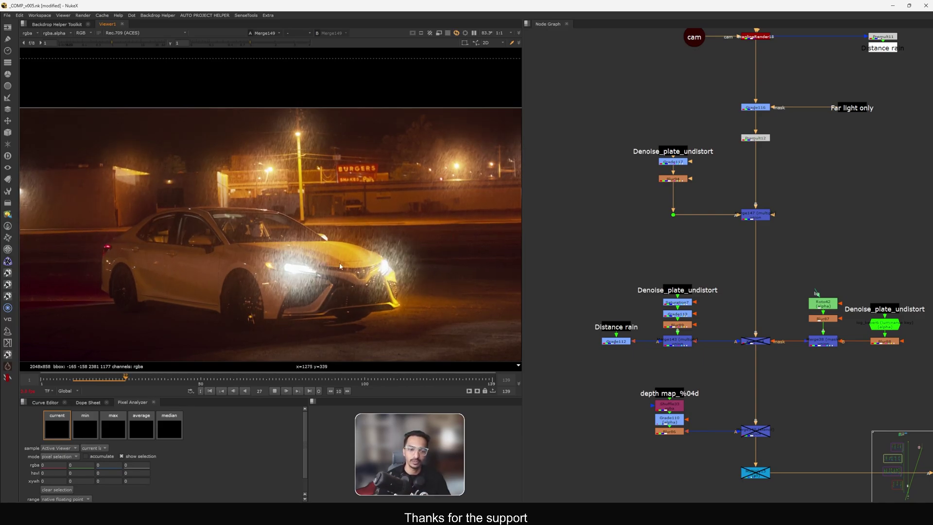
{"action": "scroll", "coordinate": [348, 239], "scroll_direction": "up", "scroll_amount": 2}
{"action": "left_click_drag", "start_coordinate": [396, 159], "coordinate": [297, 226]}
{"action": "key", "text": "k"}
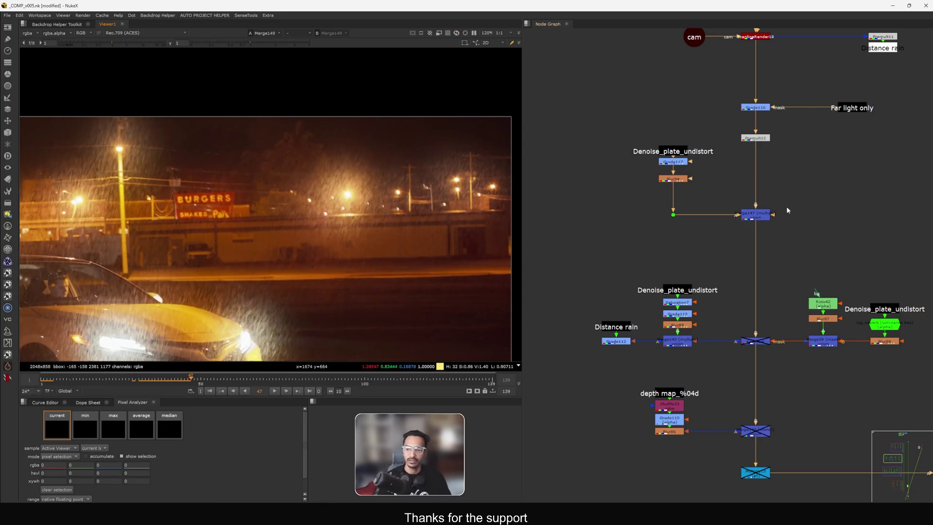
{"action": "left_click", "coordinate": [756, 215]}
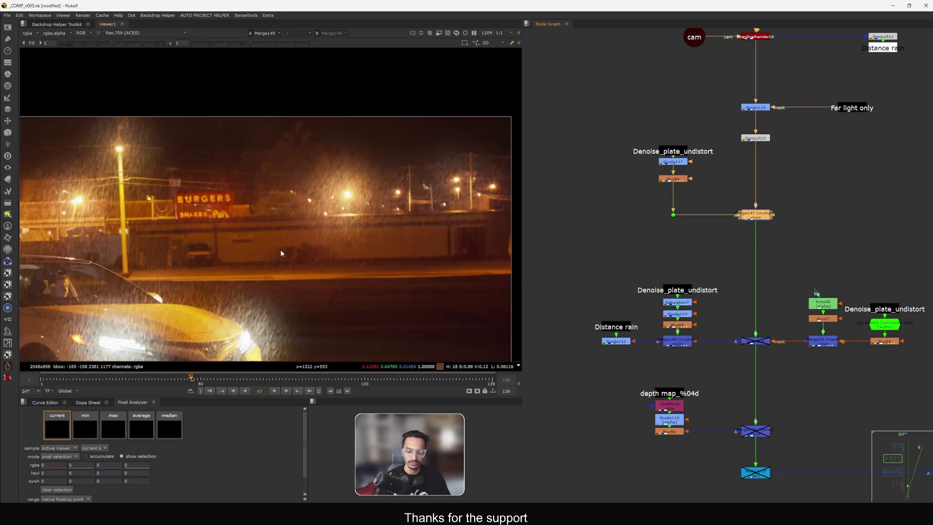
{"action": "key", "text": "l"}
Step: Delete the simple Denoise_plate_undistort branch with its Grade and Blur, along with the multiply merge it feeds
{"action": "left_click_drag", "start_coordinate": [715, 164], "coordinate": [637, 274]}
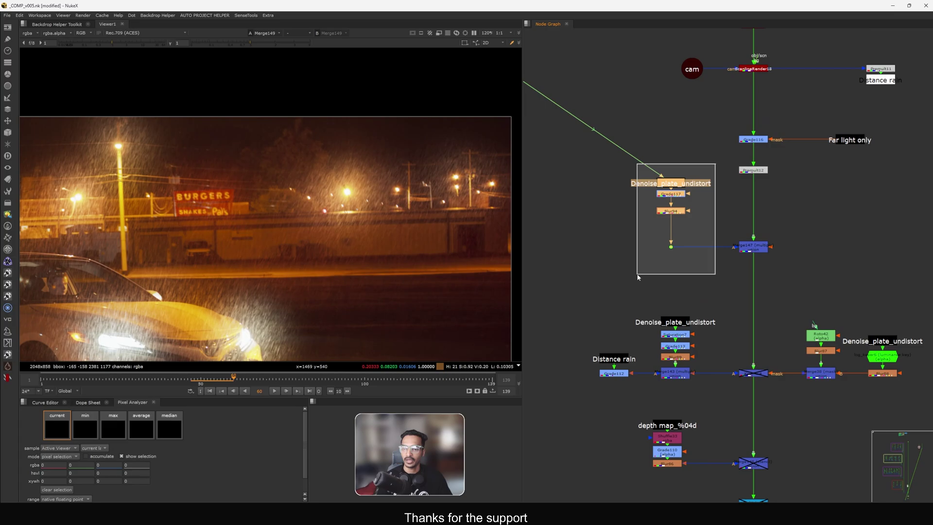
{"action": "key", "text": "Delete"}
{"action": "key", "text": "f"}
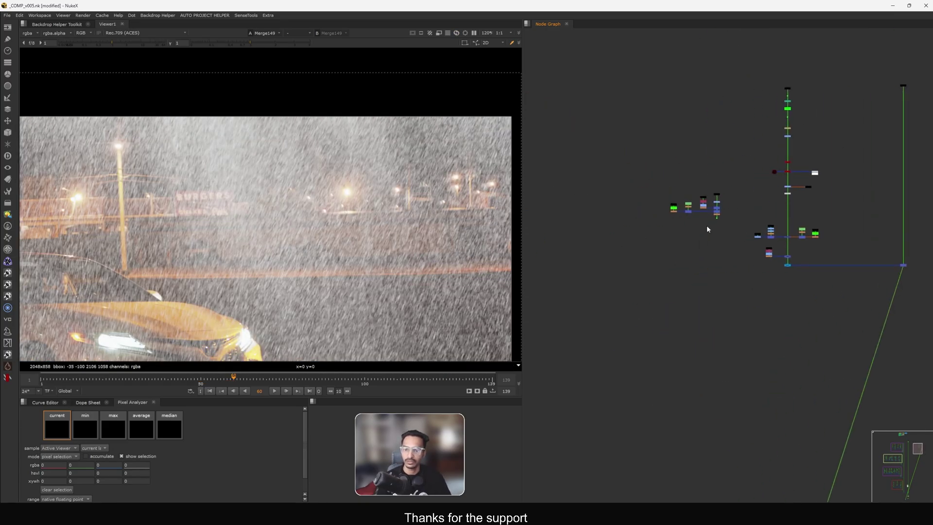
Step: Place the masked Denoise_plate_undistort branch beside the rain pipe and connect it through a new Merge set to multiply
{"action": "scroll", "coordinate": [738, 191], "scroll_direction": "up", "scroll_amount": 6}
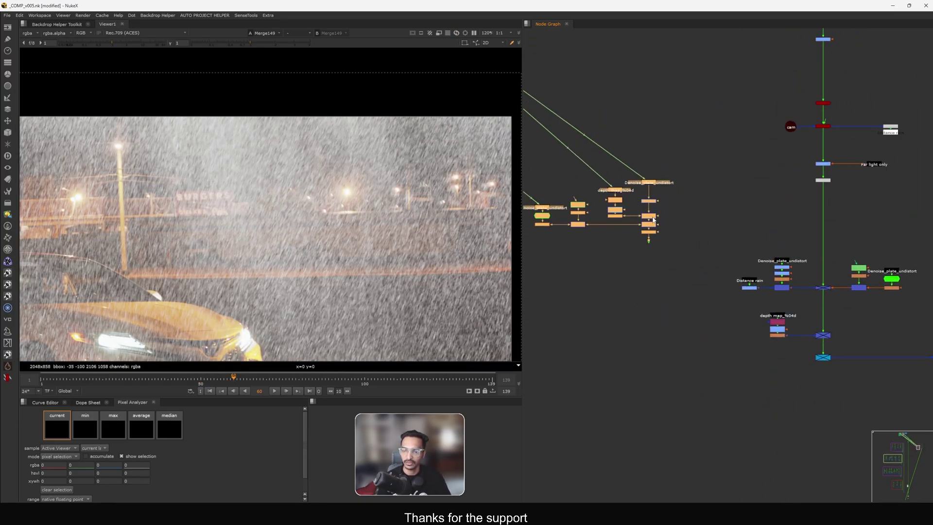
{"action": "scroll", "coordinate": [690, 219], "scroll_direction": "up", "scroll_amount": 4}
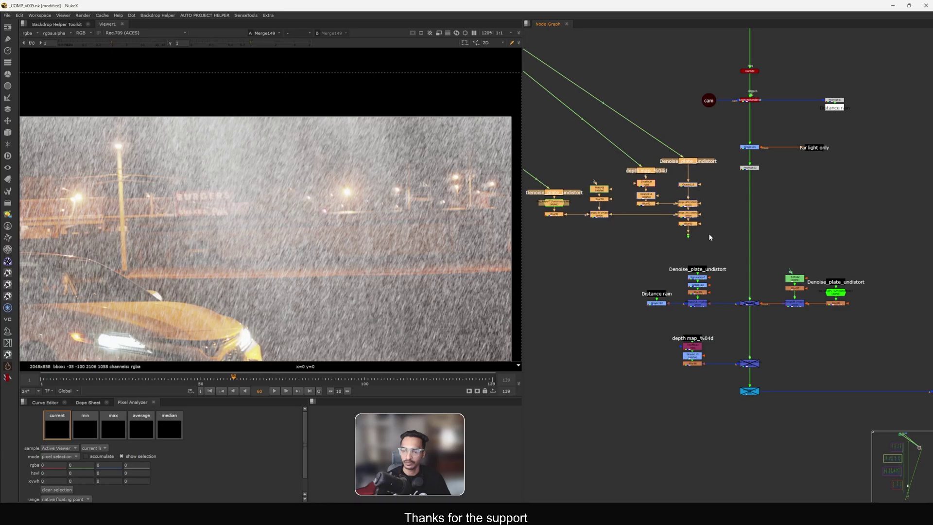
{"action": "key", "text": "m"}
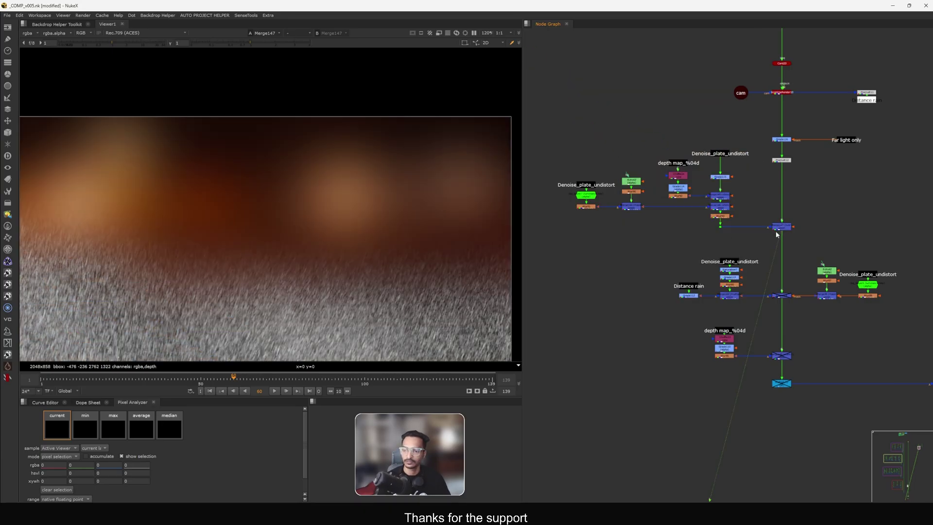
{"action": "double_click", "coordinate": [781, 228]}
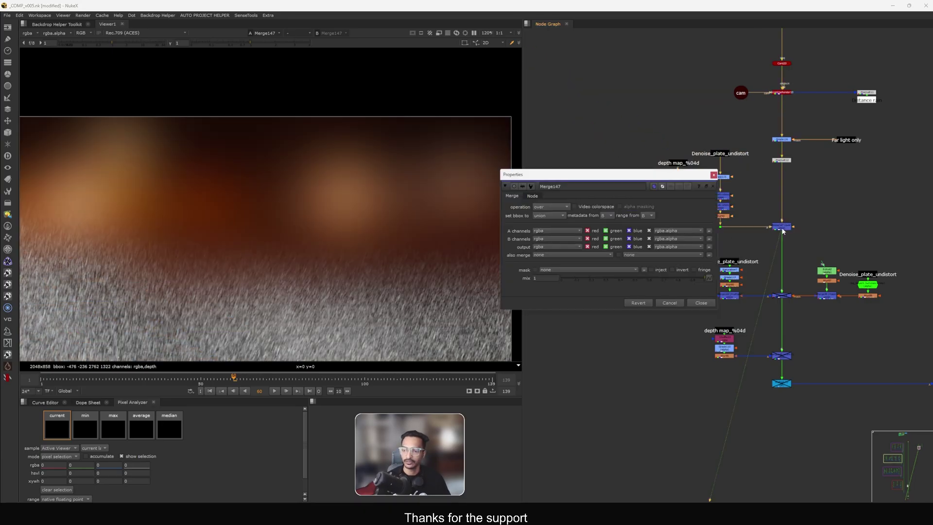
{"action": "left_click", "coordinate": [558, 206]}
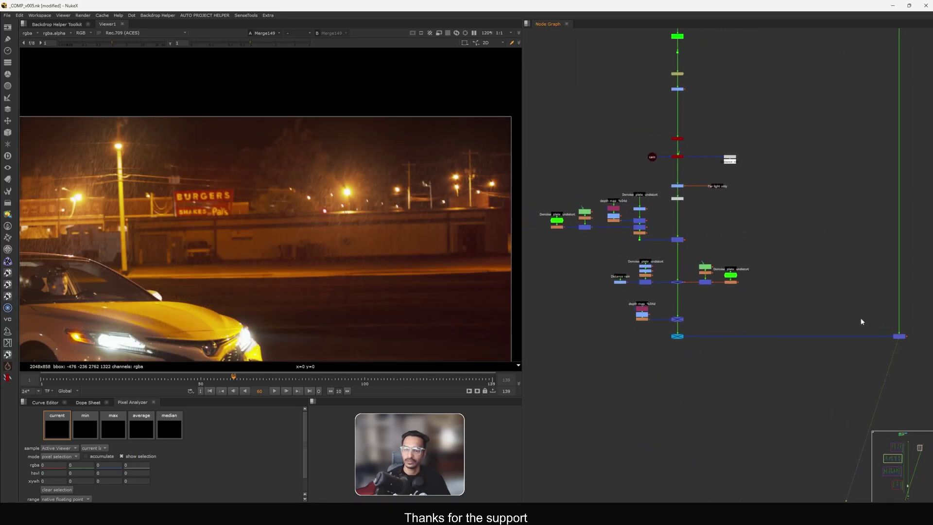
Step: View the final merge over the plate and compare the shot with and without the distant rain
{"action": "middle_click_drag", "start_coordinate": [860, 318], "coordinate": [797, 339]}
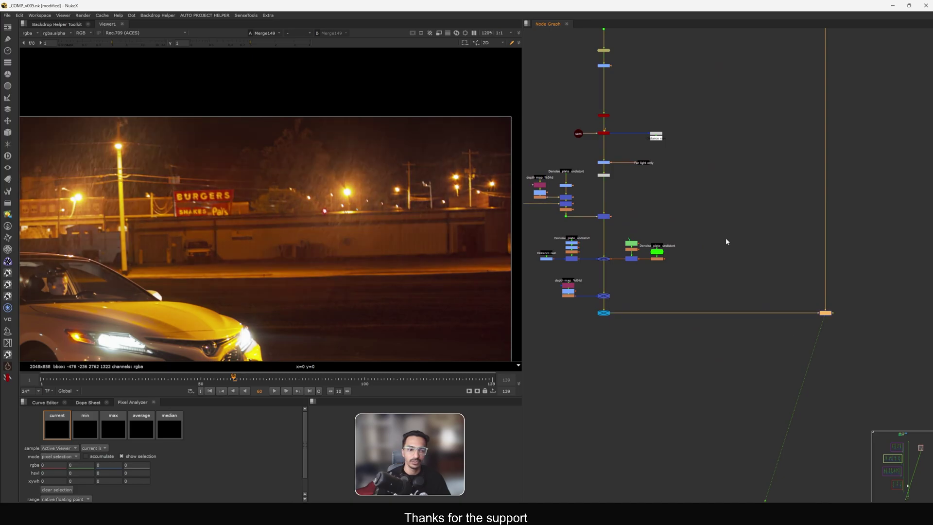
{"action": "middle_click_drag", "start_coordinate": [361, 252], "coordinate": [415, 230]}
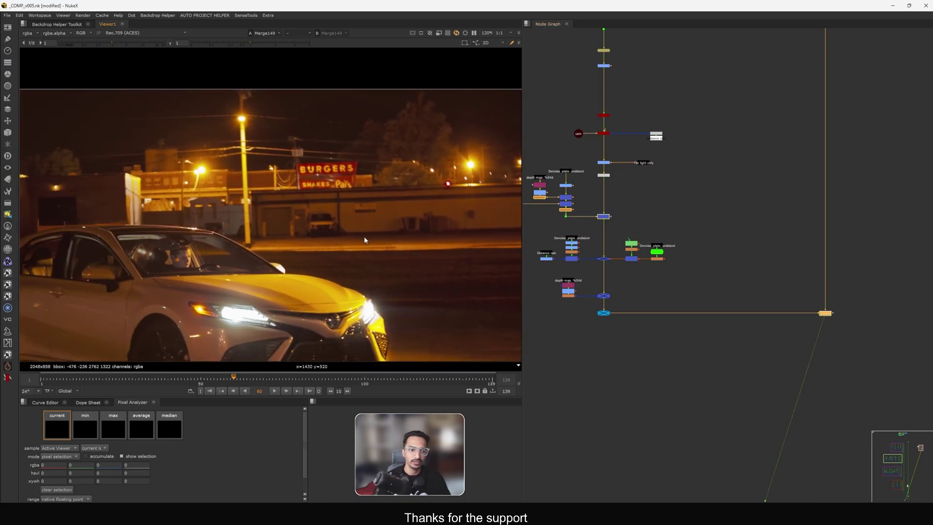
{"action": "key", "text": "d"}
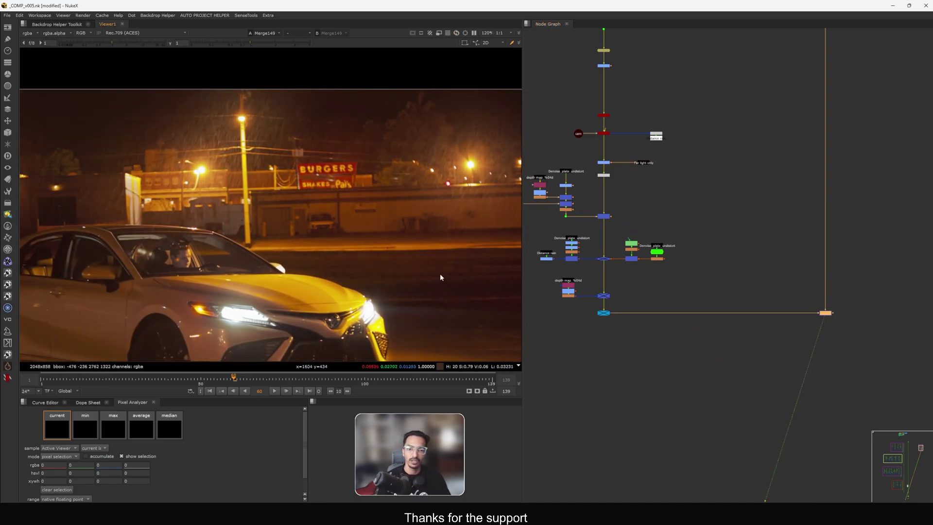
{"action": "key", "text": "f"}
{"action": "middle_click_drag", "start_coordinate": [676, 209], "coordinate": [739, 214]}
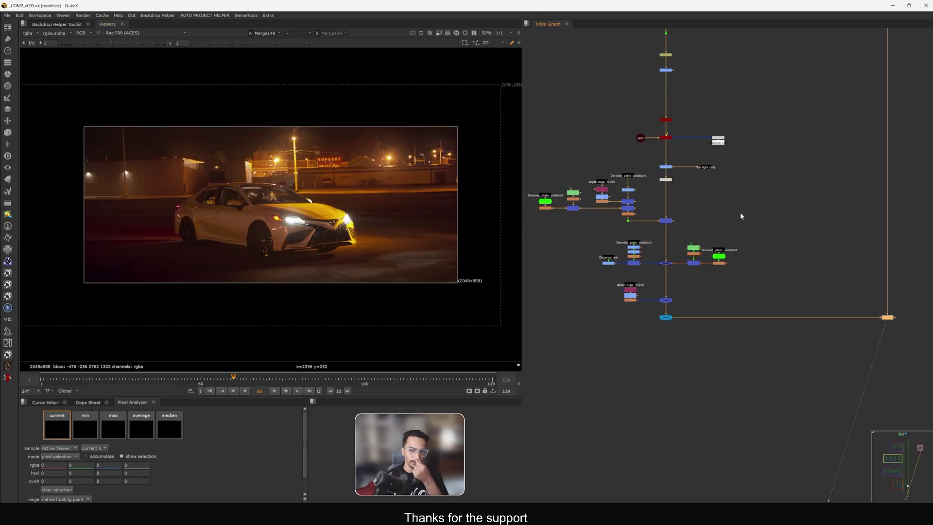
Step: View the depth map stamp of the light mask branch, play it and examine its falloff with the viewer gamma lowered
{"action": "scroll", "coordinate": [703, 195], "scroll_direction": "up", "scroll_amount": 5}
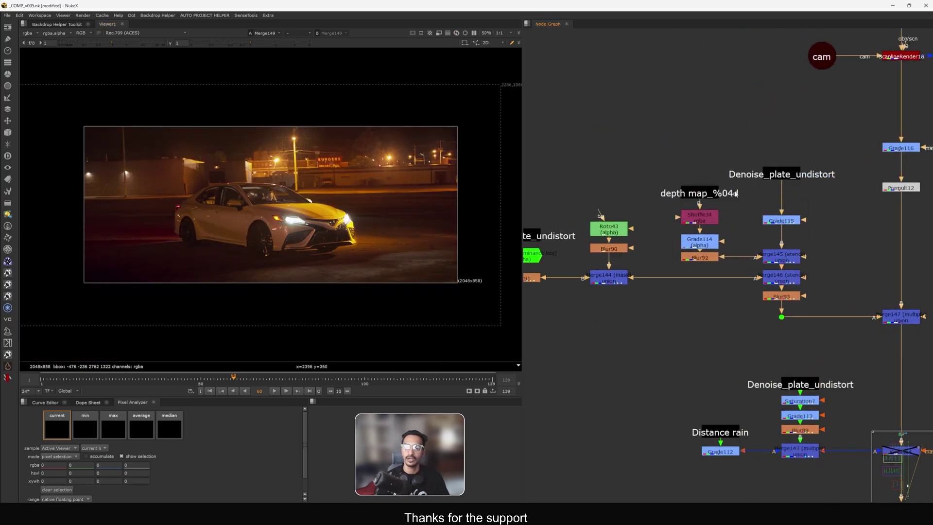
{"action": "key", "text": "1"}
{"action": "key", "text": "a"}
{"action": "key", "text": "a"}
{"action": "key", "text": "a"}
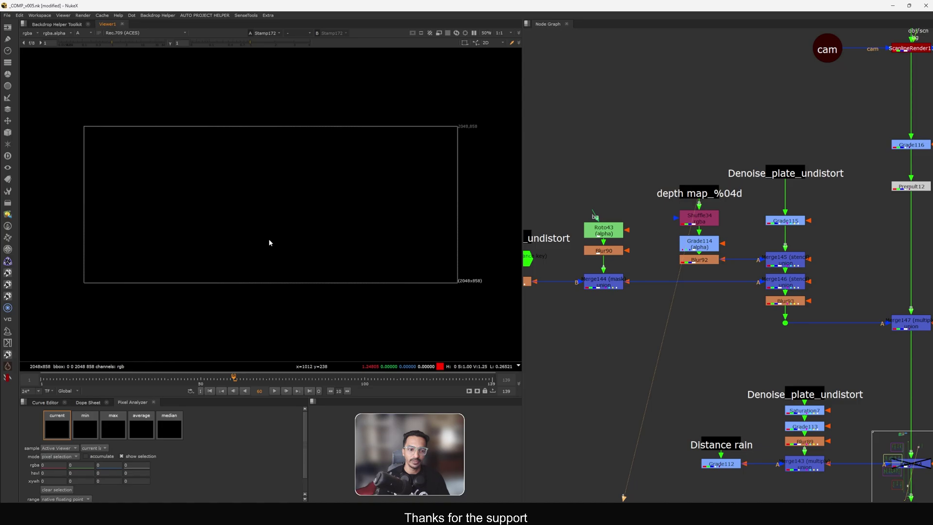
{"action": "key", "text": "a"}
{"action": "key", "text": "l"}
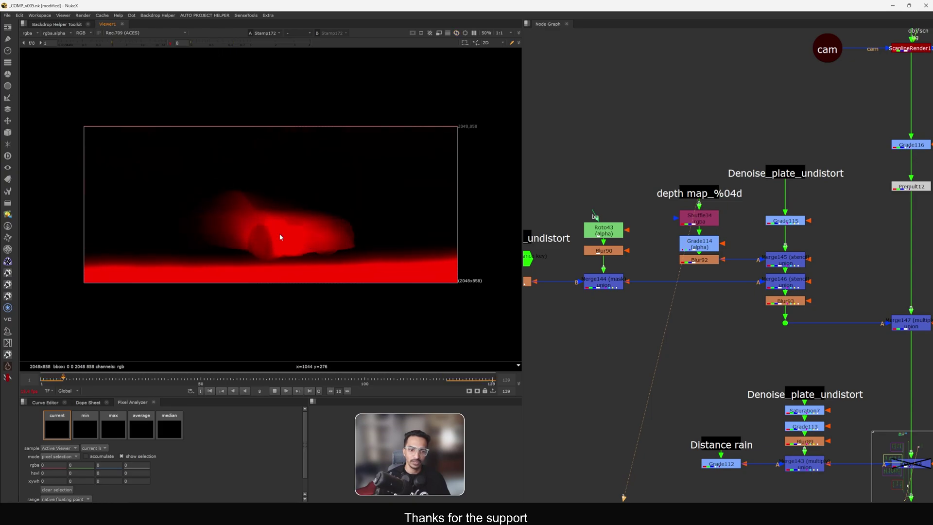
{"action": "key", "text": "f"}
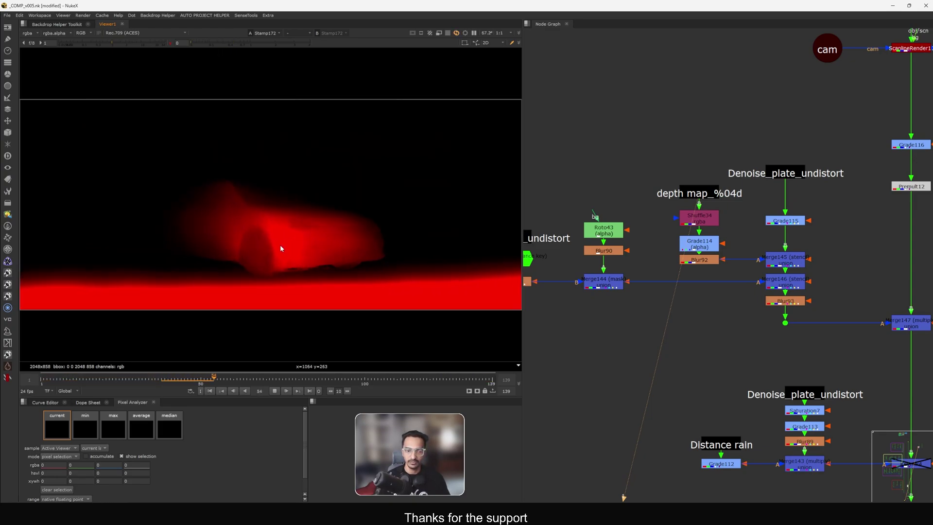
{"action": "left_click", "coordinate": [251, 43]}
{"action": "key", "text": "f"}
{"action": "key", "text": "k"}
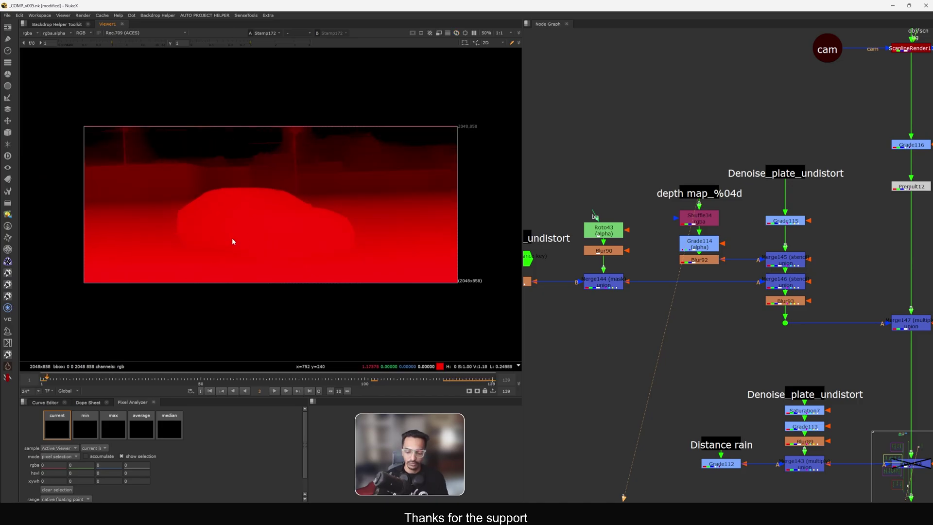
Step: View the Denoise_plate_undistort stamp and the output of Grade115 below it
{"action": "left_click", "coordinate": [782, 173]}
{"action": "key", "text": "1"}
{"action": "scroll", "coordinate": [700, 200], "scroll_direction": "up", "scroll_amount": 3}
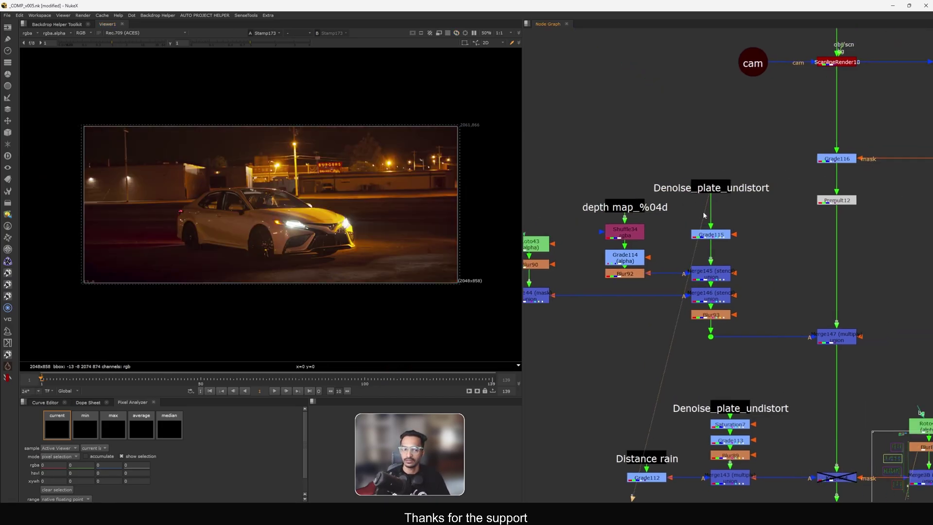
{"action": "left_click", "coordinate": [706, 225]}
{"action": "middle_click_drag", "start_coordinate": [706, 225], "coordinate": [721, 217]}
{"action": "left_click_drag", "start_coordinate": [710, 239], "coordinate": [709, 217]}
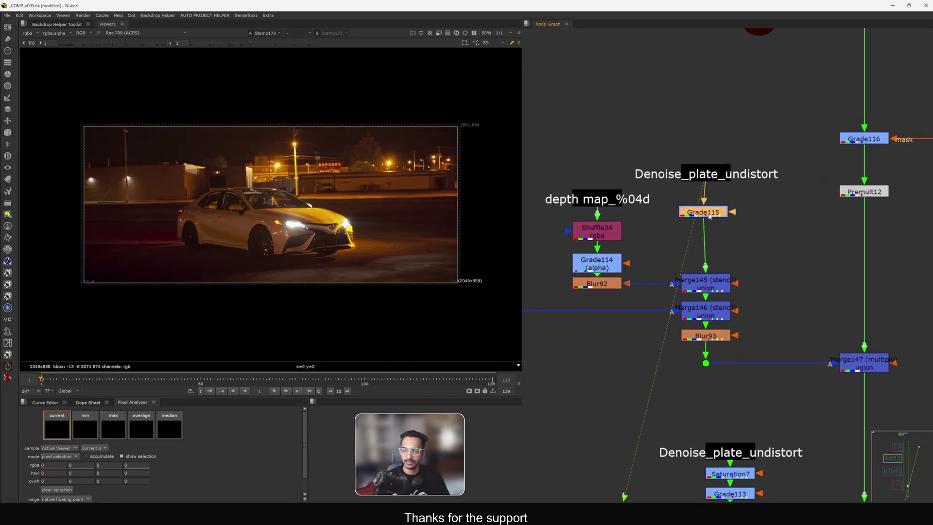
{"action": "key", "text": "1"}
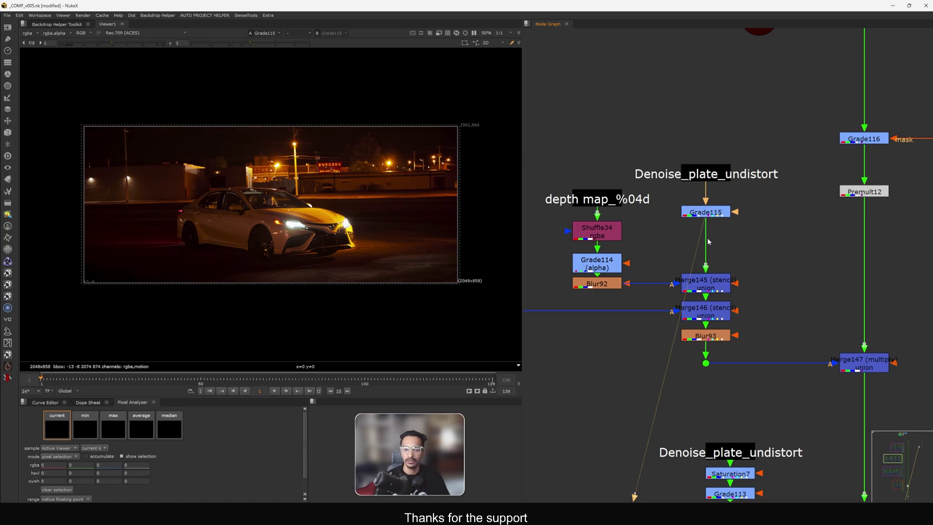
{"action": "middle_click_drag", "start_coordinate": [672, 248], "coordinate": [709, 247]}
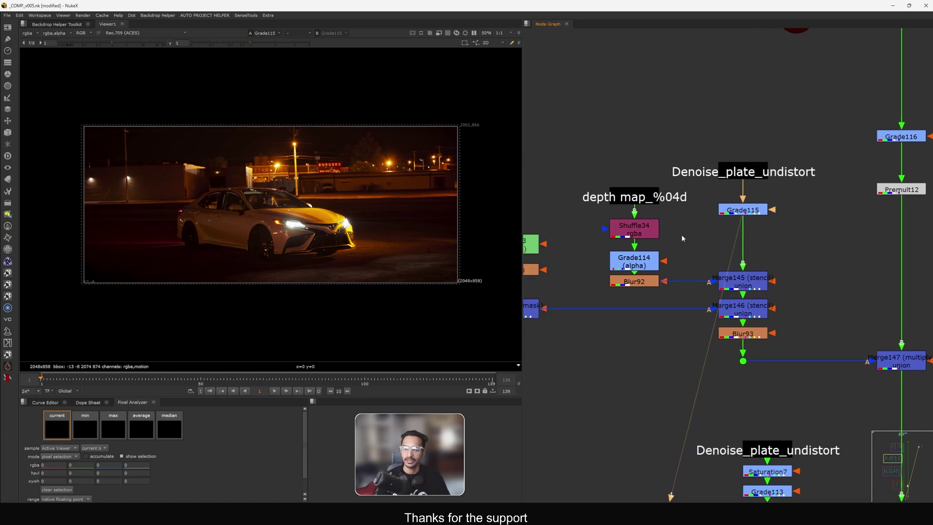
Step: View the depth map, its Shuffle and the alpha of Blur92 that form the depth matte
{"action": "left_click", "coordinate": [636, 203]}
{"action": "key", "text": "1"}
{"action": "left_click", "coordinate": [637, 229]}
{"action": "key", "text": "1"}
{"action": "key", "text": "a"}
{"action": "left_click", "coordinate": [637, 283]}
{"action": "key", "text": "1"}
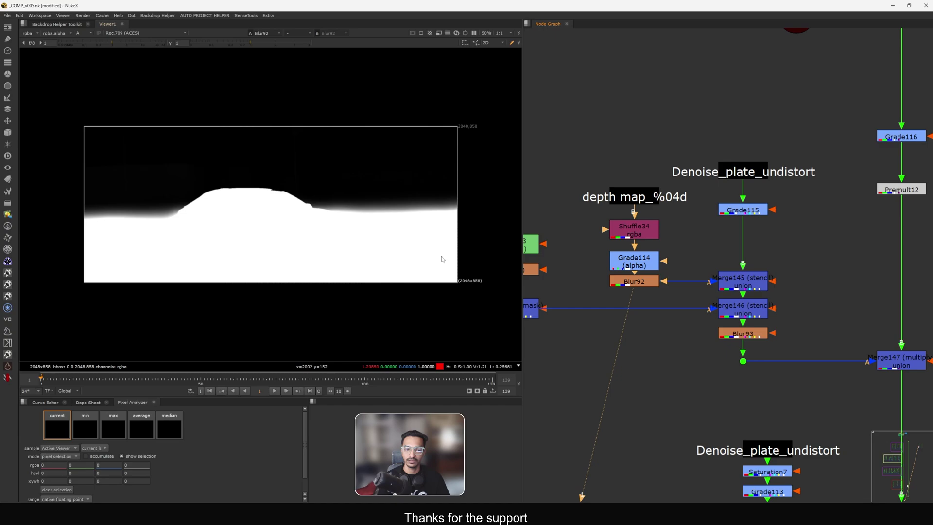
Step: View the Merge145 stencil in colour and compare the plate with this stencil disabled and enabled
{"action": "left_click", "coordinate": [723, 287]}
{"action": "key", "text": "1"}
{"action": "key", "text": "a"}
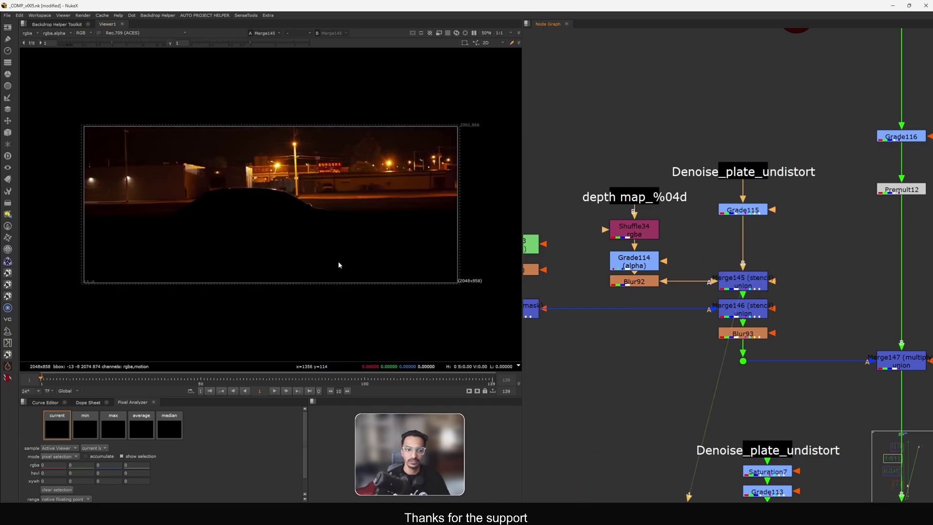
{"action": "key", "text": "d"}
{"action": "key", "text": "d"}
{"action": "key", "text": "d"}
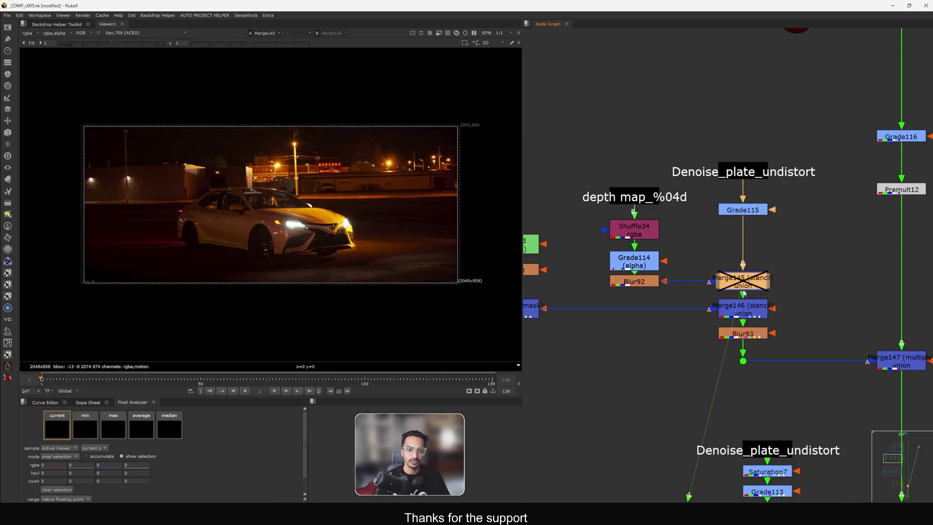
{"action": "key", "text": "d"}
{"action": "key", "text": "d"}
{"action": "key", "text": "d"}
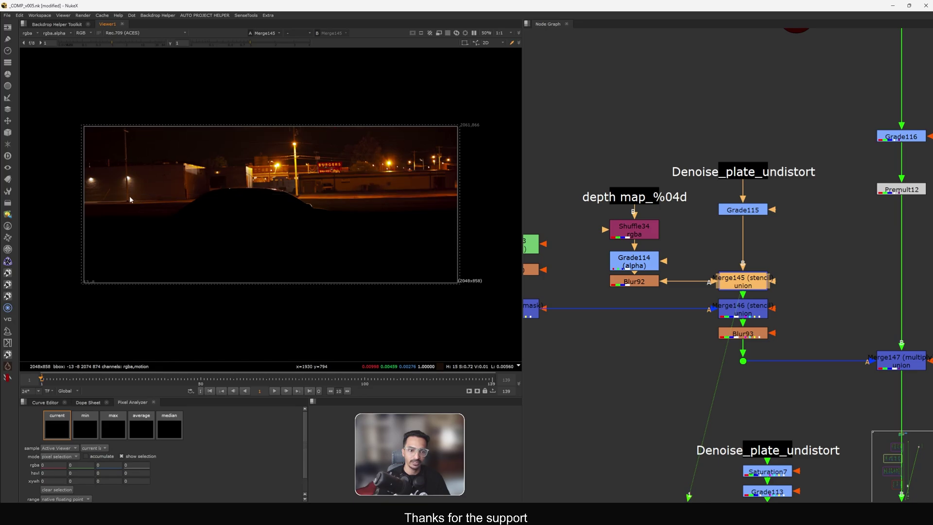
Step: View the Merge146 stencil and the alpha of the Merge144 roto and luminance-key mask that feeds it
{"action": "middle_click_drag", "start_coordinate": [666, 318], "coordinate": [739, 284]}
{"action": "left_click", "coordinate": [806, 249]}
{"action": "key", "text": "1"}
{"action": "left_click", "coordinate": [689, 270]}
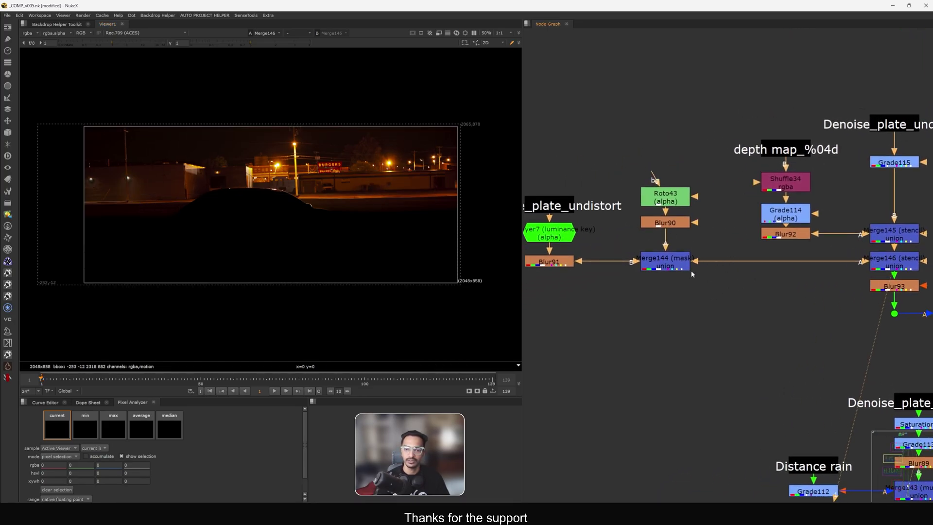
{"action": "left_click", "coordinate": [665, 265]}
{"action": "key", "text": "1"}
{"action": "key", "text": "a"}
Step: View the stencilled plate at Merge146, followed by the blurred light at Blur93
{"action": "middle_click_drag", "start_coordinate": [723, 292], "coordinate": [670, 289]}
{"action": "left_click", "coordinate": [819, 275]}
{"action": "key", "text": "1"}
{"action": "left_click", "coordinate": [753, 255]}
{"action": "key", "text": "1"}
{"action": "left_click", "coordinate": [750, 272]}
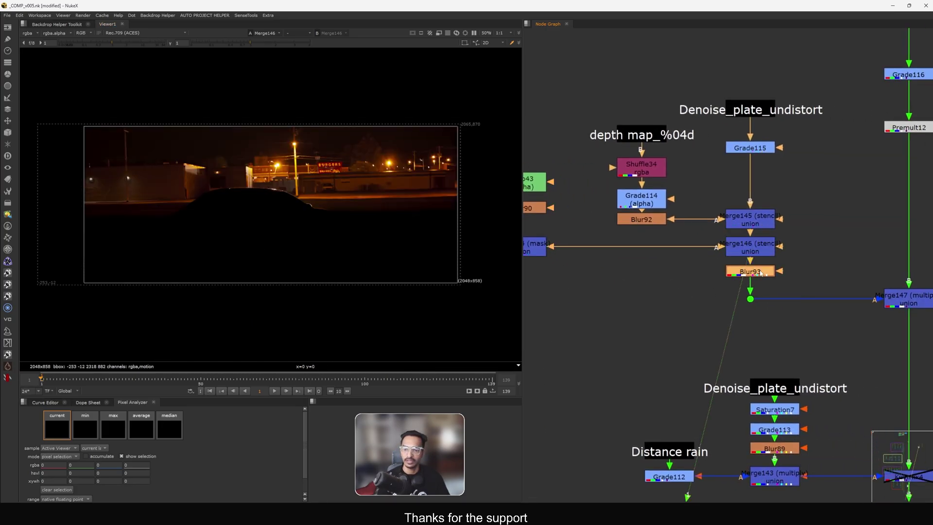
{"action": "key", "text": "1"}
Step: Compare the output of Blur93 with both stencil merges, Merge145 and Merge146, disabled and enabled
{"action": "middle_click_drag", "start_coordinate": [735, 286], "coordinate": [693, 287]}
{"action": "left_click_drag", "start_coordinate": [779, 202], "coordinate": [681, 259]}
{"action": "key", "text": "d"}
{"action": "key", "text": "d"}
{"action": "key", "text": "d"}
{"action": "key", "text": "d"}
{"action": "key", "text": "d"}
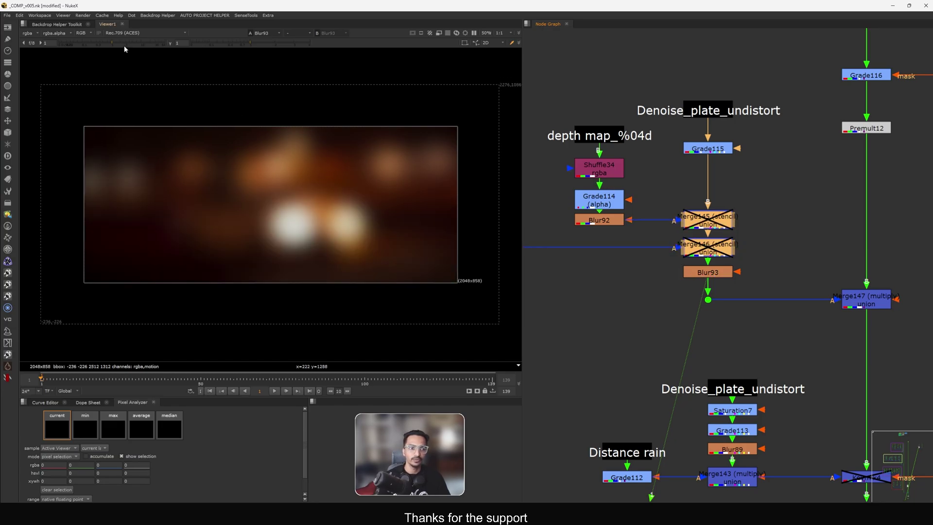
Step: Raise the viewer gain to 5.8, compare the blurred light with and without the two stencils, and reset the gain
{"action": "left_click_drag", "start_coordinate": [124, 44], "coordinate": [134, 45]}
{"action": "key", "text": "d"}
{"action": "key", "text": "d"}
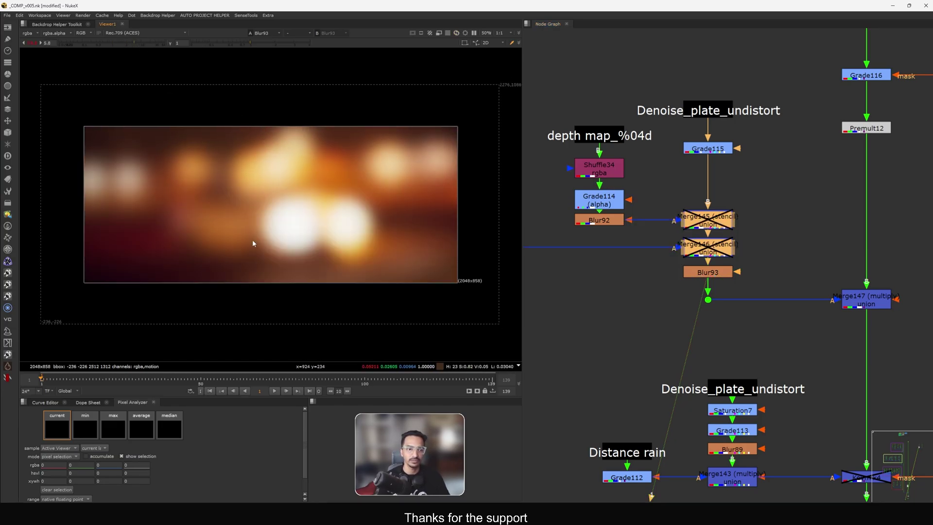
{"action": "key", "text": "d"}
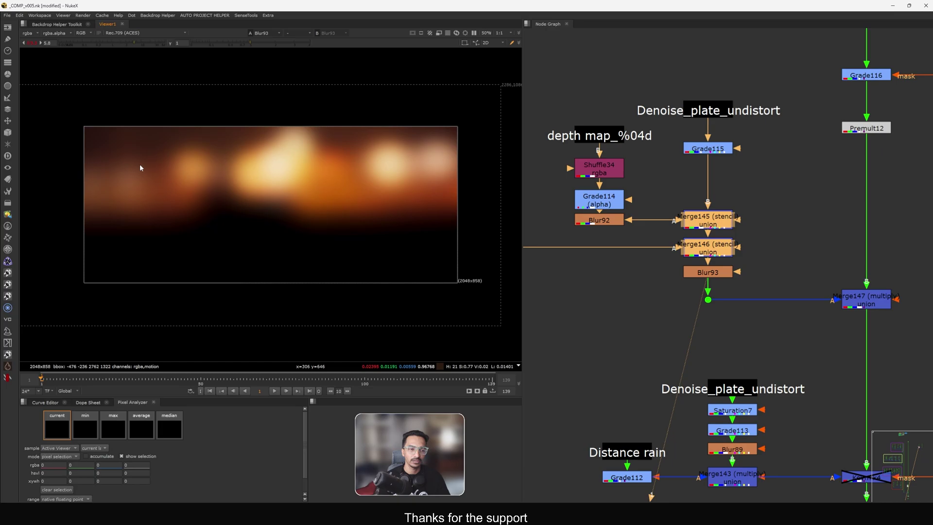
{"action": "key", "text": "d"}
{"action": "left_click_drag", "start_coordinate": [407, 202], "coordinate": [181, 281]}
{"action": "key", "text": "d"}
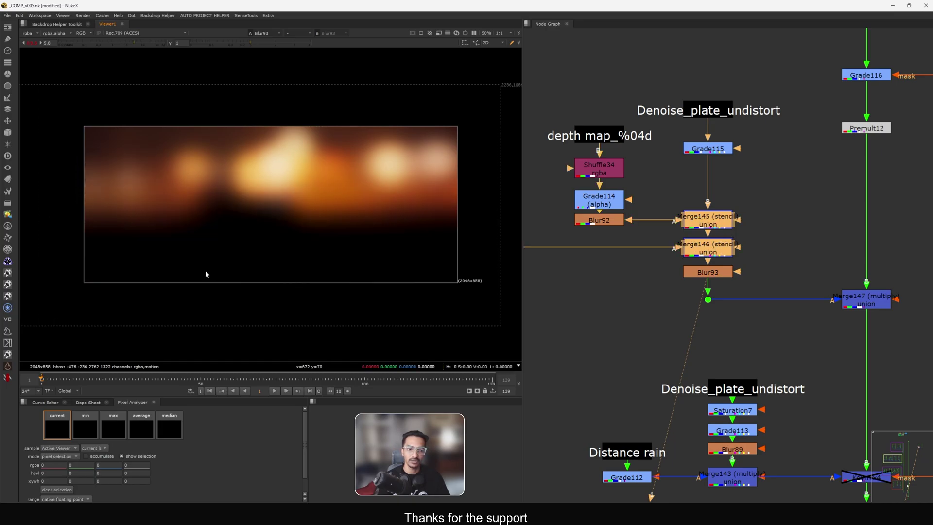
{"action": "key", "text": "d"}
{"action": "key", "text": "d"}
{"action": "key", "text": "d"}
{"action": "key", "text": "d"}
{"action": "left_click", "coordinate": [117, 46], "text": "ctrl"}
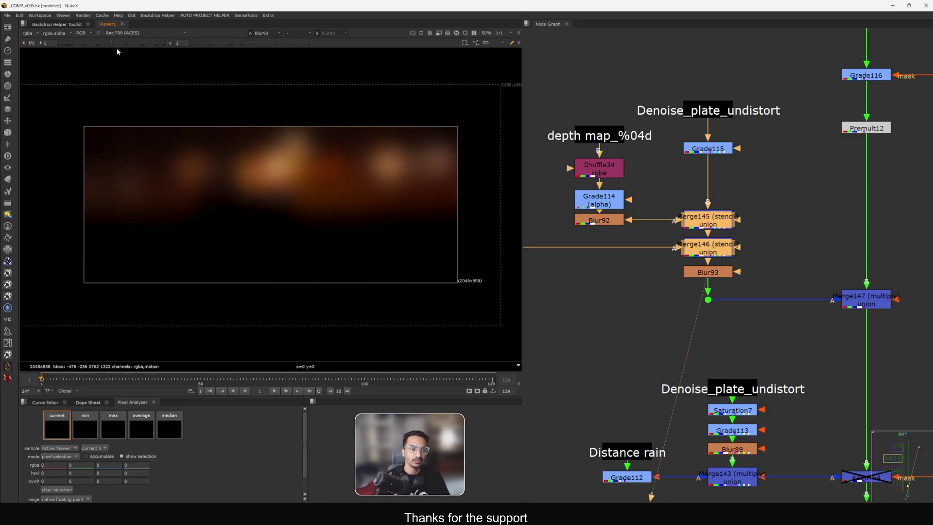
Step: View the distant rain multiplied by the stencilled light at Merge147 and check its alpha
{"action": "left_click", "coordinate": [802, 293]}
{"action": "middle_click_drag", "start_coordinate": [803, 293], "coordinate": [677, 288]}
{"action": "left_click_drag", "start_coordinate": [799, 272], "coordinate": [629, 330]}
{"action": "key", "text": "1"}
{"action": "left_click", "coordinate": [627, 331]}
{"action": "key", "text": "a"}
{"action": "key", "text": "a"}
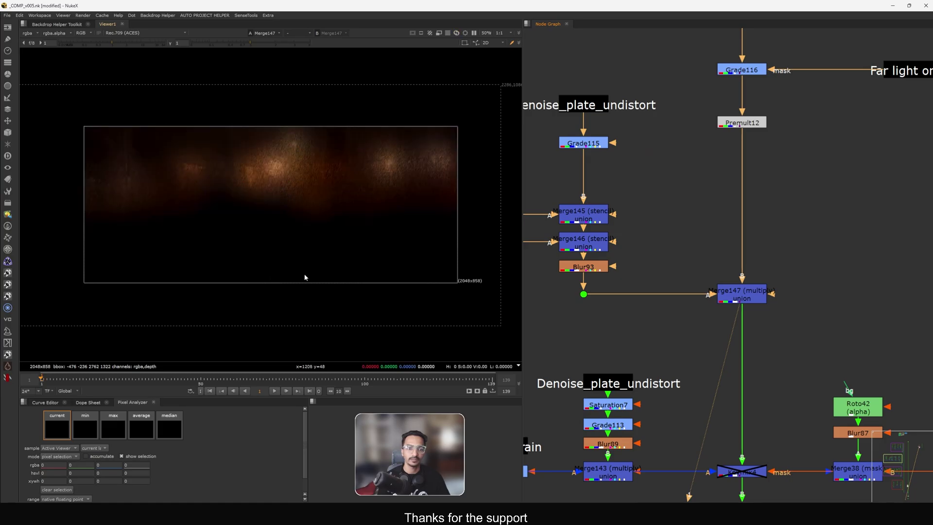
Step: Compare the viewed result with Merge147 disabled and enabled, and check its alpha
{"action": "middle_click_drag", "start_coordinate": [643, 264], "coordinate": [701, 258]}
{"action": "left_click", "coordinate": [800, 287]}
{"action": "key", "text": "d"}
{"action": "key", "text": "d"}
{"action": "key", "text": "a"}
{"action": "left_click_drag", "start_coordinate": [342, 159], "coordinate": [164, 207]}
{"action": "key", "text": "a"}
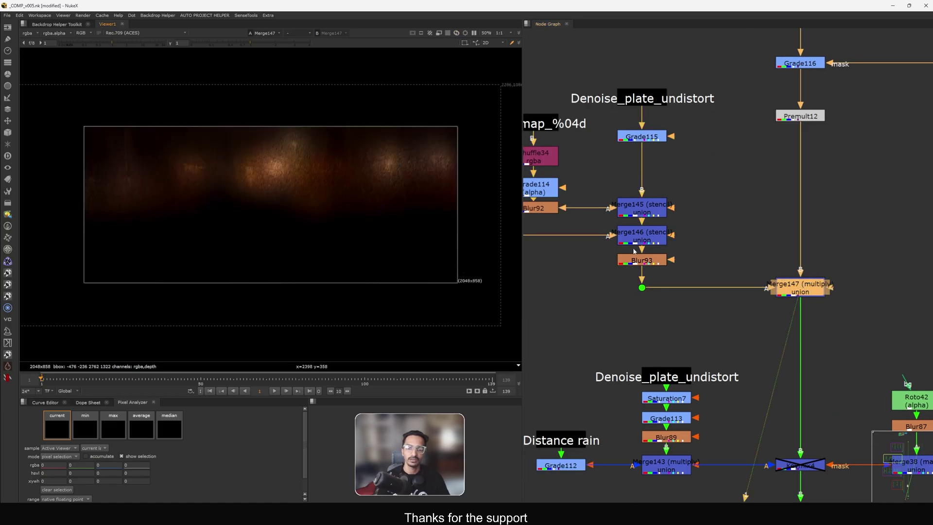
Step: Compare the output of Merge147 with the stencil merges Merge145 and Merge146 disabled and enabled
{"action": "left_click_drag", "start_coordinate": [744, 183], "coordinate": [601, 269]}
{"action": "key", "text": "d"}
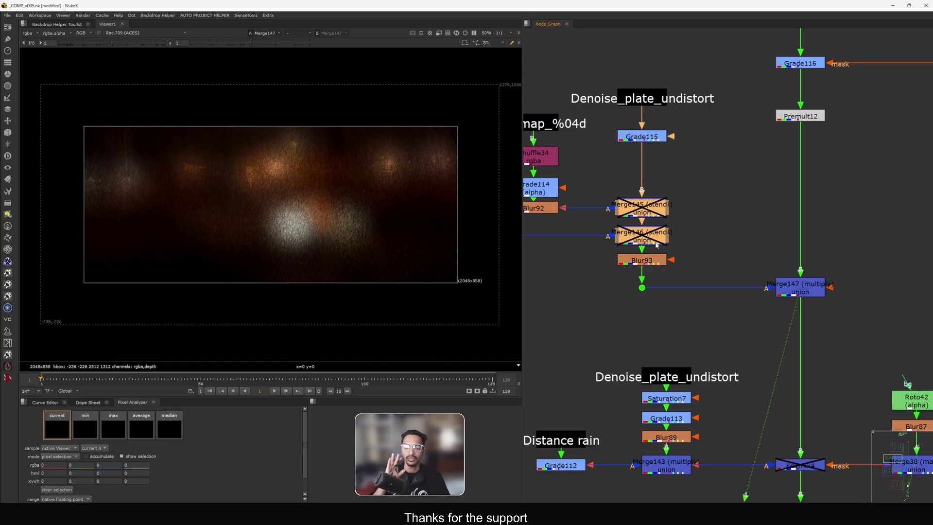
{"action": "key", "text": "d"}
{"action": "scroll", "coordinate": [729, 211], "scroll_direction": "down", "scroll_amount": 6}
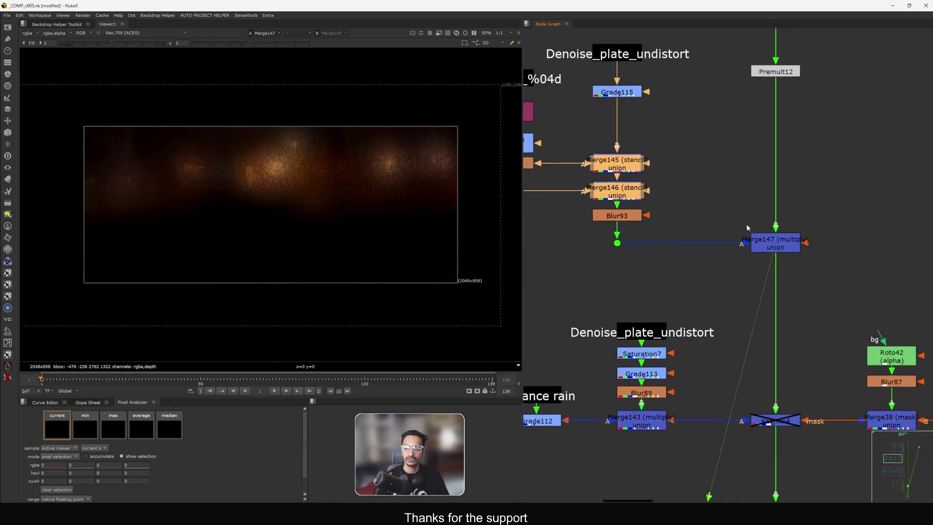
Step: Enable Keymix4, Merge148 and Multiply15, and view the output of Keymix4
{"action": "left_click", "coordinate": [739, 233]}
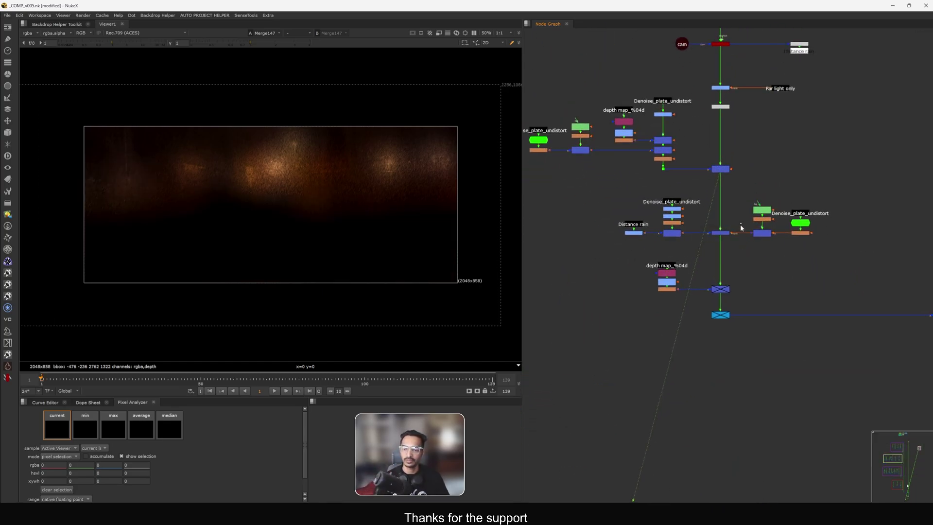
{"action": "scroll", "coordinate": [729, 229], "scroll_direction": "up", "scroll_amount": 4}
{"action": "left_click_drag", "start_coordinate": [750, 243], "coordinate": [669, 311]}
{"action": "key", "text": "d"}
{"action": "key", "text": "1"}
{"action": "left_click", "coordinate": [759, 238]}
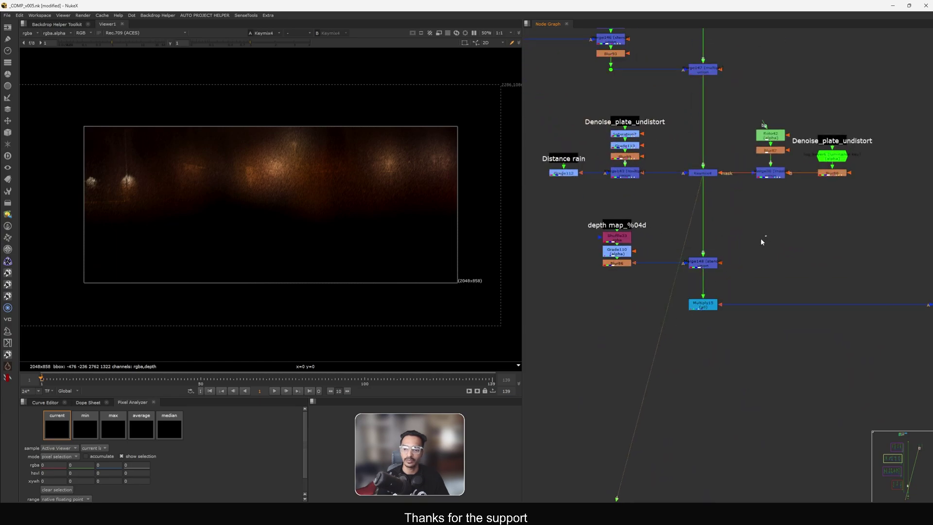
Step: View the stencilled rain at Merge148, return to Keymix4 and raise the viewer gain to 3.7
{"action": "left_click", "coordinate": [693, 265]}
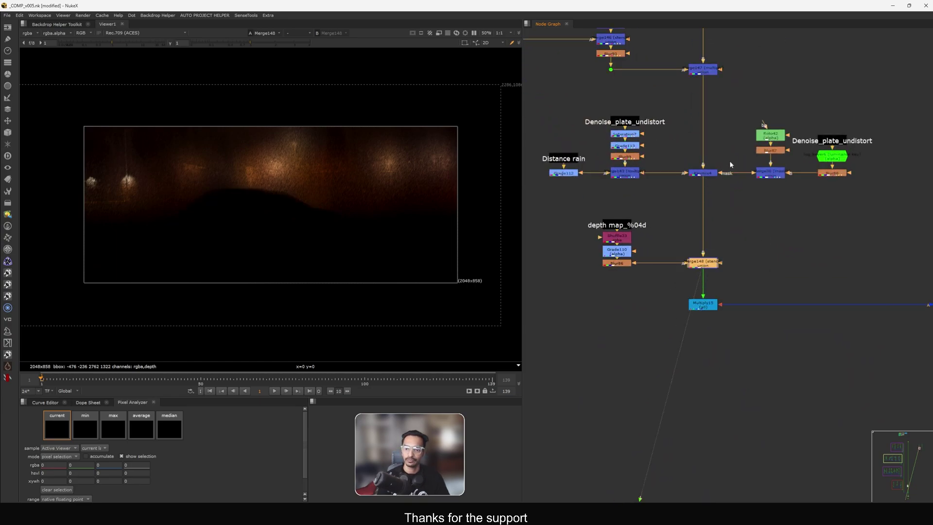
{"action": "left_click", "coordinate": [702, 172]}
{"action": "key", "text": "1"}
{"action": "left_click_drag", "start_coordinate": [272, 43], "coordinate": [293, 52]}
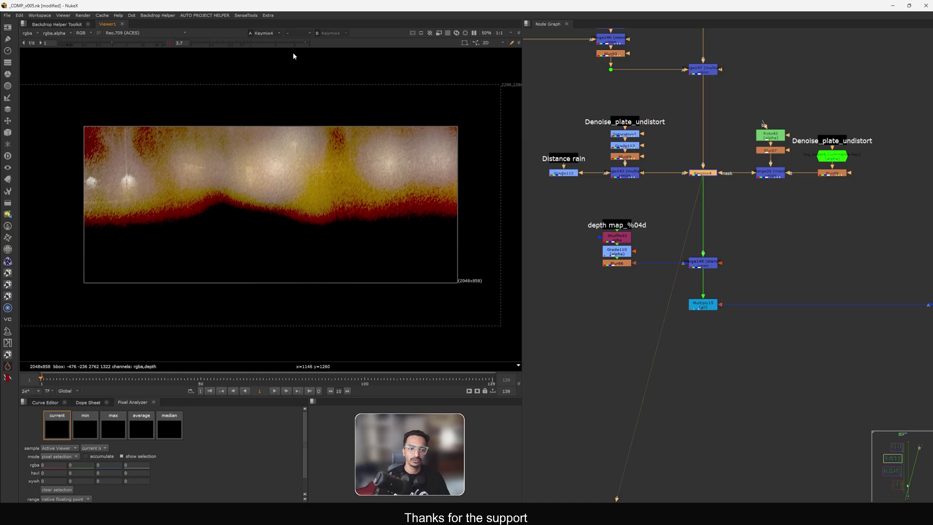
Step: View the depth map branch that feeds Merge148, at Blur86, and check its alpha
{"action": "left_click", "coordinate": [620, 225]}
{"action": "left_click", "coordinate": [615, 263]}
{"action": "key", "text": "1"}
{"action": "middle_click_drag", "start_coordinate": [612, 262], "coordinate": [631, 258]}
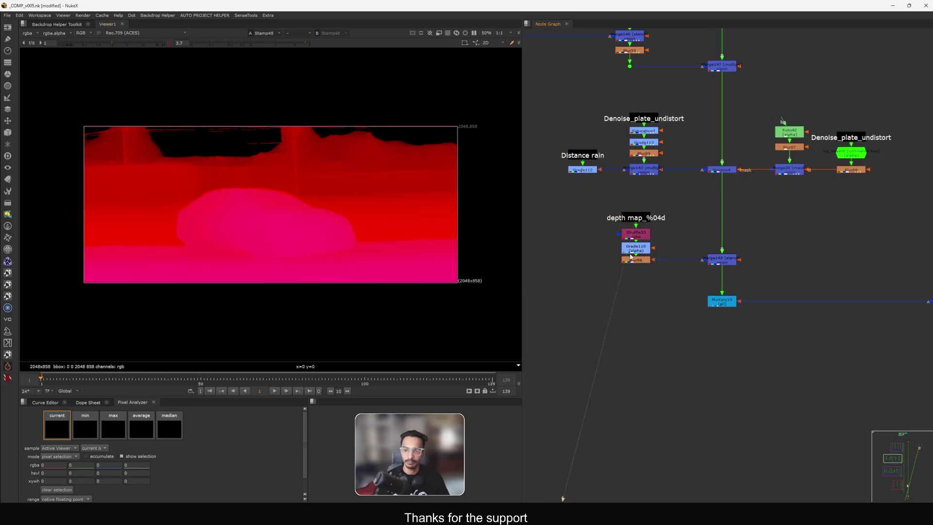
{"action": "scroll", "coordinate": [630, 256], "scroll_direction": "up", "scroll_amount": 3}
{"action": "key", "text": "a"}
Step: View Merge148 in colour and compare the car stencil disabled and enabled
{"action": "middle_click_drag", "start_coordinate": [790, 281], "coordinate": [730, 270]}
{"action": "left_click", "coordinate": [739, 259]}
{"action": "key", "text": "1"}
{"action": "key", "text": "a"}
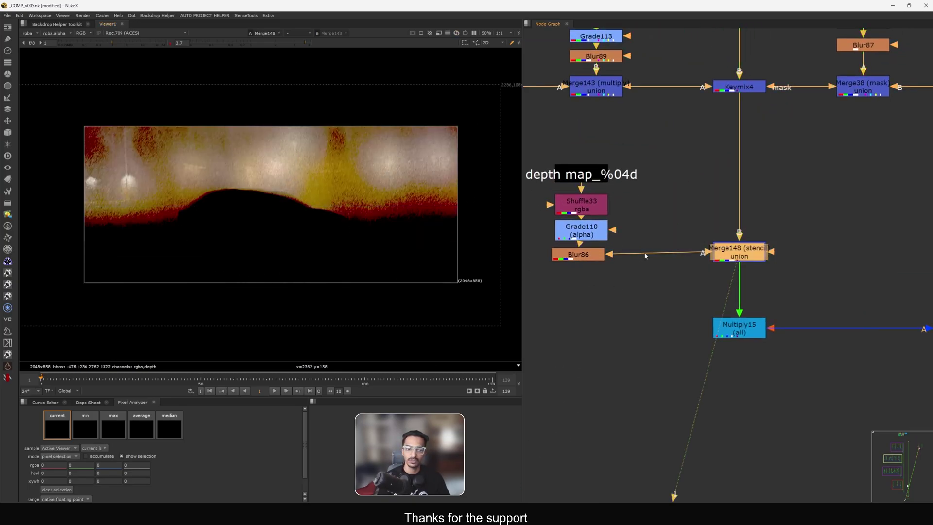
{"action": "key", "text": "d"}
{"action": "key", "text": "d"}
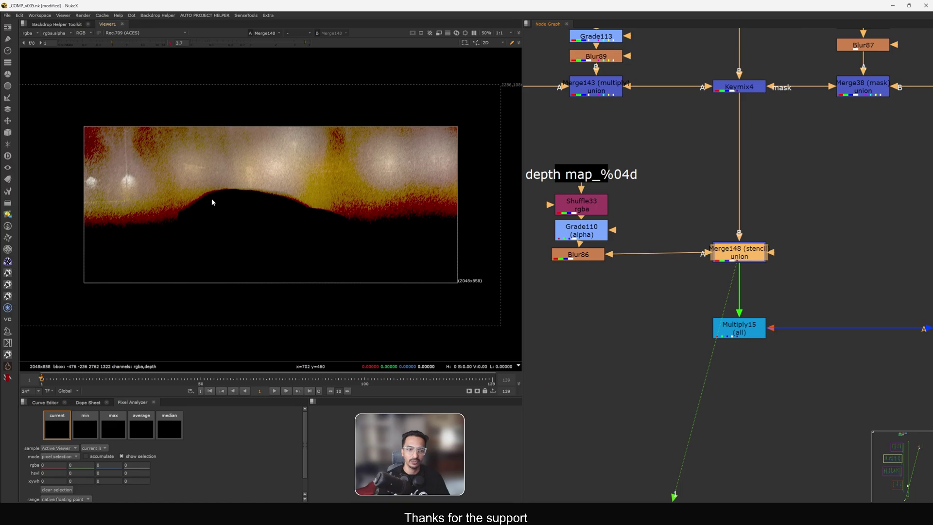
{"action": "key", "text": "d"}
{"action": "key", "text": "d"}
{"action": "key", "text": "d"}
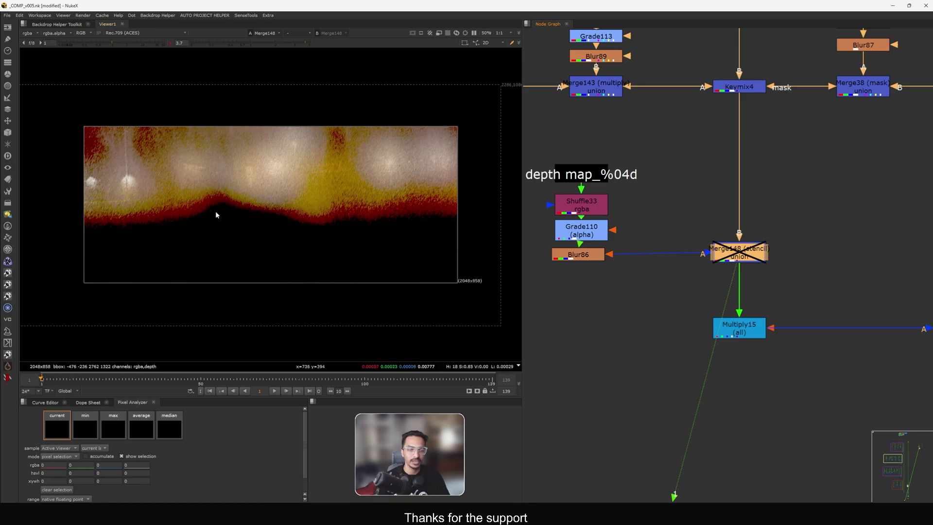
{"action": "key", "text": "d"}
Step: View Multiply15 and lower its multiply value to about 0.18
{"action": "left_click", "coordinate": [736, 327]}
{"action": "key", "text": "1"}
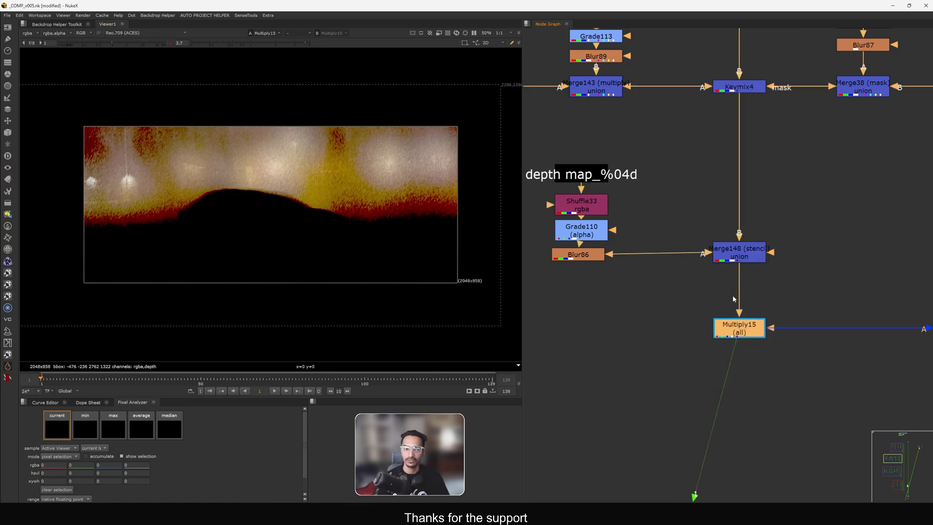
{"action": "scroll", "coordinate": [729, 312], "scroll_direction": "down", "scroll_amount": 5}
{"action": "scroll", "coordinate": [719, 306], "scroll_direction": "up", "scroll_amount": 3}
{"action": "double_click", "coordinate": [717, 293]}
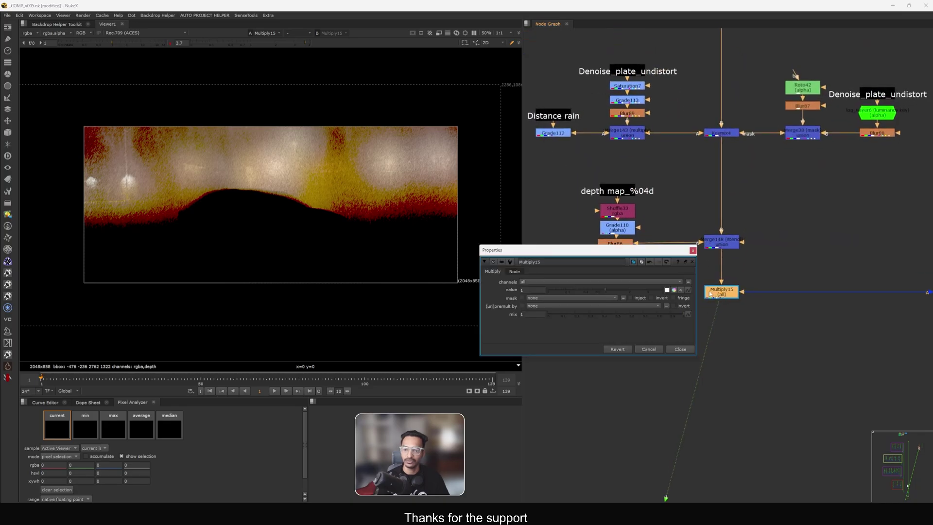
{"action": "left_click_drag", "start_coordinate": [605, 290], "coordinate": [570, 302]}
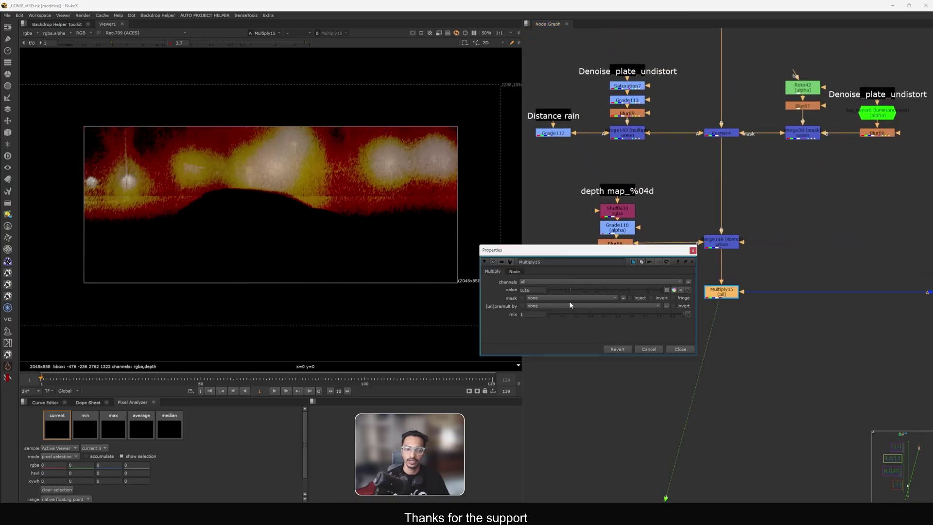
{"action": "left_click", "coordinate": [674, 350]}
Step: Reset the viewer gain and view the final merge of the rain over the plate at Merge149
{"action": "left_click", "coordinate": [223, 43], "text": "ctrl"}
{"action": "scroll", "coordinate": [748, 233], "scroll_direction": "down", "scroll_amount": 6}
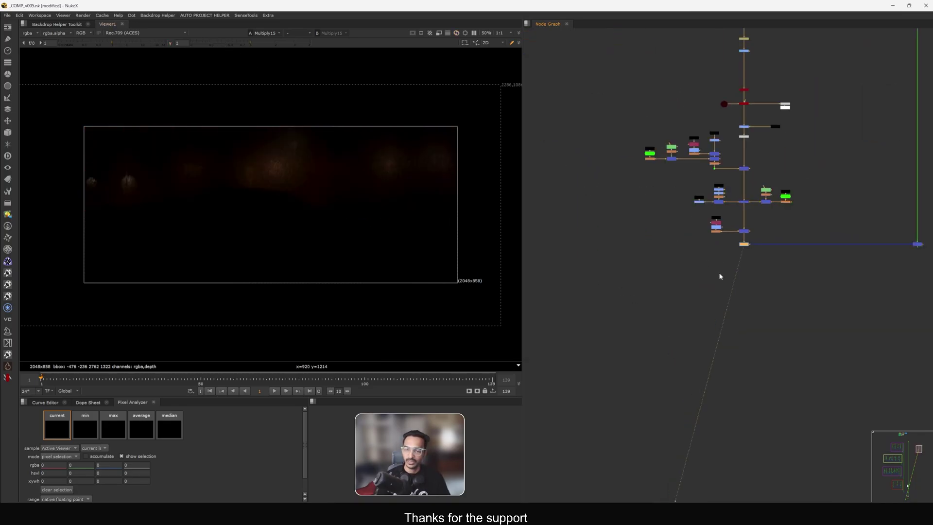
{"action": "middle_click_drag", "start_coordinate": [847, 268], "coordinate": [740, 287]}
{"action": "left_click", "coordinate": [756, 225]}
{"action": "key", "text": "1"}
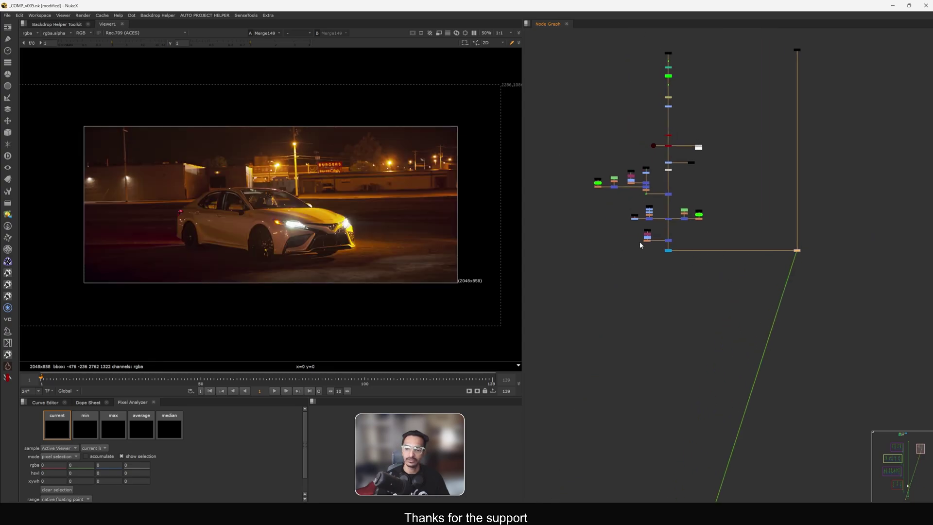
Step: Set the value of Multiply15 to 1 and close its properties
{"action": "scroll", "coordinate": [673, 232], "scroll_direction": "up", "scroll_amount": 6}
{"action": "double_click", "coordinate": [607, 281]}
{"action": "double_click", "coordinate": [532, 290]}
{"action": "middle_click_drag", "start_coordinate": [684, 233], "coordinate": [668, 255]}
{"action": "type", "text": "1"}
{"action": "key", "text": "Return"}
{"action": "left_click", "coordinate": [676, 349]}
Step: Compare the Merge149 comp around the car with the Merge148 stencil disabled and enabled
{"action": "left_click_drag", "start_coordinate": [702, 251], "coordinate": [633, 279]}
{"action": "scroll", "coordinate": [260, 198], "scroll_direction": "up", "scroll_amount": 6}
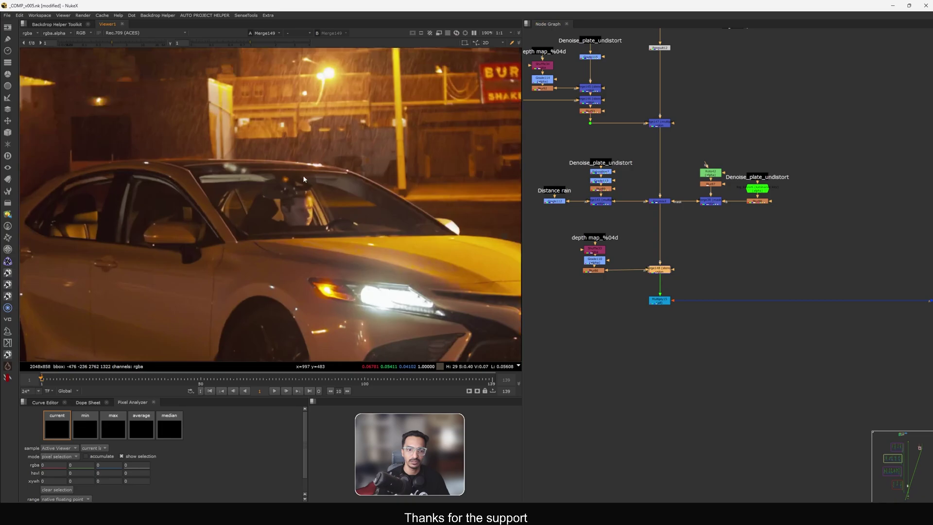
{"action": "scroll", "coordinate": [303, 179], "scroll_direction": "up", "scroll_amount": 1}
{"action": "scroll", "coordinate": [646, 260], "scroll_direction": "up", "scroll_amount": 2}
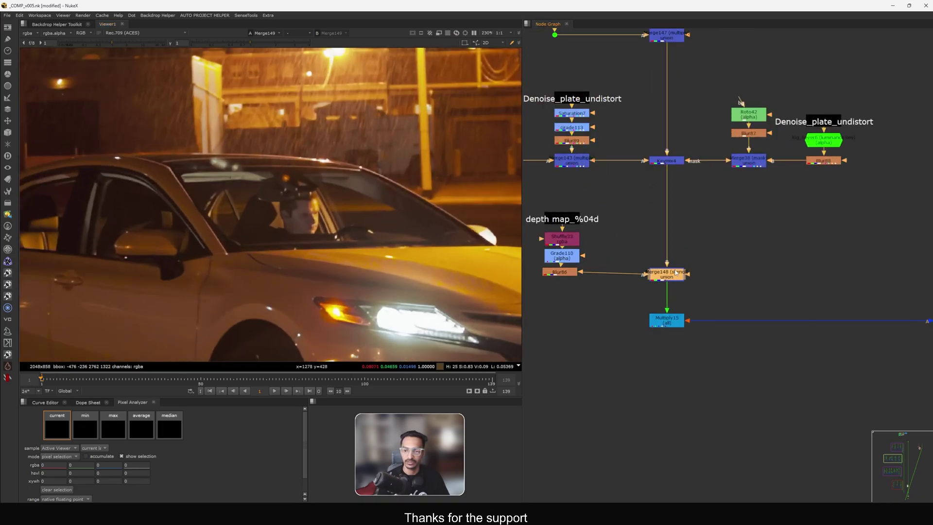
{"action": "left_click_drag", "start_coordinate": [674, 270], "coordinate": [620, 292]}
{"action": "key", "text": "d"}
{"action": "key", "text": "d"}
{"action": "key", "text": "f"}
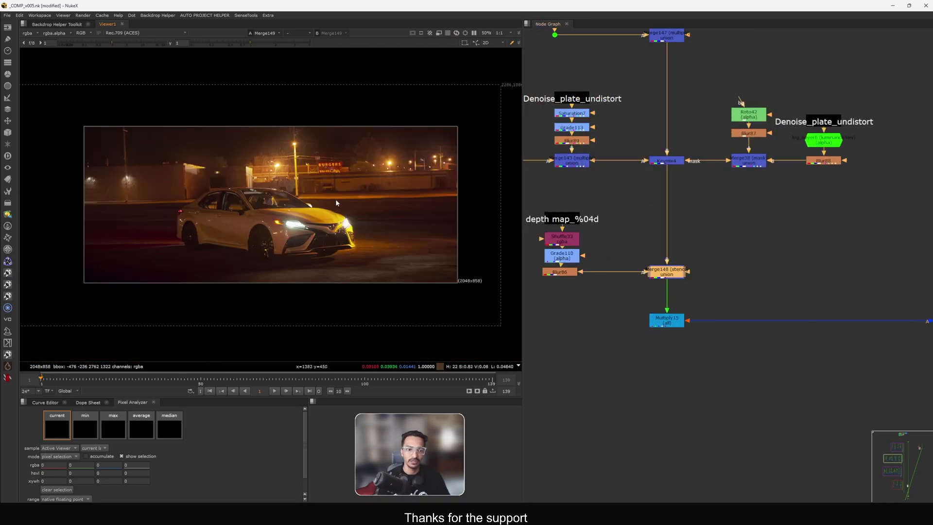
Step: Play back the Merge149 comp and examine the distant rain around the street light, sign and buildings while varying the viewer gain
{"action": "scroll", "coordinate": [344, 185], "scroll_direction": "up", "scroll_amount": 2}
{"action": "key", "text": "l"}
{"action": "middle_click_drag", "start_coordinate": [411, 183], "coordinate": [316, 221]}
{"action": "scroll", "coordinate": [395, 187], "scroll_direction": "up", "scroll_amount": 4}
{"action": "middle_click_drag", "start_coordinate": [80, 188], "coordinate": [451, 235]}
{"action": "middle_click_drag", "start_coordinate": [357, 185], "coordinate": [266, 195]}
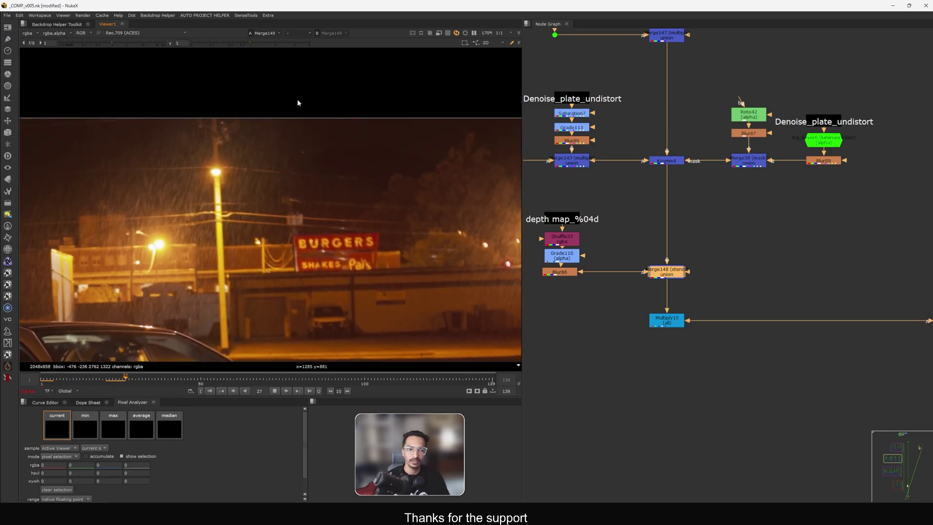
{"action": "left_click", "coordinate": [268, 42]}
{"action": "middle_click_drag", "start_coordinate": [197, 164], "coordinate": [457, 167]}
{"action": "middle_click_drag", "start_coordinate": [228, 159], "coordinate": [256, 170]}
{"action": "left_click_drag", "start_coordinate": [268, 43], "coordinate": [249, 43]}
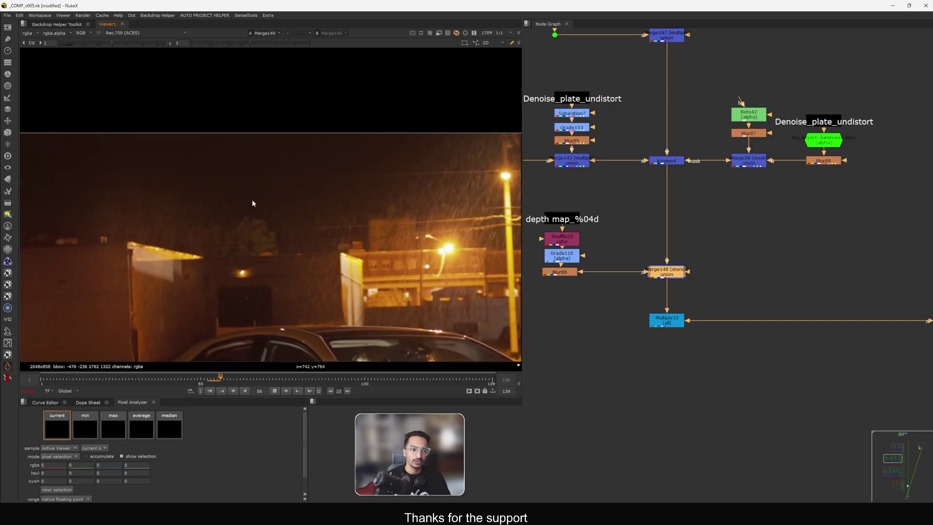
Step: Examine the rain around the wall lamps in the comp and check it with Keymix4 disabled
{"action": "middle_click_drag", "start_coordinate": [195, 228], "coordinate": [505, 160]}
{"action": "left_click_drag", "start_coordinate": [289, 213], "coordinate": [207, 266]}
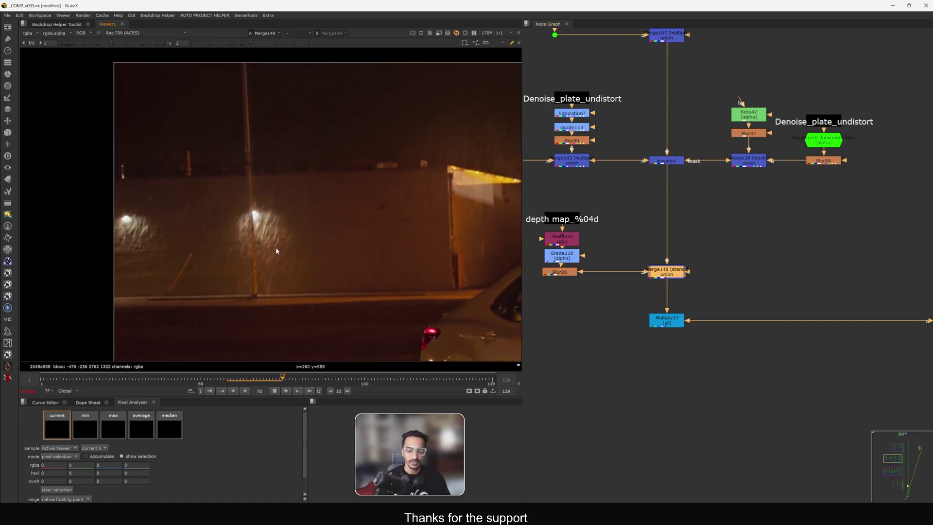
{"action": "left_click", "coordinate": [666, 161]}
{"action": "key", "text": "d"}
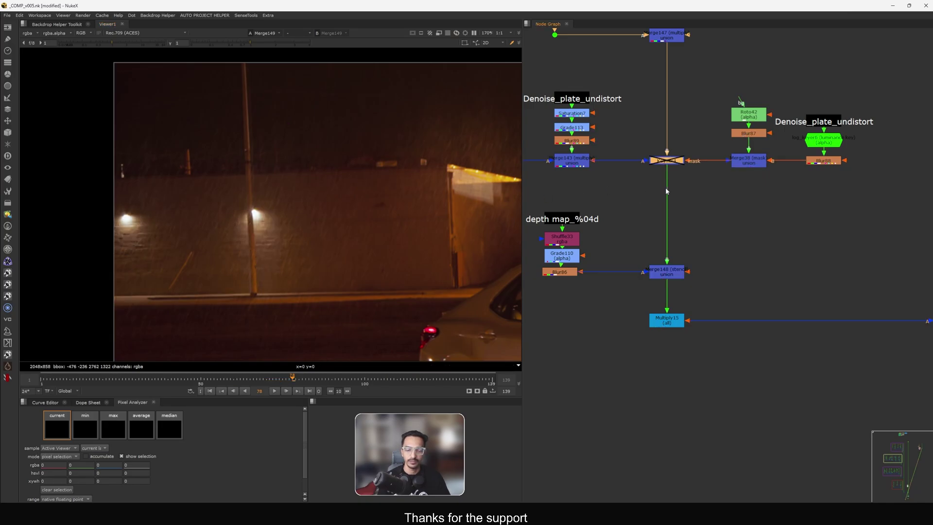
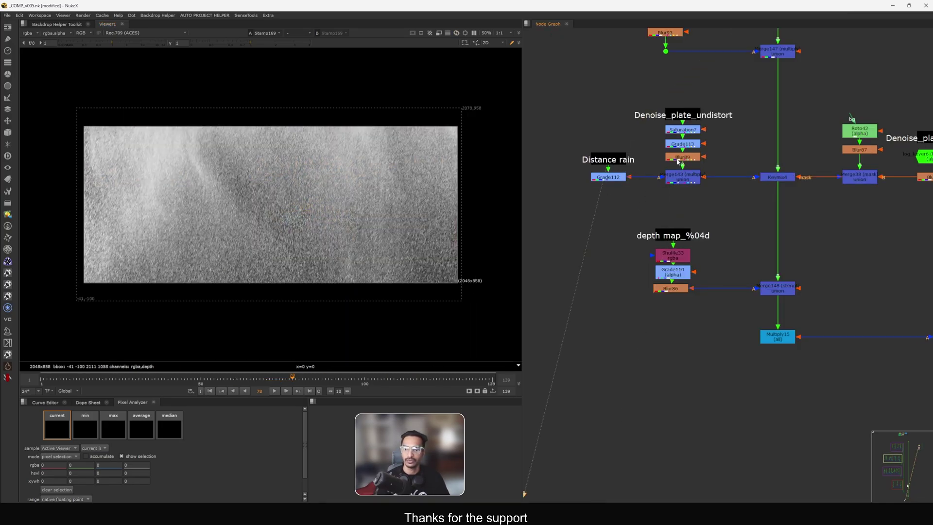
Step: View the blurred plate light at Blur89, the graded distance rain at Grade112 and their multiplied result at Merge143
{"action": "left_click", "coordinate": [678, 159]}
{"action": "key", "text": "1"}
{"action": "left_click", "coordinate": [682, 177]}
{"action": "key", "text": "1"}
{"action": "left_click", "coordinate": [619, 181]}
{"action": "key", "text": "1"}
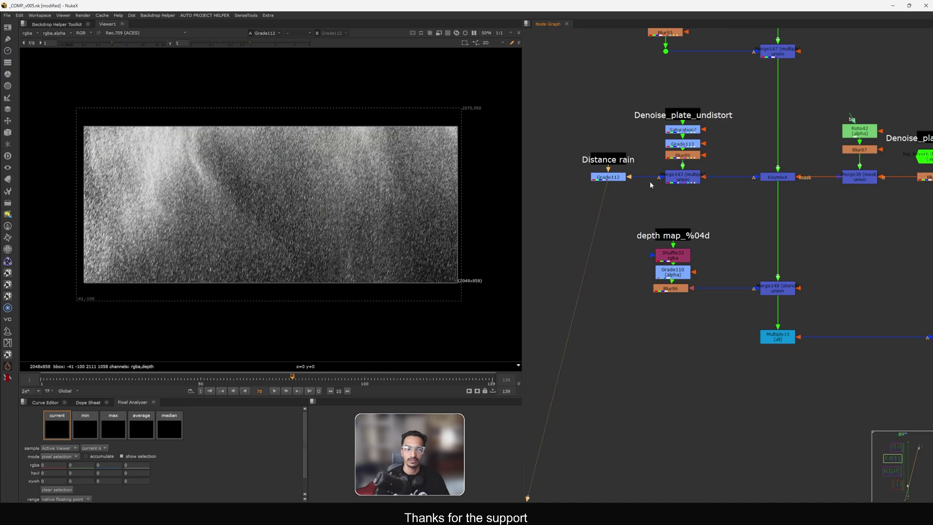
{"action": "left_click", "coordinate": [680, 178]}
{"action": "key", "text": "1"}
Step: View the output of Keymix4, where the lamp rain is mixed in through a mask
{"action": "middle_click_drag", "start_coordinate": [746, 196], "coordinate": [670, 197]}
{"action": "middle_click_drag", "start_coordinate": [778, 195], "coordinate": [683, 200]}
{"action": "left_click_drag", "start_coordinate": [824, 126], "coordinate": [677, 191]}
{"action": "left_click_drag", "start_coordinate": [681, 187], "coordinate": [700, 187]}
{"action": "left_click", "coordinate": [620, 186]}
{"action": "key", "text": "1"}
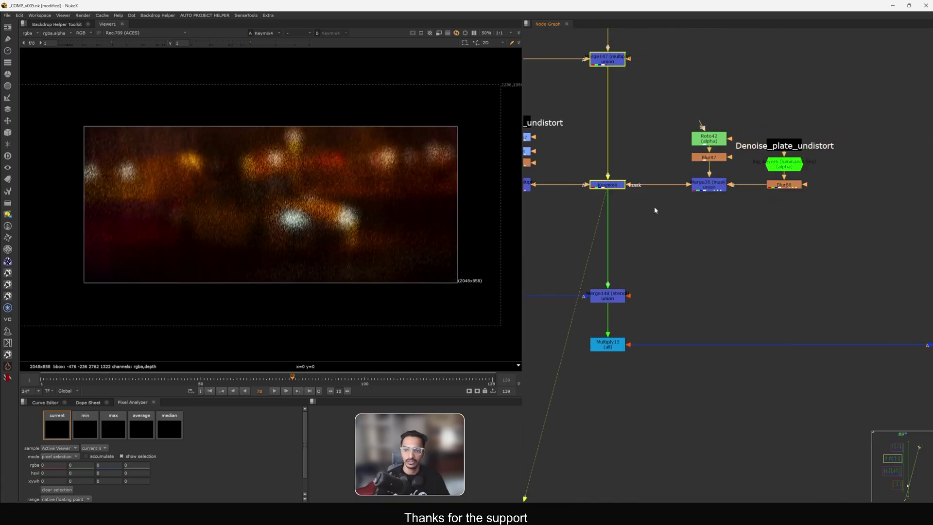
Step: View the keyed plate mask's alpha at Blur88 and its roto-limited version at Merge38
{"action": "left_click", "coordinate": [779, 147]}
{"action": "key", "text": "1"}
{"action": "left_click", "coordinate": [761, 177]}
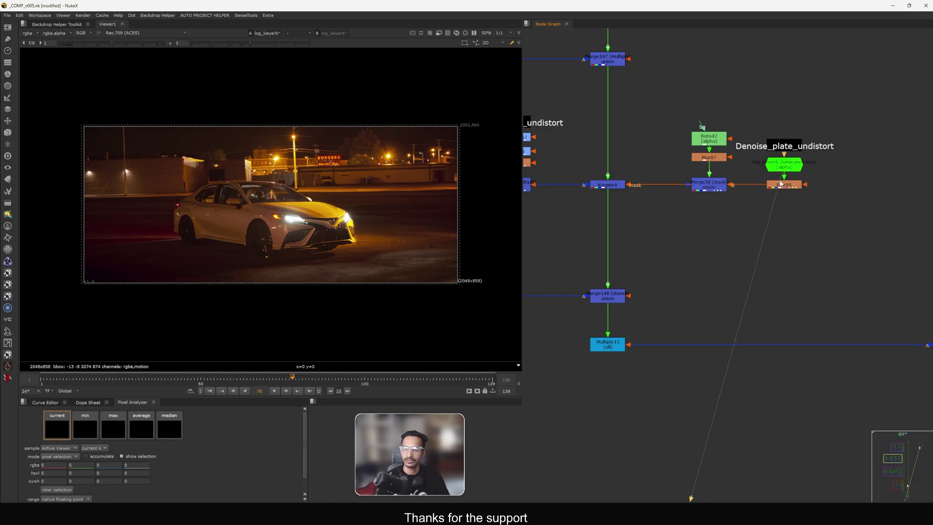
{"action": "left_click", "coordinate": [781, 184]}
{"action": "key", "text": "1"}
{"action": "key", "text": "a"}
{"action": "scroll", "coordinate": [265, 162], "scroll_direction": "up", "scroll_amount": 5}
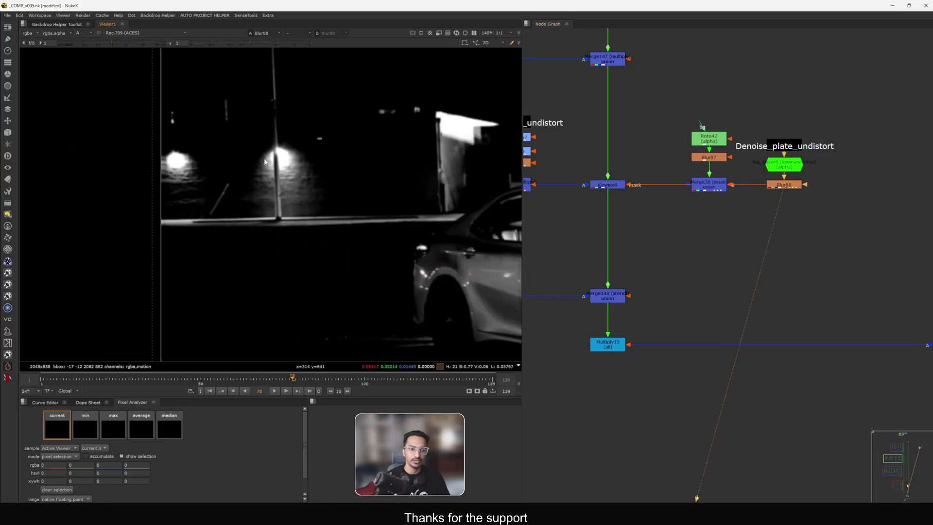
{"action": "middle_click_drag", "start_coordinate": [689, 175], "coordinate": [700, 185]}
{"action": "left_click", "coordinate": [724, 198]}
{"action": "key", "text": "1"}
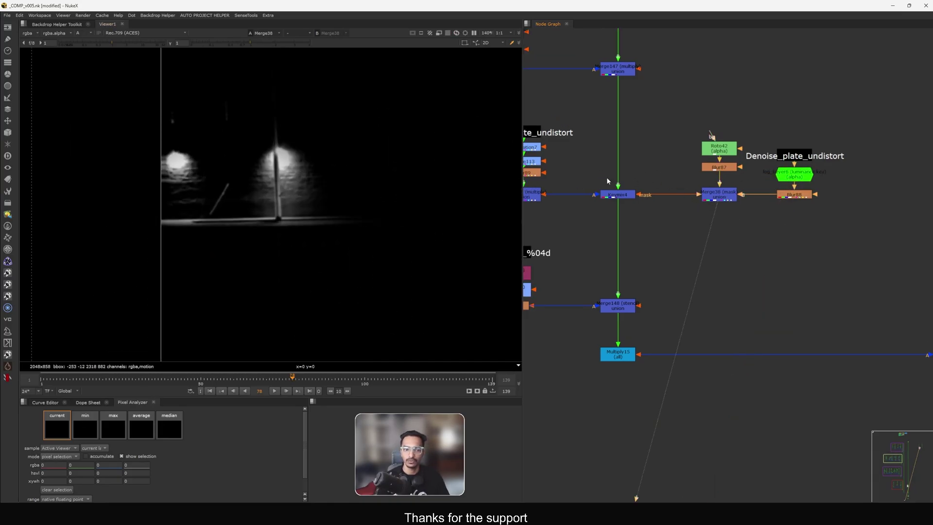
Step: View Keymix4 in colour and compare the lamp rain with the node disabled and enabled
{"action": "left_click", "coordinate": [617, 195]}
{"action": "key", "text": "1"}
{"action": "key", "text": "a"}
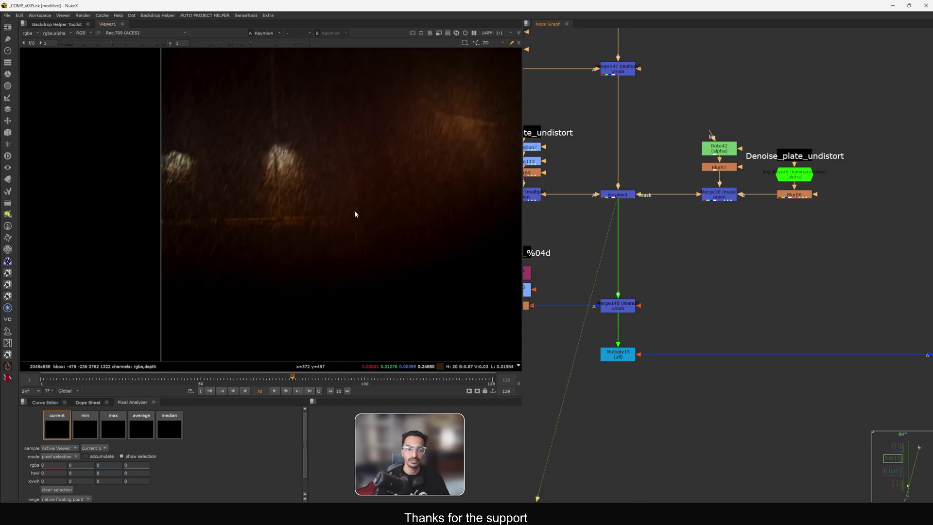
{"action": "left_click", "coordinate": [620, 196]}
{"action": "key", "text": "d"}
{"action": "key", "text": "d"}
Step: Compare the Keymix4 output with Saturation7 and Grade113 disabled and enabled
{"action": "middle_click_drag", "start_coordinate": [602, 195], "coordinate": [736, 208]}
{"action": "left_click", "coordinate": [667, 141]}
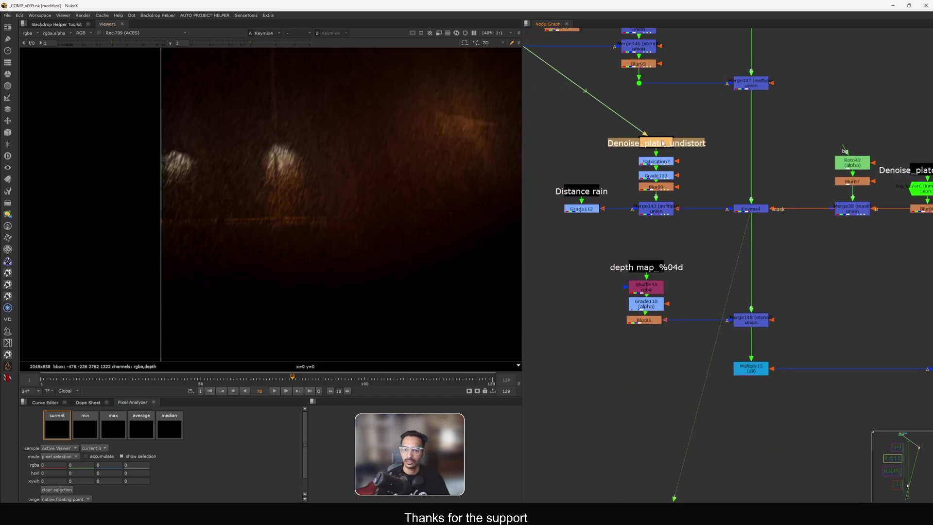
{"action": "left_click_drag", "start_coordinate": [704, 148], "coordinate": [630, 180]}
{"action": "key", "text": "d"}
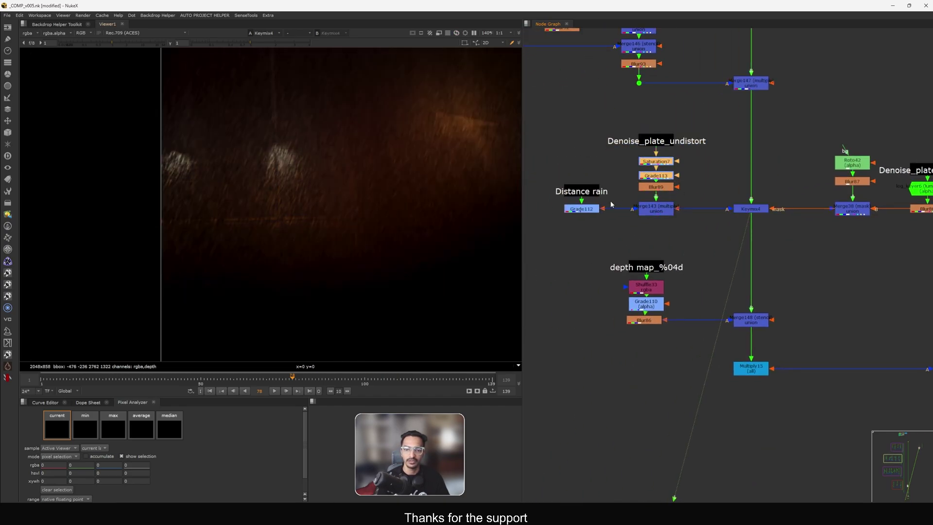
{"action": "key", "text": "d"}
Step: Compare the Keymix4 output with the distance rain's Grade112 disabled and enabled
{"action": "left_click", "coordinate": [591, 210]}
{"action": "key", "text": "d"}
{"action": "key", "text": "d"}
{"action": "key", "text": "d"}
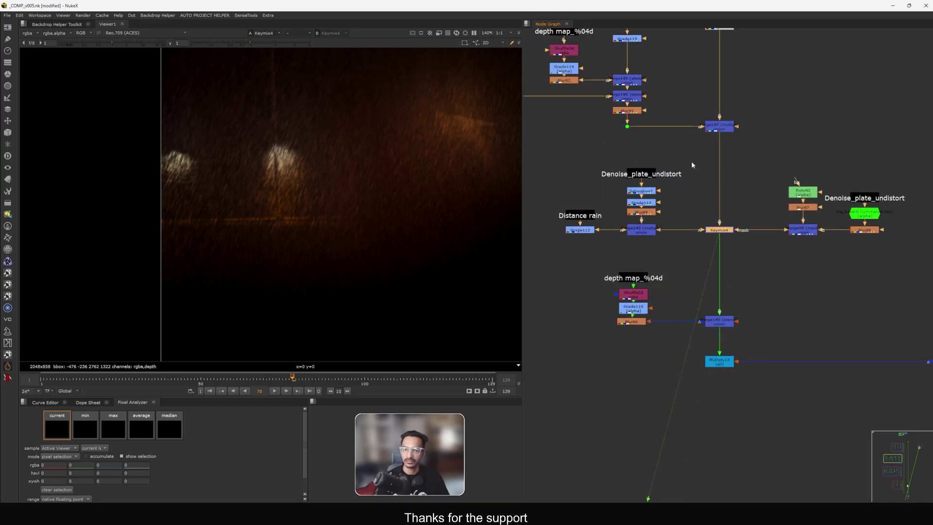
Step: View the final comp at Merge149, fitted to the whole frame
{"action": "middle_click_drag", "start_coordinate": [692, 165], "coordinate": [700, 192]}
{"action": "left_click_drag", "start_coordinate": [687, 129], "coordinate": [771, 180]}
{"action": "scroll", "coordinate": [743, 172], "scroll_direction": "down", "scroll_amount": 6}
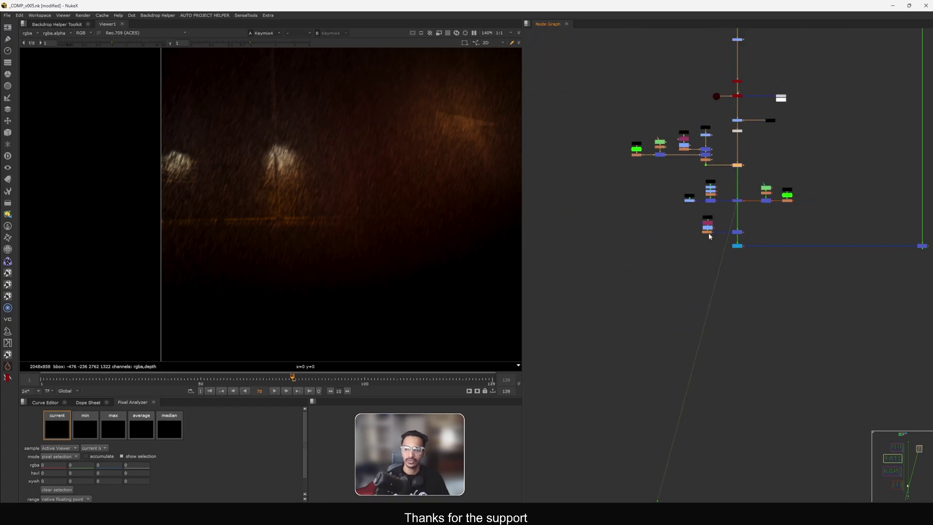
{"action": "middle_click_drag", "start_coordinate": [860, 243], "coordinate": [737, 247]}
{"action": "left_click", "coordinate": [756, 224]}
{"action": "key", "text": "1"}
{"action": "key", "text": "f"}
{"action": "middle_click_drag", "start_coordinate": [673, 207], "coordinate": [715, 221]}
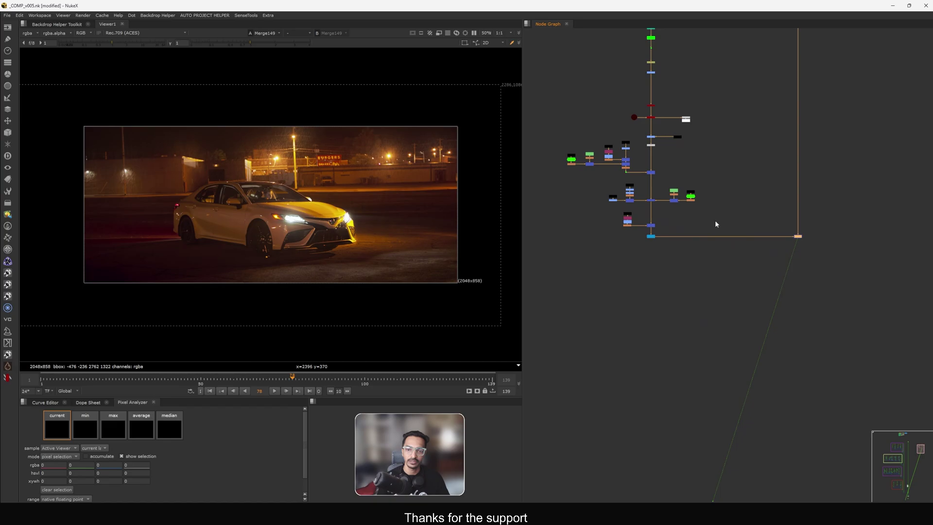
Step: Delete the separate node cluster beside the main script, despite its expression links to other nodes
{"action": "scroll", "coordinate": [721, 229], "scroll_direction": "down", "scroll_amount": 8}
{"action": "scroll", "coordinate": [700, 202], "scroll_direction": "up", "scroll_amount": 3}
{"action": "left_click_drag", "start_coordinate": [754, 167], "coordinate": [686, 264]}
{"action": "scroll", "coordinate": [687, 265], "scroll_direction": "down", "scroll_amount": 6}
{"action": "middle_click_drag", "start_coordinate": [687, 265], "coordinate": [814, 205]}
{"action": "left_click_drag", "start_coordinate": [586, 167], "coordinate": [752, 433]}
{"action": "left_click", "coordinate": [807, 323]}
{"action": "middle_click_drag", "start_coordinate": [807, 323], "coordinate": [766, 289]}
{"action": "left_click_drag", "start_coordinate": [844, 122], "coordinate": [773, 175]}
{"action": "key", "text": "Delete"}
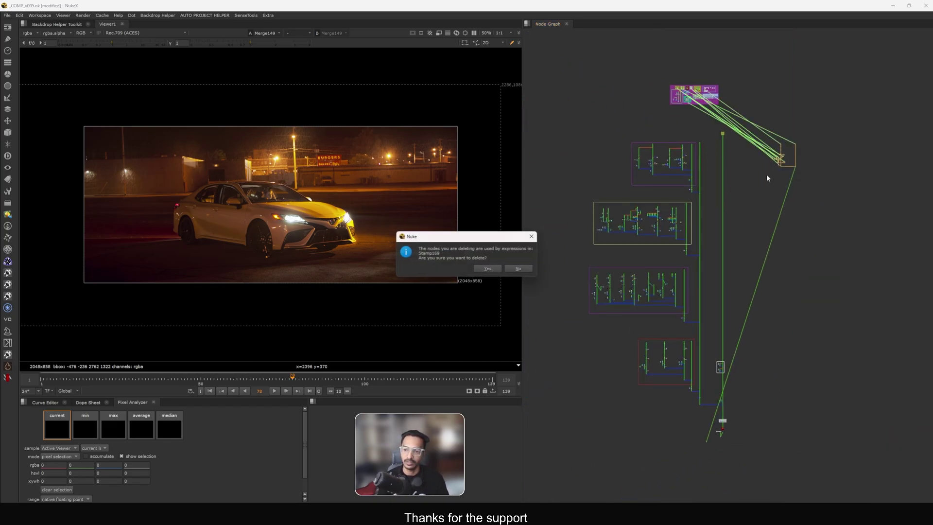
{"action": "left_click", "coordinate": [482, 269]}
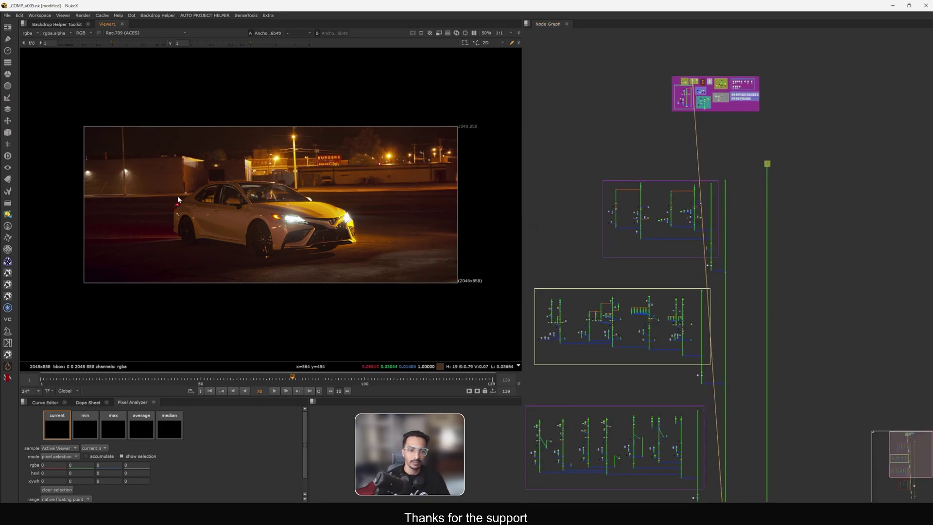
Step: Inspect the bare car plate, then view the far-rain section's final output at Crop33
{"action": "left_click_drag", "start_coordinate": [122, 228], "coordinate": [122, 227]}
{"action": "left_click_drag", "start_coordinate": [200, 191], "coordinate": [114, 243]}
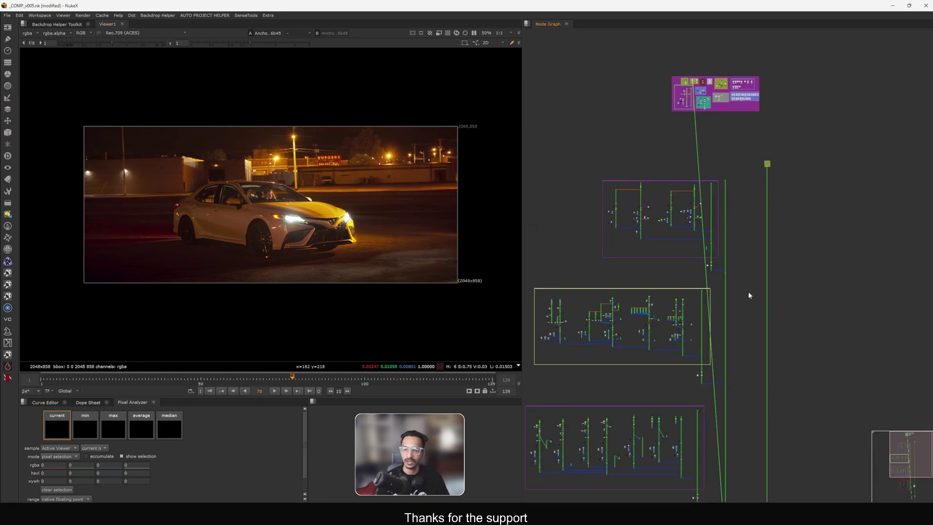
{"action": "middle_click_drag", "start_coordinate": [708, 277], "coordinate": [779, 186]}
{"action": "left_click_drag", "start_coordinate": [781, 185], "coordinate": [715, 214]}
{"action": "key", "text": "1"}
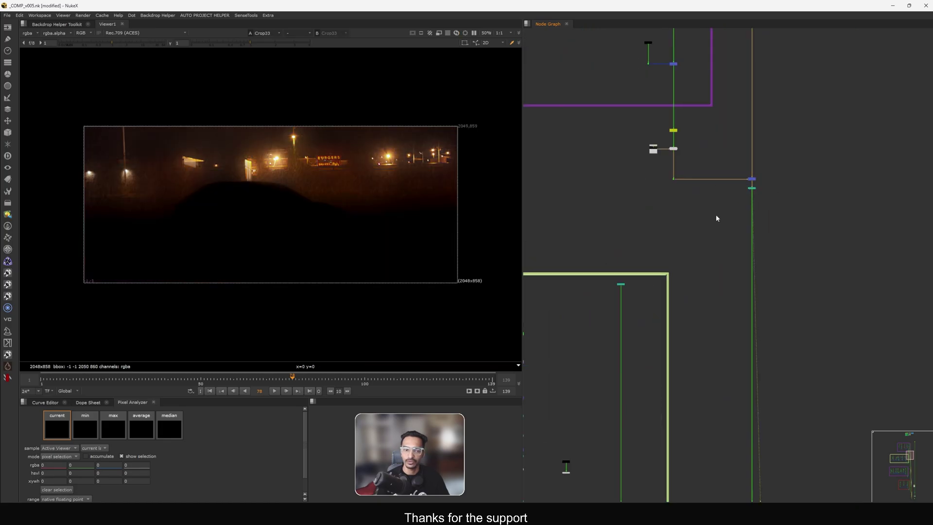
Step: Examine the far-rain branches inside the uppermost purple-outlined backdrop, highlighting the branches in turn
{"action": "middle_click_drag", "start_coordinate": [715, 215], "coordinate": [751, 219]}
{"action": "scroll", "coordinate": [698, 388], "scroll_direction": "down", "scroll_amount": 4}
{"action": "middle_click_drag", "start_coordinate": [694, 387], "coordinate": [684, 236]}
{"action": "middle_click_drag", "start_coordinate": [684, 189], "coordinate": [758, 331]}
{"action": "scroll", "coordinate": [683, 110], "scroll_direction": "up", "scroll_amount": 2}
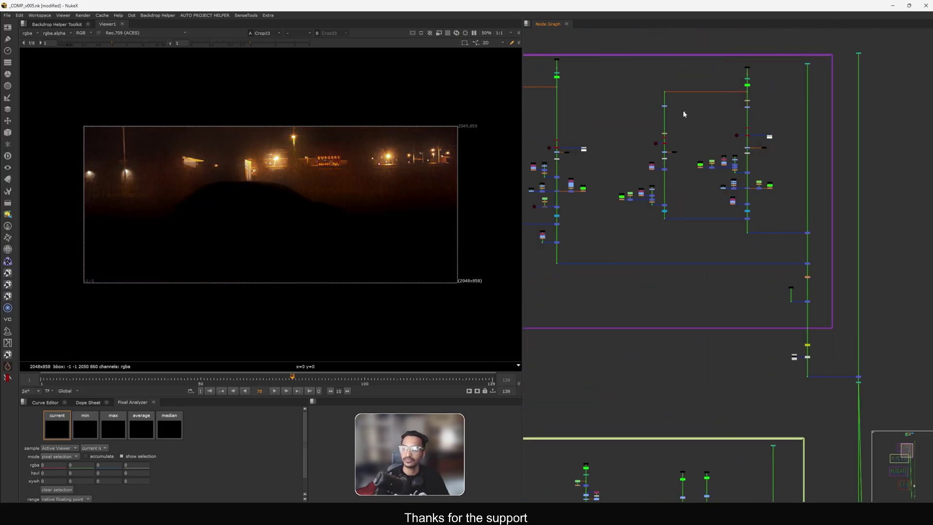
{"action": "left_click_drag", "start_coordinate": [684, 112], "coordinate": [797, 219]}
{"action": "middle_click_drag", "start_coordinate": [699, 126], "coordinate": [737, 127]}
{"action": "left_click_drag", "start_coordinate": [723, 80], "coordinate": [644, 228]}
{"action": "middle_click_drag", "start_coordinate": [610, 210], "coordinate": [723, 210]}
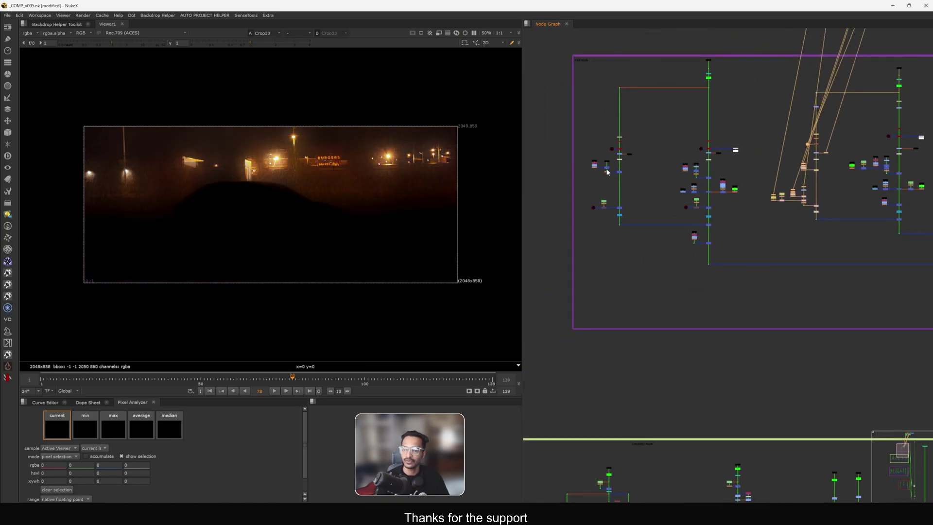
{"action": "left_click", "coordinate": [674, 180]}
Step: View the first far-rain branch at Dot13, then the second branch's end dot and its merge at Merge6
{"action": "middle_click_drag", "start_coordinate": [717, 252], "coordinate": [674, 224]}
{"action": "left_click_drag", "start_coordinate": [675, 224], "coordinate": [658, 245]}
{"action": "key", "text": "1"}
{"action": "middle_click_drag", "start_coordinate": [738, 227], "coordinate": [650, 231]}
{"action": "left_click", "coordinate": [748, 223]}
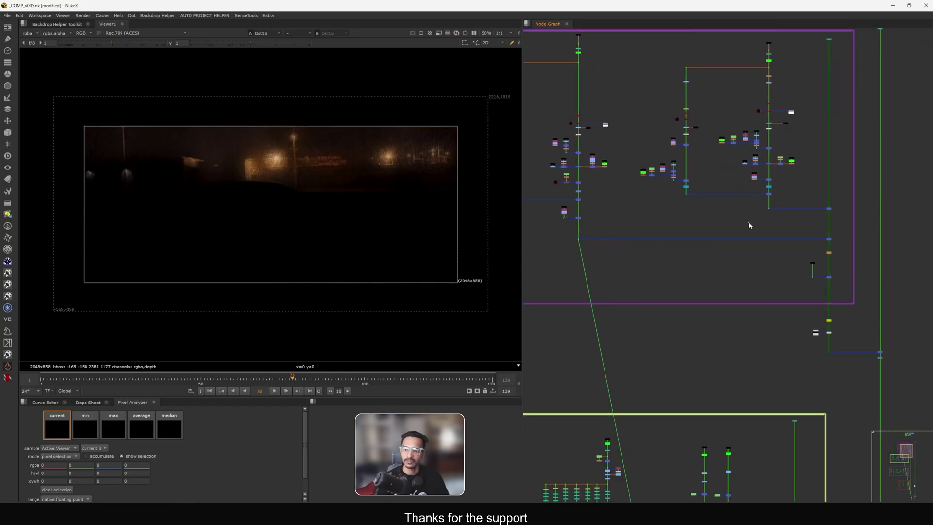
{"action": "left_click_drag", "start_coordinate": [748, 222], "coordinate": [792, 201]}
{"action": "key", "text": "1"}
{"action": "middle_click_drag", "start_coordinate": [798, 208], "coordinate": [713, 213]}
{"action": "scroll", "coordinate": [726, 202], "scroll_direction": "up", "scroll_amount": 2}
{"action": "left_click", "coordinate": [751, 219], "text": "ctrl"}
{"action": "key", "text": "1"}
Step: View Merge7 and compare the combined far rain with the node disabled and enabled
{"action": "middle_click_drag", "start_coordinate": [752, 253], "coordinate": [725, 226]}
{"action": "scroll", "coordinate": [725, 227], "scroll_direction": "up", "scroll_amount": 4}
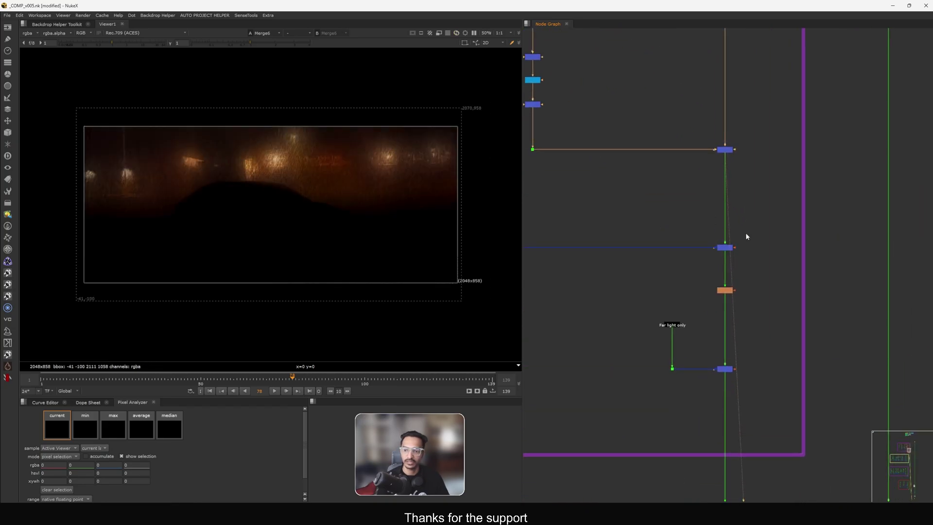
{"action": "left_click_drag", "start_coordinate": [763, 232], "coordinate": [691, 265]}
{"action": "key", "text": "1"}
{"action": "middle_click_drag", "start_coordinate": [692, 278], "coordinate": [682, 234]}
{"action": "scroll", "coordinate": [684, 231], "scroll_direction": "up", "scroll_amount": 4}
{"action": "key", "text": "d"}
{"action": "key", "text": "d"}
{"action": "key", "text": "d"}
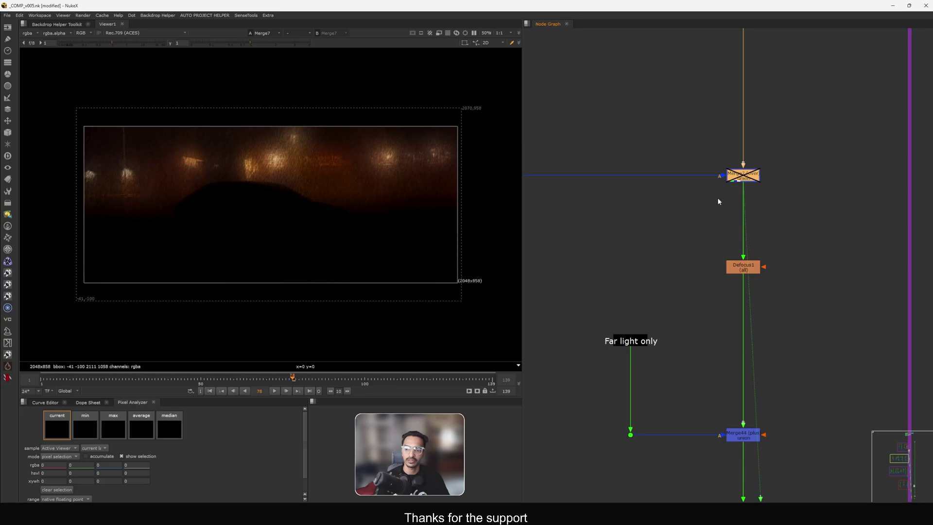
{"action": "key", "text": "d"}
{"action": "key", "text": "d"}
{"action": "key", "text": "d"}
Step: View the combined far rain after the Defocus1 node
{"action": "middle_click", "coordinate": [802, 149]}
{"action": "scroll", "coordinate": [804, 147], "scroll_direction": "up", "scroll_amount": 1}
{"action": "middle_click_drag", "start_coordinate": [779, 150], "coordinate": [739, 172]}
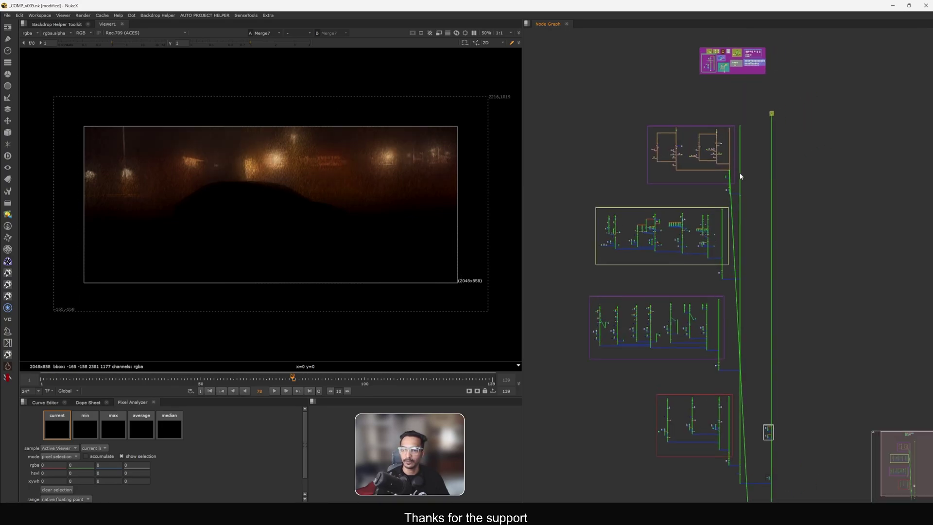
{"action": "scroll", "coordinate": [740, 175], "scroll_direction": "up", "scroll_amount": 6}
{"action": "left_click", "coordinate": [728, 182]}
{"action": "key", "text": "1"}
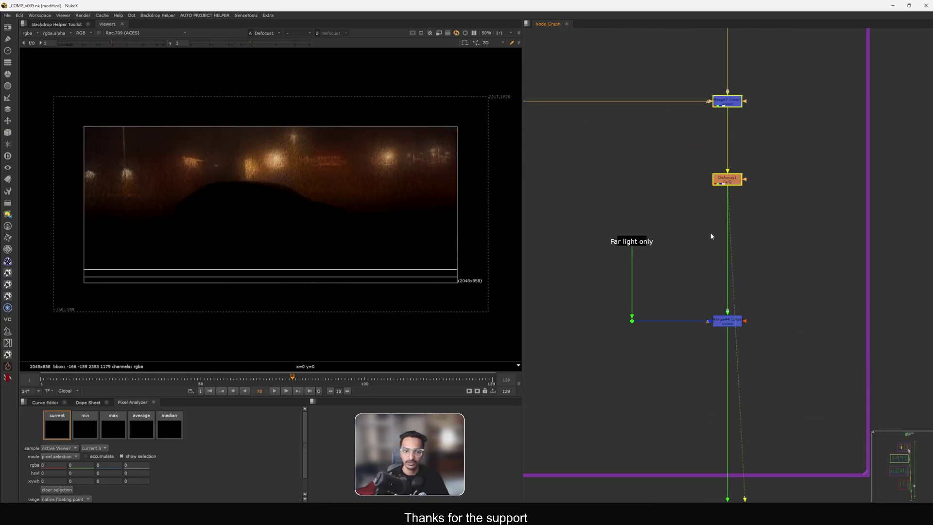
Step: View the rain and light combination at Merge44, then its "Far light only" input stamp
{"action": "middle_click_drag", "start_coordinate": [702, 287], "coordinate": [691, 203]}
{"action": "left_click_drag", "start_coordinate": [781, 202], "coordinate": [675, 270]}
{"action": "key", "text": "1"}
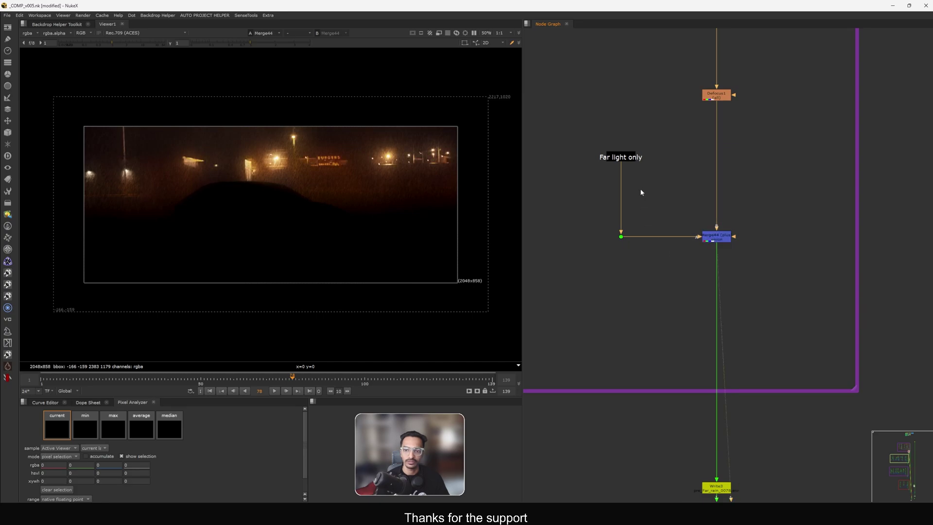
{"action": "left_click_drag", "start_coordinate": [683, 135], "coordinate": [567, 184]}
{"action": "key", "text": "1"}
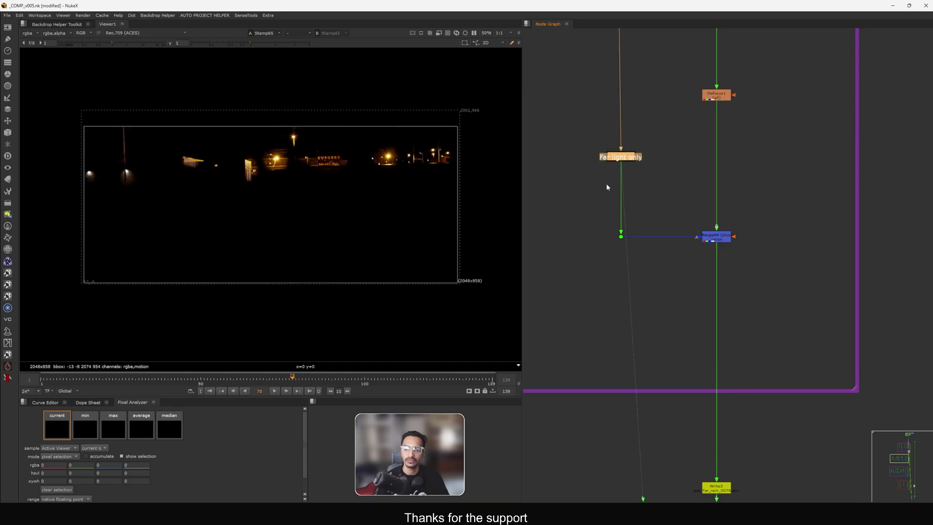
Step: View the far-rain output at Dot34, just before it joins the main trunk
{"action": "scroll", "coordinate": [675, 289], "scroll_direction": "down", "scroll_amount": 5}
{"action": "middle_click_drag", "start_coordinate": [679, 306], "coordinate": [661, 185]}
{"action": "middle_click_drag", "start_coordinate": [692, 268], "coordinate": [665, 188]}
{"action": "left_click_drag", "start_coordinate": [698, 243], "coordinate": [641, 283]}
{"action": "key", "text": "1"}
{"action": "middle_click_drag", "start_coordinate": [670, 273], "coordinate": [658, 248]}
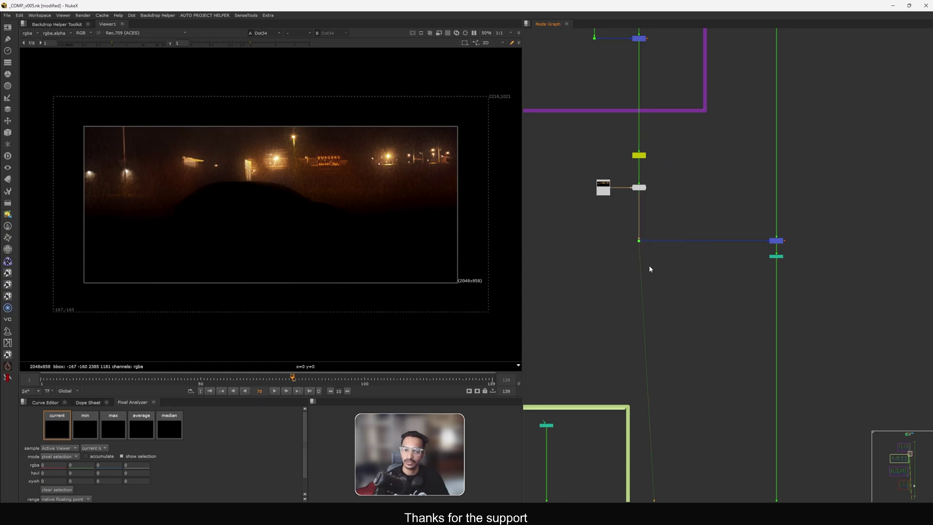
Step: View Merge54, where the yellow-outlined section joins the main trunk
{"action": "scroll", "coordinate": [666, 304], "scroll_direction": "down", "scroll_amount": 8}
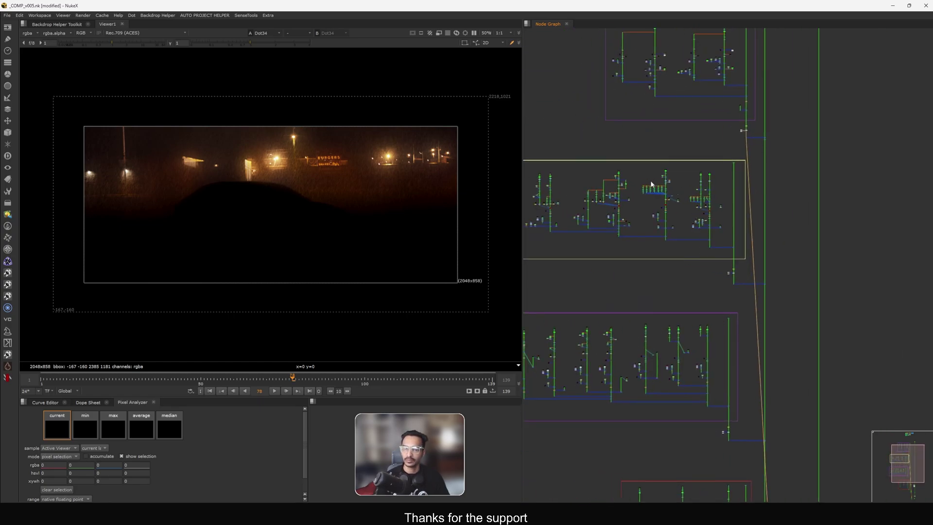
{"action": "middle_click_drag", "start_coordinate": [651, 184], "coordinate": [673, 176]}
{"action": "scroll", "coordinate": [798, 272], "scroll_direction": "up", "scroll_amount": 2}
{"action": "left_click_drag", "start_coordinate": [808, 263], "coordinate": [765, 293]}
{"action": "key", "text": "1"}
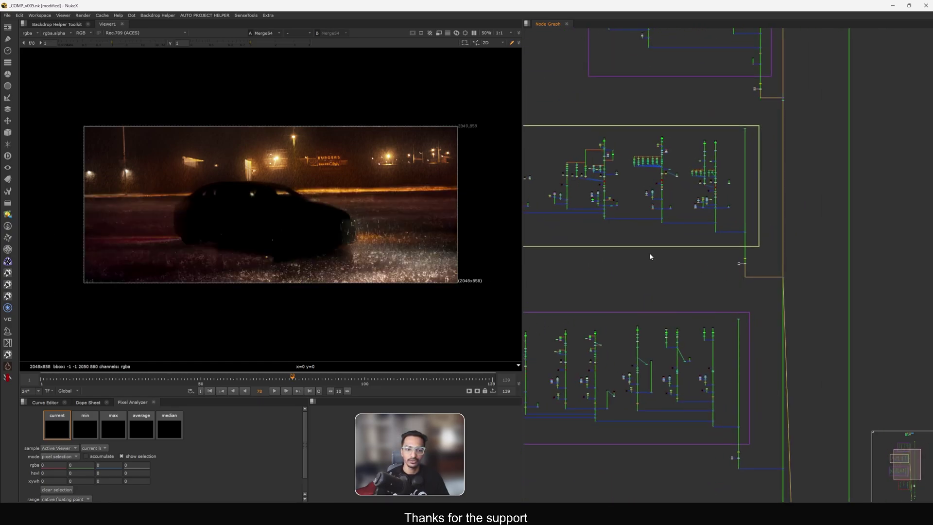
Step: View the keyed Rain_on_Ground_Wide_3_3752_4K element at Keyer12 in the yellow-outlined section
{"action": "scroll", "coordinate": [704, 184], "scroll_direction": "up", "scroll_amount": 5}
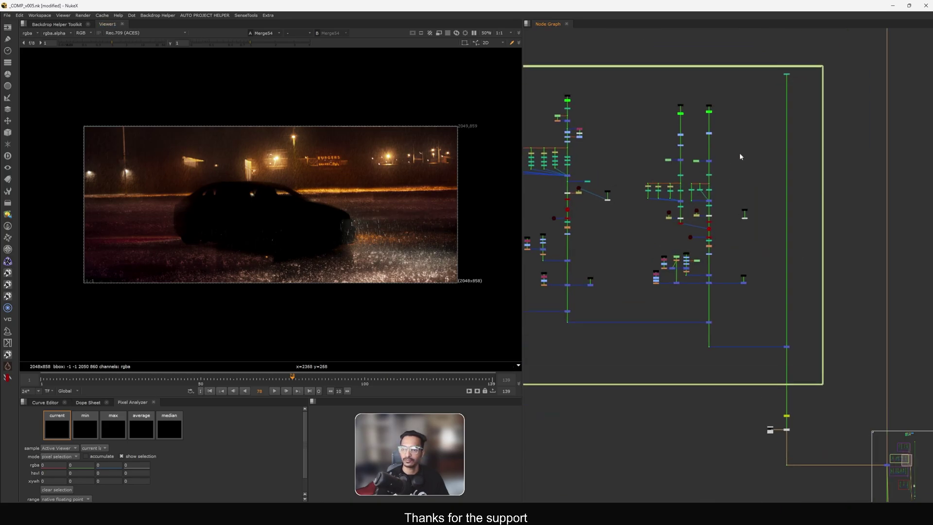
{"action": "key", "text": "1"}
{"action": "middle_click_drag", "start_coordinate": [687, 257], "coordinate": [722, 344]}
{"action": "left_click_drag", "start_coordinate": [761, 126], "coordinate": [707, 156]}
{"action": "key", "text": "1"}
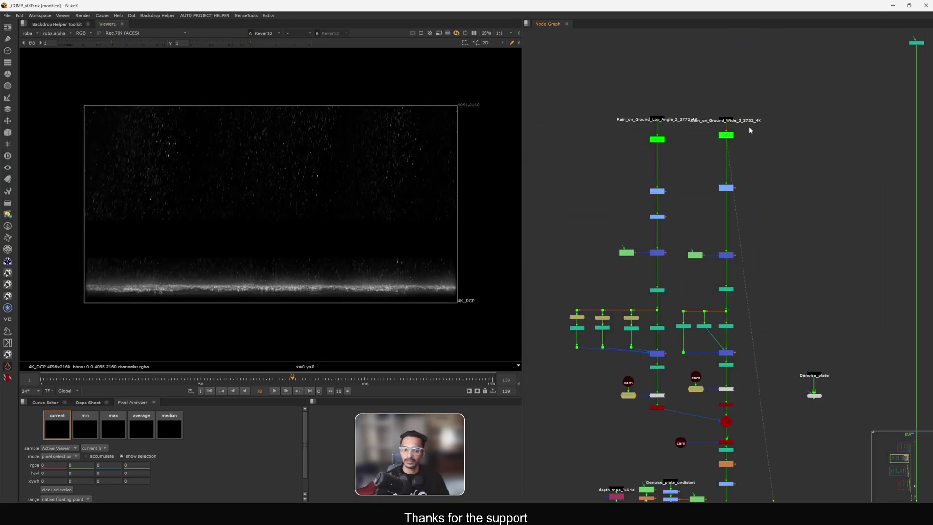
{"action": "scroll", "coordinate": [735, 152], "scroll_direction": "up", "scroll_amount": 2}
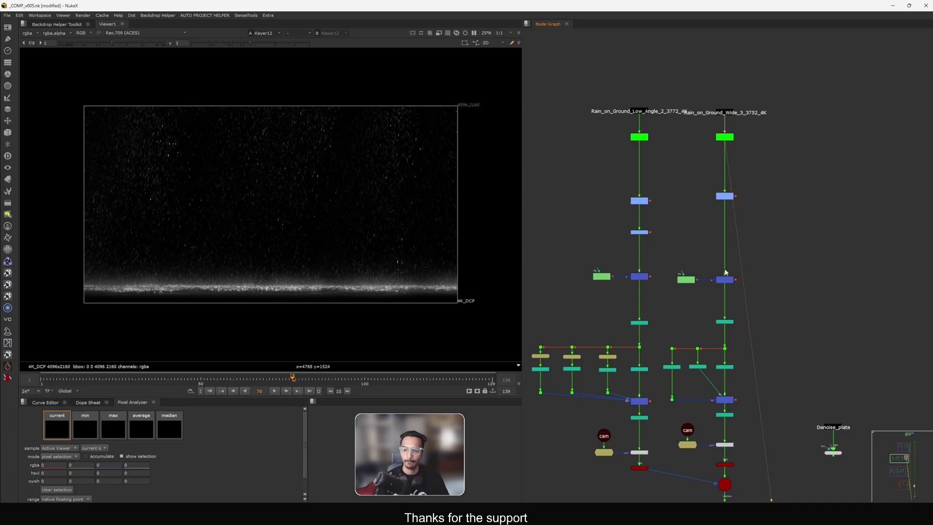
Step: View the Rain_on_Ground_Wide_3_3752_4K branch at successive nodes down to Merge69
{"action": "middle_click_drag", "start_coordinate": [725, 272], "coordinate": [714, 201]}
{"action": "left_click_drag", "start_coordinate": [738, 184], "coordinate": [685, 206]}
{"action": "key", "text": "1"}
{"action": "key", "text": "1"}
{"action": "scroll", "coordinate": [708, 252], "scroll_direction": "up", "scroll_amount": 5}
{"action": "left_click", "coordinate": [726, 247]}
{"action": "key", "text": "1"}
{"action": "middle_click_drag", "start_coordinate": [714, 357], "coordinate": [694, 208]}
{"action": "left_click", "coordinate": [705, 337]}
{"action": "key", "text": "1"}
{"action": "middle_click_drag", "start_coordinate": [637, 305], "coordinate": [664, 256]}
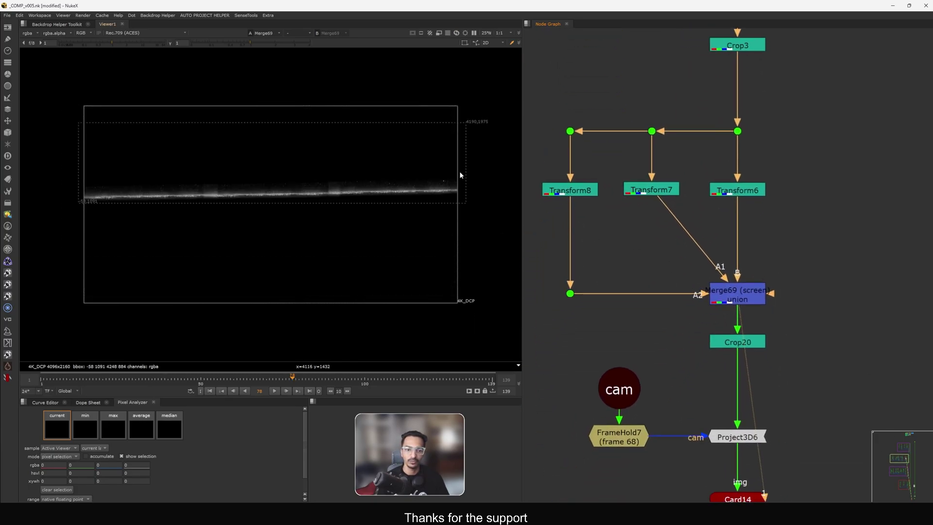
Step: View the Transform6, Transform7 and Transform8 copies, followed by the Crop20 output
{"action": "left_click", "coordinate": [738, 191]}
{"action": "key", "text": "1"}
{"action": "left_click", "coordinate": [661, 192]}
{"action": "key", "text": "1"}
{"action": "left_click_drag", "start_coordinate": [577, 193], "coordinate": [572, 194]}
{"action": "key", "text": "1"}
{"action": "middle_click_drag", "start_coordinate": [686, 318], "coordinate": [646, 230]}
{"action": "left_click", "coordinate": [701, 258]}
{"action": "key", "text": "1"}
Step: View Project3D6 and inspect the projected rain on Card14 in the 3D scene from another angle
{"action": "middle_click_drag", "start_coordinate": [701, 355], "coordinate": [700, 286]}
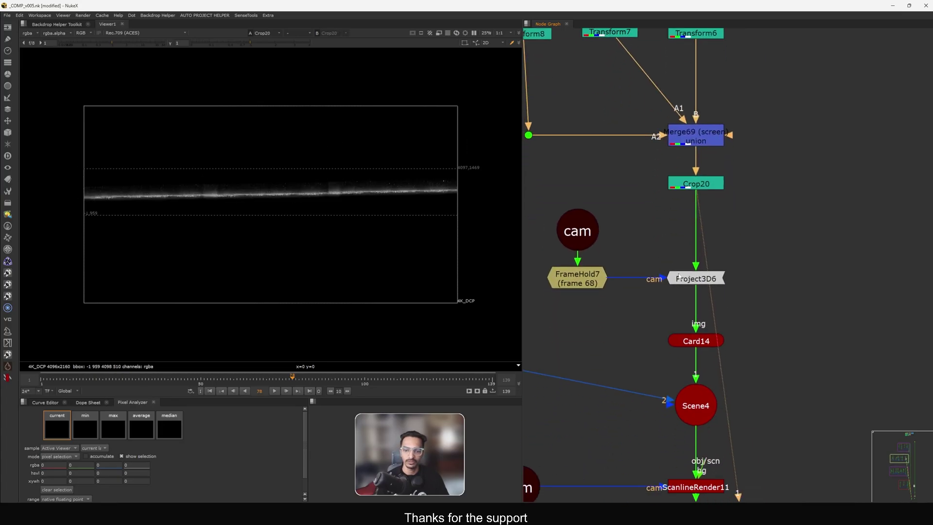
{"action": "left_click", "coordinate": [700, 285]}
{"action": "key", "text": "1"}
{"action": "left_click", "coordinate": [695, 339]}
{"action": "key", "text": "1"}
{"action": "middle_click_drag", "start_coordinate": [716, 363], "coordinate": [723, 268]}
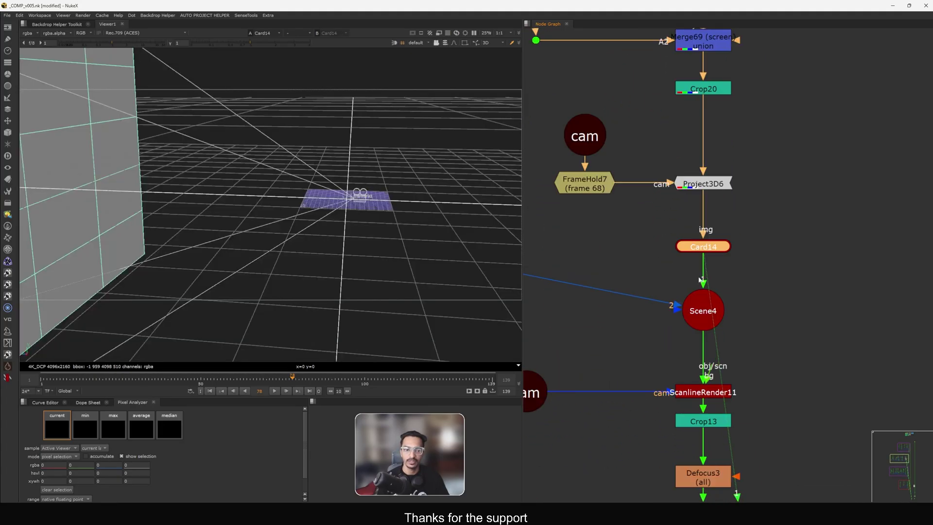
{"action": "left_click_drag", "start_coordinate": [284, 227], "coordinate": [127, 197], "text": "ctrl"}
{"action": "left_click_drag", "start_coordinate": [343, 202], "coordinate": [189, 191], "text": "ctrl"}
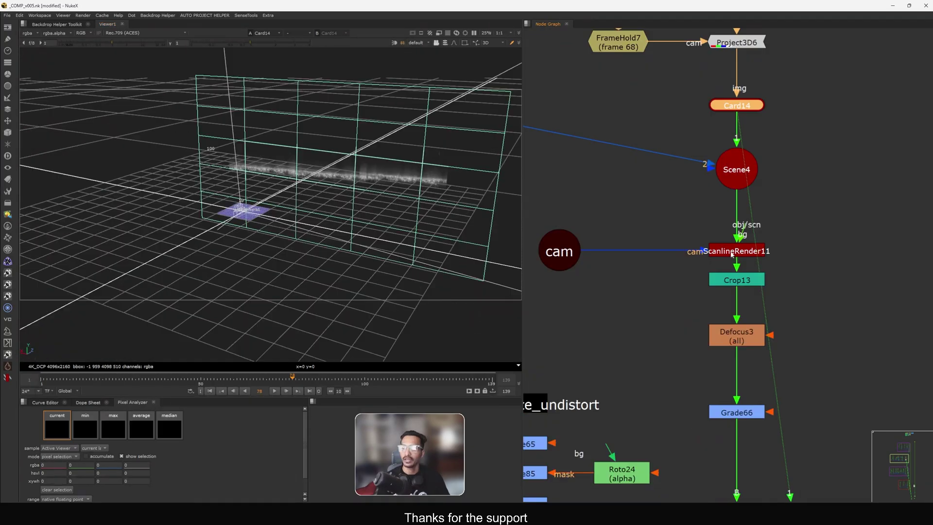
Step: View the rain render at ScanlineRender11 and the merge with the undistorted plate at Merge66
{"action": "left_click", "coordinate": [729, 252]}
{"action": "key", "text": "1"}
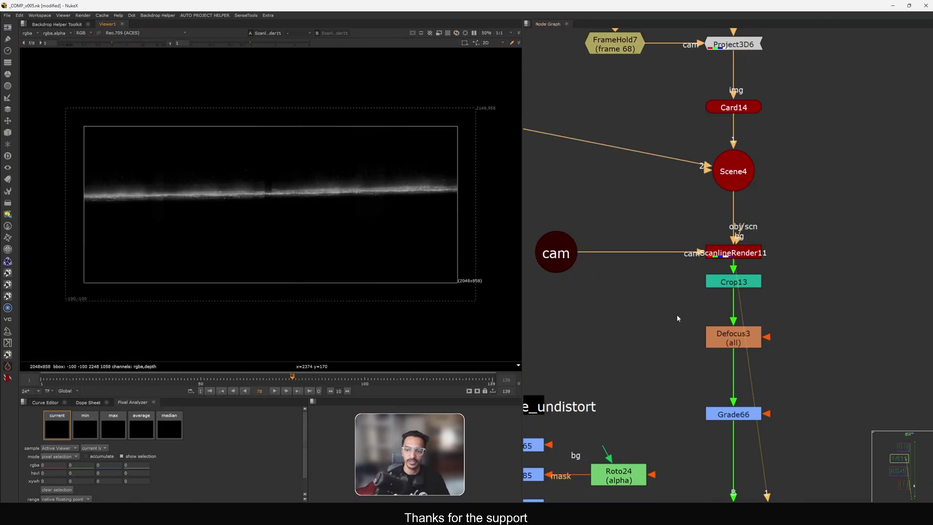
{"action": "scroll", "coordinate": [678, 318], "scroll_direction": "down", "scroll_amount": 6}
{"action": "left_click", "coordinate": [723, 317]}
{"action": "key", "text": "1"}
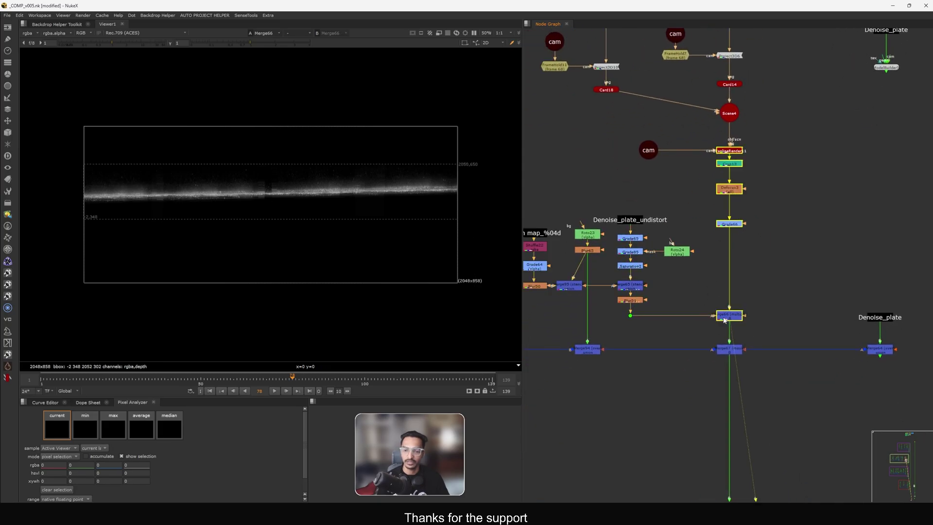
Step: View the blurred Denoise_plate_undistort at Blur51 and the masked rain result at Merge67
{"action": "left_click", "coordinate": [702, 331]}
{"action": "middle_click_drag", "start_coordinate": [701, 331], "coordinate": [708, 321]}
{"action": "left_click", "coordinate": [635, 292]}
{"action": "key", "text": "1"}
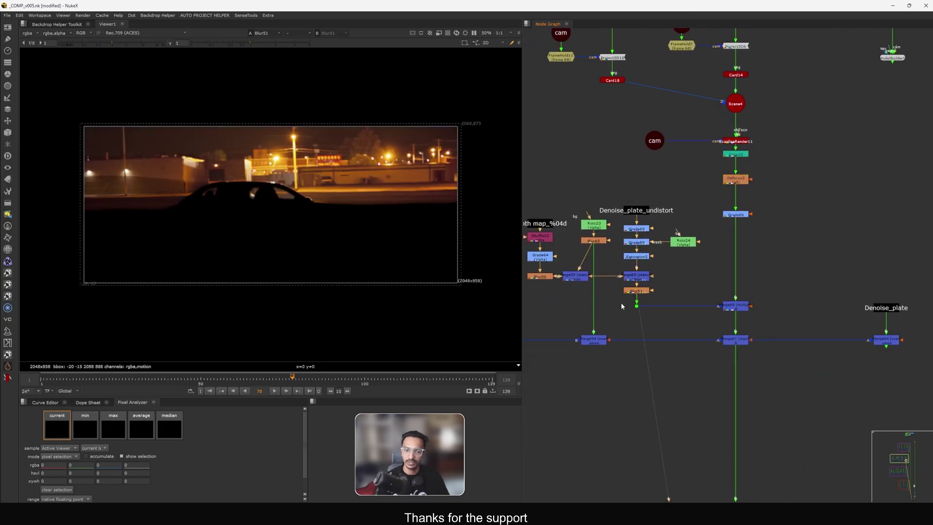
{"action": "middle_click_drag", "start_coordinate": [633, 297], "coordinate": [660, 314]}
{"action": "left_click", "coordinate": [758, 312]}
{"action": "key", "text": "1"}
Step: View the combined ground rain at Merge68 and locate the branches feeding into it
{"action": "left_click", "coordinate": [716, 322]}
{"action": "middle_click_drag", "start_coordinate": [716, 322], "coordinate": [676, 331]}
{"action": "scroll", "coordinate": [344, 179], "scroll_direction": "up", "scroll_amount": 5}
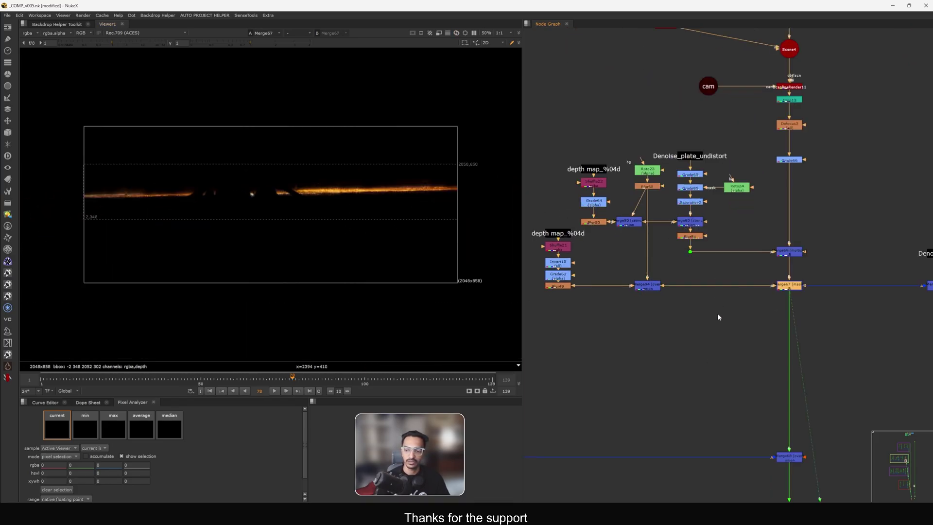
{"action": "scroll", "coordinate": [717, 317], "scroll_direction": "down", "scroll_amount": 8}
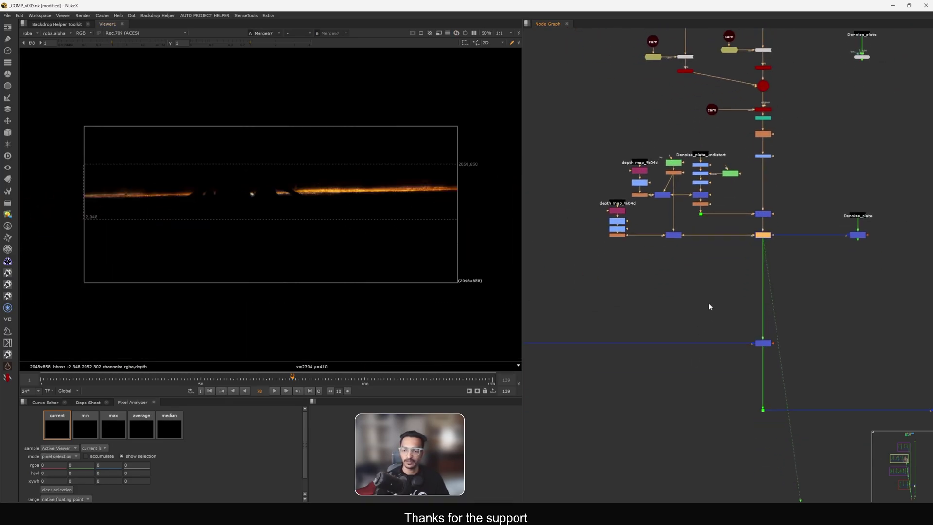
{"action": "scroll", "coordinate": [620, 352], "scroll_direction": "up", "scroll_amount": 3}
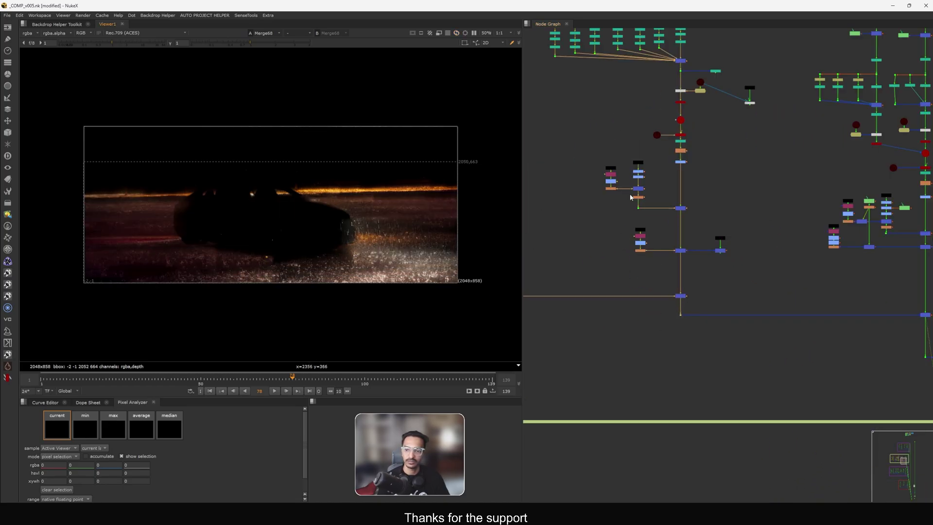
{"action": "scroll", "coordinate": [663, 230], "scroll_direction": "down", "scroll_amount": 6}
{"action": "middle_click_drag", "start_coordinate": [648, 254], "coordinate": [654, 258]}
{"action": "scroll", "coordinate": [595, 263], "scroll_direction": "up", "scroll_amount": 5}
{"action": "scroll", "coordinate": [594, 200], "scroll_direction": "up", "scroll_amount": 3}
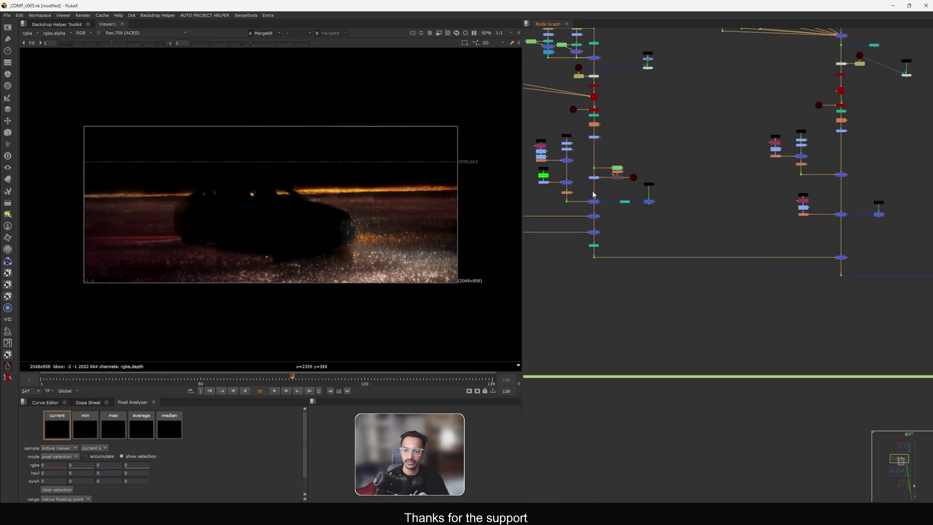
Step: View the foreground ground rain branch at Grade56, before the plate multiply
{"action": "left_click_drag", "start_coordinate": [582, 192], "coordinate": [604, 204]}
{"action": "key", "text": "1"}
{"action": "middle_click_drag", "start_coordinate": [602, 112], "coordinate": [655, 141]}
{"action": "scroll", "coordinate": [655, 142], "scroll_direction": "up", "scroll_amount": 3}
{"action": "left_click_drag", "start_coordinate": [655, 141], "coordinate": [627, 160]}
{"action": "key", "text": "1"}
{"action": "middle_click_drag", "start_coordinate": [623, 96], "coordinate": [674, 129]}
{"action": "scroll", "coordinate": [674, 130], "scroll_direction": "up", "scroll_amount": 3}
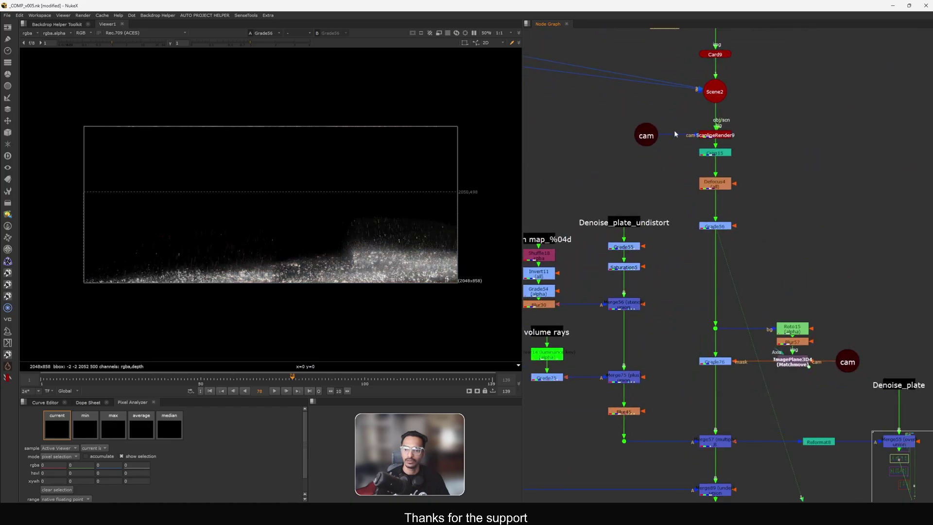
Step: View the foreground rain at ScanlineRender9 and Crop15, and its plate-multiplied result at Merge57
{"action": "left_click_drag", "start_coordinate": [650, 134], "coordinate": [645, 136]}
{"action": "left_click", "coordinate": [703, 136]}
{"action": "key", "text": "1"}
{"action": "left_click", "coordinate": [709, 153]}
{"action": "key", "text": "1"}
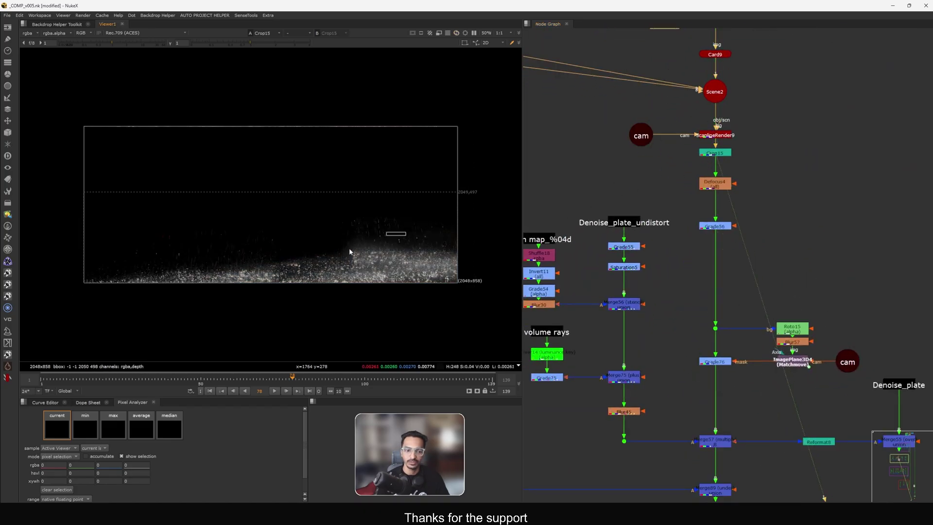
{"action": "middle_click_drag", "start_coordinate": [704, 308], "coordinate": [724, 240]}
{"action": "left_click", "coordinate": [703, 267]}
{"action": "key", "text": "1"}
{"action": "left_click", "coordinate": [703, 290]}
{"action": "key", "text": "1"}
Step: View the depth-stencilled plate at Merge56 and compare it with the source Denoise_plate_undistort
{"action": "middle_click_drag", "start_coordinate": [632, 191], "coordinate": [683, 167]}
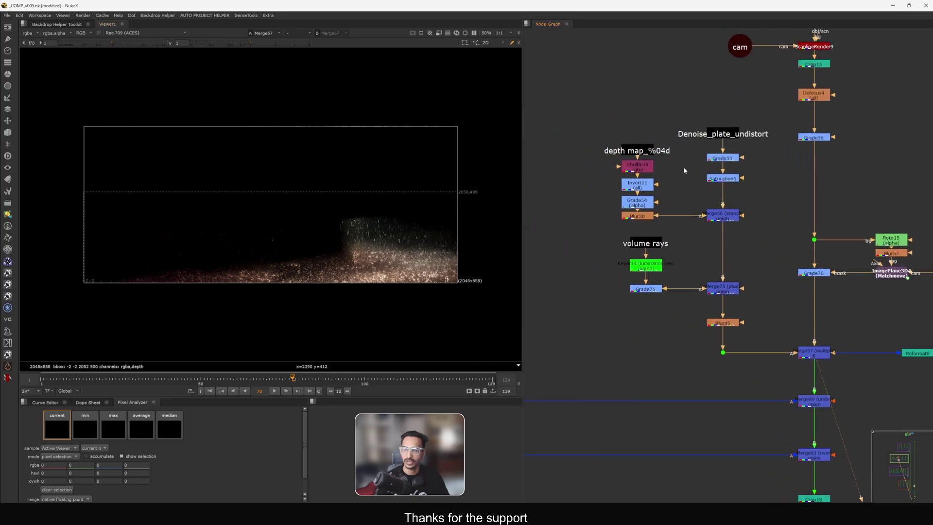
{"action": "left_click", "coordinate": [654, 242]}
{"action": "left_click", "coordinate": [717, 219]}
{"action": "key", "text": "1"}
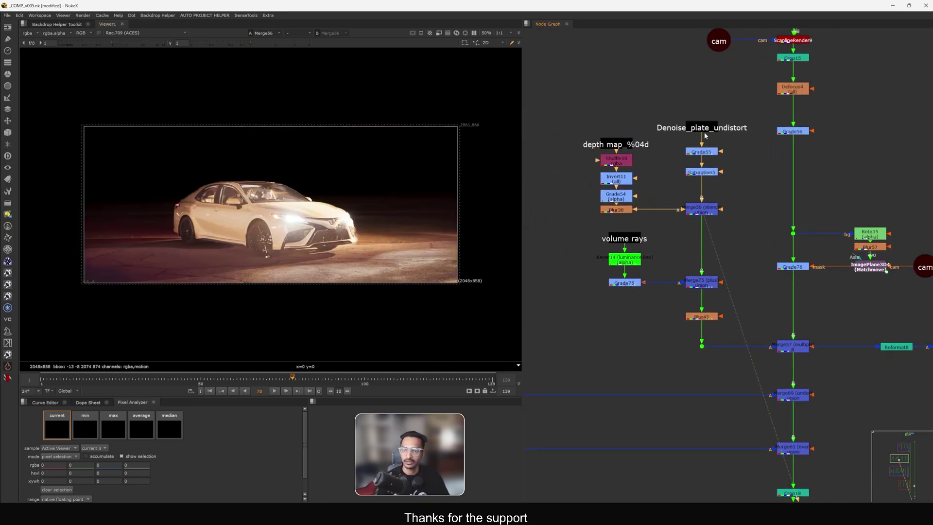
{"action": "left_click", "coordinate": [705, 134]}
{"action": "key", "text": "1"}
Step: Survey the GROUND RAIN backdrop and view the foreground rain at Defocus4
{"action": "scroll", "coordinate": [708, 164], "scroll_direction": "down", "scroll_amount": 10}
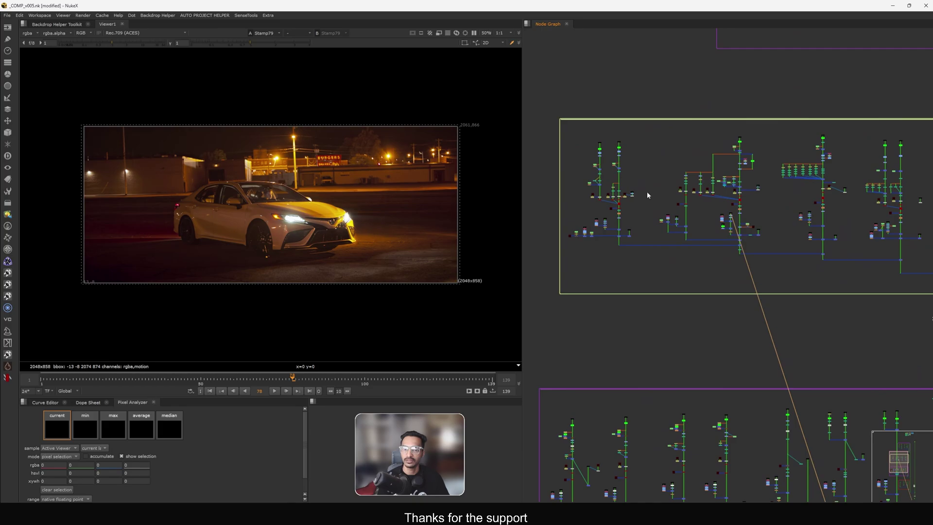
{"action": "scroll", "coordinate": [618, 179], "scroll_direction": "up", "scroll_amount": 10}
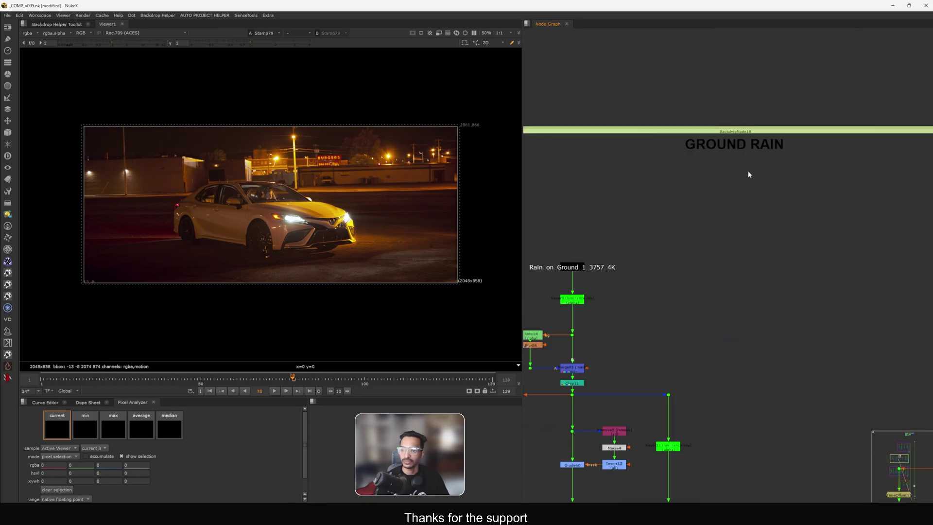
{"action": "scroll", "coordinate": [747, 152], "scroll_direction": "down", "scroll_amount": 5}
{"action": "scroll", "coordinate": [678, 207], "scroll_direction": "up", "scroll_amount": 6}
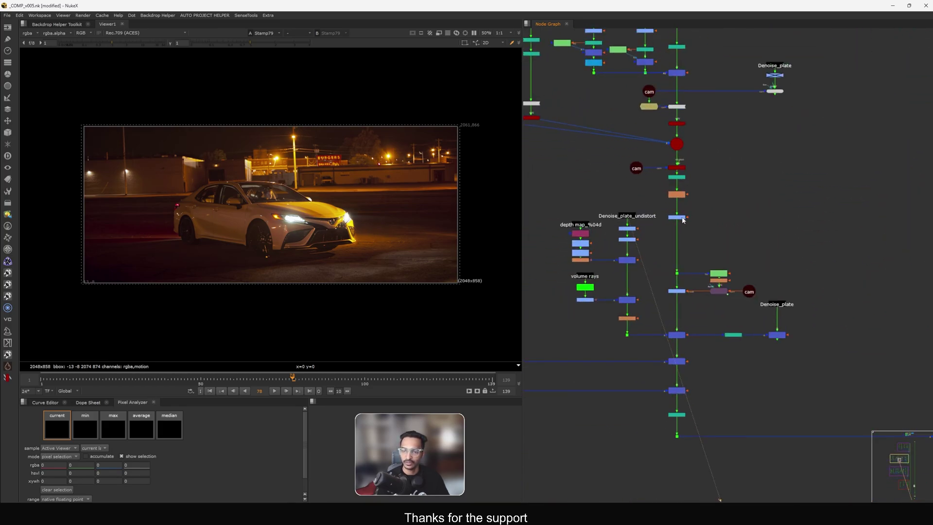
{"action": "left_click", "coordinate": [679, 176]}
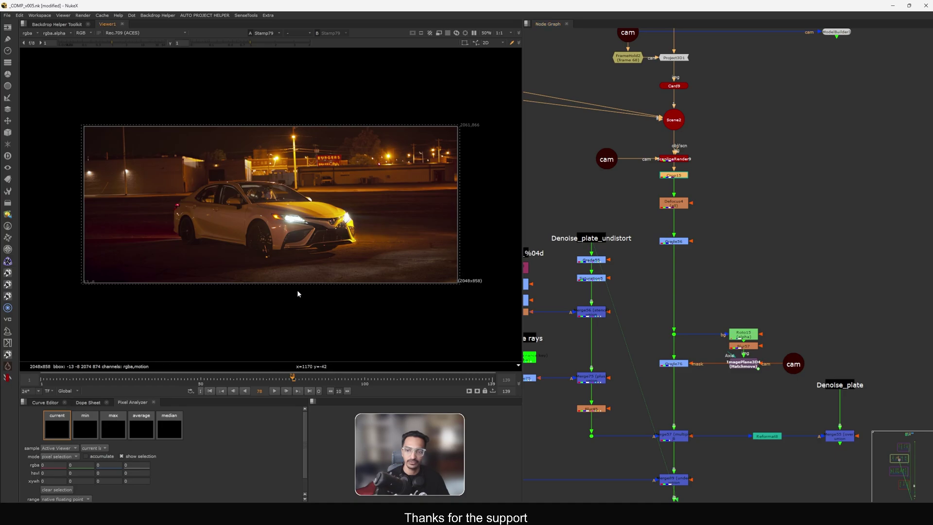
{"action": "middle_click_drag", "start_coordinate": [681, 234], "coordinate": [706, 268]}
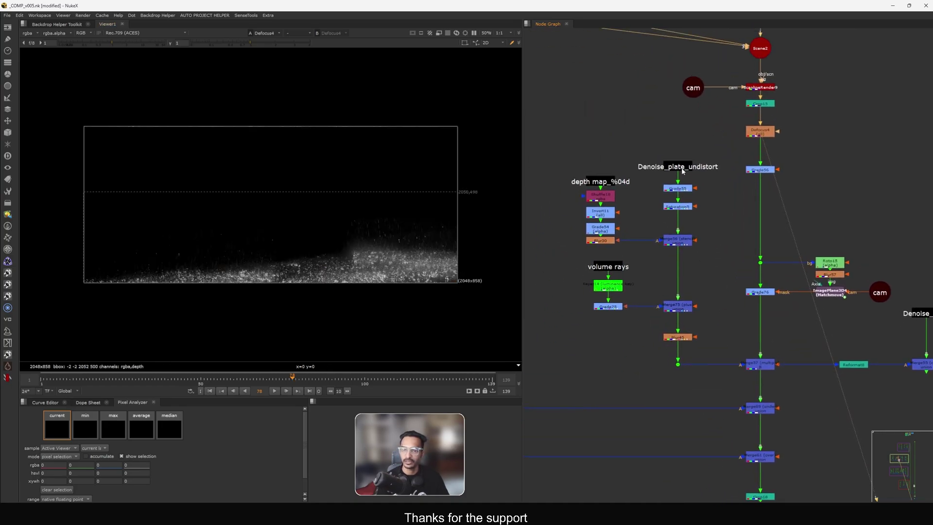
Step: View Denoise_plate_undistort, its depth-stencilled version at Merge56, and the volume rays addition at Merge75
{"action": "left_click", "coordinate": [681, 169]}
{"action": "key", "text": "1"}
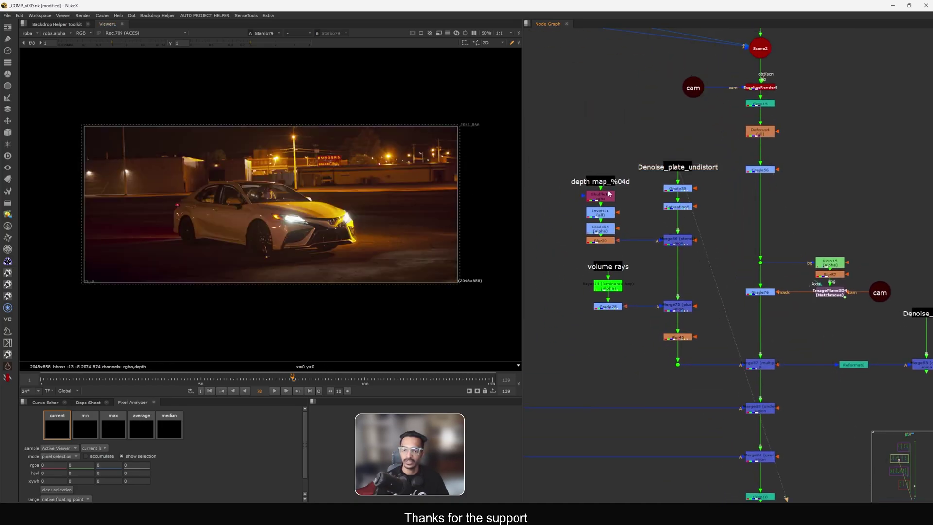
{"action": "key", "text": "1"}
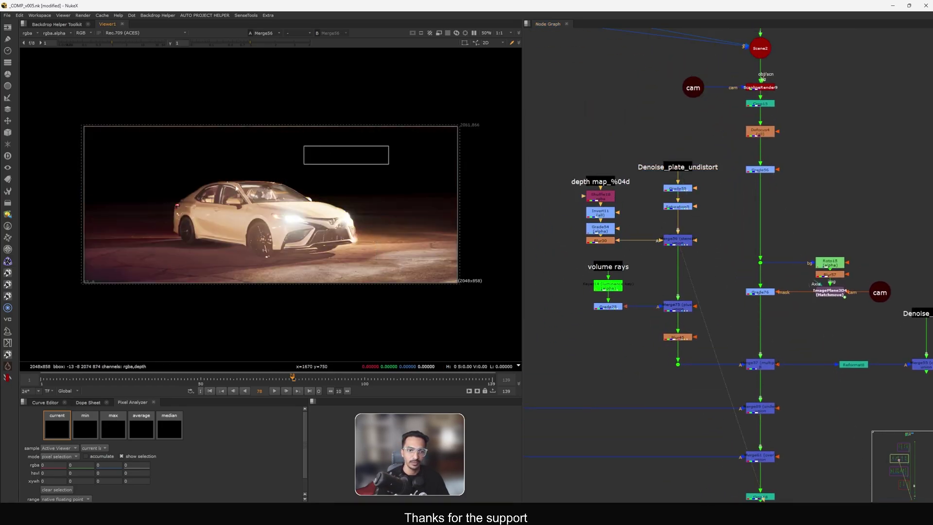
{"action": "middle_click_drag", "start_coordinate": [677, 302], "coordinate": [712, 231]}
{"action": "scroll", "coordinate": [712, 231], "scroll_direction": "up", "scroll_amount": 3}
{"action": "left_click", "coordinate": [712, 238]}
{"action": "key", "text": "1"}
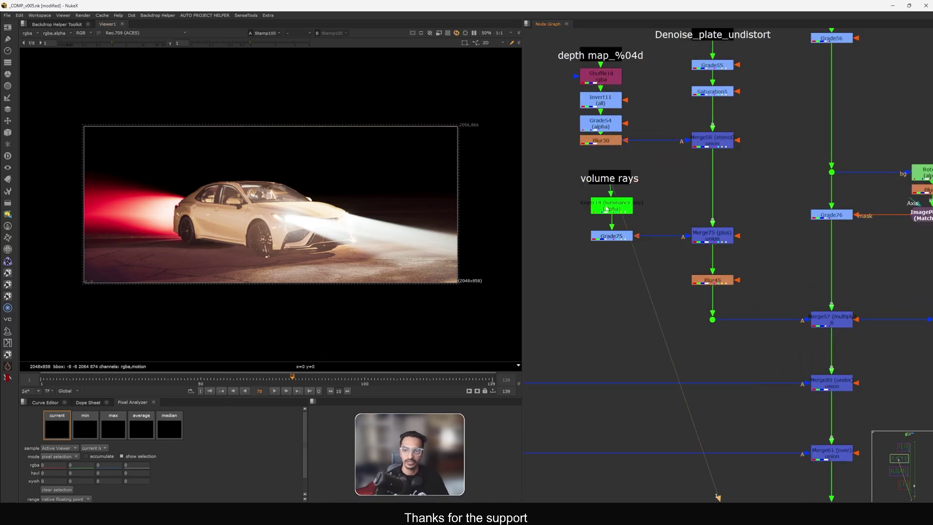
Step: View the volume rays at Grade75 and the blurred light colour at Blur45
{"action": "key", "text": "1"}
{"action": "left_click", "coordinate": [613, 237]}
{"action": "key", "text": "1"}
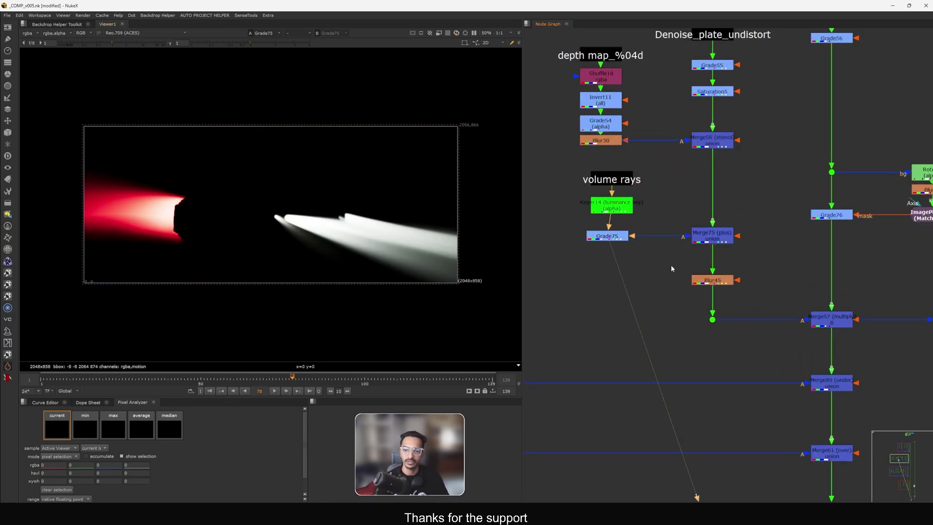
{"action": "middle_click_drag", "start_coordinate": [671, 265], "coordinate": [626, 258]}
{"action": "left_click", "coordinate": [577, 233]}
{"action": "left_click", "coordinate": [672, 278]}
{"action": "key", "text": "1"}
{"action": "middle_click_drag", "start_coordinate": [737, 298], "coordinate": [703, 281]}
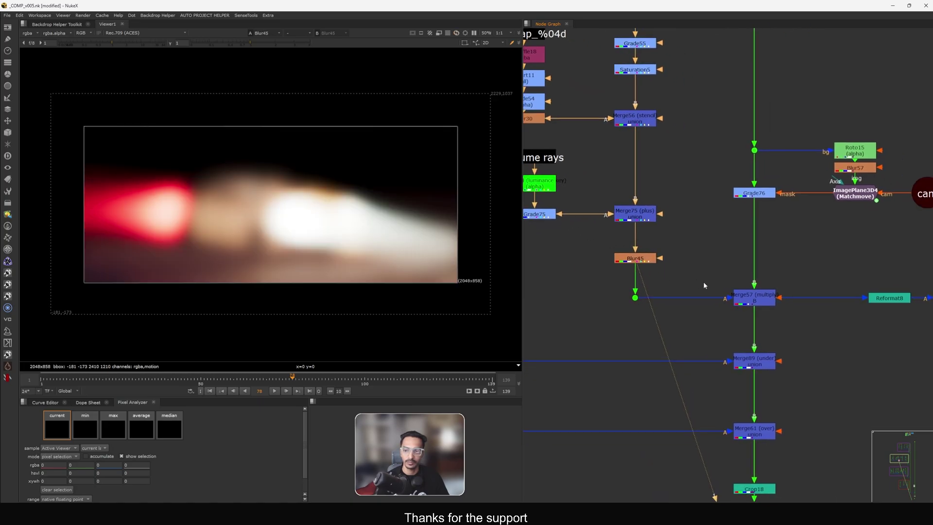
Step: View Merge57 and toggle Merge75 off and on to compare the rain with and without volume rays
{"action": "left_click", "coordinate": [753, 298]}
{"action": "key", "text": "1"}
{"action": "middle_click_drag", "start_coordinate": [663, 255], "coordinate": [679, 261]}
{"action": "key", "text": "d"}
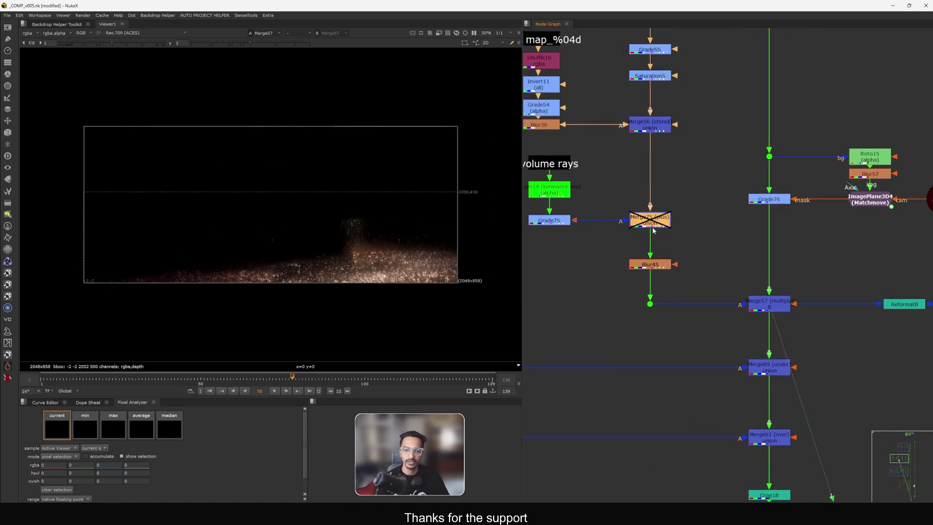
{"action": "key", "text": "d"}
{"action": "key", "text": "d"}
{"action": "key", "text": "d"}
{"action": "key", "text": "d"}
{"action": "key", "text": "d"}
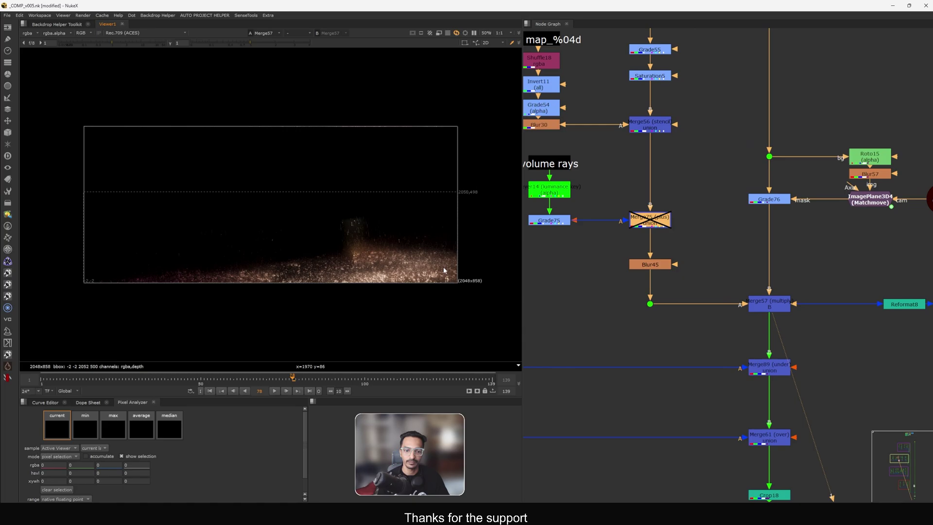
{"action": "scroll", "coordinate": [410, 231], "scroll_direction": "up", "scroll_amount": 5}
{"action": "key", "text": "d"}
{"action": "key", "text": "d"}
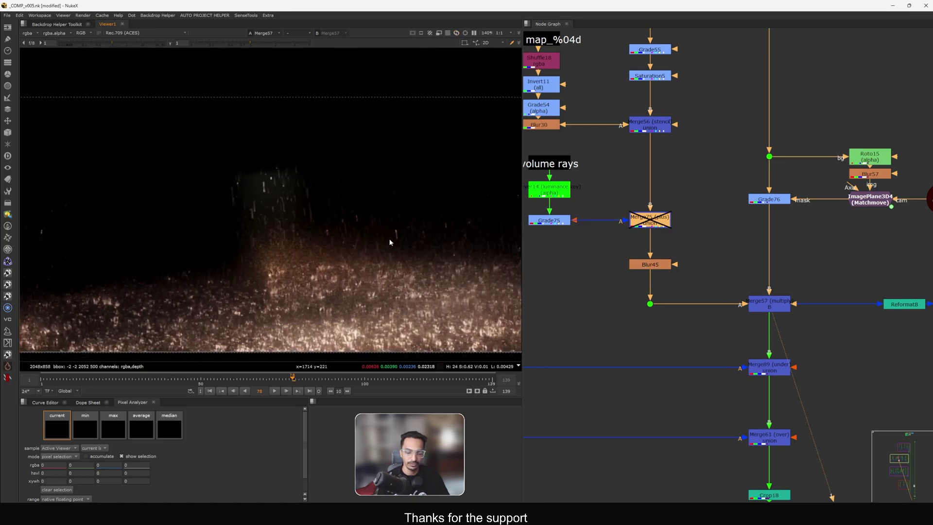
{"action": "scroll", "coordinate": [376, 240], "scroll_direction": "down", "scroll_amount": 5}
{"action": "scroll", "coordinate": [679, 272], "scroll_direction": "down", "scroll_amount": 3}
Step: View the inputs merged below Merge57 and the combined ground rain at Merge61
{"action": "left_click", "coordinate": [729, 320]}
{"action": "key", "text": "1"}
{"action": "middle_click_drag", "start_coordinate": [693, 332], "coordinate": [687, 275]}
{"action": "scroll", "coordinate": [661, 277], "scroll_direction": "down", "scroll_amount": 1}
{"action": "middle_click_drag", "start_coordinate": [570, 273], "coordinate": [801, 271]}
{"action": "left_click", "coordinate": [657, 261]}
{"action": "key", "text": "1"}
{"action": "middle_click_drag", "start_coordinate": [734, 279], "coordinate": [601, 268]}
{"action": "left_click", "coordinate": [824, 279]}
{"action": "key", "text": "1"}
Step: Locate the rear rain branch that feeds the combined ground rain and view its ScanlineRender10 output
{"action": "middle_click_drag", "start_coordinate": [797, 295], "coordinate": [752, 293]}
{"action": "middle_click_drag", "start_coordinate": [629, 275], "coordinate": [679, 270]}
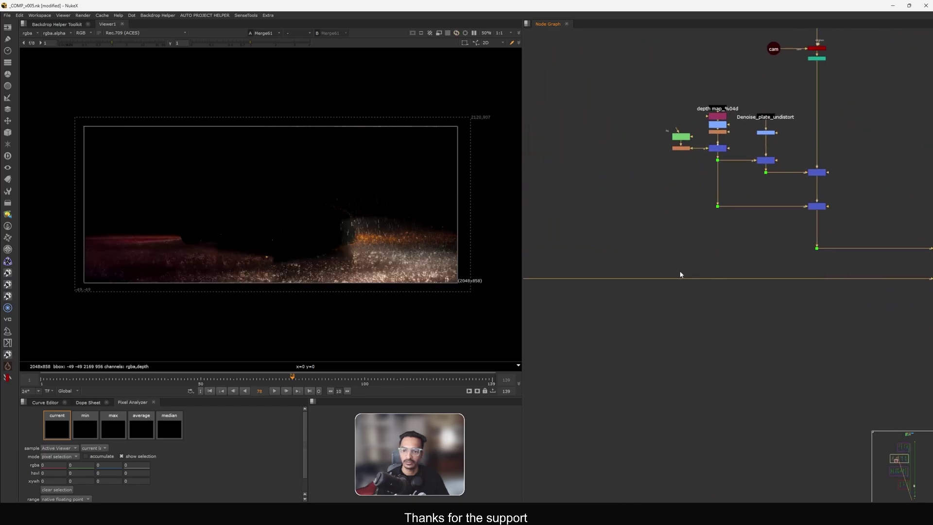
{"action": "scroll", "coordinate": [675, 293], "scroll_direction": "down", "scroll_amount": 4}
{"action": "scroll", "coordinate": [635, 212], "scroll_direction": "up", "scroll_amount": 4}
{"action": "left_click", "coordinate": [639, 212]}
{"action": "key", "text": "1"}
{"action": "middle_click_drag", "start_coordinate": [640, 212], "coordinate": [661, 208]}
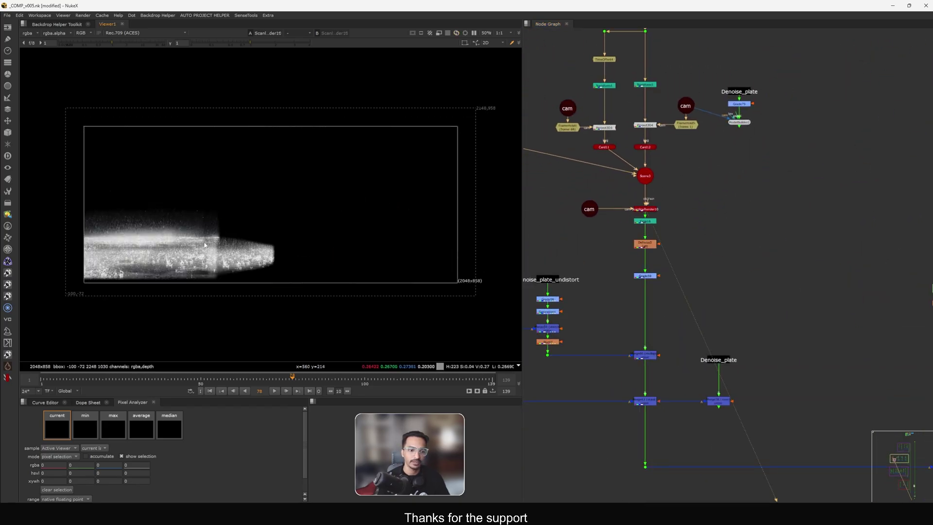
Step: View the blurred plate output at the dot below Blur47 and check its alpha channel
{"action": "middle_click_drag", "start_coordinate": [629, 322], "coordinate": [658, 284]}
{"action": "middle_click_drag", "start_coordinate": [585, 309], "coordinate": [663, 298]}
{"action": "scroll", "coordinate": [646, 293], "scroll_direction": "up", "scroll_amount": 2}
{"action": "left_click", "coordinate": [631, 302]}
{"action": "key", "text": "1"}
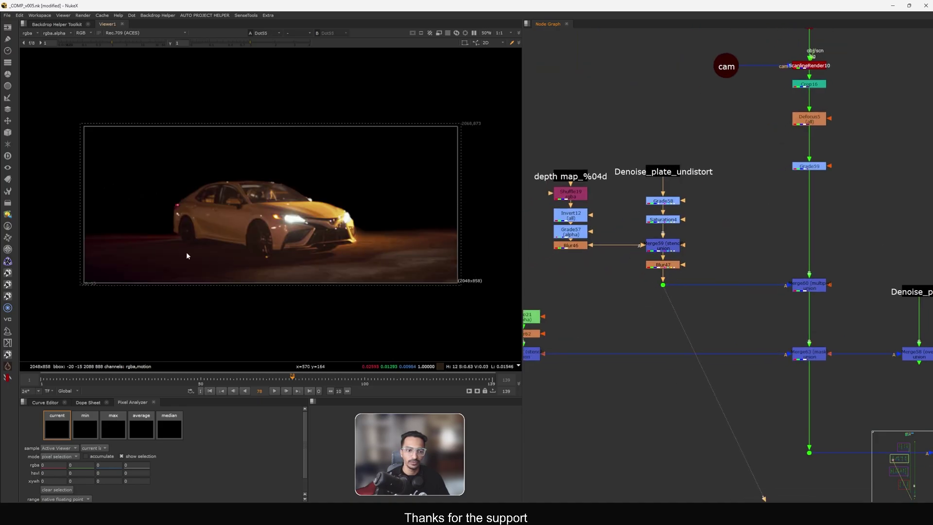
{"action": "key", "text": "a"}
{"action": "key", "text": "a"}
Step: View the plate-multiplied rear rain at Merge60 and the masked result at Merge63
{"action": "middle_click_drag", "start_coordinate": [746, 324], "coordinate": [698, 270]}
{"action": "left_click", "coordinate": [742, 243]}
{"action": "key", "text": "1"}
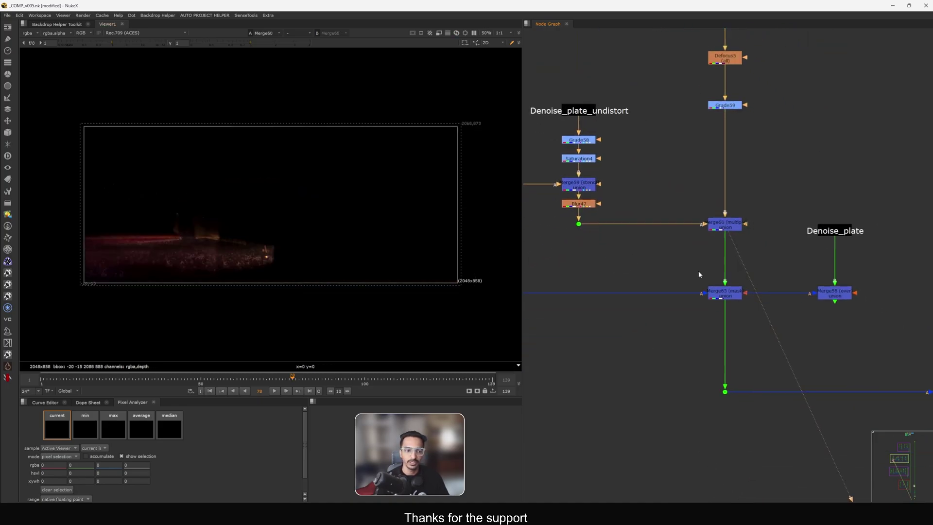
{"action": "left_click", "coordinate": [724, 292]}
{"action": "key", "text": "1"}
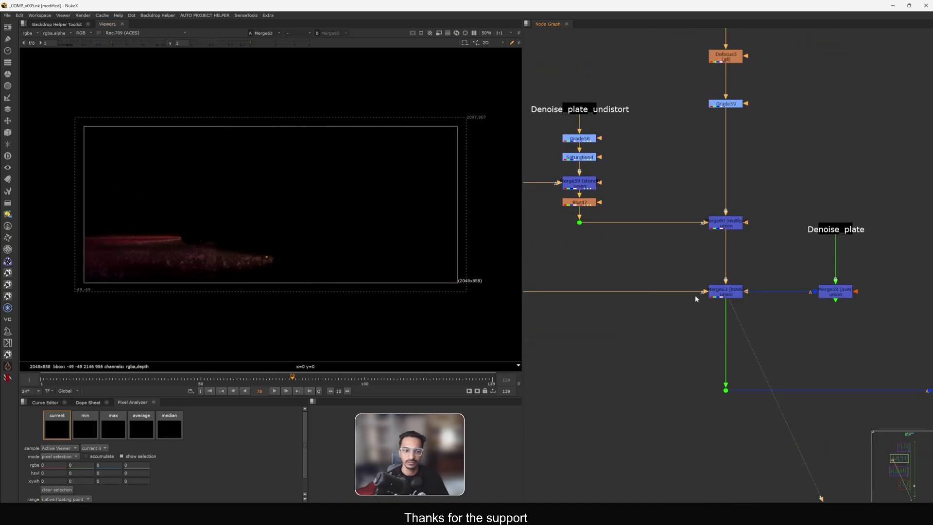
Step: Trace the mask input of Merge63 and view the combined car and ground matte at Merge87
{"action": "scroll", "coordinate": [710, 296], "scroll_direction": "down", "scroll_amount": 3}
{"action": "scroll", "coordinate": [654, 225], "scroll_direction": "up", "scroll_amount": 4}
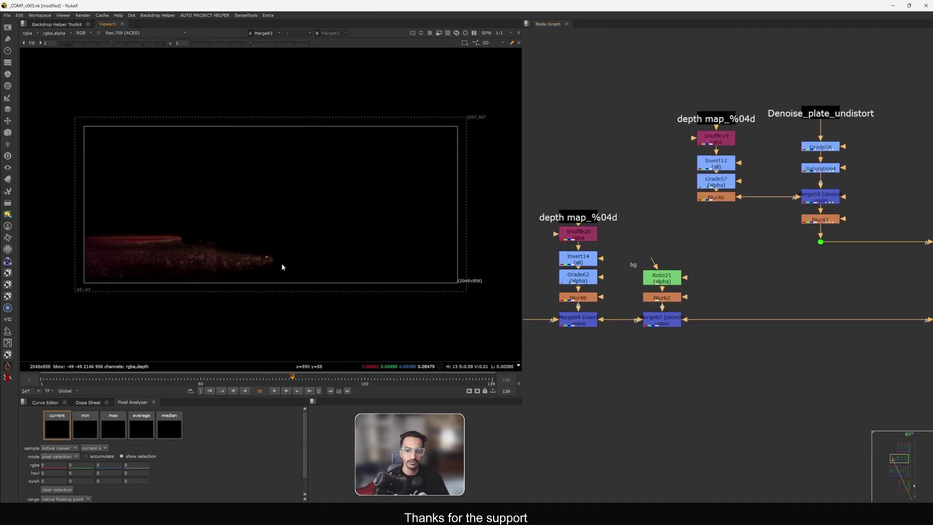
{"action": "scroll", "coordinate": [654, 296], "scroll_direction": "down", "scroll_amount": 3}
{"action": "scroll", "coordinate": [653, 293], "scroll_direction": "up", "scroll_amount": 2}
{"action": "key", "text": "1"}
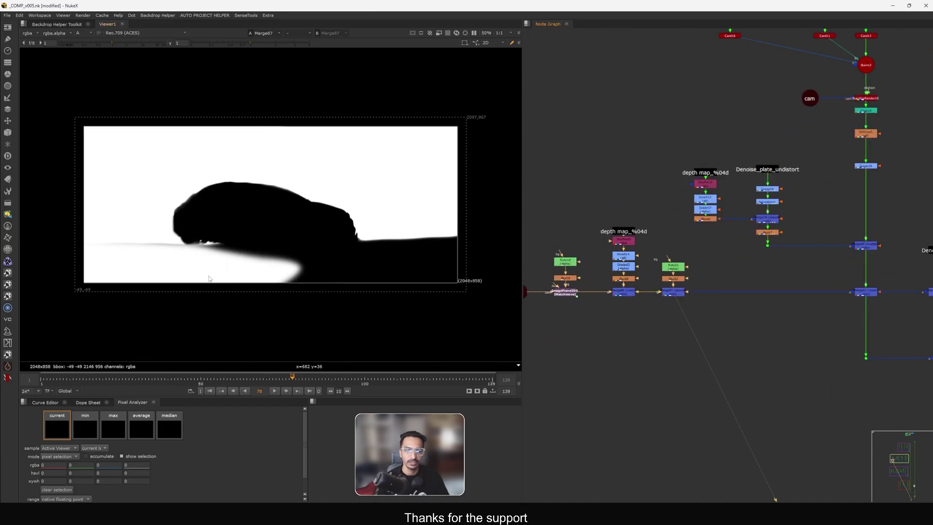
Step: View the depth map stamp, its blurred matte at Blur48, and the combined result at Merge84
{"action": "scroll", "coordinate": [587, 257], "scroll_direction": "up", "scroll_amount": 3}
{"action": "left_click", "coordinate": [718, 231]}
{"action": "key", "text": "1"}
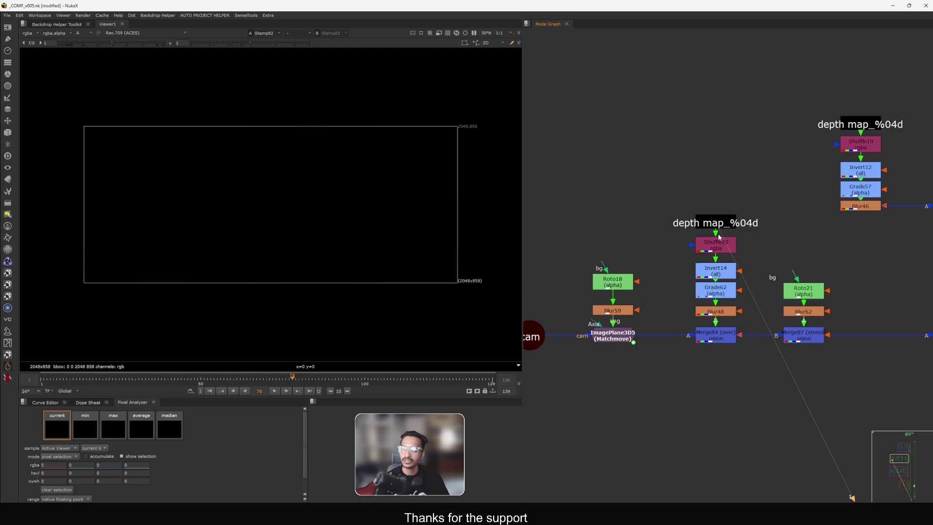
{"action": "left_click", "coordinate": [717, 311]}
{"action": "key", "text": "1"}
{"action": "middle_click_drag", "start_coordinate": [677, 321], "coordinate": [643, 276]}
{"action": "left_click", "coordinate": [680, 293]}
{"action": "key", "text": "1"}
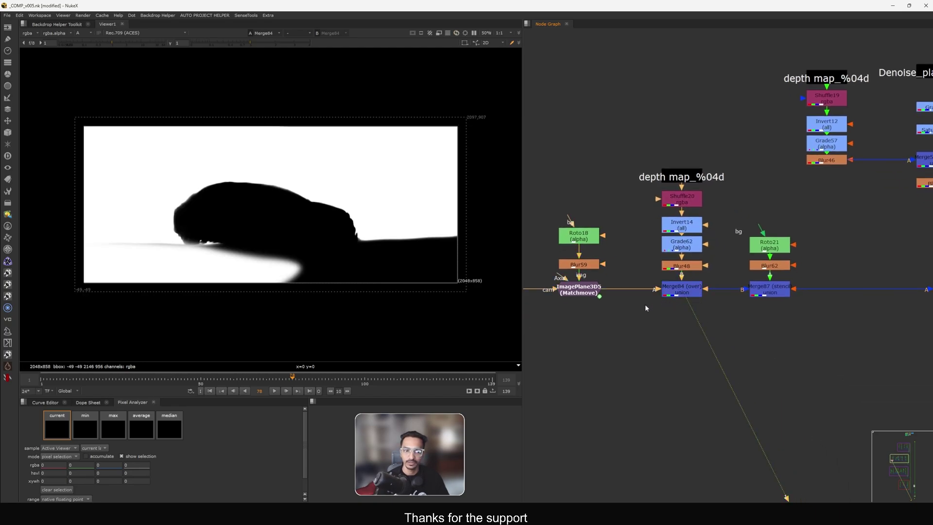
Step: Inspect the Roto18 shape and the camera-projected ImagePlane3D5 branch that feeds Merge84
{"action": "middle_click_drag", "start_coordinate": [655, 308], "coordinate": [718, 298]}
{"action": "double_click", "coordinate": [642, 234]}
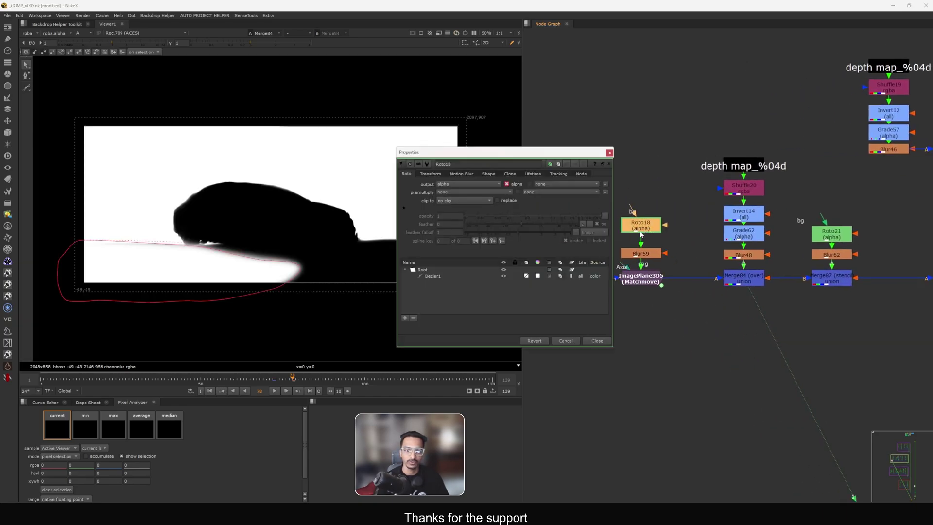
{"action": "left_click", "coordinate": [596, 340]}
{"action": "middle_click_drag", "start_coordinate": [606, 340], "coordinate": [661, 339]}
{"action": "left_click_drag", "start_coordinate": [557, 257], "coordinate": [765, 308]}
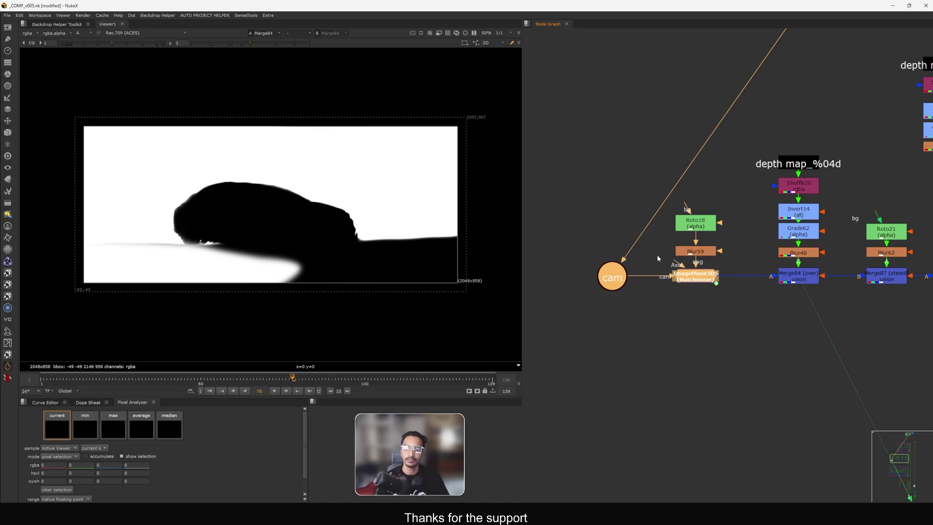
{"action": "left_click", "coordinate": [697, 228]}
{"action": "middle_click_drag", "start_coordinate": [760, 269], "coordinate": [619, 270]}
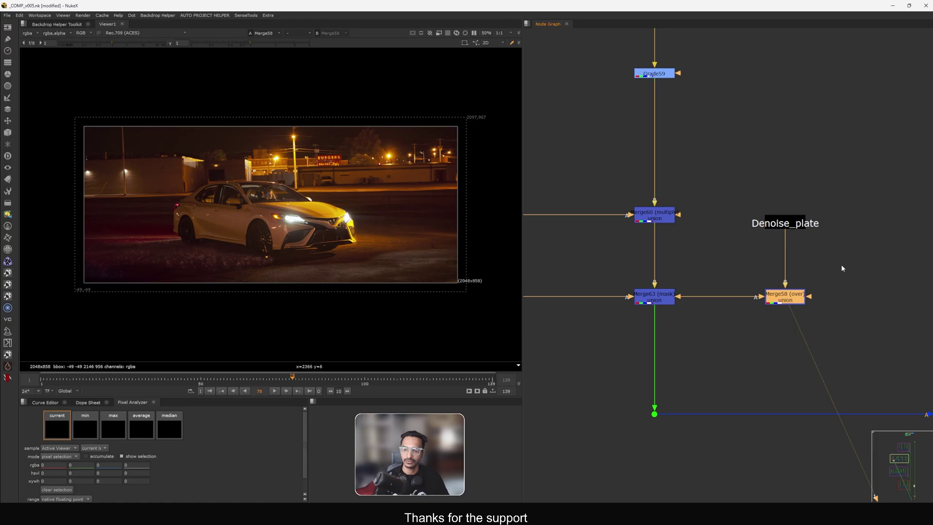
Step: Toggle Merge58 off and on to compare the plate with and without the rear rain
{"action": "key", "text": "d"}
{"action": "key", "text": "d"}
{"action": "key", "text": "d"}
{"action": "key", "text": "d"}
{"action": "key", "text": "d"}
{"action": "key", "text": "d"}
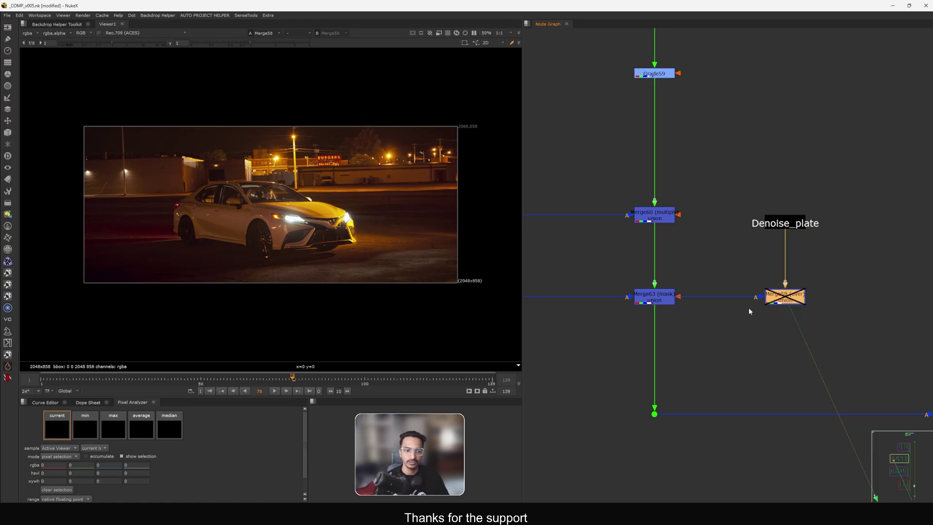
Step: View the masked rear rain at Merge63 and follow the combined ground rain through Dot64, Dot72 and Merge68
{"action": "left_click_drag", "start_coordinate": [717, 272], "coordinate": [655, 307]}
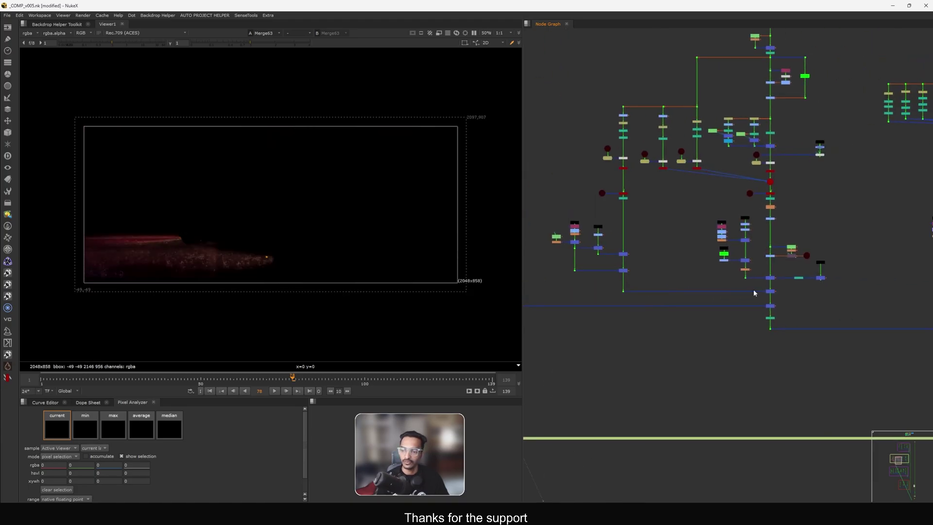
{"action": "scroll", "coordinate": [756, 298], "scroll_direction": "up", "scroll_amount": 3}
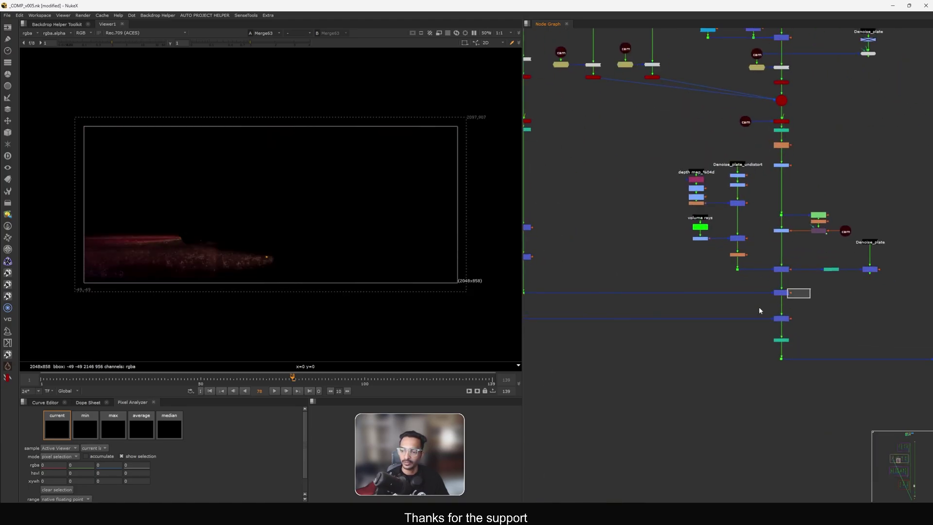
{"action": "middle_click_drag", "start_coordinate": [744, 333], "coordinate": [696, 332]}
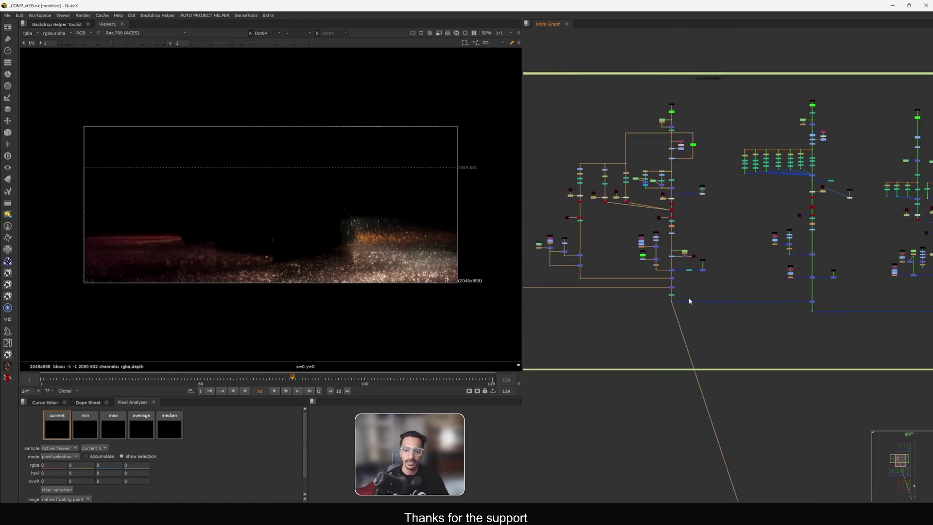
{"action": "scroll", "coordinate": [729, 301], "scroll_direction": "up", "scroll_amount": 3}
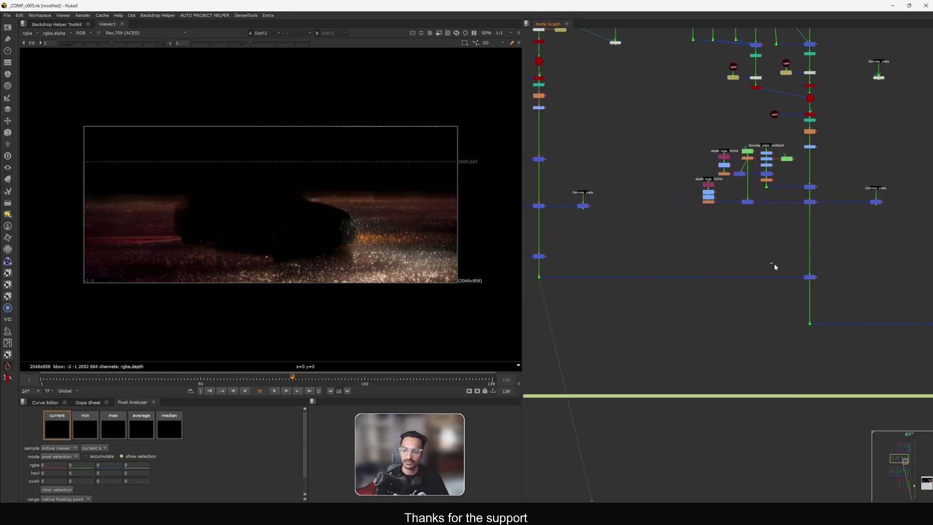
{"action": "scroll", "coordinate": [758, 272], "scroll_direction": "up", "scroll_amount": 3}
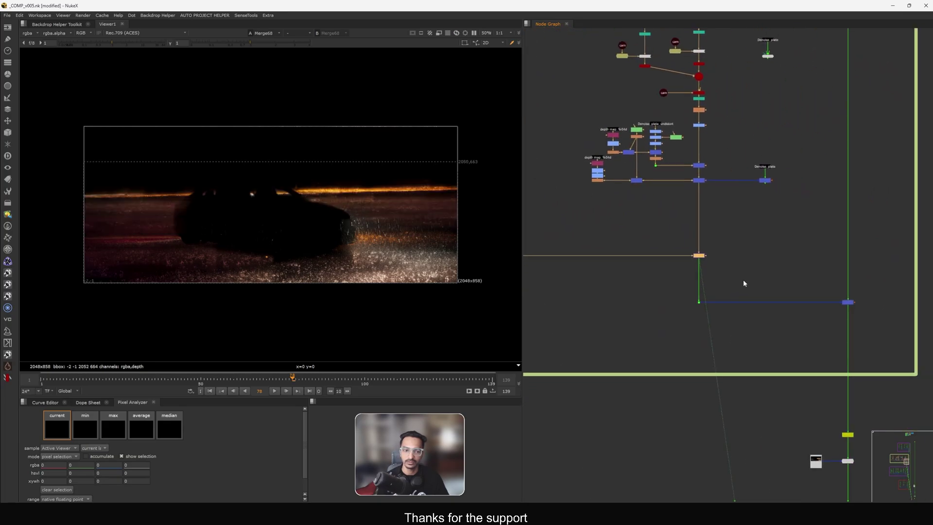
Step: View the successive merges down the main comp stream, ending at Merge1 below the red backdrop
{"action": "scroll", "coordinate": [746, 275], "scroll_direction": "down", "scroll_amount": 5}
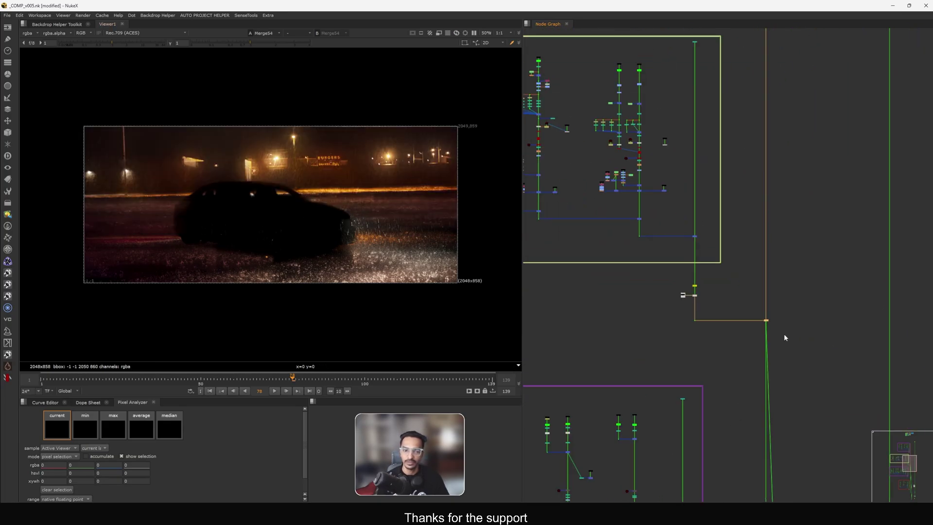
{"action": "scroll", "coordinate": [741, 282], "scroll_direction": "down", "scroll_amount": 3}
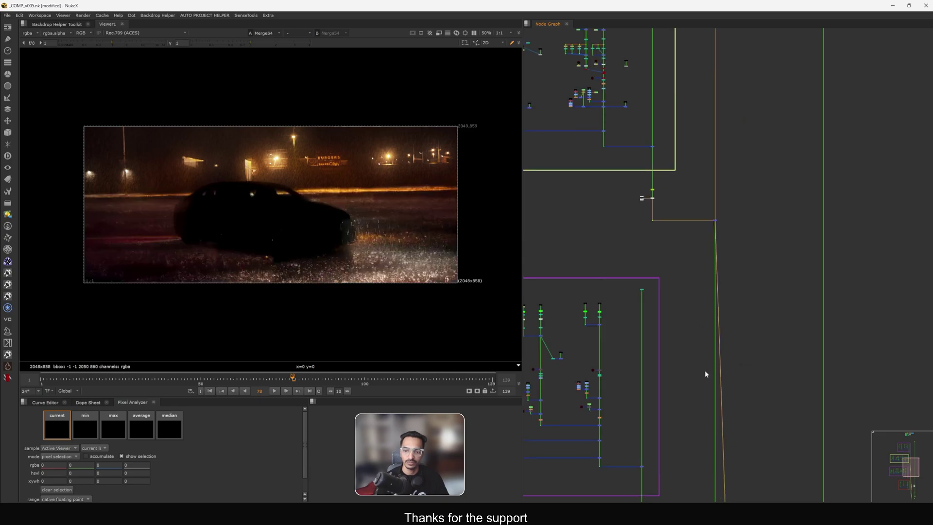
{"action": "scroll", "coordinate": [704, 369], "scroll_direction": "down", "scroll_amount": 2}
{"action": "left_click_drag", "start_coordinate": [688, 322], "coordinate": [732, 379]}
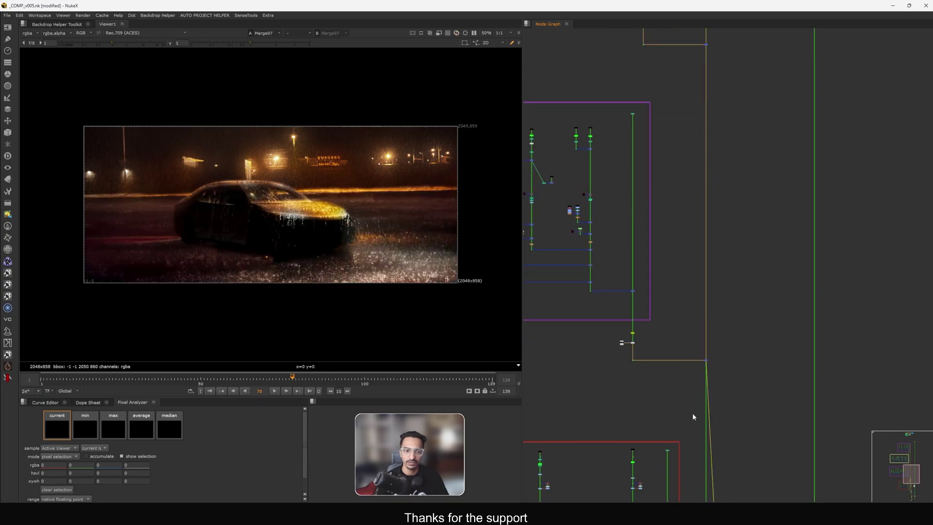
{"action": "middle_click_drag", "start_coordinate": [693, 414], "coordinate": [691, 187]}
{"action": "middle_click_drag", "start_coordinate": [711, 450], "coordinate": [693, 356]}
{"action": "left_click_drag", "start_coordinate": [707, 381], "coordinate": [708, 382]}
{"action": "key", "text": "1"}
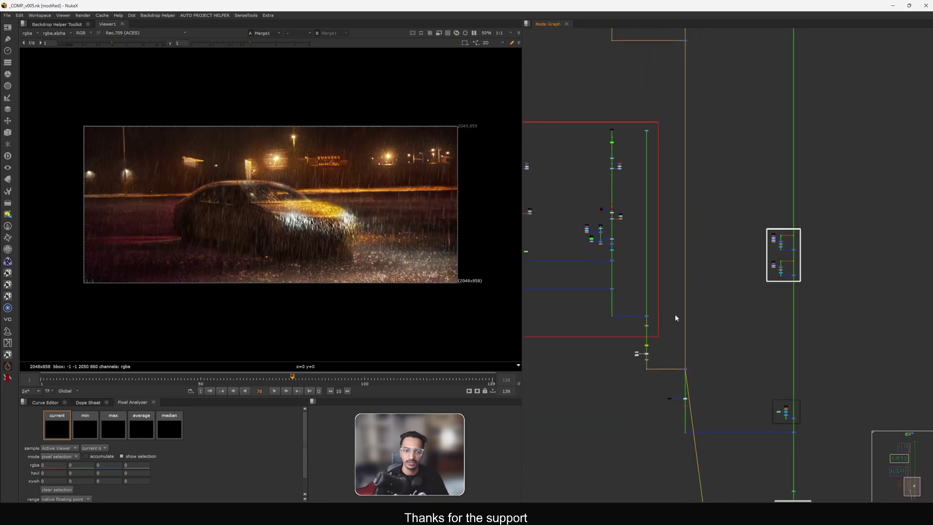
Step: Go back up to the purple car rain section and view its isolated output at Dot110
{"action": "middle_click_drag", "start_coordinate": [661, 263], "coordinate": [713, 445]}
{"action": "middle_click_drag", "start_coordinate": [669, 232], "coordinate": [673, 244]}
{"action": "left_click", "coordinate": [668, 233]}
{"action": "key", "text": "1"}
{"action": "middle_click_drag", "start_coordinate": [654, 202], "coordinate": [692, 291]}
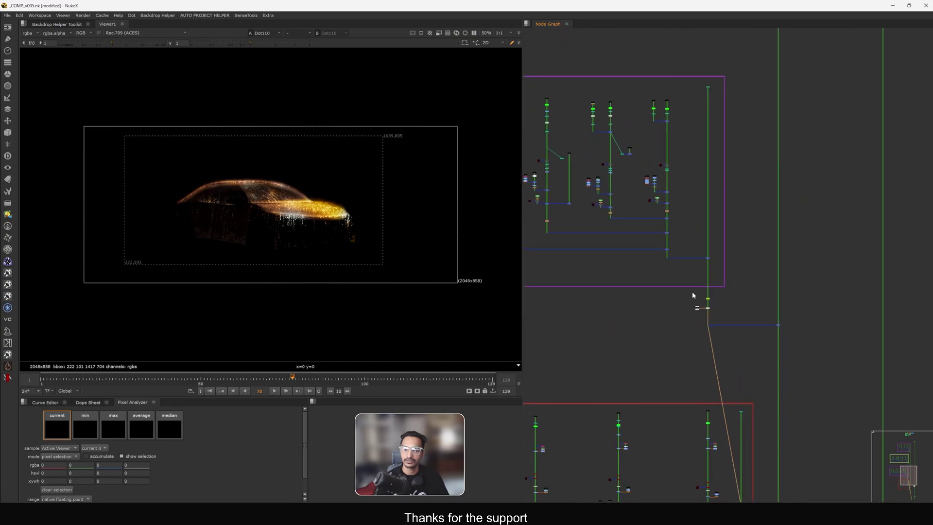
Step: Trace the car rain section up to its rightmost branch and view the merged rain sources at Merge99
{"action": "scroll", "coordinate": [691, 290], "scroll_direction": "down", "scroll_amount": 2}
{"action": "middle_click_drag", "start_coordinate": [670, 184], "coordinate": [692, 234]}
{"action": "scroll", "coordinate": [699, 231], "scroll_direction": "up", "scroll_amount": 5}
{"action": "left_click_drag", "start_coordinate": [698, 223], "coordinate": [698, 224]}
{"action": "key", "text": "1"}
{"action": "middle_click_drag", "start_coordinate": [696, 310], "coordinate": [701, 174]}
{"action": "scroll", "coordinate": [695, 197], "scroll_direction": "up", "scroll_amount": 5}
{"action": "scroll", "coordinate": [690, 188], "scroll_direction": "up", "scroll_amount": 3}
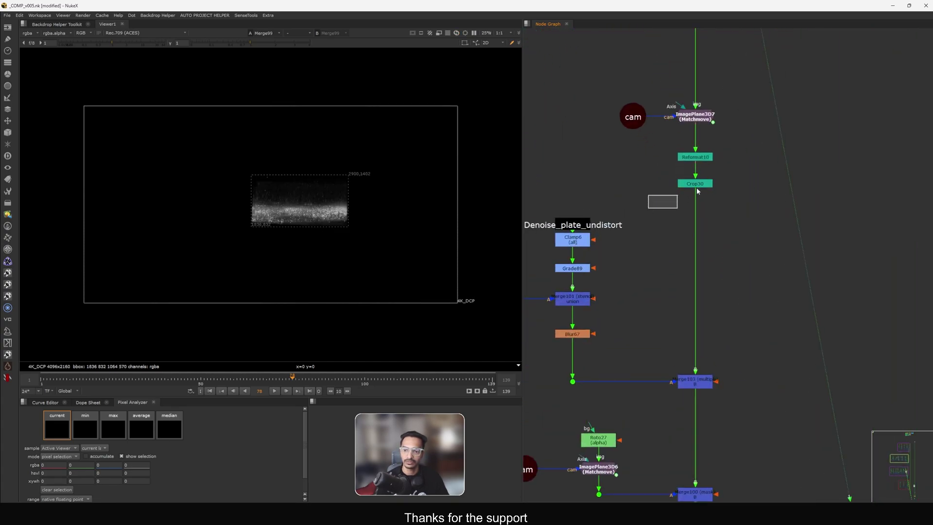
Step: View the branch at the crop below ImagePlane3D7, at the plate multiply merge, and at the Merge100 mask
{"action": "key", "text": "1"}
{"action": "scroll", "coordinate": [642, 160], "scroll_direction": "down", "scroll_amount": 2}
{"action": "left_click", "coordinate": [680, 302]}
{"action": "key", "text": "1"}
{"action": "middle_click_drag", "start_coordinate": [682, 374], "coordinate": [690, 303]}
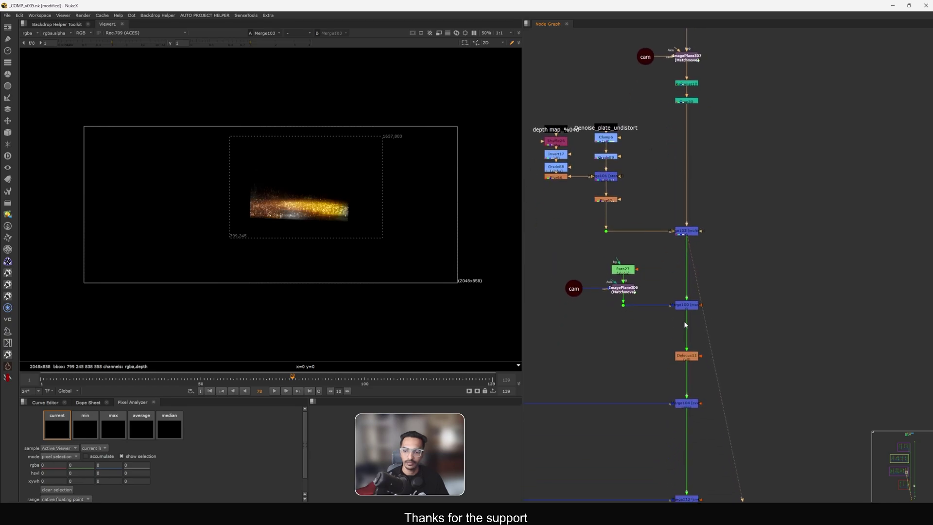
{"action": "left_click", "coordinate": [686, 306]}
{"action": "key", "text": "1"}
Step: Move the Reformat12, Denoise_plate and Merge107 test nodes beside the rightmost branch and connect Reformat12 to Merge99
{"action": "scroll", "coordinate": [685, 312], "scroll_direction": "down", "scroll_amount": 5}
{"action": "scroll", "coordinate": [660, 201], "scroll_direction": "up", "scroll_amount": 3}
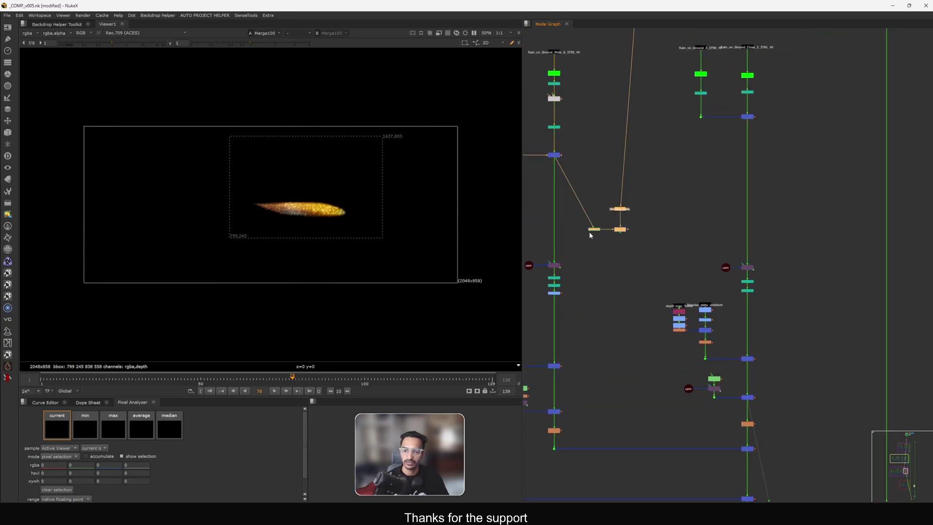
{"action": "left_click_drag", "start_coordinate": [592, 230], "coordinate": [802, 227]}
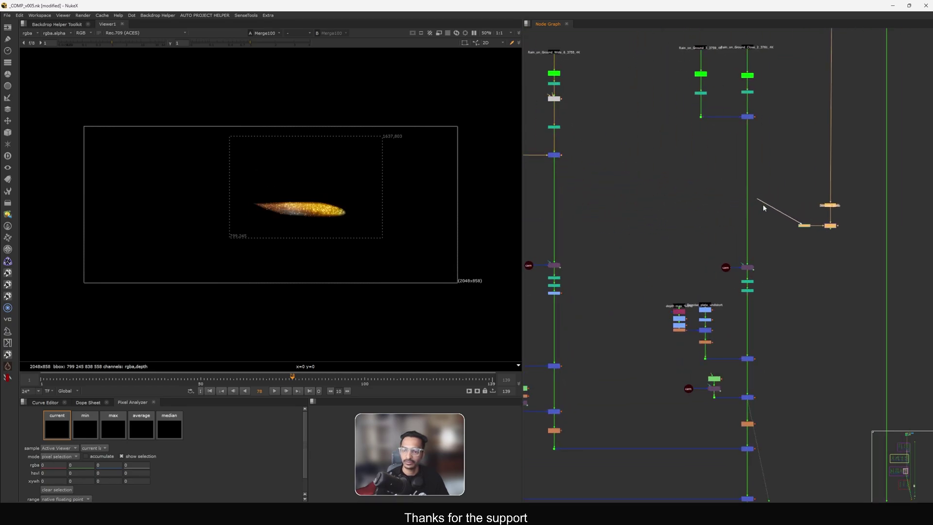
{"action": "scroll", "coordinate": [736, 194], "scroll_direction": "up", "scroll_amount": 4}
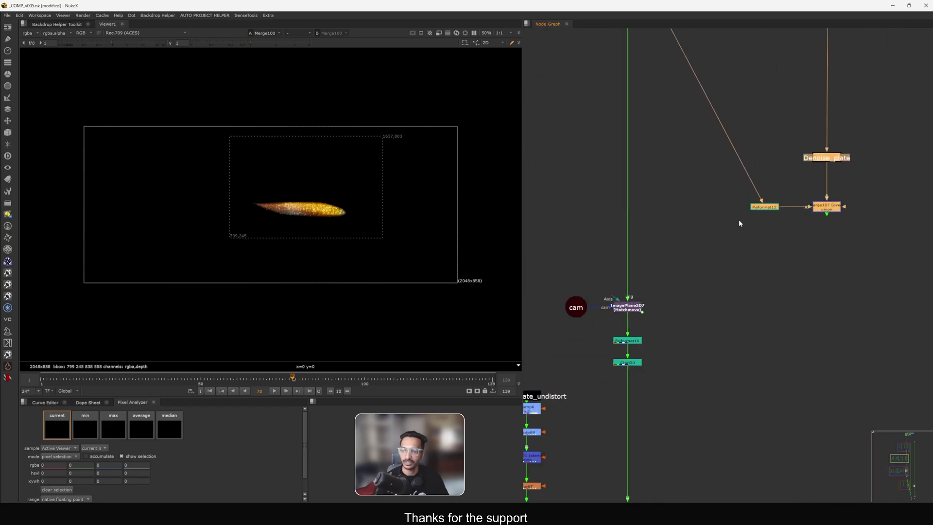
Step: View the unprojected rain over the plate at Merge107, zoomed in on the car
{"action": "left_click", "coordinate": [829, 212]}
{"action": "key", "text": "1"}
{"action": "left_click", "coordinate": [804, 235]}
{"action": "middle_click_drag", "start_coordinate": [803, 236], "coordinate": [798, 236]}
{"action": "scroll", "coordinate": [289, 218], "scroll_direction": "up", "scroll_amount": 5}
{"action": "middle_click_drag", "start_coordinate": [769, 206], "coordinate": [742, 236]}
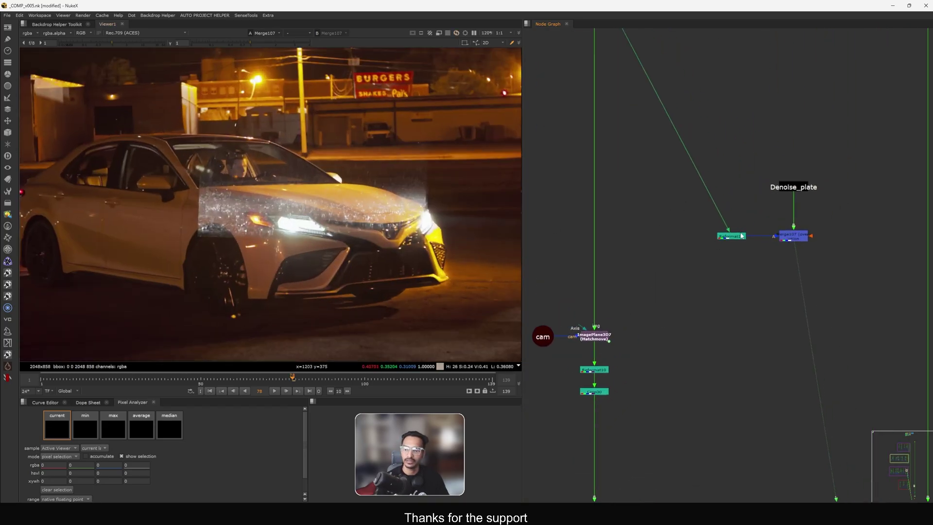
Step: Compare the clean Denoise_plate with the rain over the plate at Merge107
{"action": "key", "text": "1"}
{"action": "left_click", "coordinate": [752, 226]}
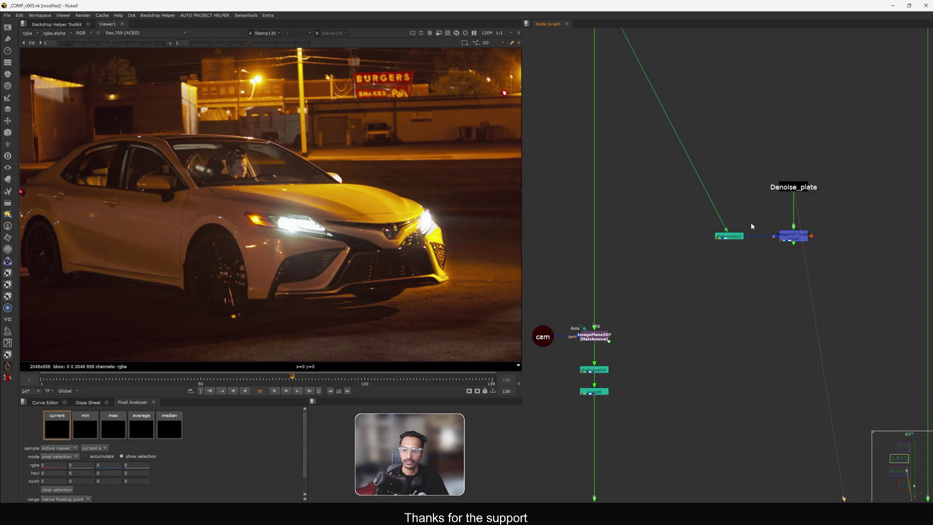
{"action": "key", "text": "1"}
{"action": "left_click", "coordinate": [793, 237]}
{"action": "key", "text": "1"}
Step: Check the ImagePlane3D7 projection settings, close them, and go to frame 1
{"action": "scroll", "coordinate": [759, 240], "scroll_direction": "down", "scroll_amount": 4}
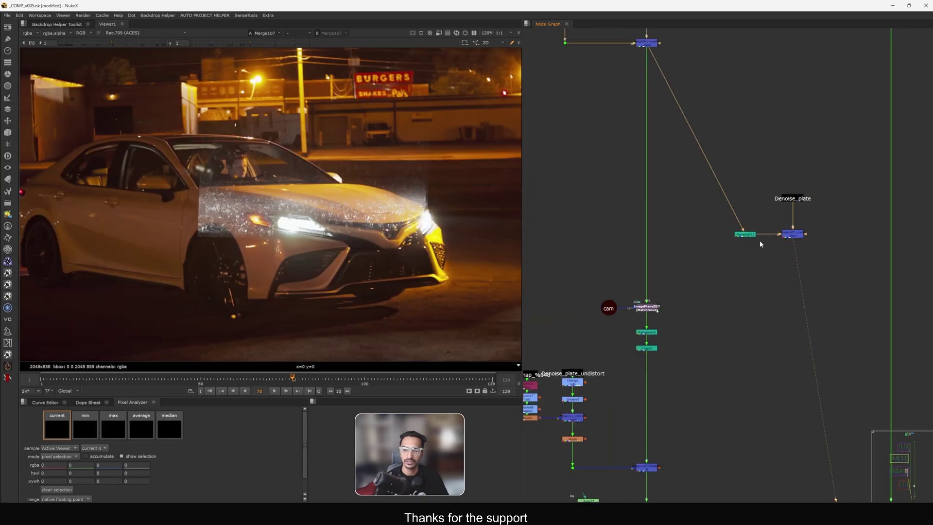
{"action": "scroll", "coordinate": [656, 275], "scroll_direction": "up", "scroll_amount": 4}
{"action": "double_click", "coordinate": [656, 267]}
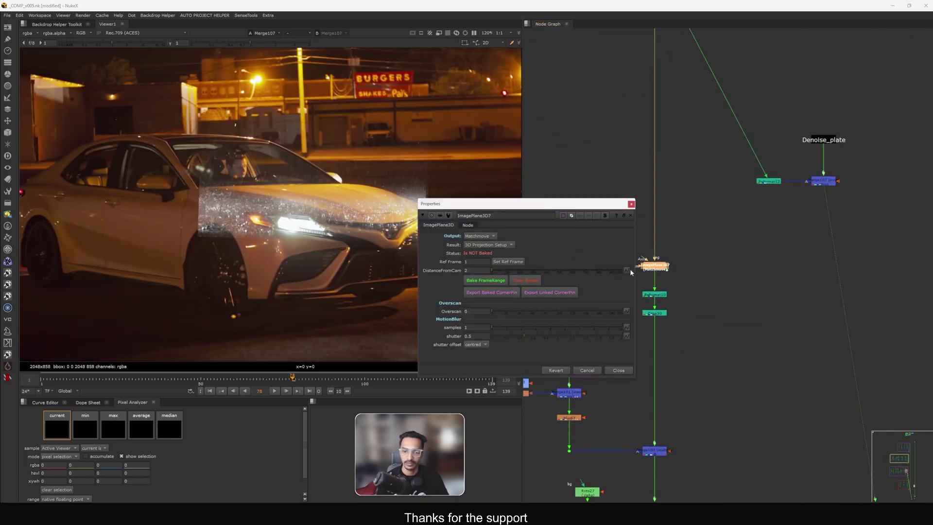
{"action": "left_click", "coordinate": [630, 204]}
{"action": "left_click", "coordinate": [210, 391]}
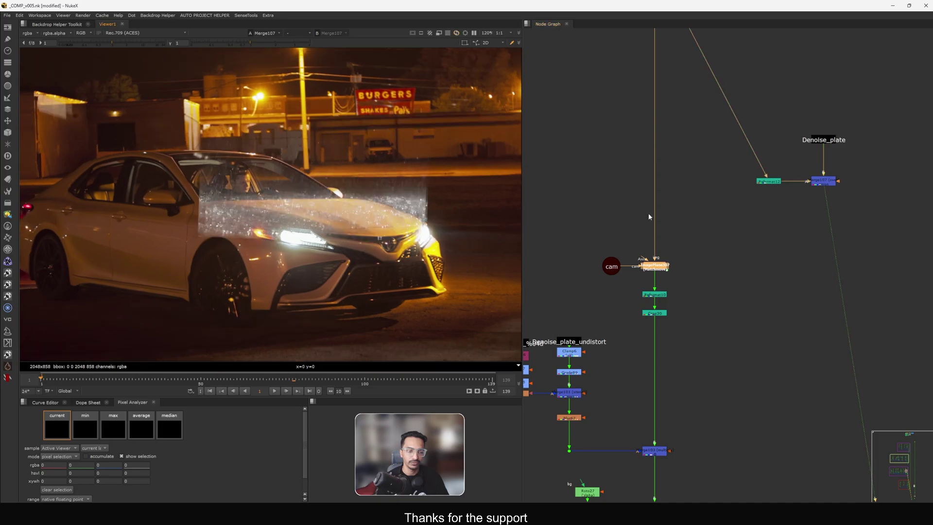
Step: Reconnect Reformat12 to the ImagePlane3D7 output and move the test nodes down beside it
{"action": "middle_click_drag", "start_coordinate": [690, 24], "coordinate": [683, 97]}
{"action": "middle_click_drag", "start_coordinate": [699, 385], "coordinate": [694, 169]}
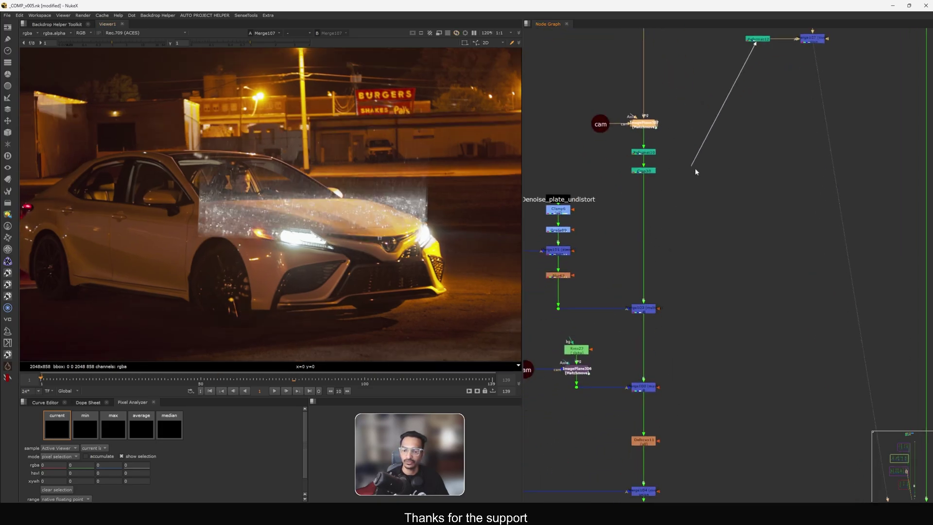
{"action": "left_click_drag", "start_coordinate": [656, 134], "coordinate": [649, 126]}
{"action": "middle_click_drag", "start_coordinate": [700, 97], "coordinate": [655, 198]}
{"action": "left_click_drag", "start_coordinate": [837, 84], "coordinate": [730, 277]}
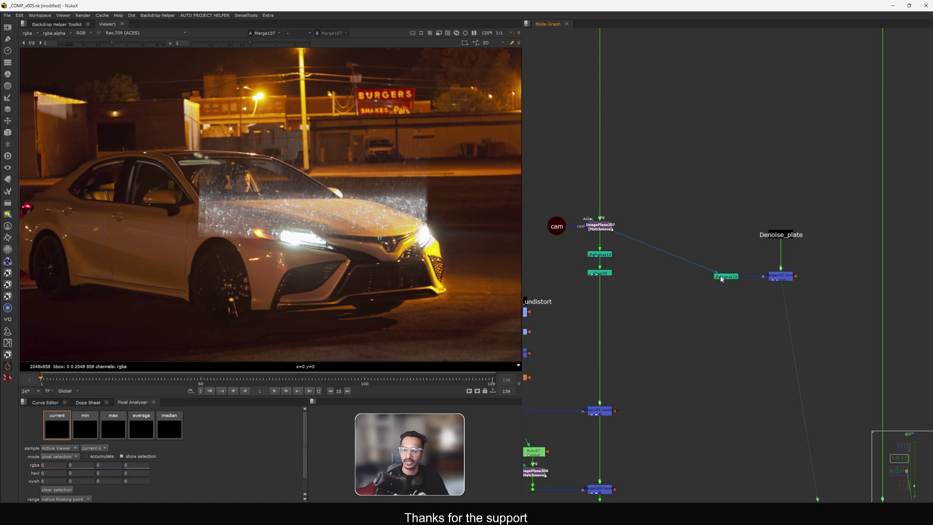
Step: Examine the Rain_on_Ground_2_3759_4K and Rain_on_Ground_Close_2_3761_4K source branches and the nodes leading to their merge
{"action": "scroll", "coordinate": [680, 270], "scroll_direction": "down", "scroll_amount": 3}
{"action": "middle_click_drag", "start_coordinate": [675, 277], "coordinate": [690, 366]}
{"action": "scroll", "coordinate": [643, 92], "scroll_direction": "up", "scroll_amount": 6}
{"action": "left_click_drag", "start_coordinate": [744, 121], "coordinate": [608, 172]}
{"action": "key", "text": "d"}
{"action": "key", "text": "d"}
{"action": "scroll", "coordinate": [707, 221], "scroll_direction": "down", "scroll_amount": 4}
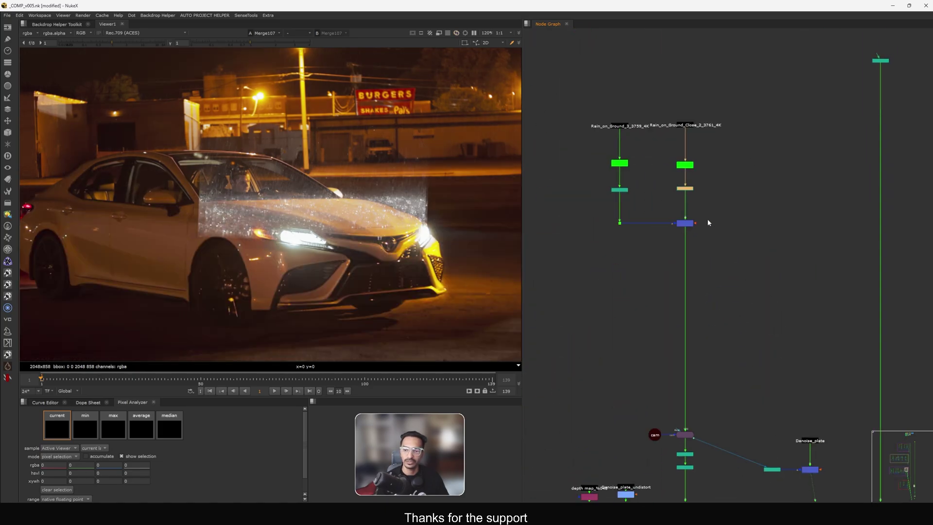
{"action": "key", "text": "d"}
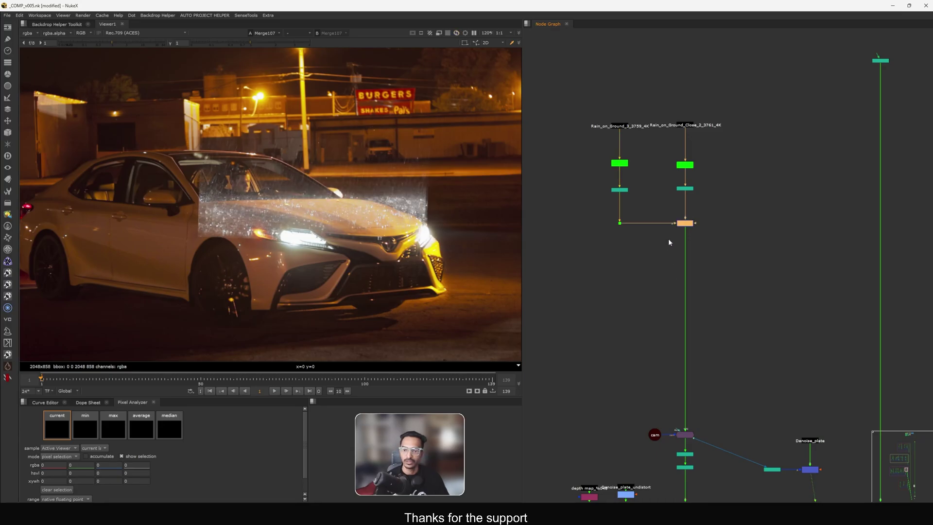
{"action": "scroll", "coordinate": [674, 180], "scroll_direction": "up", "scroll_amount": 2}
{"action": "middle_click_drag", "start_coordinate": [654, 154], "coordinate": [686, 186]}
{"action": "left_click_drag", "start_coordinate": [681, 117], "coordinate": [664, 144]}
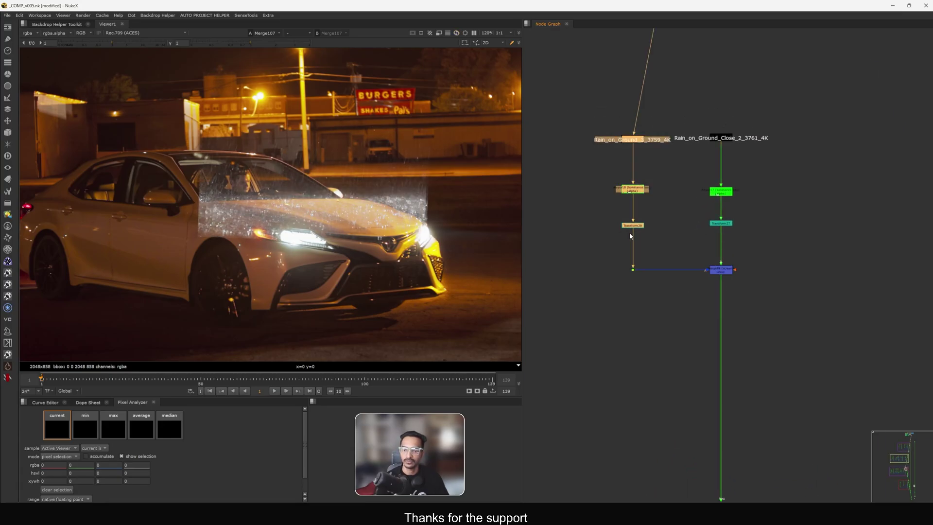
Step: Reconnect Reformat12 to the merge fed by the Denoise_plate_undistort branch and view the plate-lit rain over the car
{"action": "scroll", "coordinate": [674, 222], "scroll_direction": "down", "scroll_amount": 3}
{"action": "scroll", "coordinate": [693, 299], "scroll_direction": "up", "scroll_amount": 3}
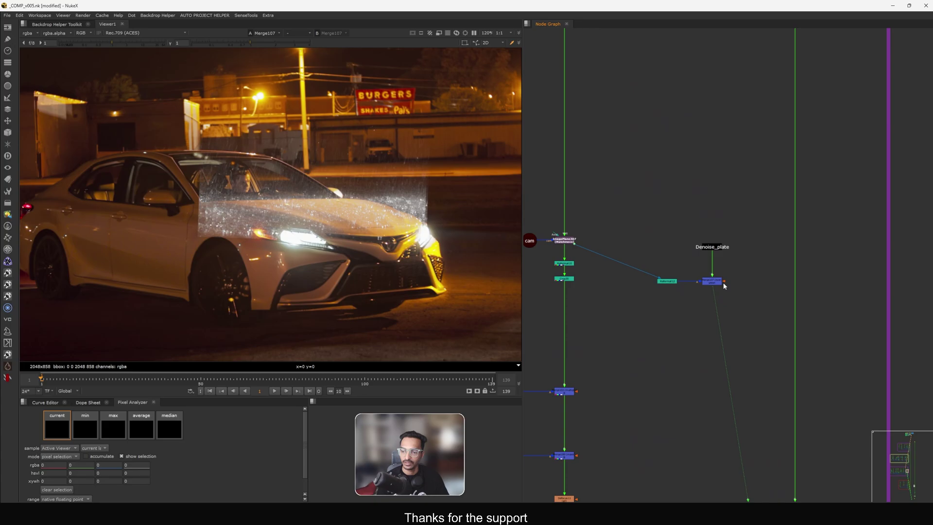
{"action": "middle_click_drag", "start_coordinate": [621, 287], "coordinate": [667, 278]}
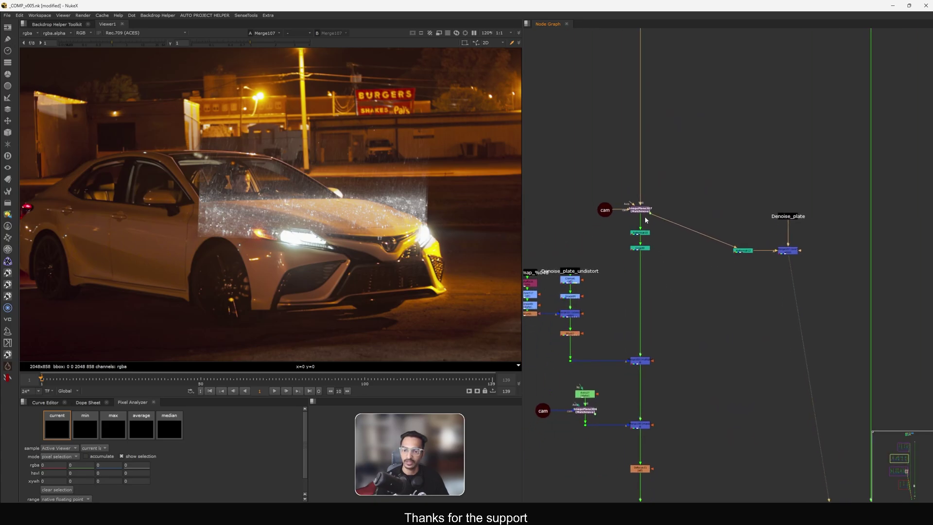
{"action": "scroll", "coordinate": [658, 249], "scroll_direction": "down", "scroll_amount": 3}
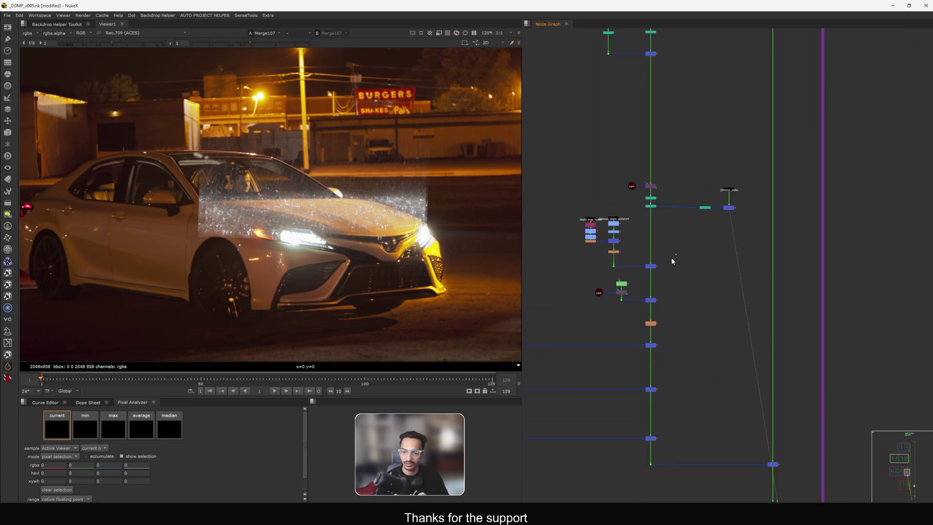
{"action": "key", "text": "2"}
{"action": "key", "text": "1"}
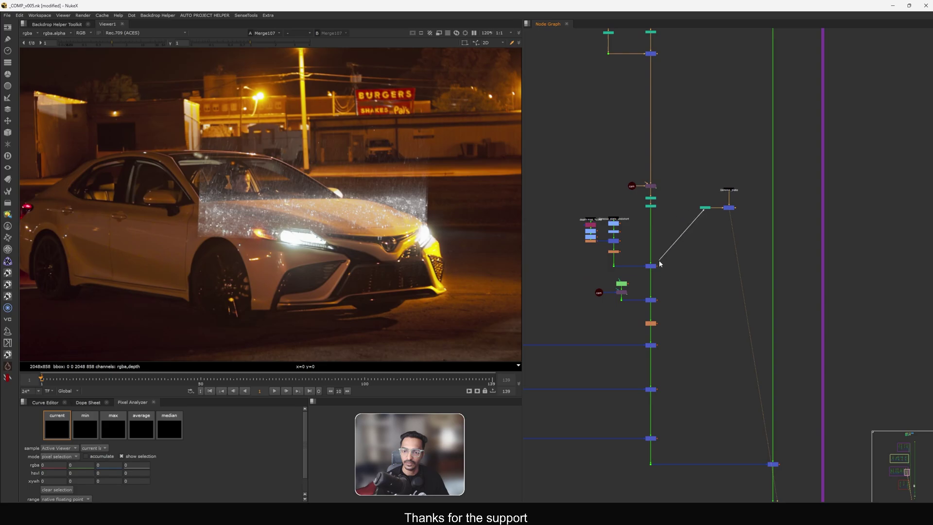
{"action": "left_click_drag", "start_coordinate": [659, 261], "coordinate": [654, 266]}
{"action": "middle_click_drag", "start_coordinate": [675, 279], "coordinate": [668, 249]}
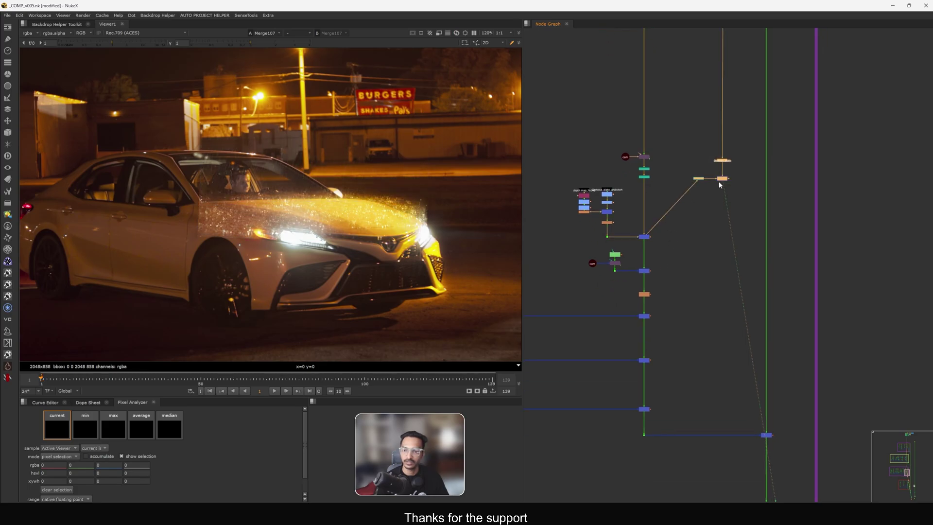
Step: Move the test nodes down, reconnect Reformat12 to the mask merge, and select the Roto node feeding that mask
{"action": "scroll", "coordinate": [652, 240], "scroll_direction": "up", "scroll_amount": 2}
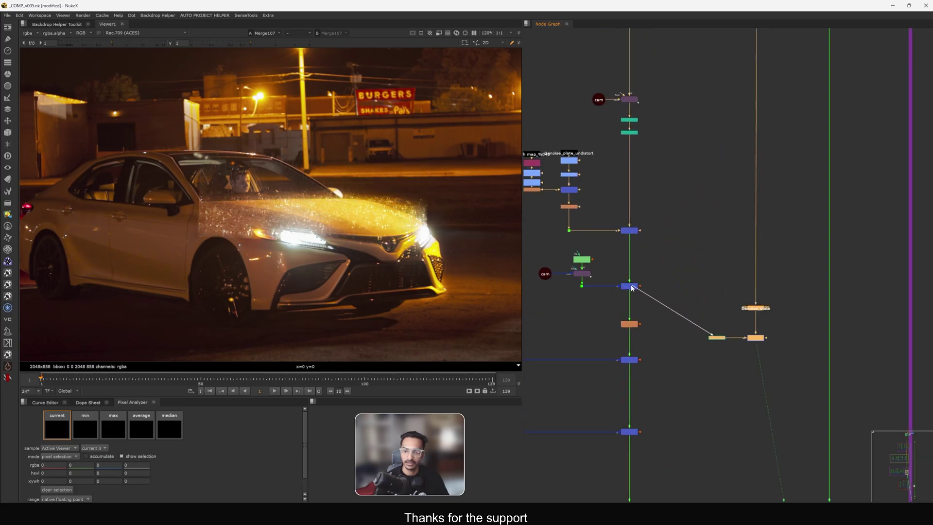
{"action": "middle_click_drag", "start_coordinate": [631, 288], "coordinate": [614, 232]}
{"action": "middle_click_drag", "start_coordinate": [559, 208], "coordinate": [633, 222]}
{"action": "scroll", "coordinate": [633, 222], "scroll_direction": "up", "scroll_amount": 1}
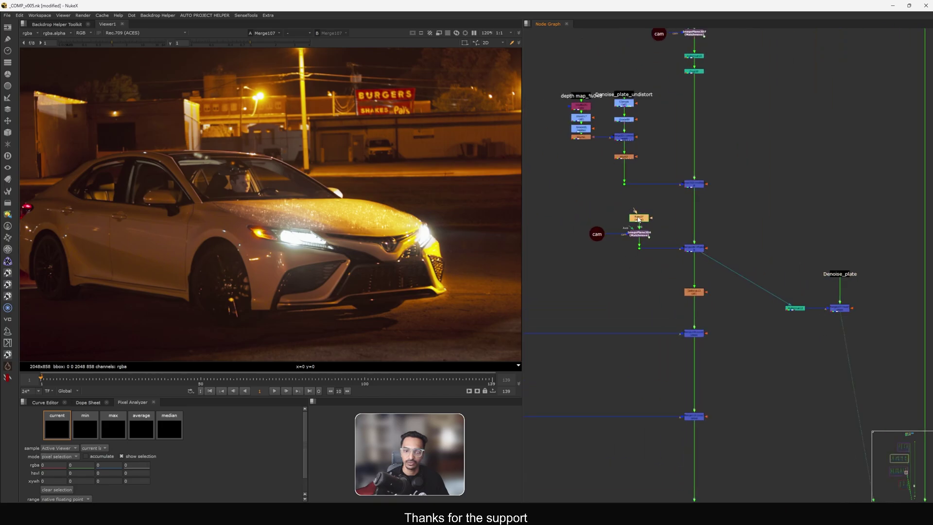
{"action": "double_click", "coordinate": [637, 217]}
{"action": "left_click", "coordinate": [605, 337]}
Step: Reconnect Reformat12 past the orange node to the next merge down the main rain branch
{"action": "middle_click_drag", "start_coordinate": [705, 259], "coordinate": [651, 241]}
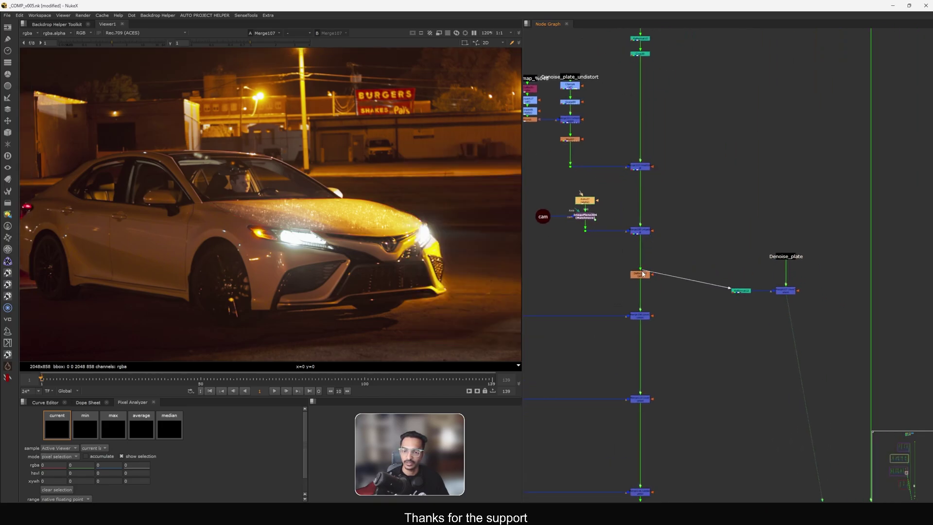
{"action": "middle_click_drag", "start_coordinate": [667, 289], "coordinate": [657, 268]}
{"action": "middle_click_drag", "start_coordinate": [654, 307], "coordinate": [657, 273]}
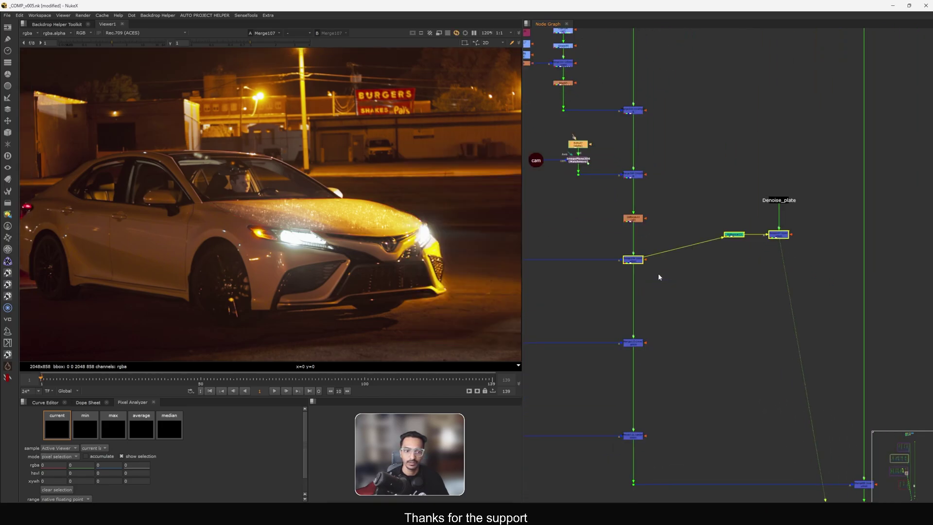
{"action": "left_click_drag", "start_coordinate": [710, 191], "coordinate": [809, 255]}
Step: Examine the Rain_on_Ground_Wide_6_3755_4K branch from its final dot back up to the source, viewing outputs along it
{"action": "scroll", "coordinate": [671, 235], "scroll_direction": "down", "scroll_amount": 3}
{"action": "middle_click_drag", "start_coordinate": [670, 235], "coordinate": [894, 290]}
{"action": "middle_click_drag", "start_coordinate": [639, 281], "coordinate": [771, 287]}
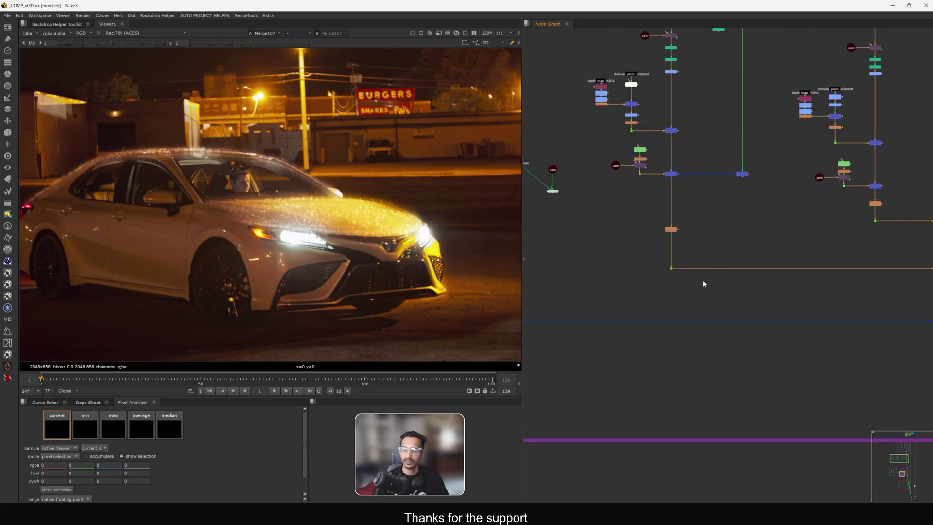
{"action": "left_click", "coordinate": [670, 267]}
{"action": "key", "text": "1"}
{"action": "middle_click_drag", "start_coordinate": [700, 214], "coordinate": [698, 309]}
{"action": "middle_click_drag", "start_coordinate": [706, 126], "coordinate": [730, 224]}
{"action": "left_click_drag", "start_coordinate": [768, 170], "coordinate": [661, 239]}
{"action": "key", "text": "1"}
{"action": "middle_click_drag", "start_coordinate": [696, 85], "coordinate": [702, 158]}
{"action": "scroll", "coordinate": [709, 148], "scroll_direction": "up", "scroll_amount": 2}
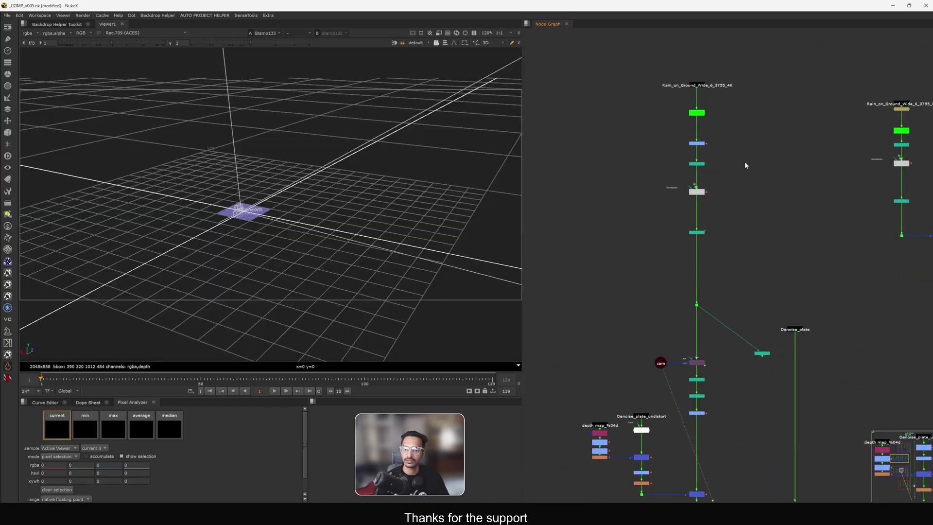
Step: View Crop26 fitted in the viewer and play the wide ground rain element
{"action": "key", "text": "1"}
{"action": "left_click", "coordinate": [649, 188]}
{"action": "key", "text": "f"}
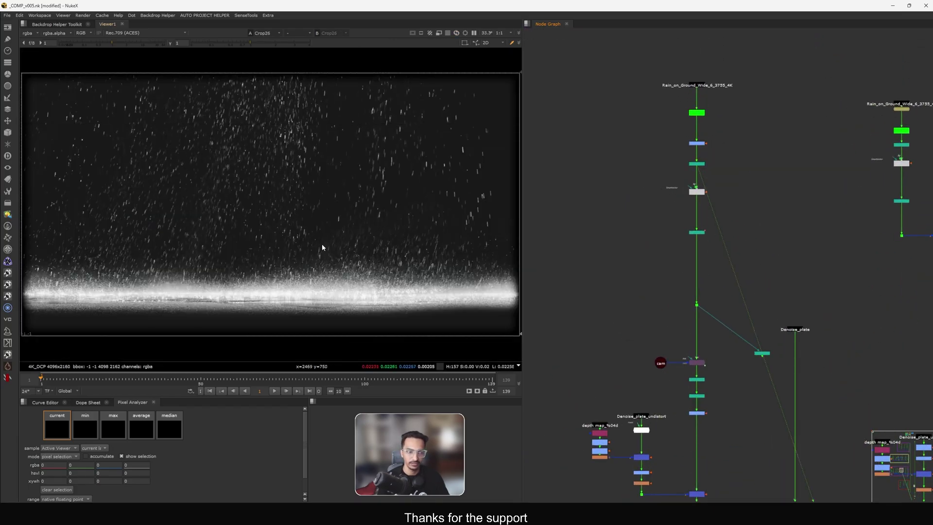
{"action": "key", "text": "l"}
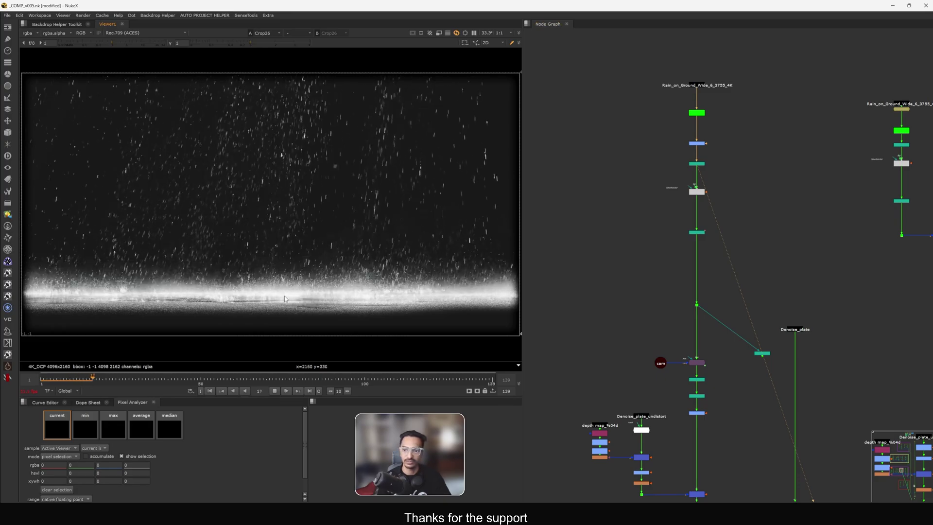
{"action": "scroll", "coordinate": [693, 200], "scroll_direction": "down", "scroll_amount": 5}
{"action": "key", "text": "k"}
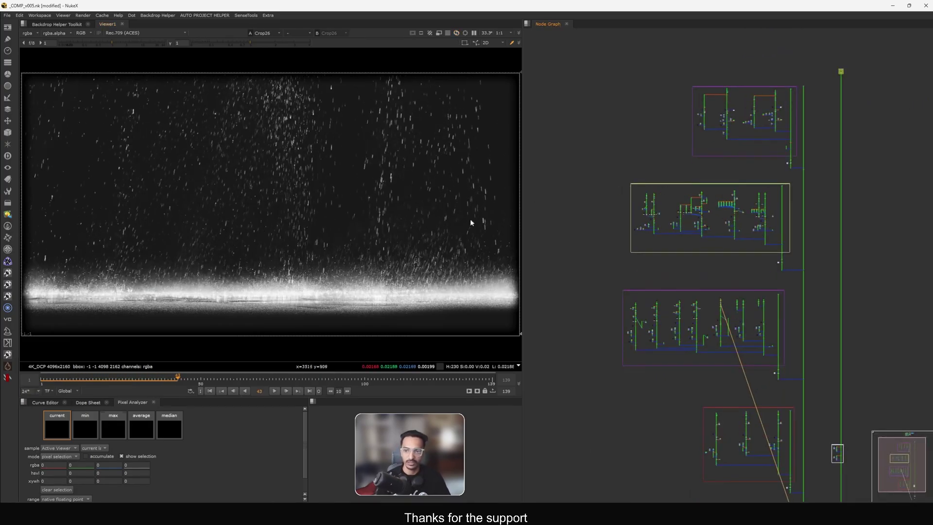
Step: View the GridWarpTracker output and the transform below it to check how the rain strip is bent
{"action": "scroll", "coordinate": [727, 322], "scroll_direction": "up", "scroll_amount": 10}
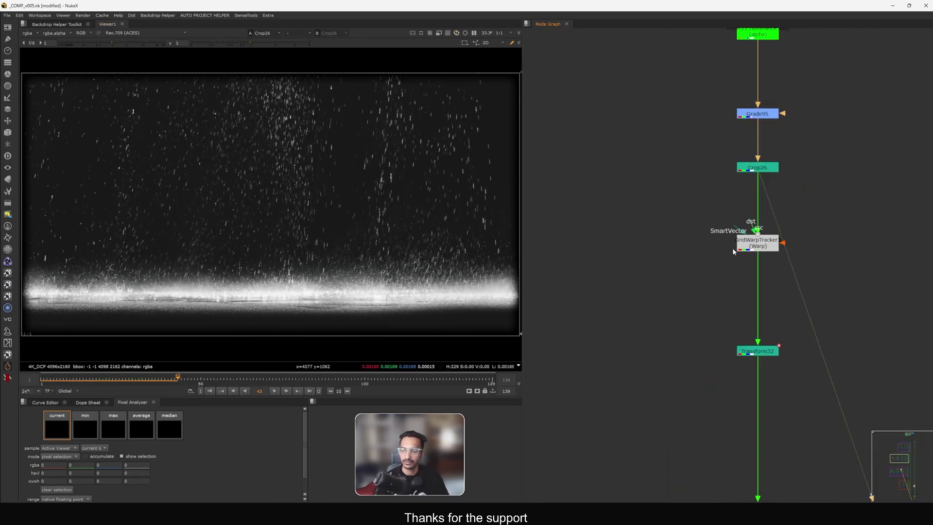
{"action": "key", "text": "1"}
{"action": "left_click", "coordinate": [738, 304]}
{"action": "middle_click_drag", "start_coordinate": [738, 303], "coordinate": [686, 236]}
{"action": "scroll", "coordinate": [689, 243], "scroll_direction": "down", "scroll_amount": 4}
{"action": "left_click", "coordinate": [698, 262]}
{"action": "key", "text": "1"}
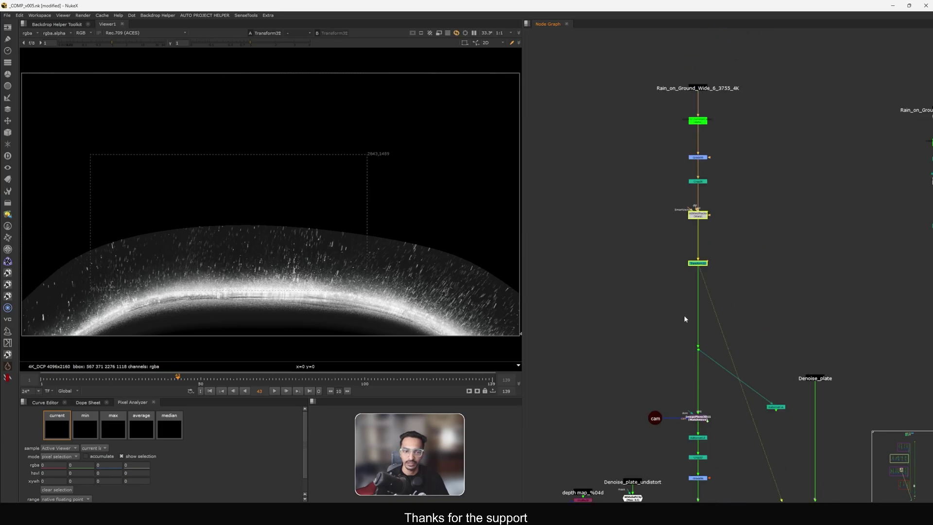
{"action": "left_click", "coordinate": [683, 315]}
Step: Follow the branch down through the camera projection and view the grade below it
{"action": "middle_click_drag", "start_coordinate": [683, 315], "coordinate": [658, 244]}
{"action": "middle_click_drag", "start_coordinate": [676, 276], "coordinate": [647, 219]}
{"action": "middle_click_drag", "start_coordinate": [721, 291], "coordinate": [695, 248]}
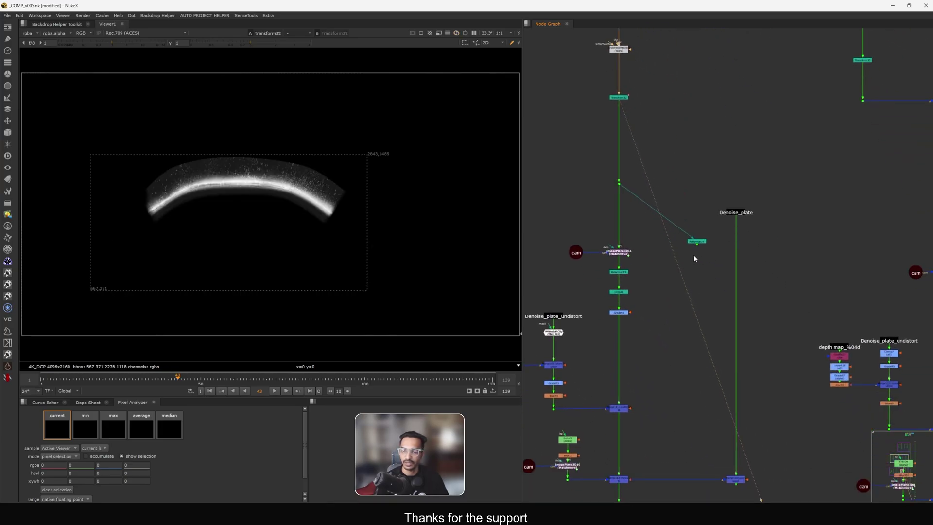
{"action": "middle_click_drag", "start_coordinate": [693, 372], "coordinate": [688, 268]}
{"action": "left_click", "coordinate": [615, 208]}
{"action": "key", "text": "1"}
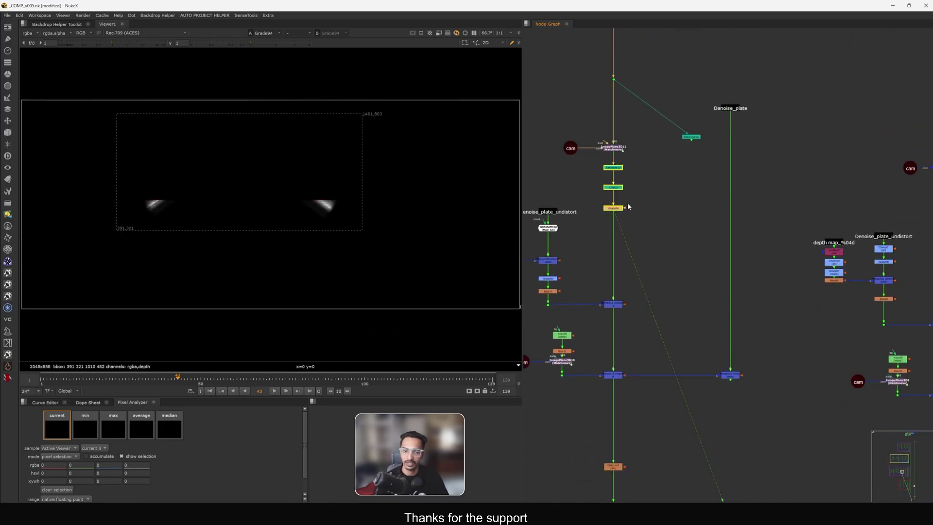
Step: View the plate-lit rain at Merge111 and the rain over Denoise_plate at Merge110
{"action": "middle_click_drag", "start_coordinate": [617, 245], "coordinate": [645, 226]}
{"action": "left_click", "coordinate": [643, 286]}
{"action": "key", "text": "1"}
{"action": "middle_click_drag", "start_coordinate": [645, 329], "coordinate": [683, 264]}
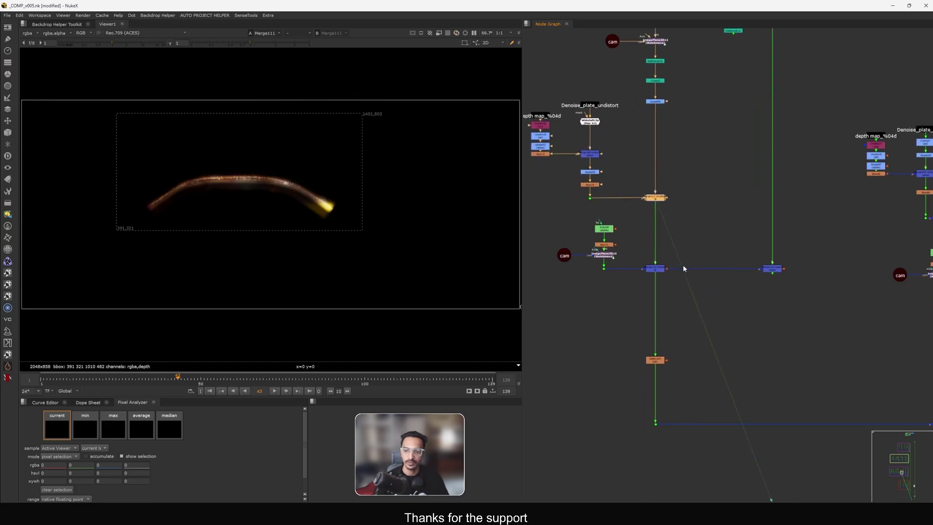
{"action": "left_click", "coordinate": [765, 259]}
{"action": "key", "text": "1"}
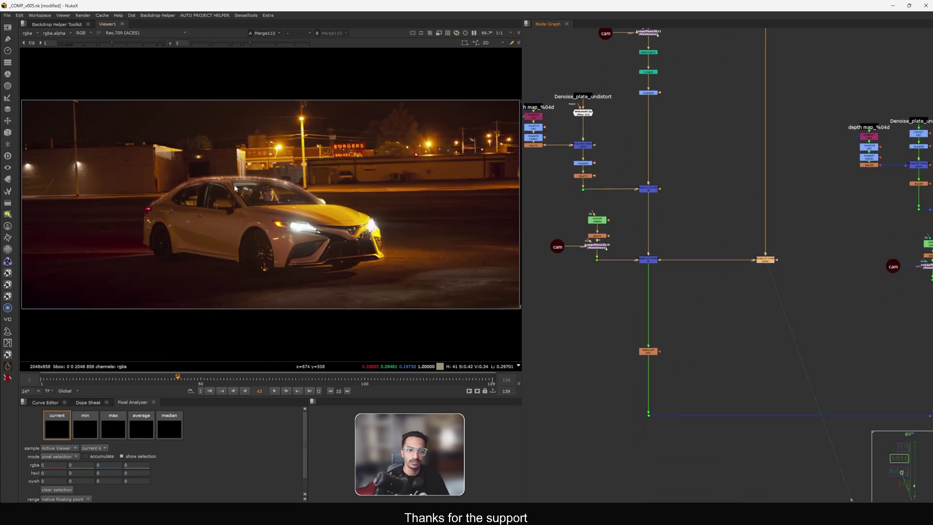
Step: Toggle the GridWarpTracker off and back on, and inspect the rain along the car's roof up close
{"action": "middle_click_drag", "start_coordinate": [666, 151], "coordinate": [703, 327]}
{"action": "middle_click_drag", "start_coordinate": [703, 41], "coordinate": [702, 167]}
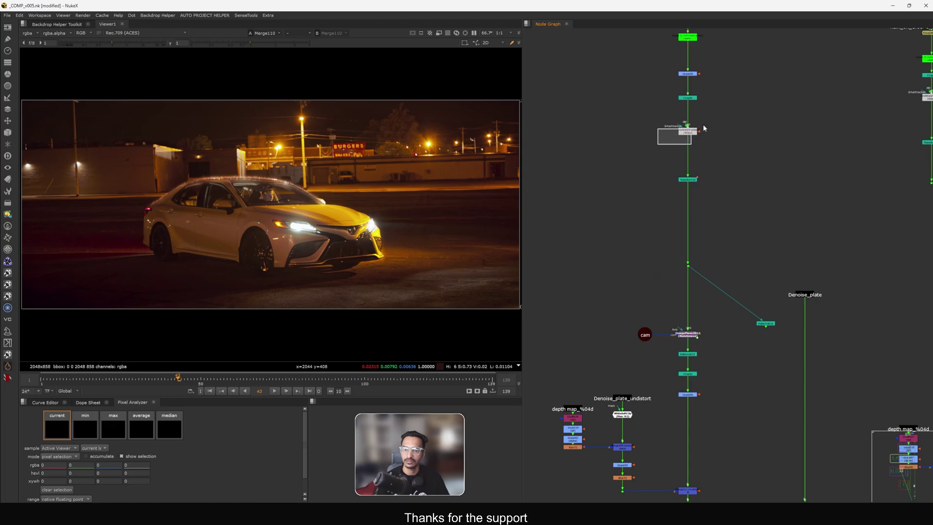
{"action": "left_click_drag", "start_coordinate": [703, 125], "coordinate": [704, 125]}
{"action": "key", "text": "d"}
{"action": "key", "text": "d"}
{"action": "scroll", "coordinate": [321, 176], "scroll_direction": "up", "scroll_amount": 5}
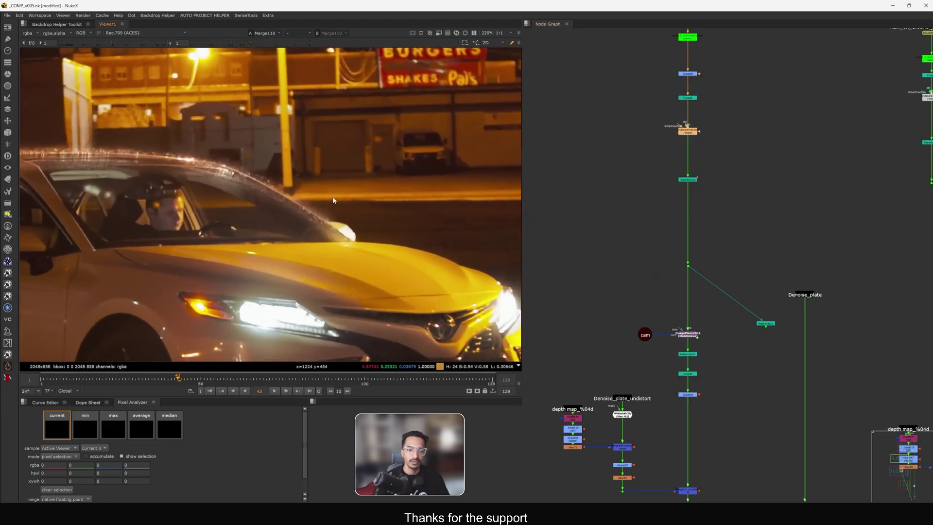
{"action": "scroll", "coordinate": [349, 240], "scroll_direction": "down", "scroll_amount": 6}
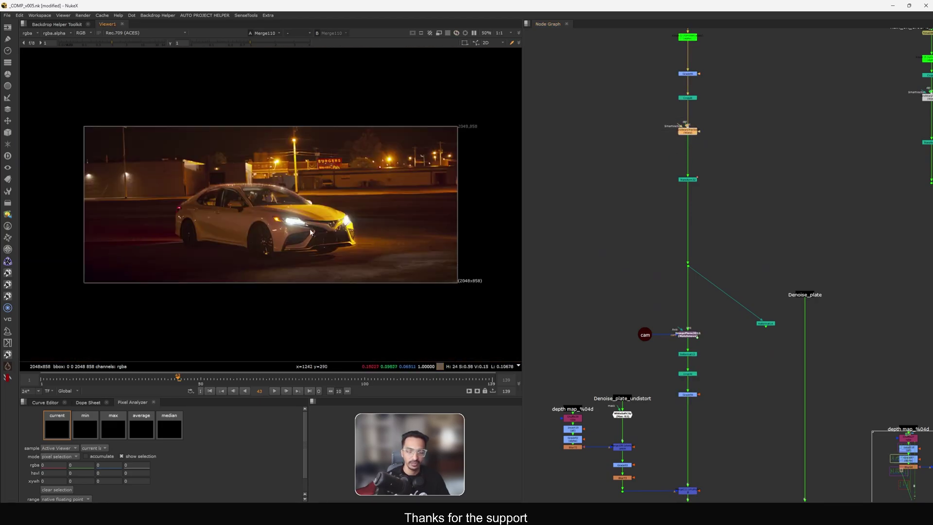
Step: View the wide rain branch's final dot, inspect the neighbouring Denoise_plate merge, and locate its Heavy Rain source branch
{"action": "scroll", "coordinate": [709, 225], "scroll_direction": "down", "scroll_amount": 6}
{"action": "left_click_drag", "start_coordinate": [648, 299], "coordinate": [649, 298]}
{"action": "key", "text": "1"}
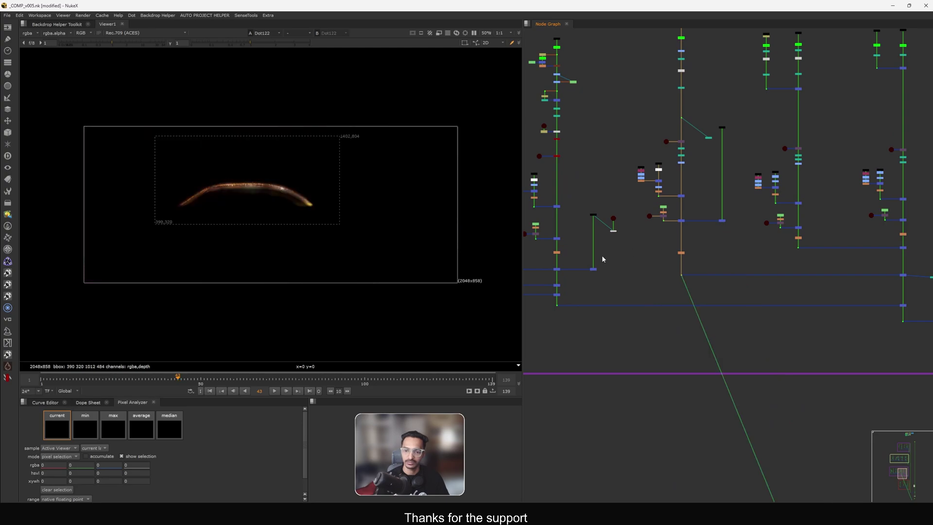
{"action": "scroll", "coordinate": [631, 258], "scroll_direction": "up", "scroll_amount": 6}
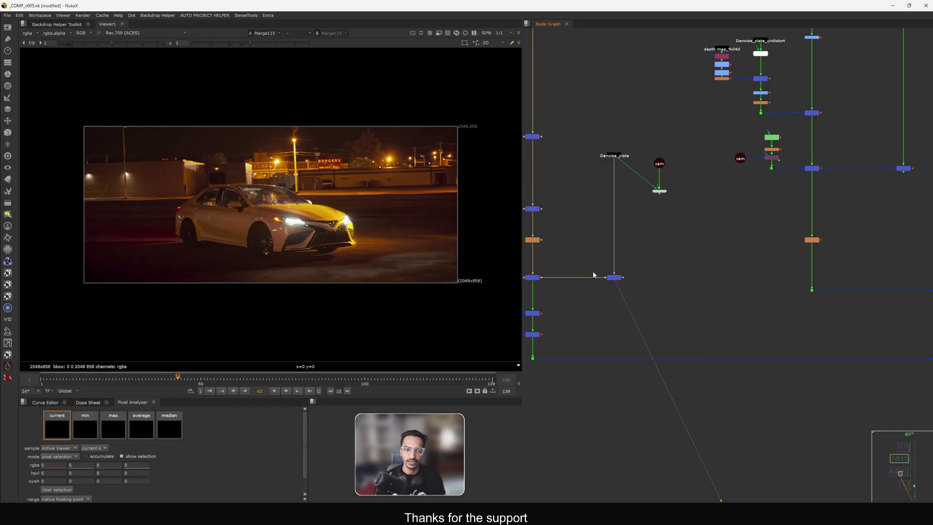
{"action": "scroll", "coordinate": [593, 275], "scroll_direction": "down", "scroll_amount": 5}
{"action": "middle_click_drag", "start_coordinate": [593, 275], "coordinate": [686, 282]}
{"action": "scroll", "coordinate": [665, 130], "scroll_direction": "up", "scroll_amount": 2}
{"action": "scroll", "coordinate": [673, 119], "scroll_direction": "up", "scroll_amount": 1}
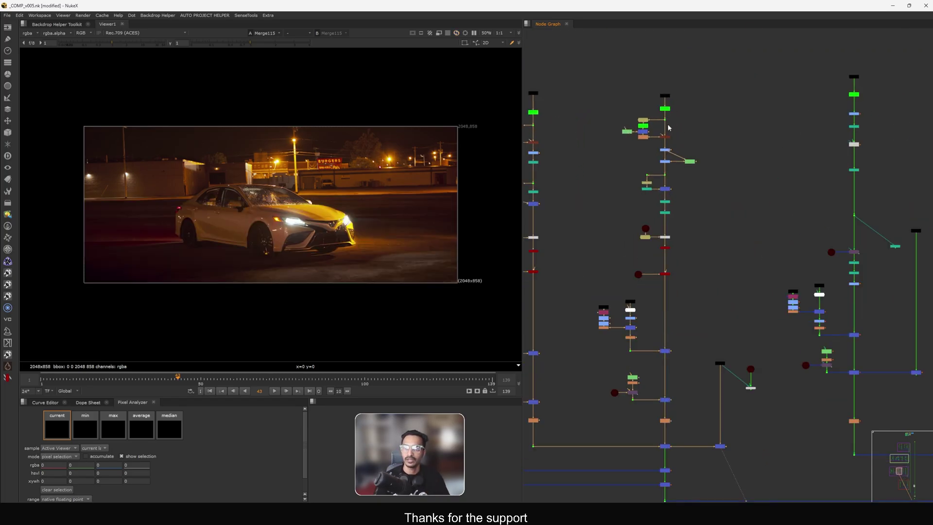
{"action": "scroll", "coordinate": [670, 131], "scroll_direction": "up", "scroll_amount": 1}
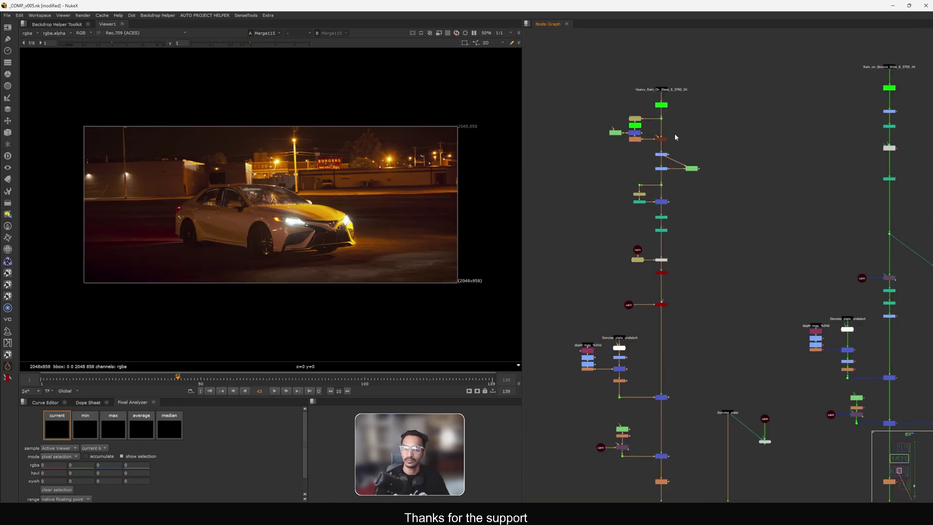
Step: View Dot126 in the Heavy Rain branch and step forward five frames through the element
{"action": "left_click", "coordinate": [661, 185]}
{"action": "key", "text": "1"}
{"action": "key", "text": "Right"}
{"action": "key", "text": "Right"}
{"action": "key", "text": "Right"}
{"action": "key", "text": "Right"}
{"action": "key", "text": "Right"}
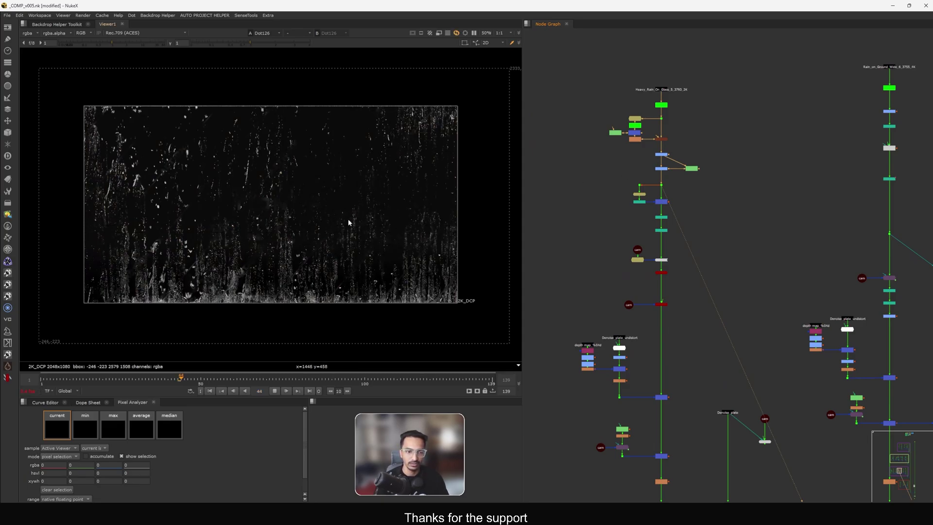
Step: View the ScanlineRender output of the Heavy Rain card at closer range
{"action": "scroll", "coordinate": [677, 241], "scroll_direction": "up", "scroll_amount": 1}
{"action": "scroll", "coordinate": [668, 244], "scroll_direction": "up", "scroll_amount": 1}
{"action": "left_click_drag", "start_coordinate": [706, 327], "coordinate": [637, 379]}
{"action": "key", "text": "1"}
{"action": "middle_click_drag", "start_coordinate": [635, 378], "coordinate": [699, 268]}
{"action": "middle_click_drag", "start_coordinate": [675, 338], "coordinate": [675, 274]}
{"action": "scroll", "coordinate": [282, 208], "scroll_direction": "up", "scroll_amount": 4}
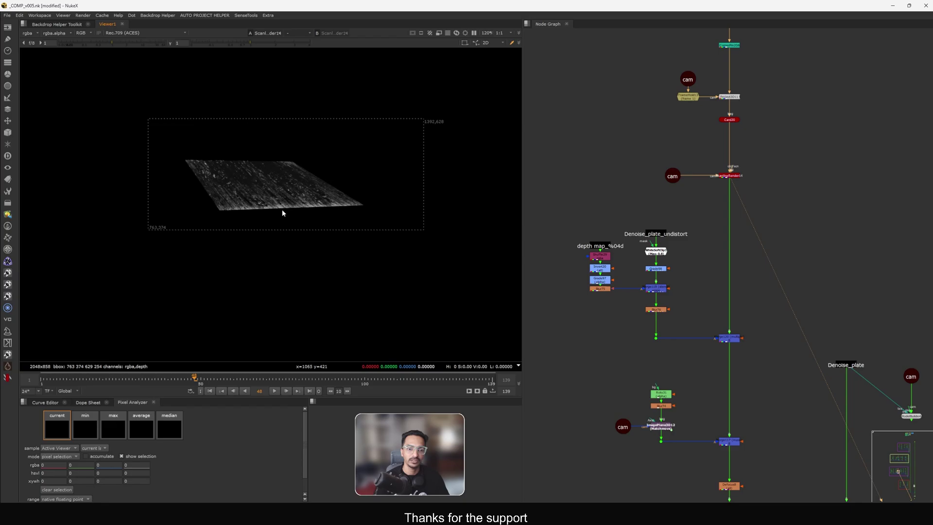
Step: View Card20 in 3D, frame it, and orbit around to examine its placement
{"action": "middle_click_drag", "start_coordinate": [709, 114], "coordinate": [696, 177]}
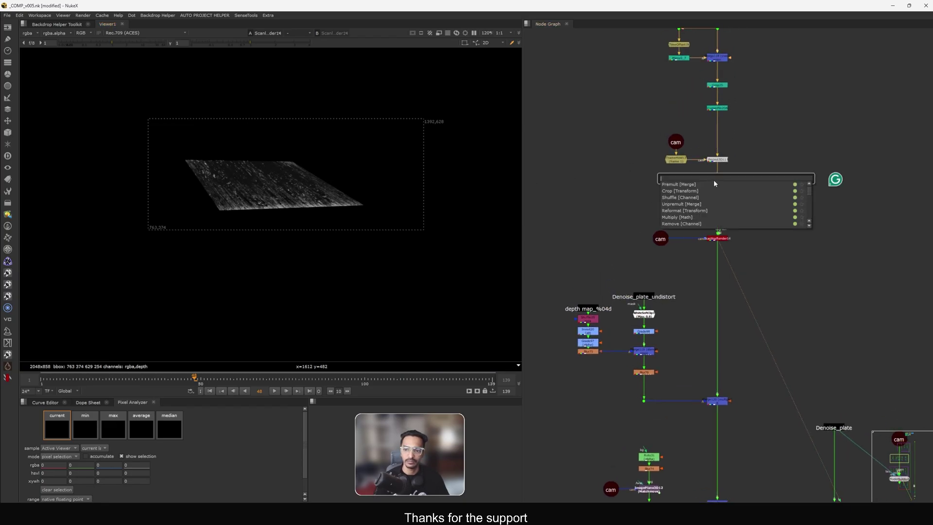
{"action": "key", "text": "Escape"}
{"action": "left_click_drag", "start_coordinate": [757, 171], "coordinate": [678, 206]}
{"action": "key", "text": "1"}
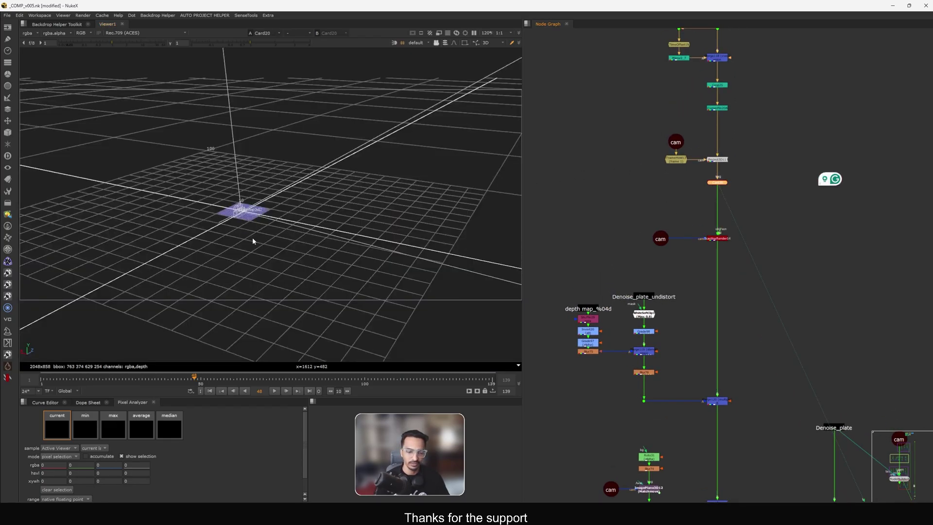
{"action": "key", "text": "f"}
{"action": "left_click_drag", "start_coordinate": [243, 221], "coordinate": [390, 190], "text": "ctrl"}
{"action": "scroll", "coordinate": [340, 233], "scroll_direction": "down", "scroll_amount": 1}
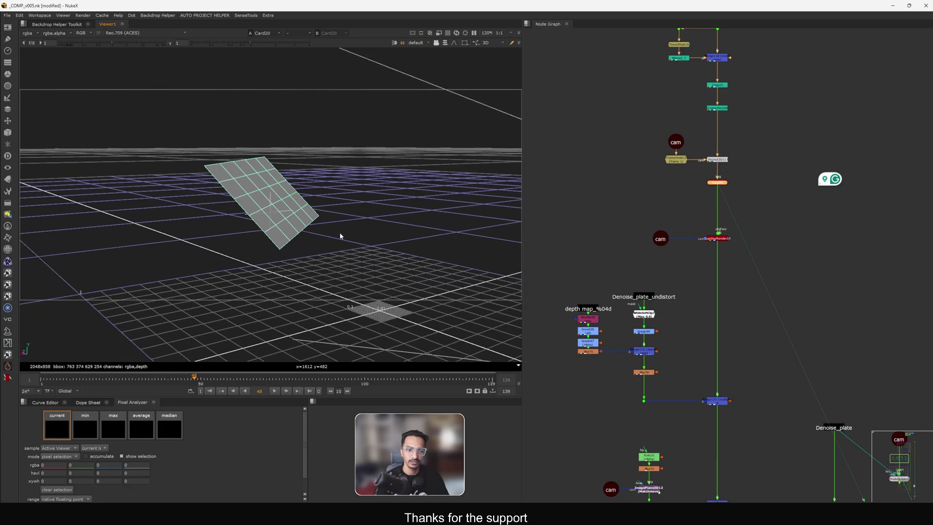
{"action": "scroll", "coordinate": [340, 236], "scroll_direction": "down", "scroll_amount": 2}
{"action": "left_click", "coordinate": [663, 217]}
{"action": "left_click_drag", "start_coordinate": [422, 220], "coordinate": [299, 217], "text": "ctrl"}
Step: Return to the ScanlineRender output in 2D, examine the rendered rain card closely, and advance one frame
{"action": "key", "text": "1"}
{"action": "left_click", "coordinate": [679, 287]}
{"action": "middle_click_drag", "start_coordinate": [708, 370], "coordinate": [683, 256]}
{"action": "key", "text": "Tab"}
{"action": "scroll", "coordinate": [262, 194], "scroll_direction": "up", "scroll_amount": 2}
{"action": "middle_click_drag", "start_coordinate": [278, 194], "coordinate": [303, 220]}
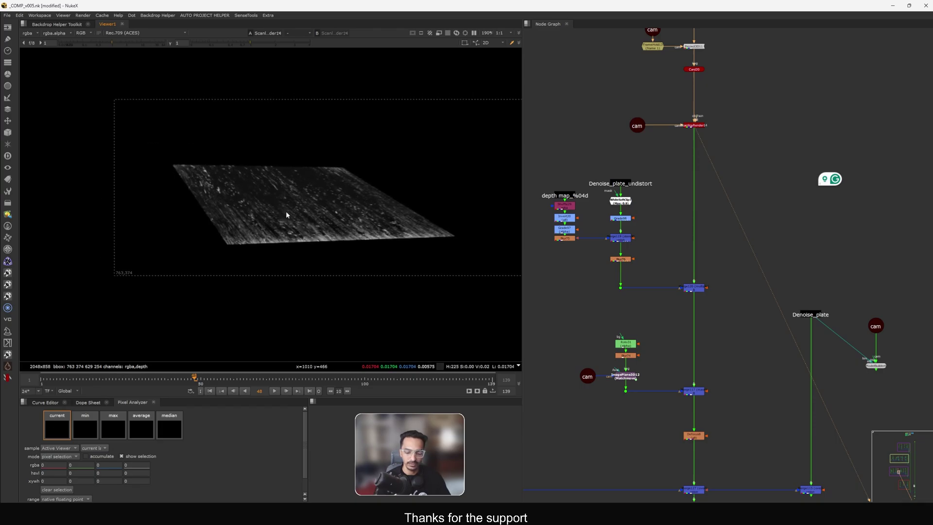
{"action": "key", "text": "Right"}
Step: View the plate-lit rain card at Merge120 and the blurred plate lighting input at Dot127
{"action": "left_click_drag", "start_coordinate": [739, 267], "coordinate": [665, 320]}
{"action": "key", "text": "1"}
{"action": "left_click", "coordinate": [669, 313]}
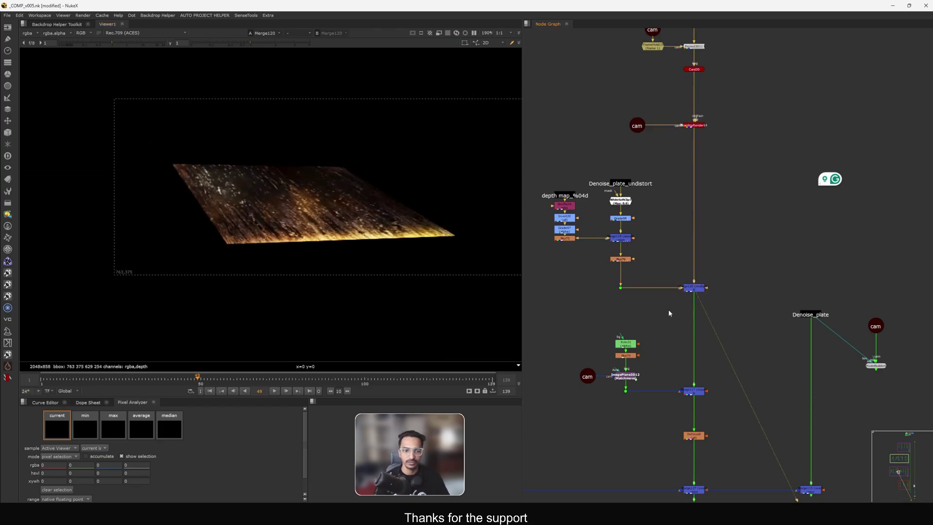
{"action": "left_click", "coordinate": [620, 288]}
{"action": "key", "text": "1"}
{"action": "middle_click_drag", "start_coordinate": [634, 276], "coordinate": [659, 287]}
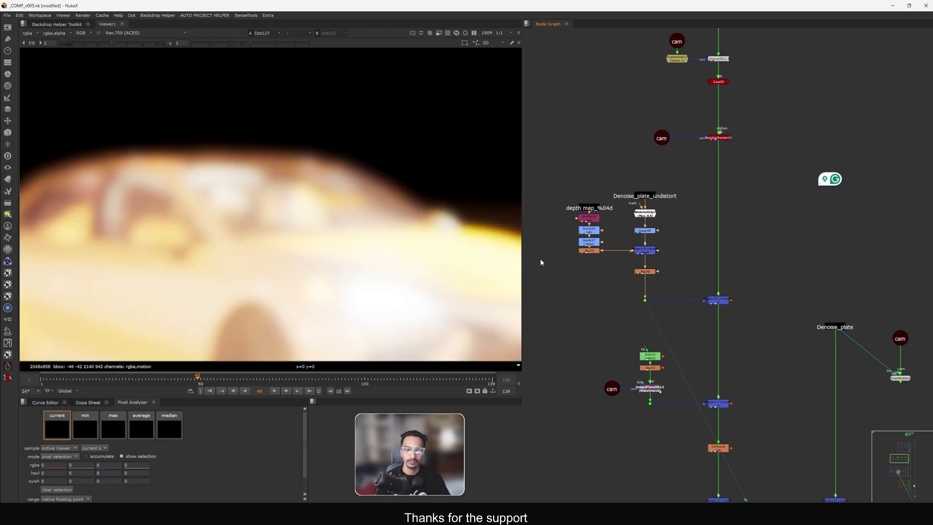
Step: View the soft-clipped denoised plate and its depth-masked merge at Merge119
{"action": "scroll", "coordinate": [540, 261], "scroll_direction": "up", "scroll_amount": 2}
{"action": "middle_click_drag", "start_coordinate": [726, 151], "coordinate": [715, 172]}
{"action": "left_click", "coordinate": [715, 170]}
{"action": "key", "text": "1"}
{"action": "left_click", "coordinate": [712, 217]}
{"action": "key", "text": "1"}
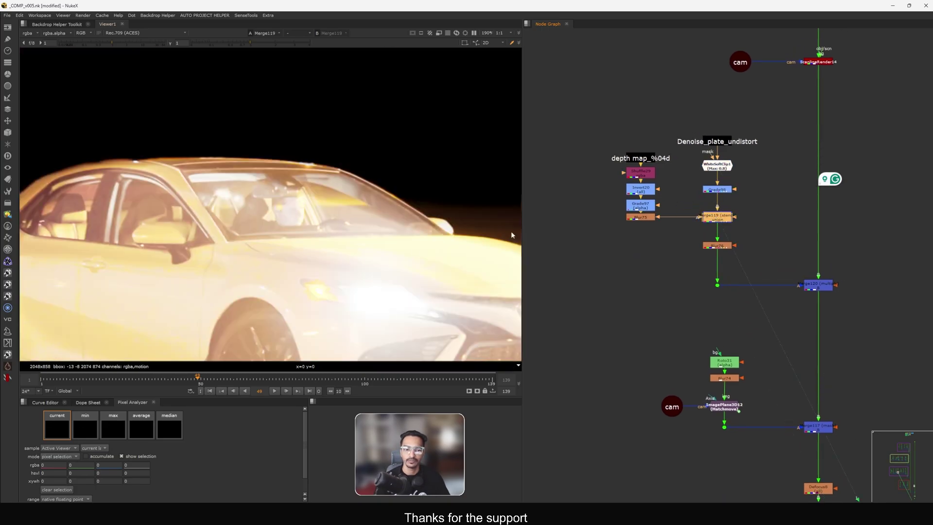
Step: Toggle Merge119 off and on to compare the depth mask's effect, viewing the blurred plate lighting at Dot127 and its alpha
{"action": "key", "text": "f"}
{"action": "key", "text": "d"}
{"action": "key", "text": "d"}
{"action": "key", "text": "d"}
{"action": "left_click", "coordinate": [717, 285]}
{"action": "key", "text": "1"}
{"action": "middle_click_drag", "start_coordinate": [738, 311], "coordinate": [670, 297]}
{"action": "left_click_drag", "start_coordinate": [702, 212], "coordinate": [656, 186]}
{"action": "key", "text": "d"}
{"action": "key", "text": "a"}
{"action": "key", "text": "a"}
Step: View the plate-lit rain card at Merge120 and the roto-masked result at Merge117 at closer range
{"action": "left_click", "coordinate": [751, 272]}
{"action": "key", "text": "1"}
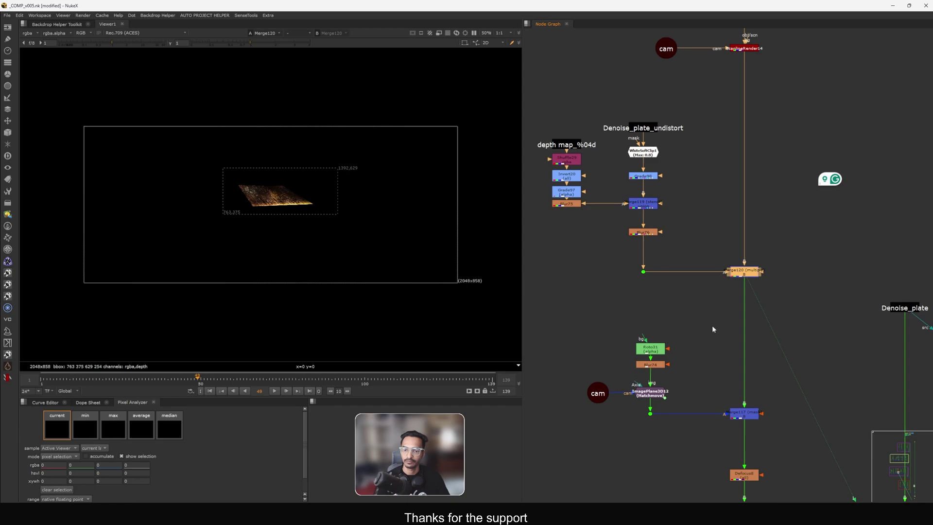
{"action": "scroll", "coordinate": [700, 230], "scroll_direction": "down", "scroll_amount": 2}
{"action": "left_click", "coordinate": [719, 289]}
{"action": "key", "text": "1"}
{"action": "middle_click_drag", "start_coordinate": [720, 325], "coordinate": [685, 296]}
{"action": "scroll", "coordinate": [264, 205], "scroll_direction": "up", "scroll_amount": 3}
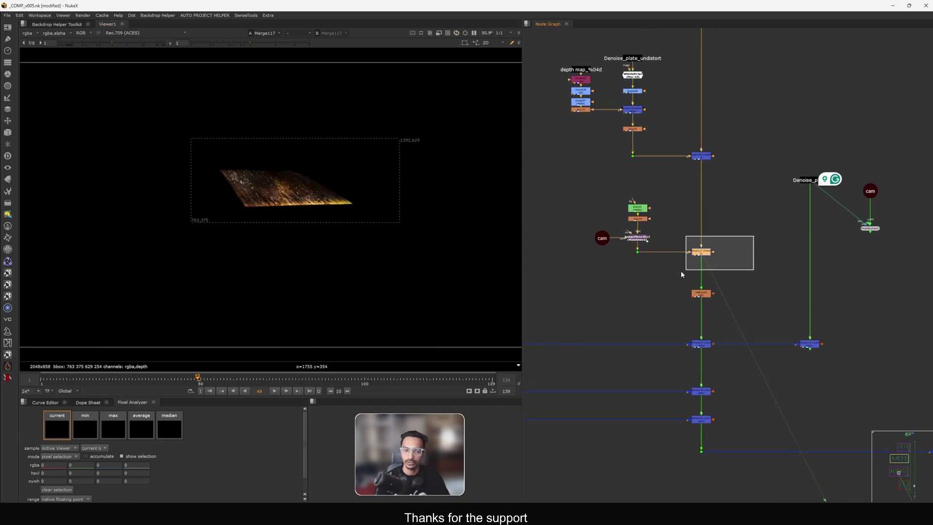
Step: Toggle Merge117 off and on repeatedly to compare the rain card with and without the roto mask
{"action": "left_click_drag", "start_coordinate": [681, 272], "coordinate": [680, 272]}
{"action": "key", "text": "d"}
{"action": "key", "text": "d"}
{"action": "key", "text": "d"}
{"action": "key", "text": "d"}
{"action": "key", "text": "d"}
Step: View the rain merged over the denoised plate at Merge115 and re-enable Merge117
{"action": "left_click_drag", "start_coordinate": [864, 324], "coordinate": [748, 372]}
{"action": "key", "text": "1"}
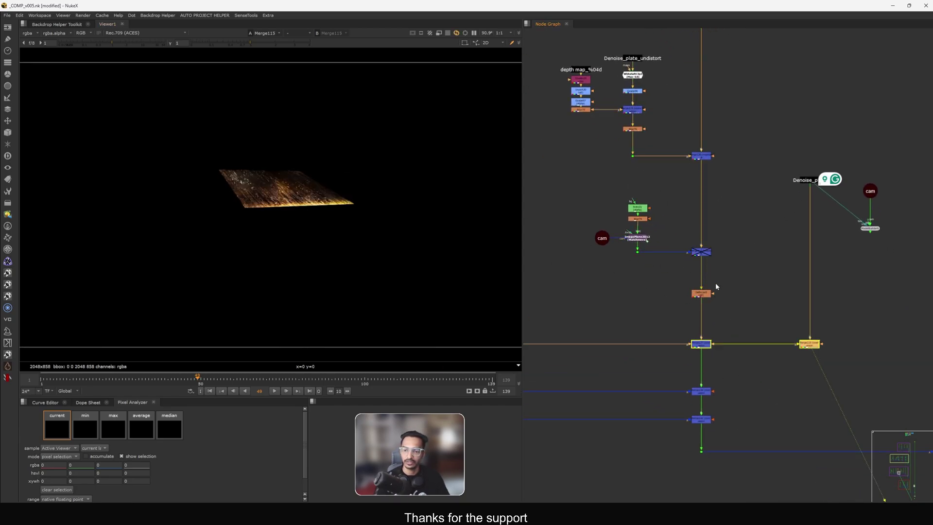
{"action": "left_click_drag", "start_coordinate": [725, 236], "coordinate": [665, 278]}
{"action": "key", "text": "d"}
Step: Zoom in on the car's windshield and toggle Merge115 off and on to compare the plate with and without rain
{"action": "left_click_drag", "start_coordinate": [863, 326], "coordinate": [791, 365]}
{"action": "key", "text": "d"}
{"action": "scroll", "coordinate": [239, 194], "scroll_direction": "up", "scroll_amount": 6}
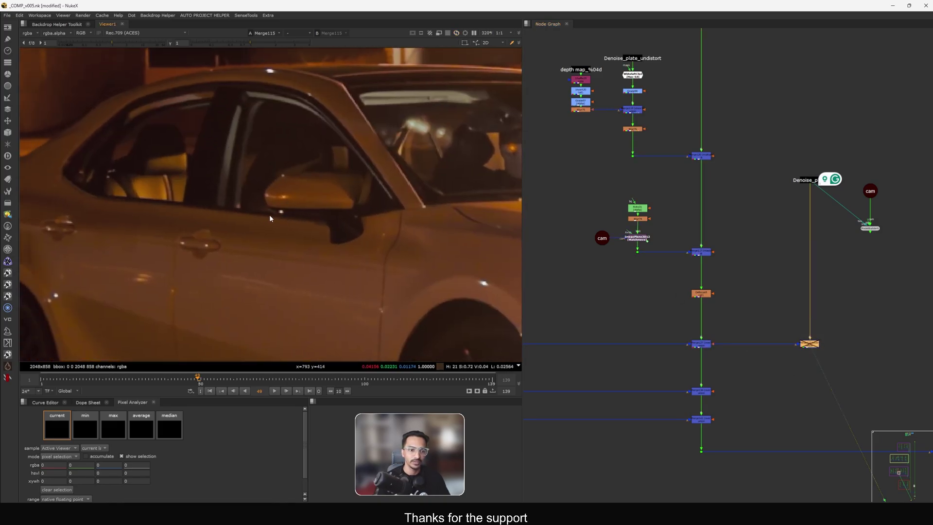
{"action": "key", "text": "d"}
{"action": "key", "text": "d"}
{"action": "key", "text": "d"}
{"action": "key", "text": "d"}
{"action": "key", "text": "d"}
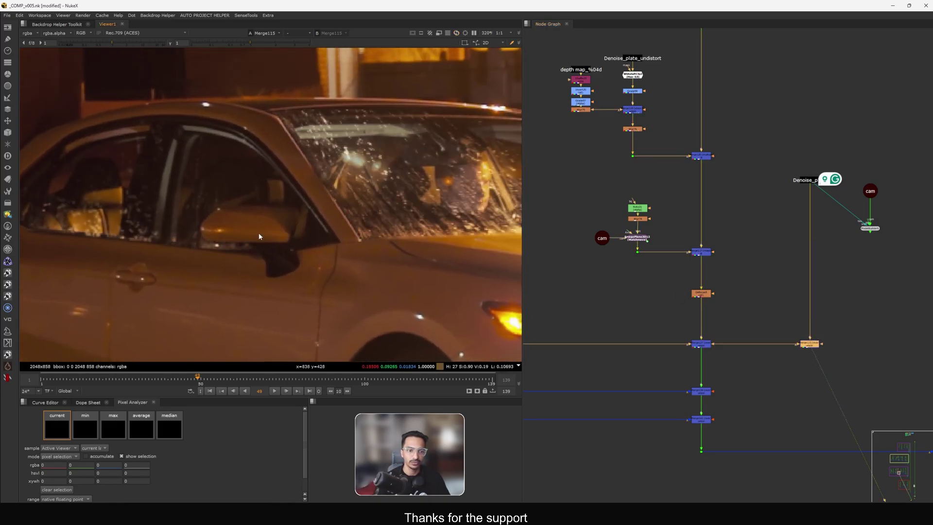
{"action": "key", "text": "d"}
{"action": "key", "text": "d"}
{"action": "key", "text": "d"}
{"action": "key", "text": "d"}
{"action": "key", "text": "d"}
{"action": "key", "text": "d"}
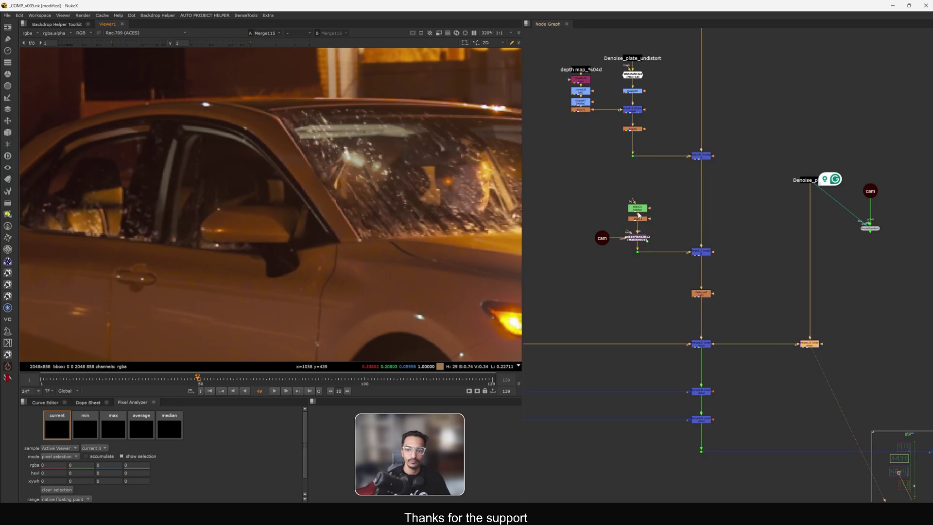
Step: View the combined car rain elements at Dot110, fit the frame, and play them back at closer range
{"action": "scroll", "coordinate": [733, 243], "scroll_direction": "down", "scroll_amount": 8}
{"action": "scroll", "coordinate": [757, 244], "scroll_direction": "up", "scroll_amount": 4}
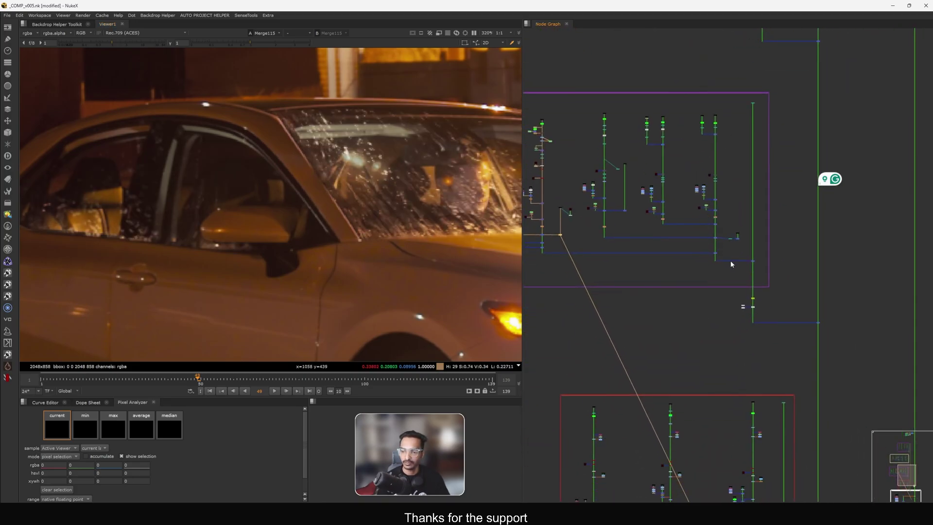
{"action": "scroll", "coordinate": [753, 259], "scroll_direction": "up", "scroll_amount": 2}
{"action": "key", "text": "f"}
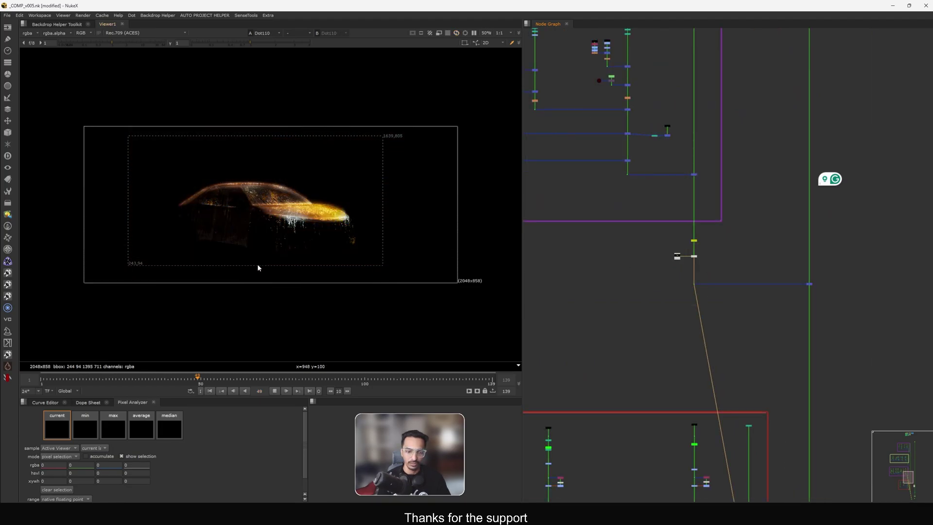
{"action": "key", "text": "l"}
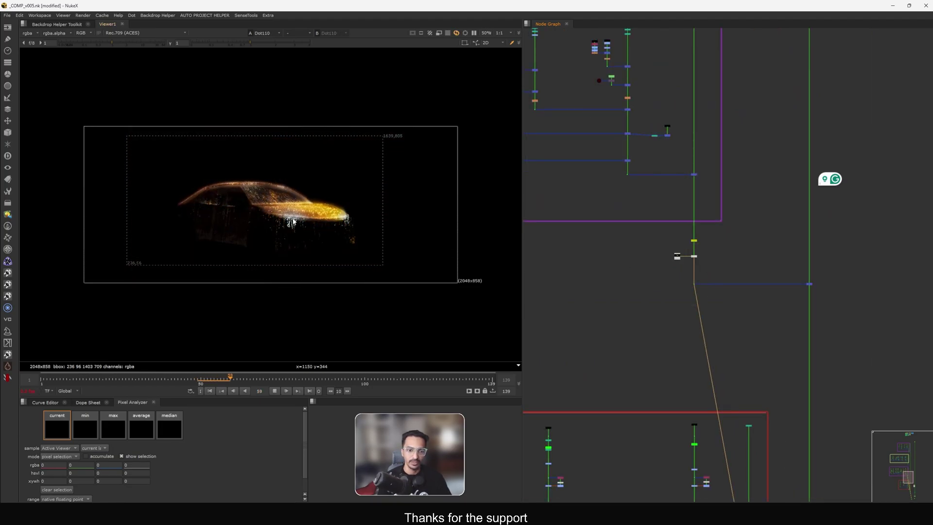
{"action": "scroll", "coordinate": [272, 233], "scroll_direction": "up", "scroll_amount": 2}
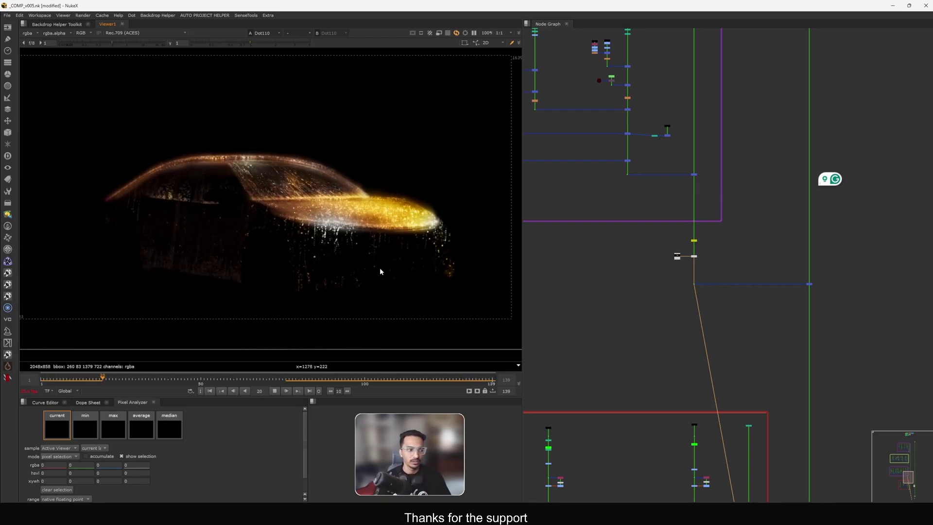
{"action": "key", "text": "k"}
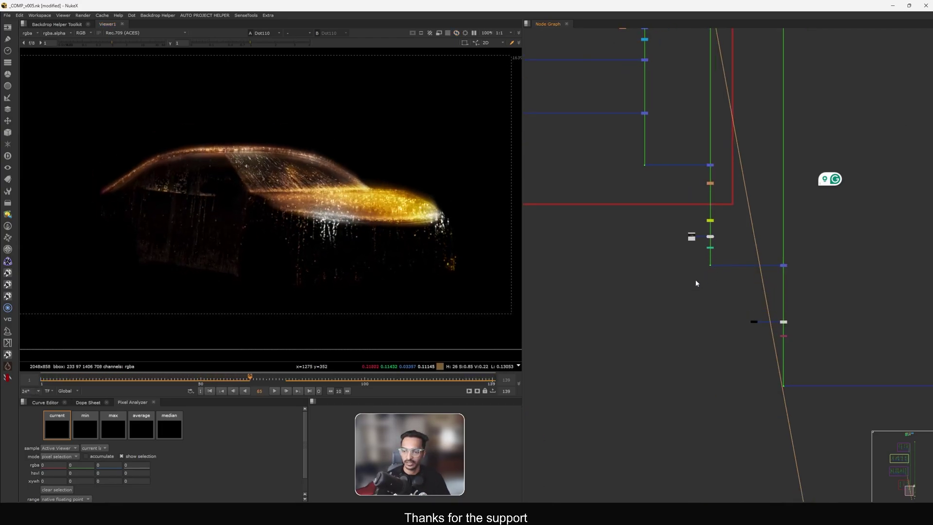
Step: View the red backdrop's combined falling rain output at Dot5, fit the frame, and play it back
{"action": "mouse_move", "coordinate": [689, 287]}
{"action": "middle_mouse_down"}
{"action": "mouse_move", "coordinate": [712, 261]}
{"action": "mouse_move", "coordinate": [706, 267]}
{"action": "middle_mouse_up"}
{"action": "left_click_drag", "start_coordinate": [708, 267], "coordinate": [740, 236]}
{"action": "key", "text": "1"}
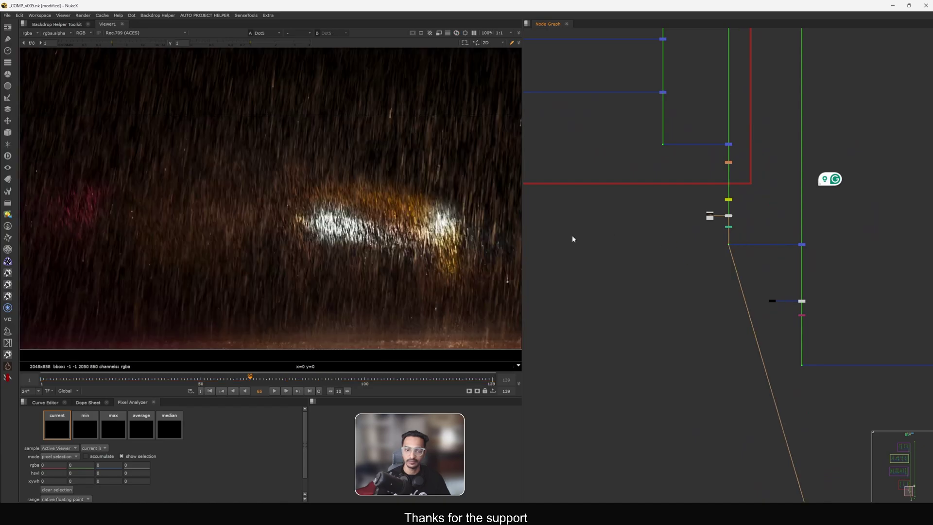
{"action": "key", "text": "f"}
{"action": "key", "text": "l"}
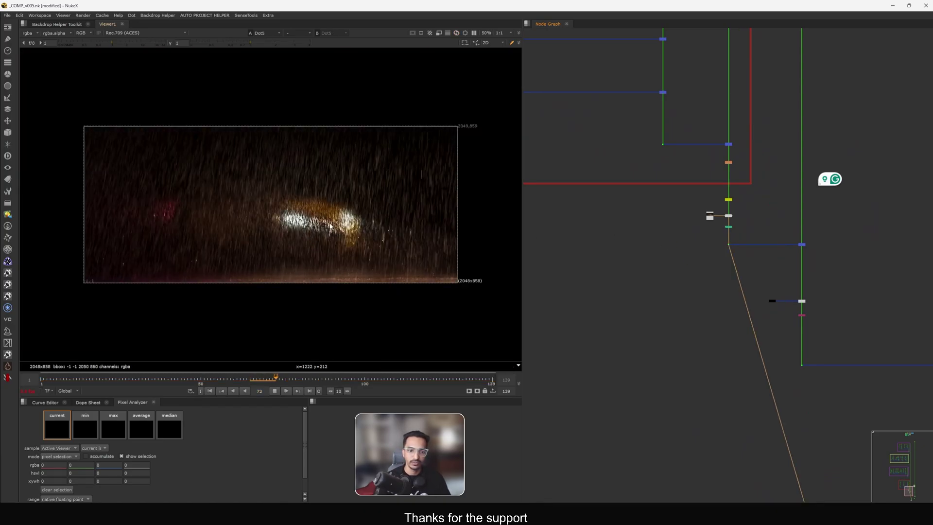
{"action": "scroll", "coordinate": [329, 226], "scroll_direction": "up", "scroll_amount": 1}
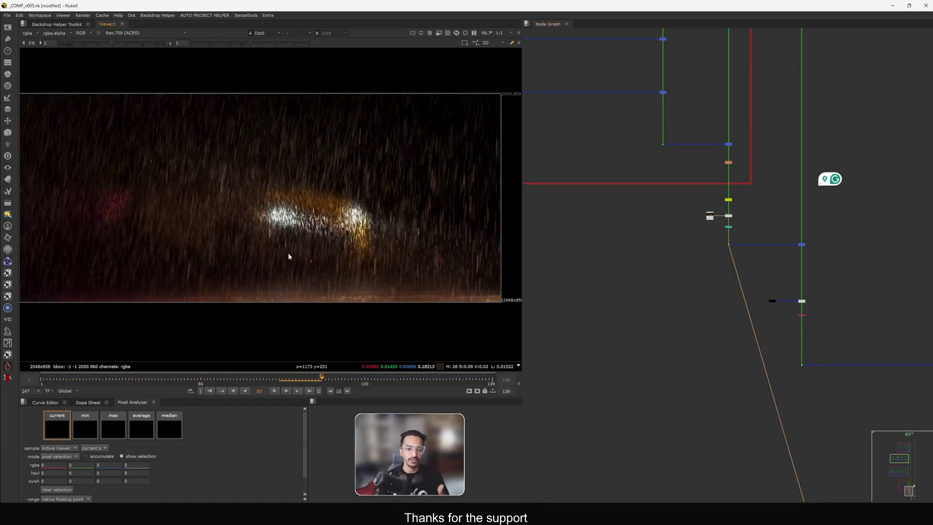
Step: View the keyed rain footage at Keyer1 and its projected card at the ScanlineRender below
{"action": "scroll", "coordinate": [648, 154], "scroll_direction": "down", "scroll_amount": 5}
{"action": "scroll", "coordinate": [673, 204], "scroll_direction": "up", "scroll_amount": 4}
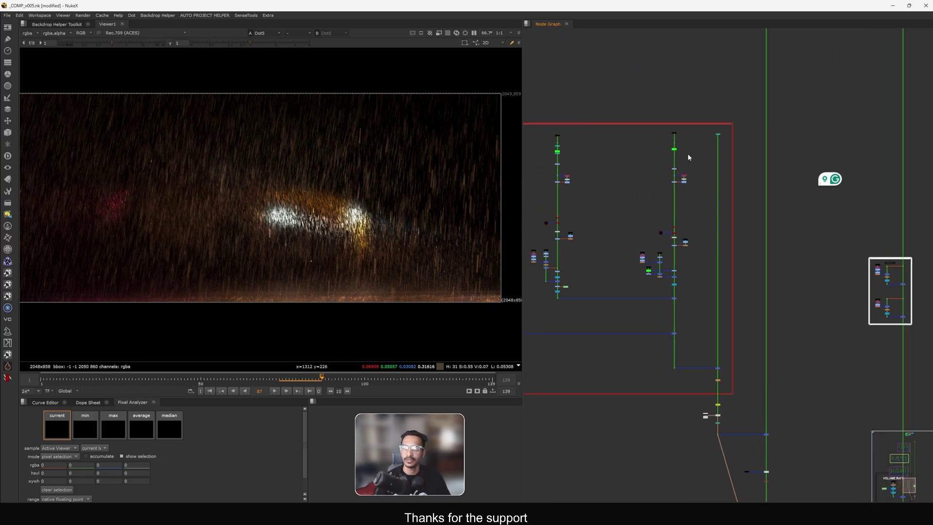
{"action": "left_click", "coordinate": [673, 149]}
{"action": "key", "text": "1"}
{"action": "left_click", "coordinate": [667, 207]}
{"action": "scroll", "coordinate": [671, 257], "scroll_direction": "up", "scroll_amount": 5}
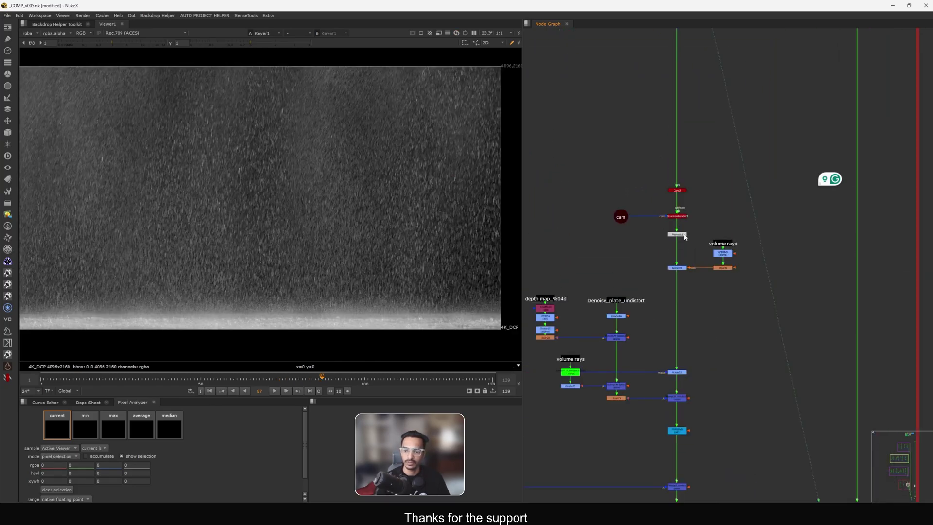
{"action": "key", "text": "1"}
{"action": "left_click", "coordinate": [658, 233]}
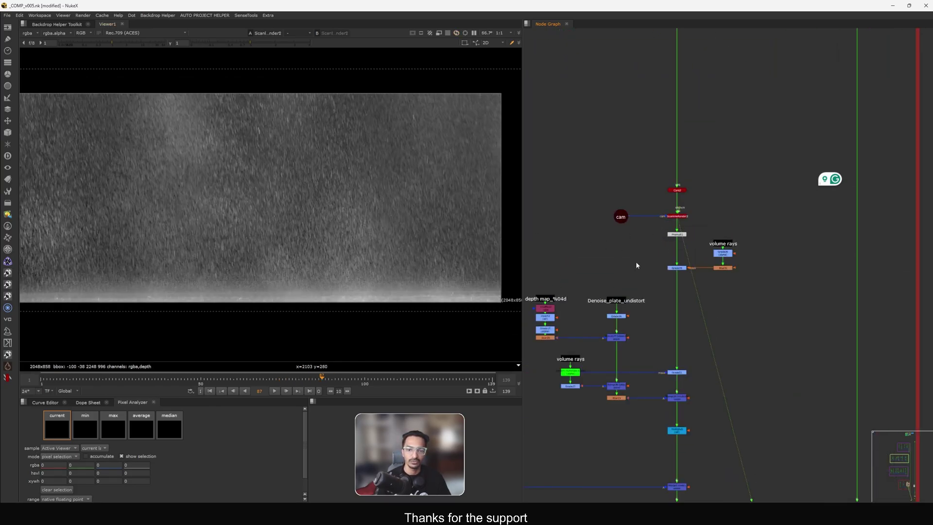
Step: View the lit rain layer at Multiply6 and the volume rays matte feeding it at Keyer6
{"action": "middle_click_drag", "start_coordinate": [676, 407], "coordinate": [729, 294]}
{"action": "left_click", "coordinate": [702, 328]}
{"action": "key", "text": "1"}
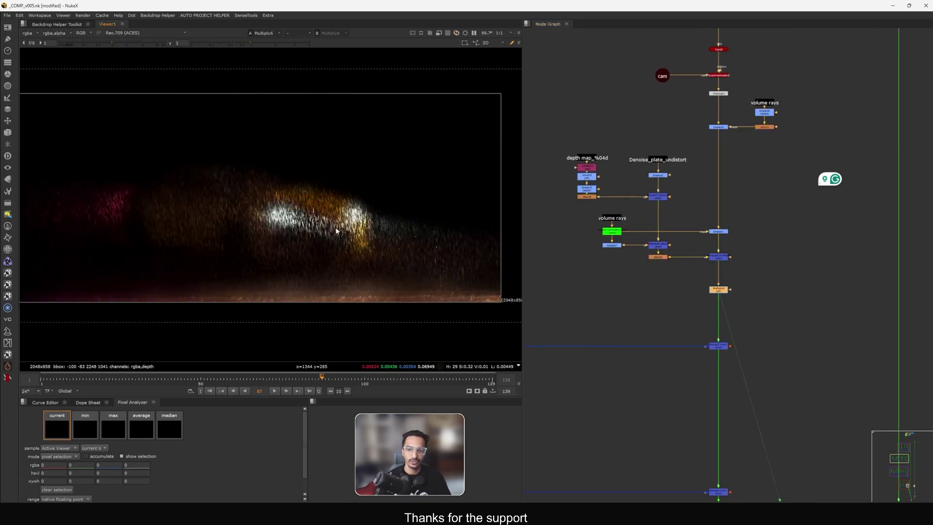
{"action": "left_click_drag", "start_coordinate": [692, 241], "coordinate": [692, 243]}
{"action": "left_click", "coordinate": [612, 231]}
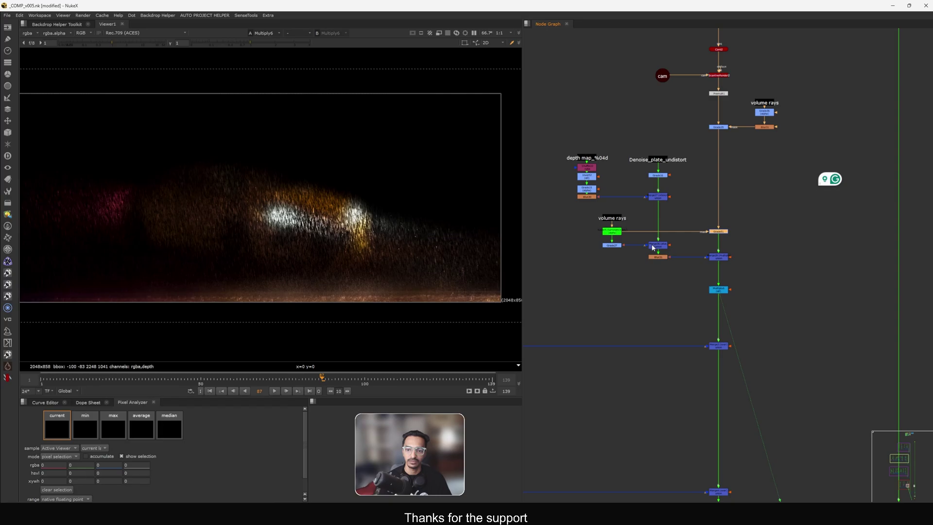
{"action": "key", "text": "1"}
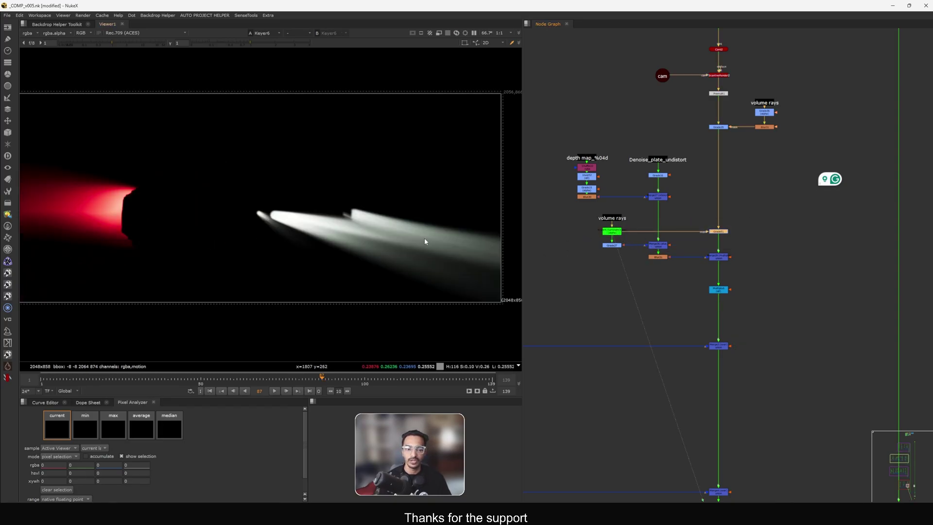
Step: Return to Multiply6 and briefly play back the rain lit by the volume rays
{"action": "left_click", "coordinate": [718, 289]}
{"action": "key", "text": "1"}
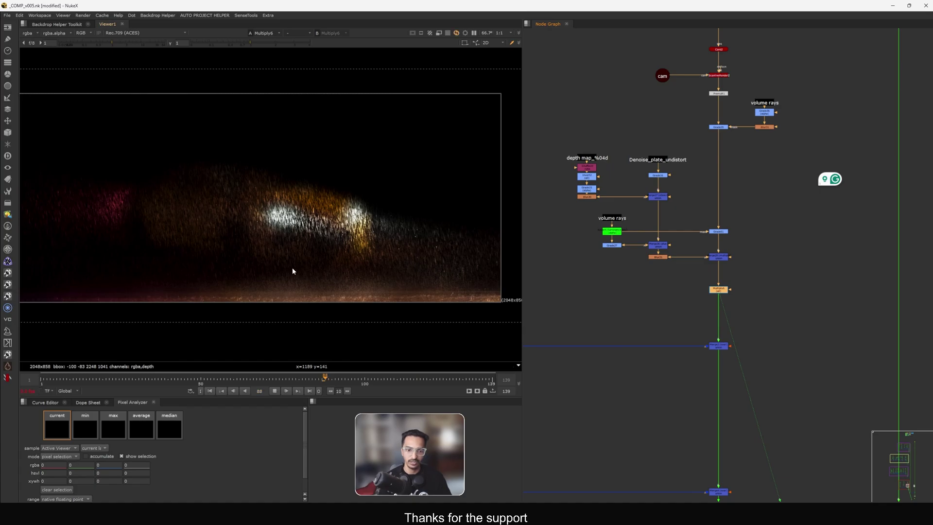
{"action": "key", "text": "l"}
{"action": "key", "text": "k"}
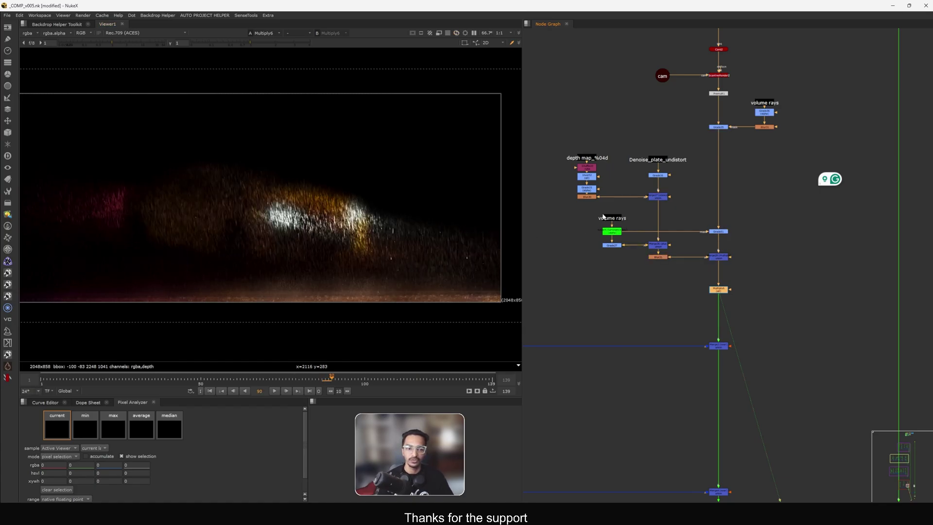
Step: View the car plate at Stamp107 and sample pixels and regions across the car and the foreground ground
{"action": "scroll", "coordinate": [621, 245], "scroll_direction": "down", "scroll_amount": 10}
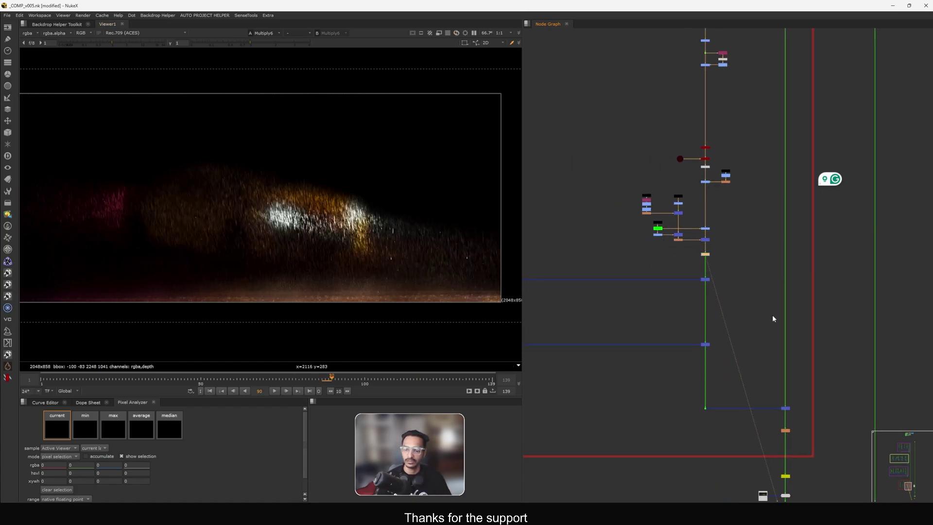
{"action": "middle_click_drag", "start_coordinate": [799, 384], "coordinate": [774, 340]}
{"action": "scroll", "coordinate": [778, 336], "scroll_direction": "up", "scroll_amount": 8}
{"action": "key", "text": "2"}
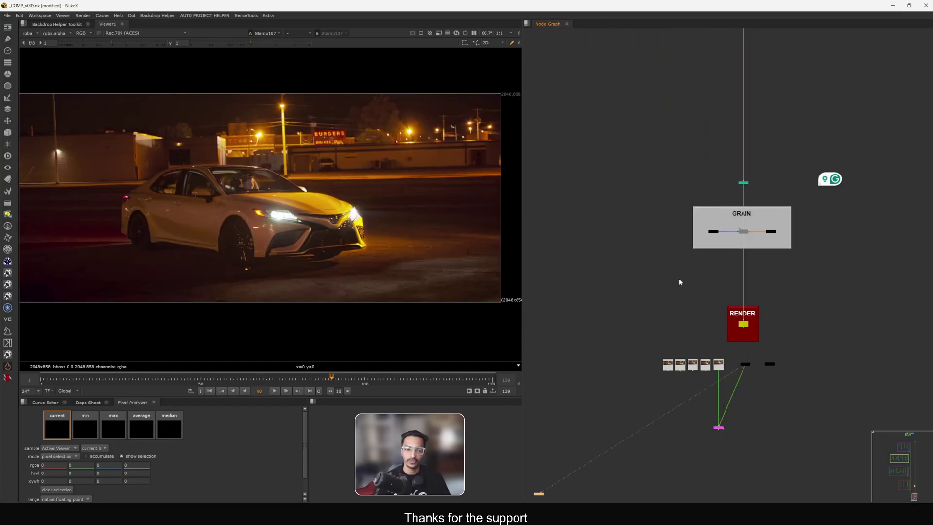
{"action": "left_click", "coordinate": [280, 300], "text": "ctrl"}
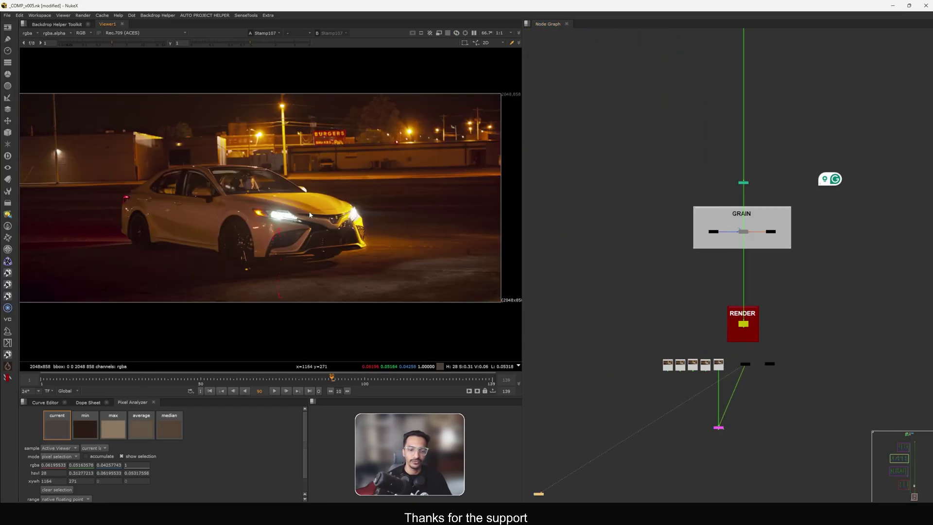
{"action": "left_click_drag", "start_coordinate": [145, 175], "coordinate": [421, 258], "text": "ctrl+shift"}
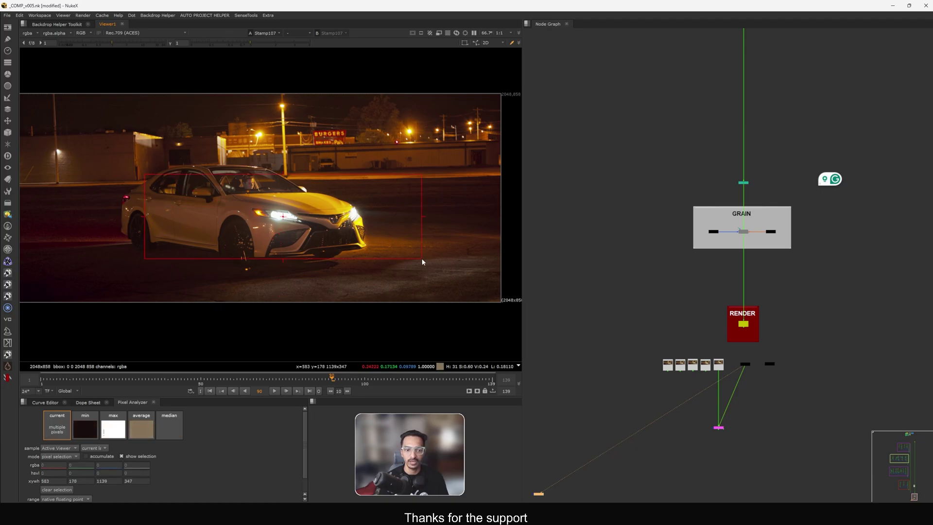
{"action": "left_click", "coordinate": [382, 300], "text": "ctrl"}
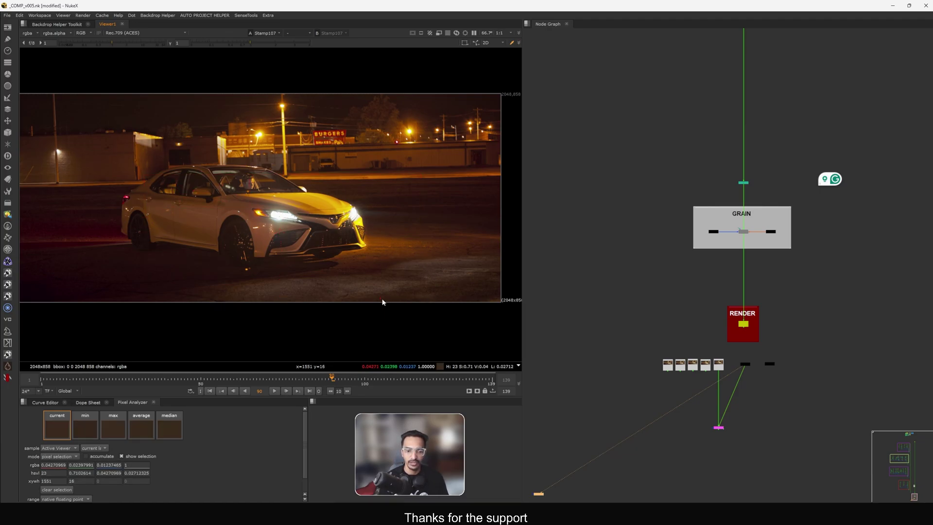
{"action": "left_click_drag", "start_coordinate": [260, 293], "coordinate": [298, 296], "text": "ctrl+shift"}
{"action": "left_click_drag", "start_coordinate": [421, 275], "coordinate": [422, 272], "text": "ctrl+shift"}
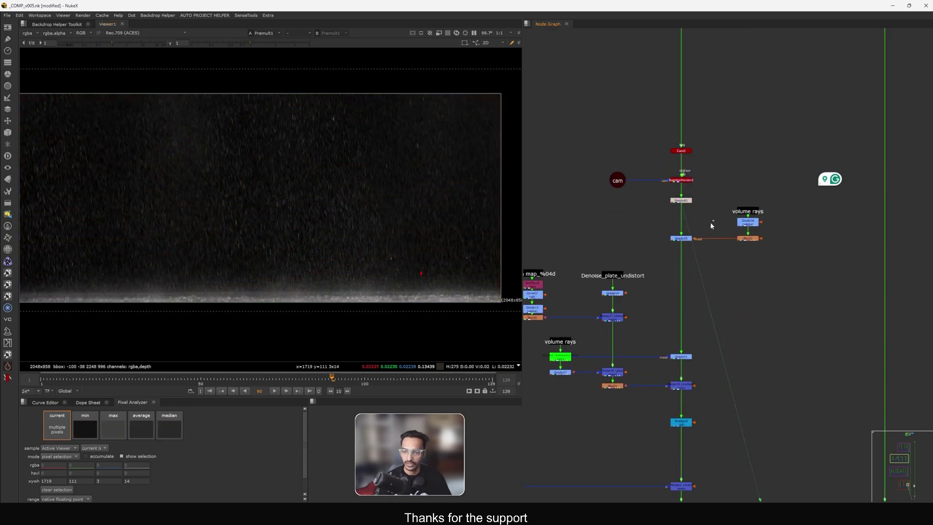
Step: View Multiply6 again to compare the lit rain with the plate, examining the tail-light side of the frame
{"action": "middle_click_drag", "start_coordinate": [679, 302], "coordinate": [679, 159]}
{"action": "key", "text": "1"}
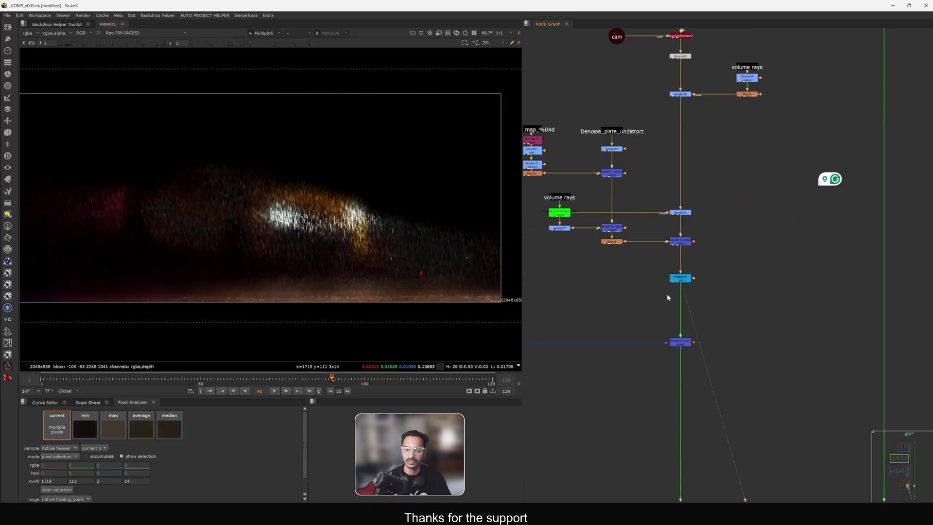
{"action": "middle_click_drag", "start_coordinate": [661, 289], "coordinate": [648, 258]}
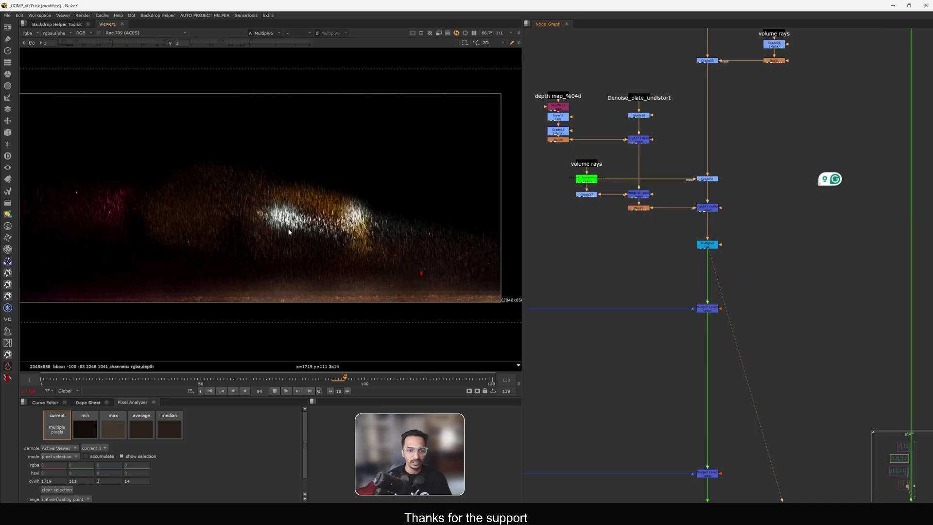
{"action": "middle_click_drag", "start_coordinate": [289, 232], "coordinate": [357, 259]}
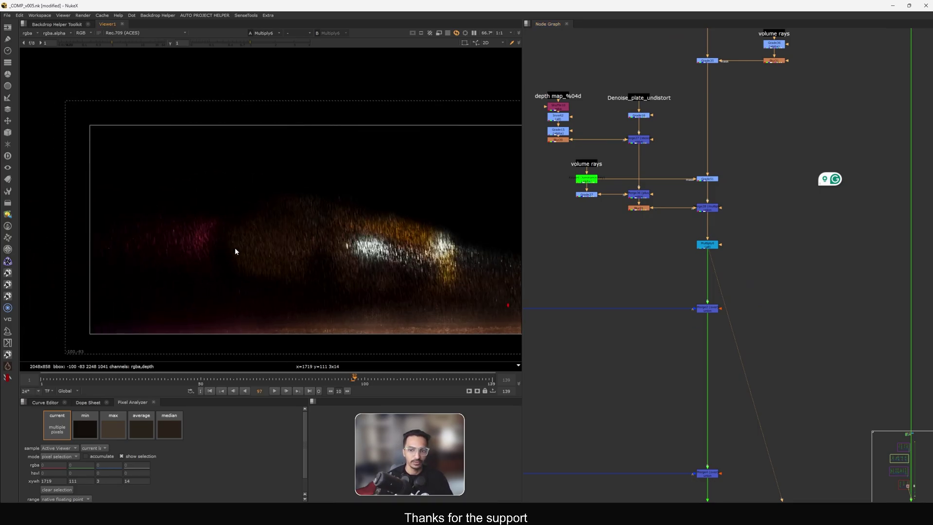
Step: View the depth-masked plate at Merge27 and the blurred plate and volume rays lighting at Blur21
{"action": "middle_click_drag", "start_coordinate": [635, 135], "coordinate": [674, 183]}
{"action": "left_click", "coordinate": [676, 186]}
{"action": "key", "text": "1"}
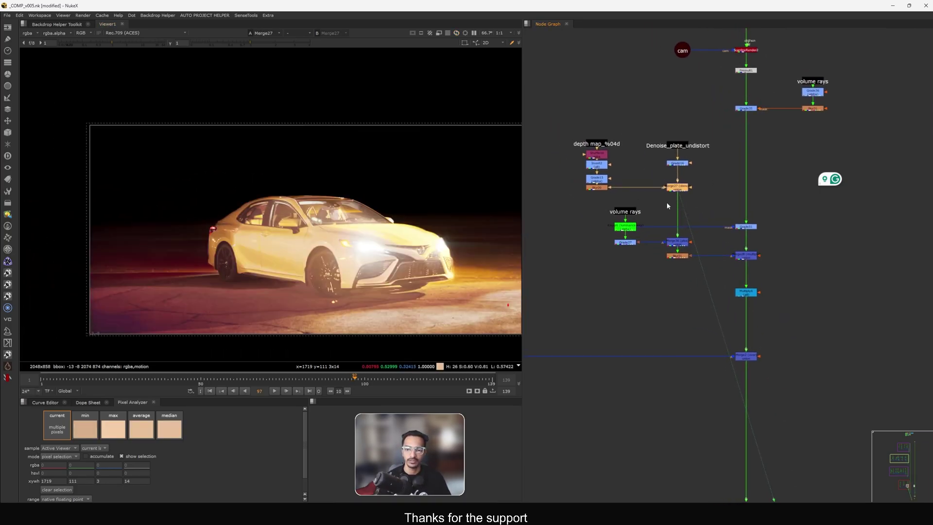
{"action": "scroll", "coordinate": [667, 205], "scroll_direction": "up", "scroll_amount": 1}
{"action": "left_click", "coordinate": [676, 263]}
{"action": "key", "text": "1"}
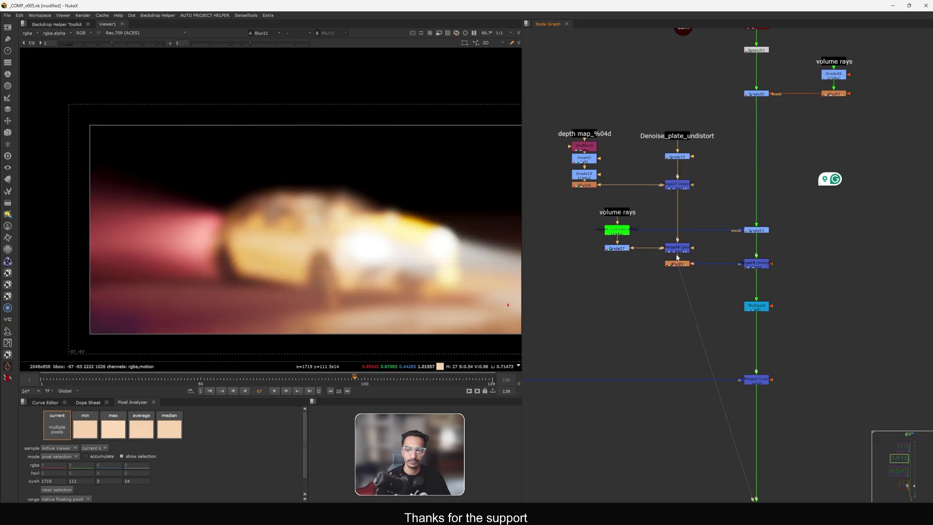
Step: View the merge multiplying the rain by the blurred lighting and examine the red tail-light rain closely
{"action": "left_click_drag", "start_coordinate": [733, 279], "coordinate": [734, 280]}
{"action": "key", "text": "1"}
{"action": "scroll", "coordinate": [218, 242], "scroll_direction": "up", "scroll_amount": 5}
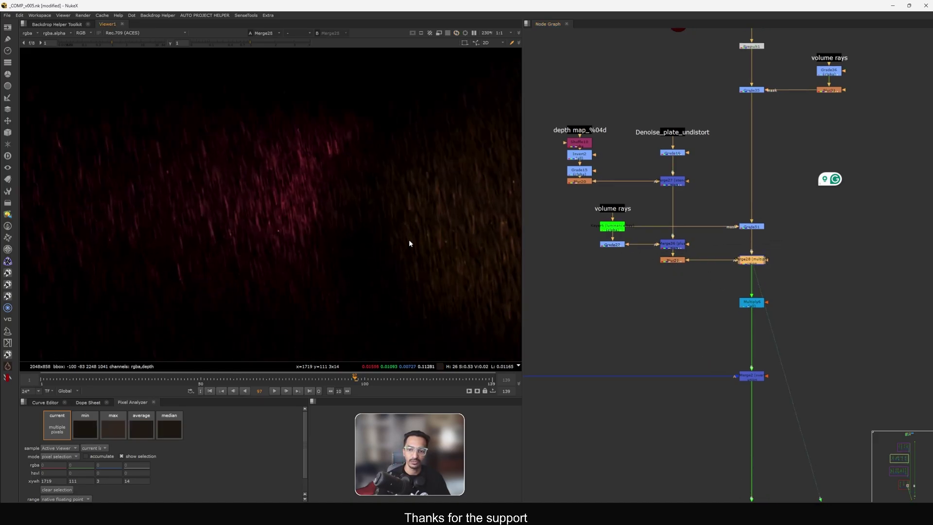
Step: Toggle the volume rays Grade27 off and on and compare the red tail-light rain at Merge28
{"action": "middle_click_drag", "start_coordinate": [611, 243], "coordinate": [667, 261]}
{"action": "scroll", "coordinate": [612, 252], "scroll_direction": "up", "scroll_amount": 2}
{"action": "left_click_drag", "start_coordinate": [697, 245], "coordinate": [634, 274]}
{"action": "key", "text": "d"}
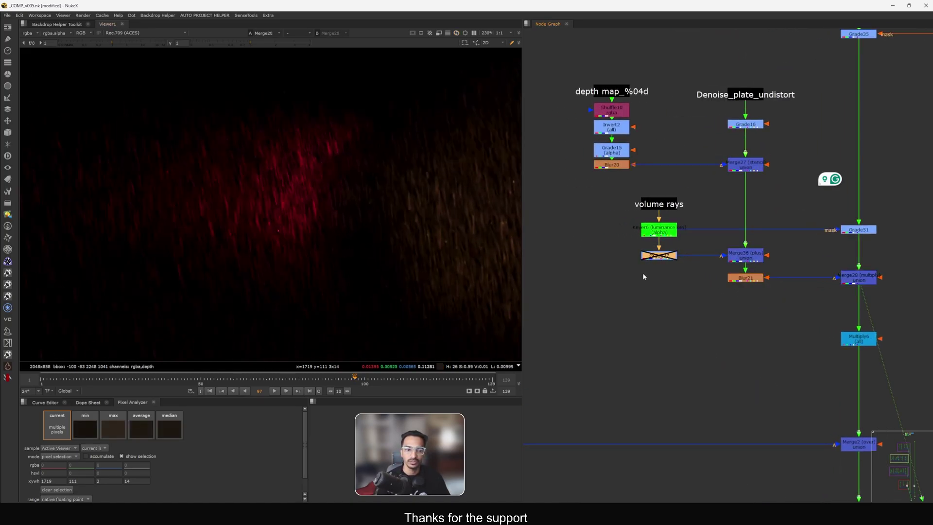
{"action": "key", "text": "d"}
{"action": "key", "text": "d"}
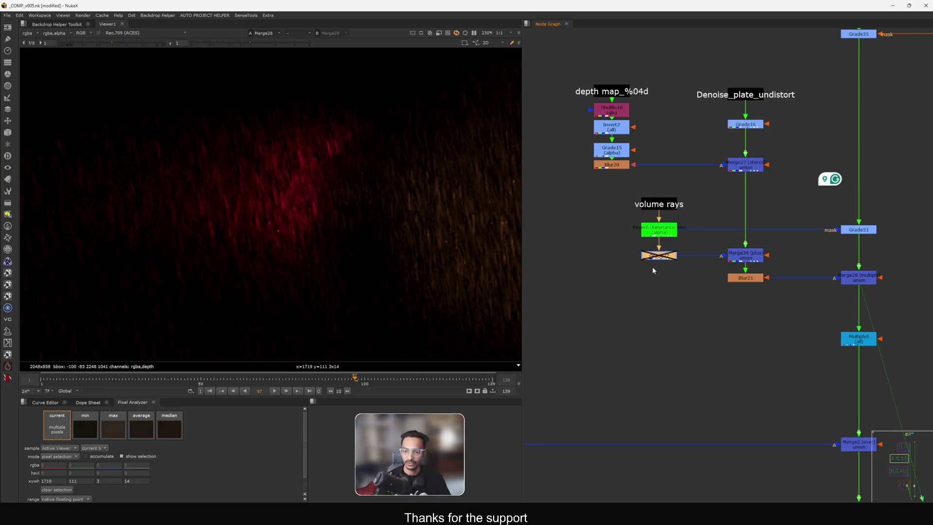
{"action": "key", "text": "d"}
{"action": "key", "text": "d"}
{"action": "key", "text": "f"}
Step: View Merge2 on the full frame to examine the car rain combined with the neighbouring rain branch
{"action": "scroll", "coordinate": [662, 428], "scroll_direction": "down", "scroll_amount": 3}
{"action": "middle_click_drag", "start_coordinate": [661, 428], "coordinate": [709, 285]}
{"action": "scroll", "coordinate": [682, 289], "scroll_direction": "down", "scroll_amount": 4}
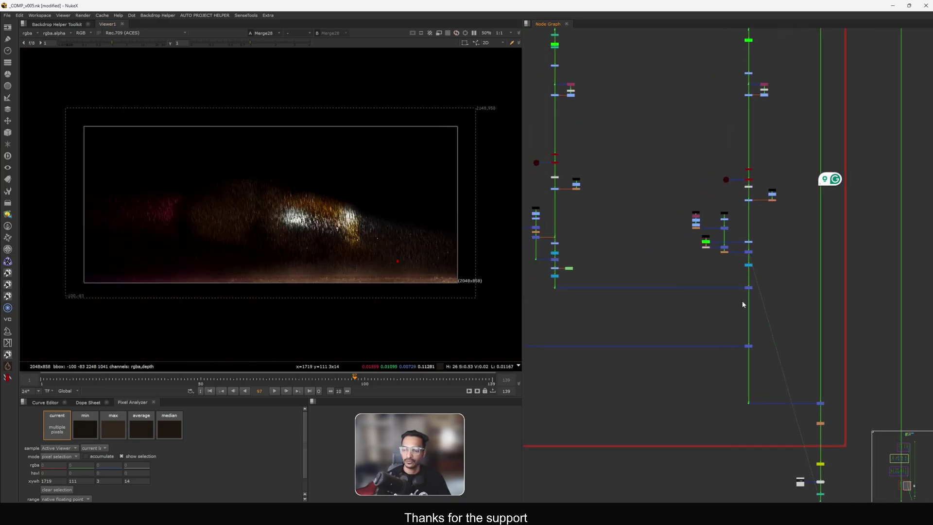
{"action": "left_click", "coordinate": [750, 288]}
{"action": "key", "text": "1"}
Step: View the middle rain branch alone at Dot7 and play it back briefly
{"action": "middle_click_drag", "start_coordinate": [645, 304], "coordinate": [703, 300]}
{"action": "left_click", "coordinate": [614, 282]}
{"action": "scroll", "coordinate": [615, 287], "scroll_direction": "up", "scroll_amount": 3}
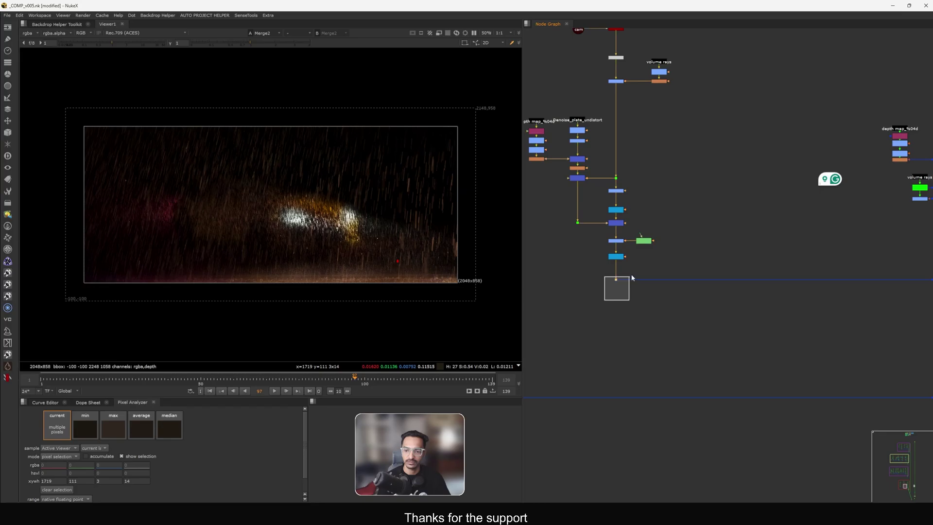
{"action": "key", "text": "1"}
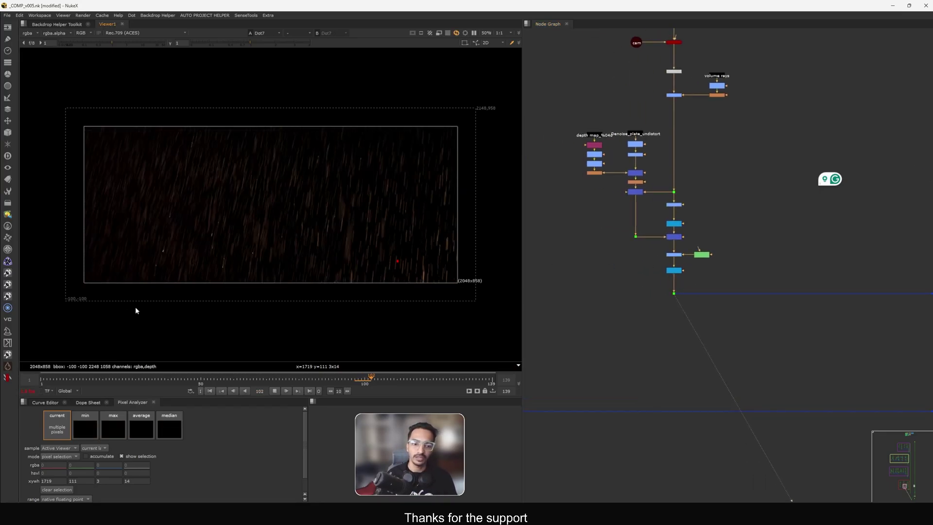
{"action": "key", "text": "k"}
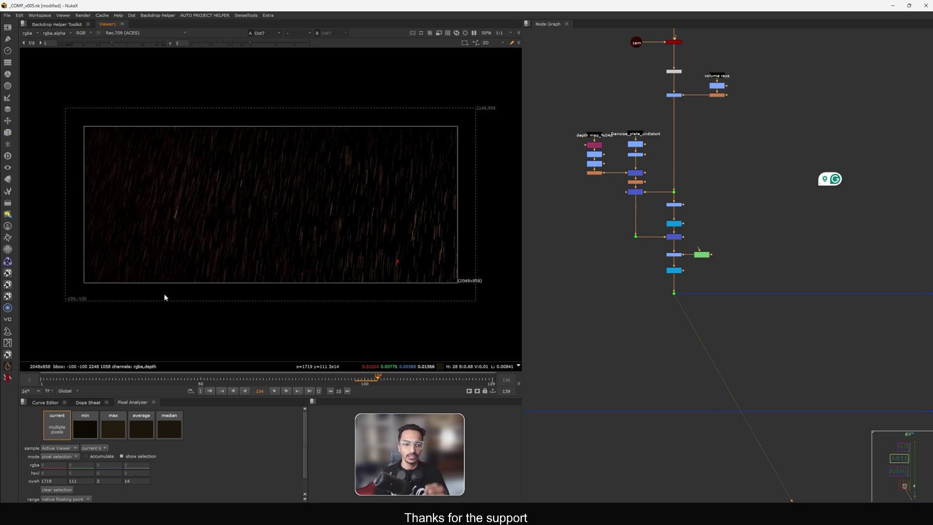
Step: View Merge2 in the main rain branch and examine the tail-light rain closely with the merge disabled
{"action": "scroll", "coordinate": [737, 252], "scroll_direction": "down", "scroll_amount": 10}
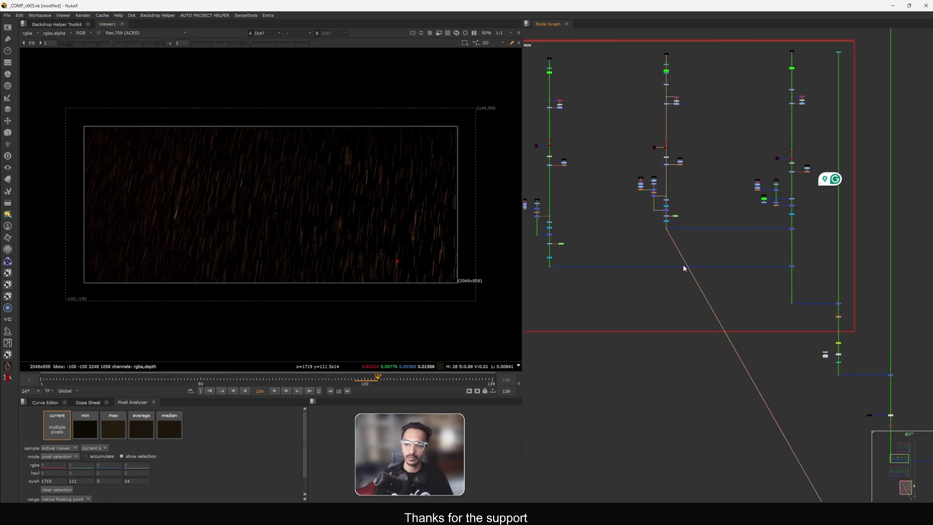
{"action": "scroll", "coordinate": [706, 245], "scroll_direction": "up", "scroll_amount": 10}
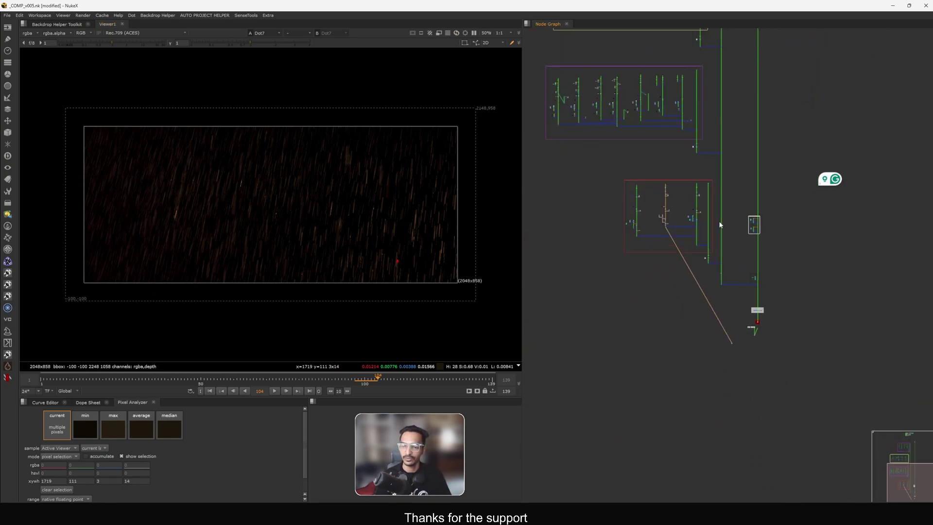
{"action": "middle_click_drag", "start_coordinate": [706, 180], "coordinate": [726, 156]}
{"action": "left_click", "coordinate": [702, 198]}
{"action": "key", "text": "1"}
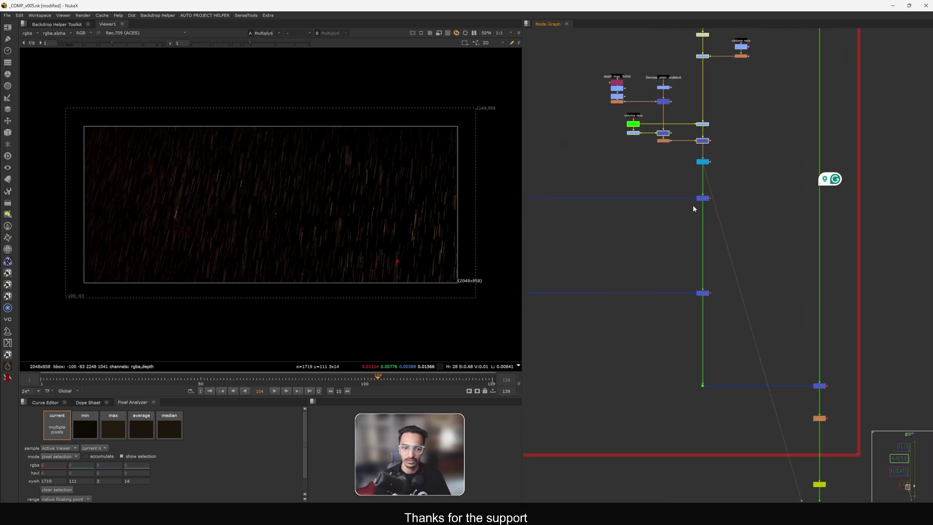
{"action": "scroll", "coordinate": [301, 230], "scroll_direction": "up", "scroll_amount": 5}
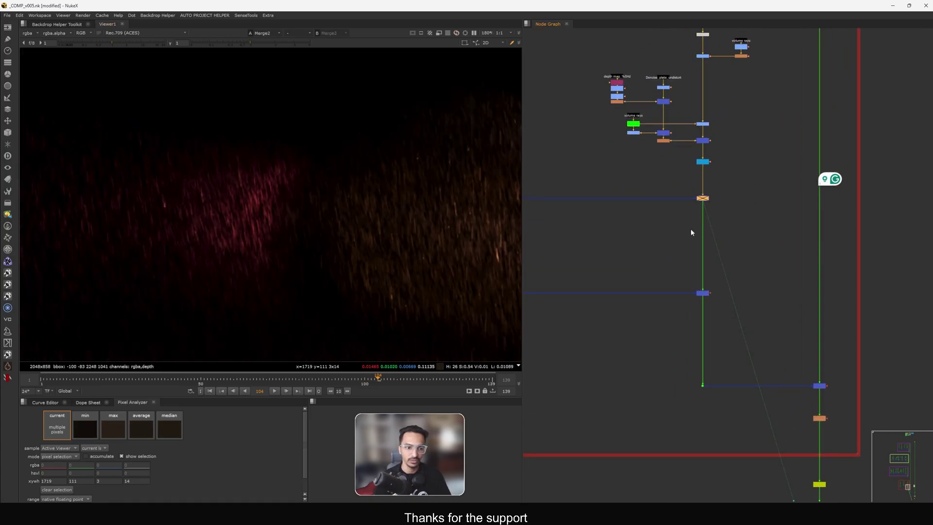
Step: View the lower rain merge close to the tail light, then inspect the remaining rain branch feeding it
{"action": "scroll", "coordinate": [684, 228], "scroll_direction": "down", "scroll_amount": 1}
{"action": "left_click", "coordinate": [702, 290]}
{"action": "key", "text": "1"}
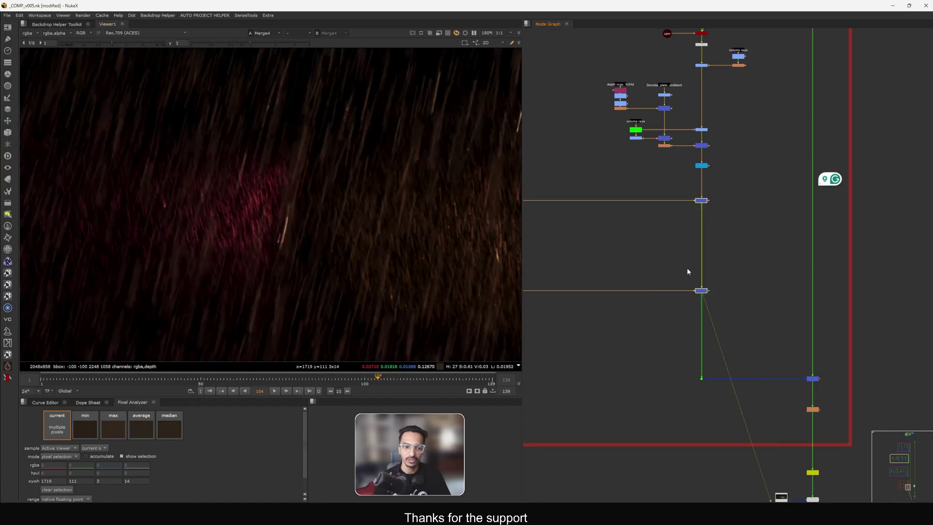
{"action": "scroll", "coordinate": [687, 267], "scroll_direction": "down", "scroll_amount": 5}
{"action": "middle_click_drag", "start_coordinate": [652, 304], "coordinate": [739, 266]}
{"action": "middle_click_drag", "start_coordinate": [647, 261], "coordinate": [777, 253]}
{"action": "left_click_drag", "start_coordinate": [634, 257], "coordinate": [674, 230]}
{"action": "key", "text": "1"}
{"action": "key", "text": "f"}
Step: View the lower rain merge on the full frame to review all rain branches combined
{"action": "middle_click_drag", "start_coordinate": [746, 253], "coordinate": [603, 233]}
{"action": "middle_click_drag", "start_coordinate": [716, 225], "coordinate": [677, 224]}
{"action": "left_click", "coordinate": [729, 212]}
{"action": "key", "text": "1"}
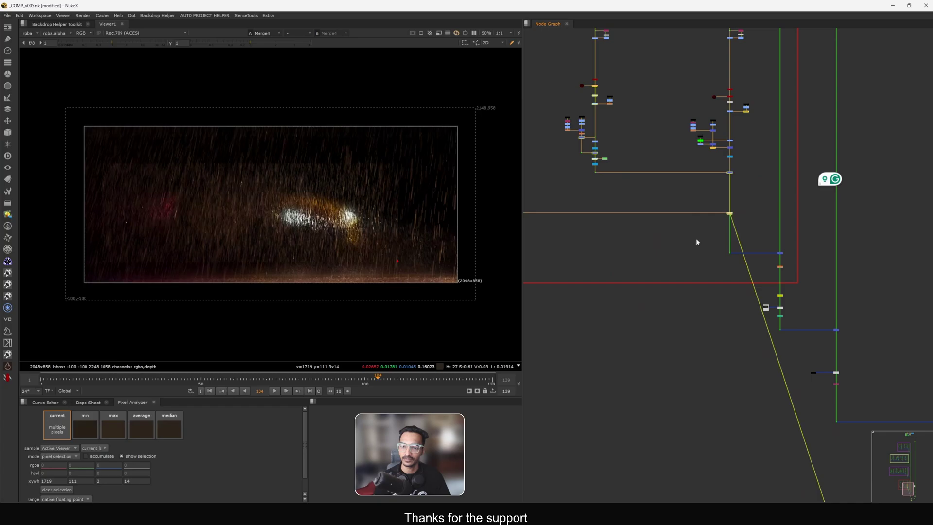
Step: View the rain output at Dot9 and toggle both rain merges off and on, comparing the headlight area
{"action": "left_click_drag", "start_coordinate": [699, 264], "coordinate": [740, 242]}
{"action": "key", "text": "1"}
{"action": "scroll", "coordinate": [722, 175], "scroll_direction": "up", "scroll_amount": 3}
{"action": "left_click_drag", "start_coordinate": [748, 163], "coordinate": [712, 252]}
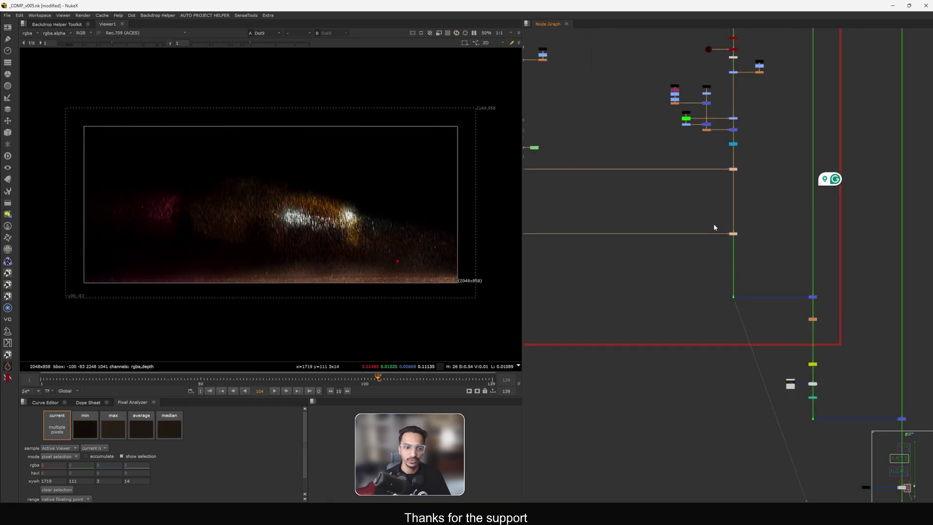
{"action": "scroll", "coordinate": [316, 238], "scroll_direction": "up", "scroll_amount": 4}
{"action": "middle_click_drag", "start_coordinate": [346, 229], "coordinate": [337, 232]}
{"action": "key", "text": "d"}
{"action": "key", "text": "d"}
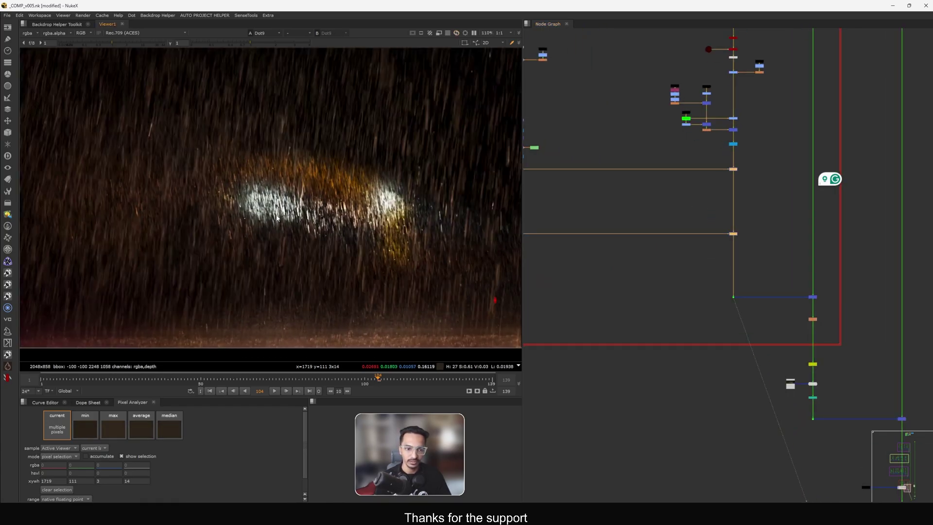
Step: Advance the combined rain to frame 110, examining its movement around the headlights
{"action": "key", "text": "Right"}
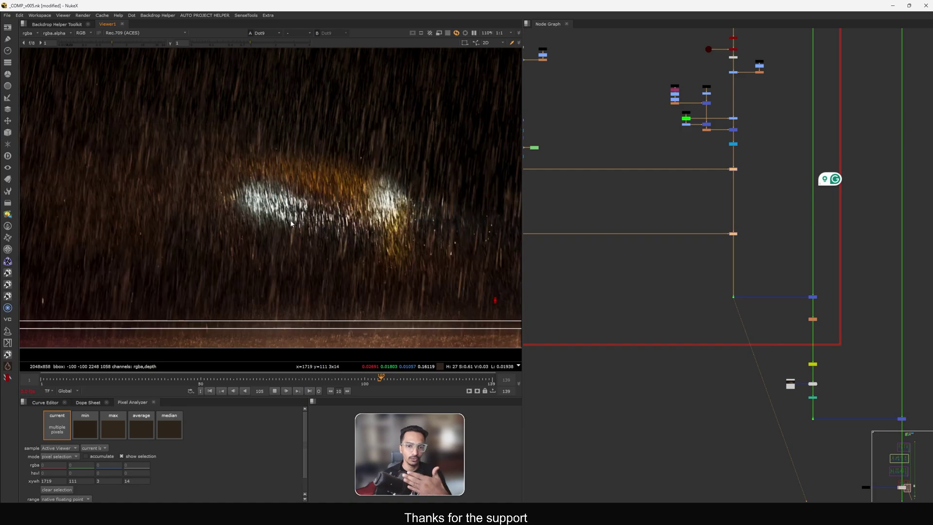
{"action": "key", "text": "Right"}
{"action": "key", "text": "Right"}
{"action": "key", "text": "Right"}
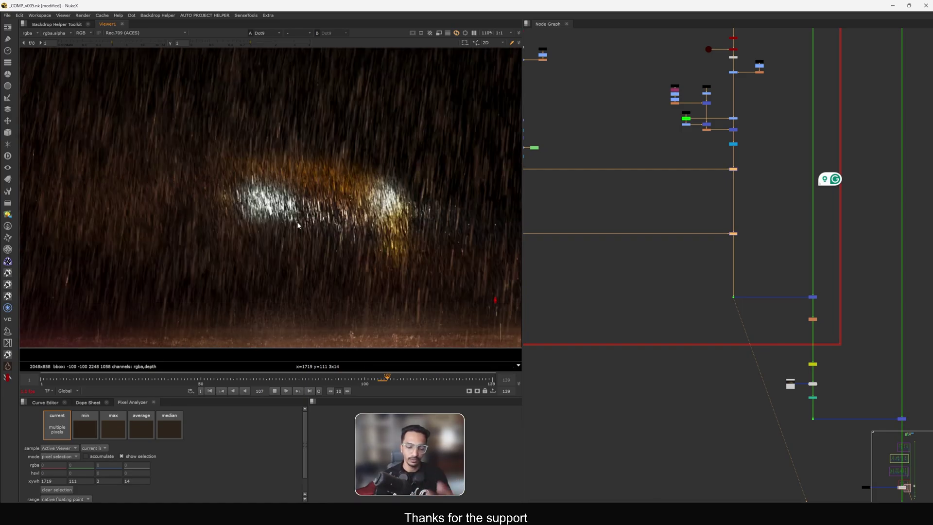
{"action": "key", "text": "Right"}
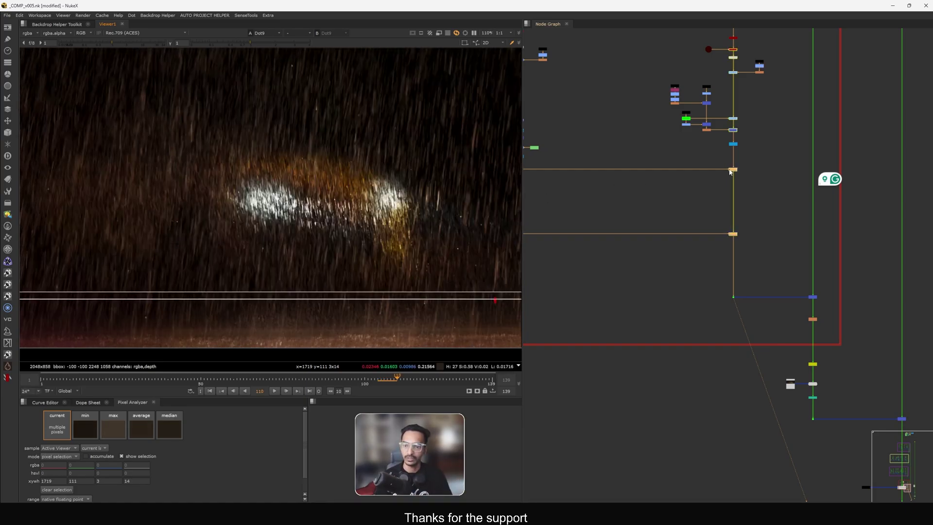
Step: Toggle both rain merges off and on again and compare the headlight and tail-light areas
{"action": "key", "text": "d"}
{"action": "key", "text": "d"}
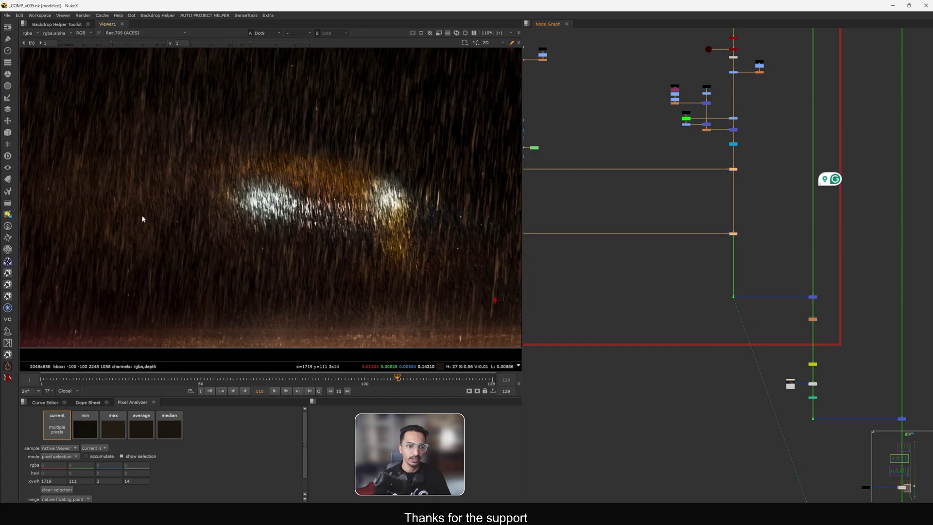
{"action": "middle_click_drag", "start_coordinate": [144, 219], "coordinate": [308, 248]}
{"action": "key", "text": "d"}
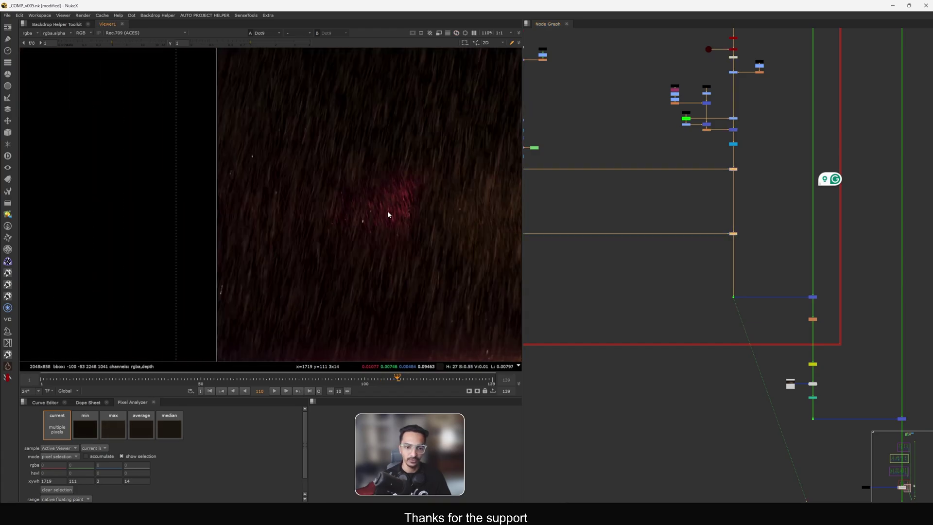
Step: View Merge3 on the full frame and examine the nodes that process the rain after the merge
{"action": "key", "text": "f"}
{"action": "middle_click_drag", "start_coordinate": [713, 291], "coordinate": [636, 236]}
{"action": "left_click_drag", "start_coordinate": [720, 227], "coordinate": [749, 257]}
{"action": "key", "text": "1"}
{"action": "middle_click_drag", "start_coordinate": [750, 271], "coordinate": [705, 256]}
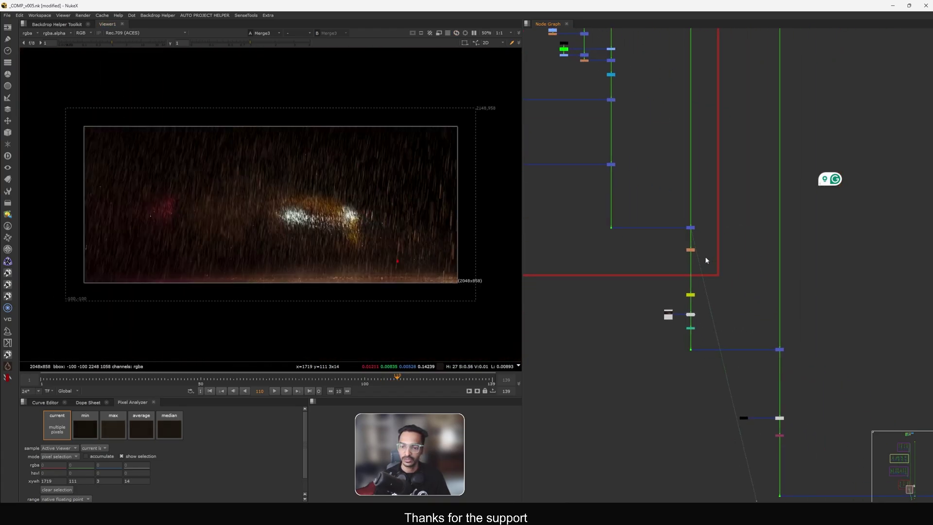
{"action": "scroll", "coordinate": [705, 256], "scroll_direction": "up", "scroll_amount": 3}
{"action": "left_click_drag", "start_coordinate": [712, 229], "coordinate": [651, 273]}
{"action": "middle_click_drag", "start_coordinate": [670, 333], "coordinate": [684, 249]}
{"action": "scroll", "coordinate": [684, 250], "scroll_direction": "down", "scroll_amount": 6}
Step: View Merge1 with the rain over the rest of the elements and play back the sequence
{"action": "left_click_drag", "start_coordinate": [734, 262], "coordinate": [695, 278]}
{"action": "key", "text": "1"}
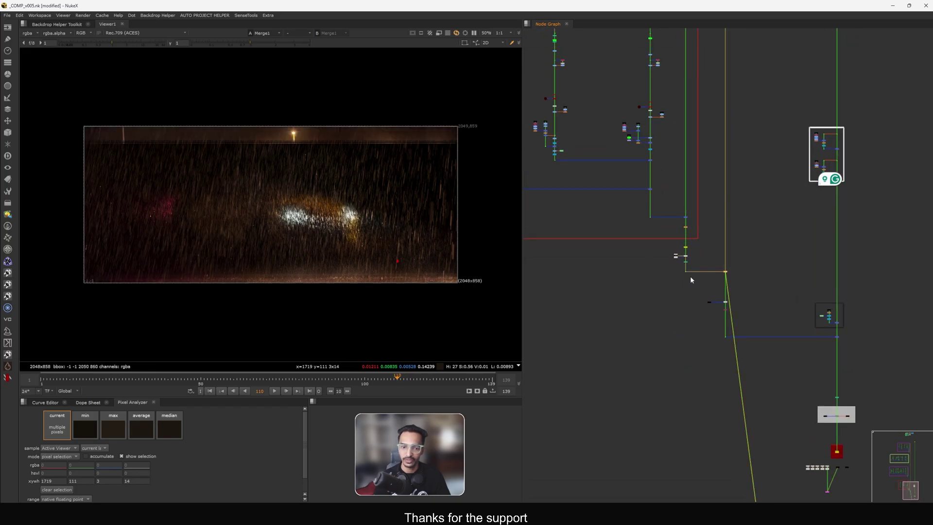
{"action": "key", "text": "l"}
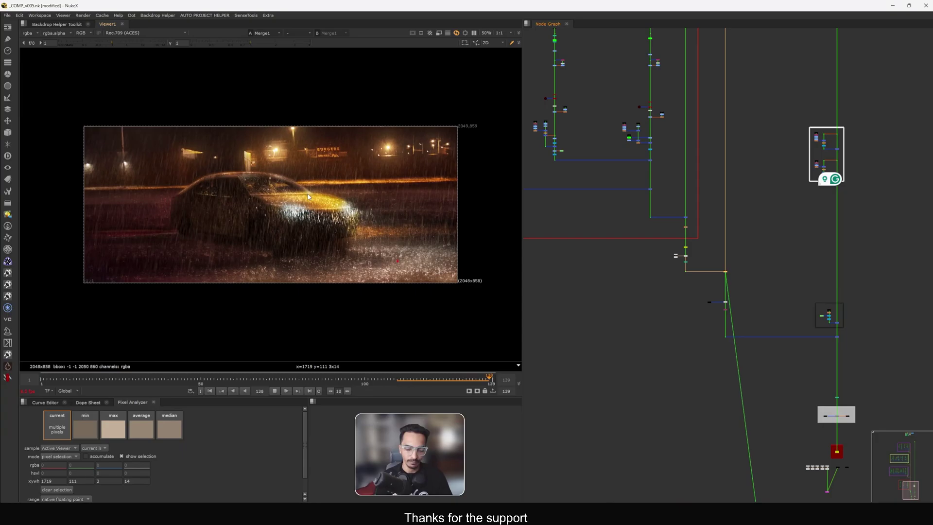
{"action": "key", "text": "k"}
Step: View the STMap1 lens distortion applied after the rain merge and inspect its distortion input
{"action": "middle_click_drag", "start_coordinate": [773, 309], "coordinate": [738, 226]}
{"action": "scroll", "coordinate": [684, 229], "scroll_direction": "up", "scroll_amount": 7}
{"action": "scroll", "coordinate": [675, 236], "scroll_direction": "up", "scroll_amount": 3}
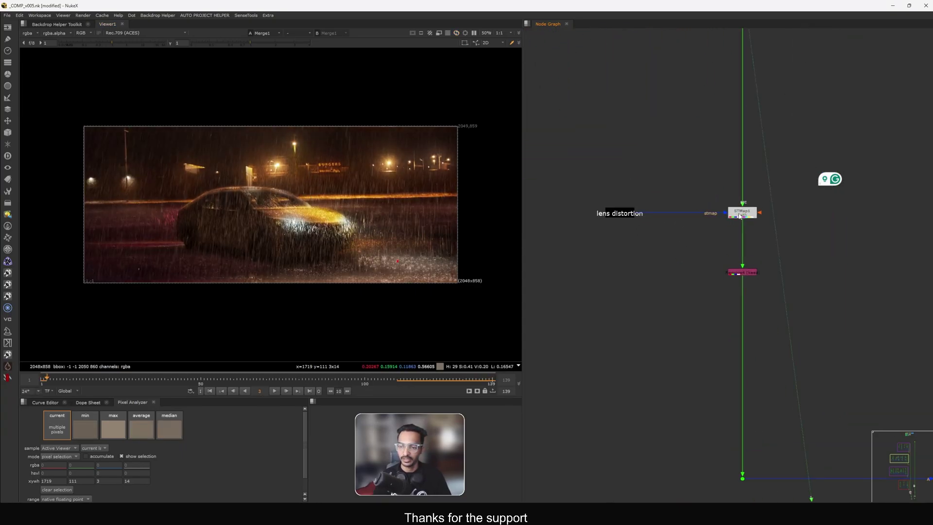
{"action": "left_click", "coordinate": [736, 214]}
{"action": "key", "text": "1"}
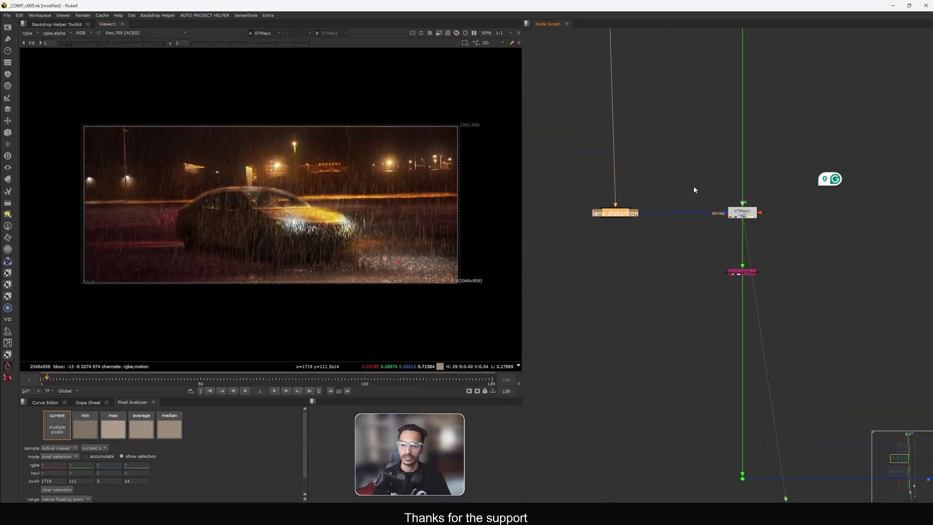
{"action": "left_click_drag", "start_coordinate": [694, 189], "coordinate": [796, 238]}
Step: View Merge5, where the distorted rain and effects elements are merged over the car plate
{"action": "scroll", "coordinate": [778, 287], "scroll_direction": "down", "scroll_amount": 5}
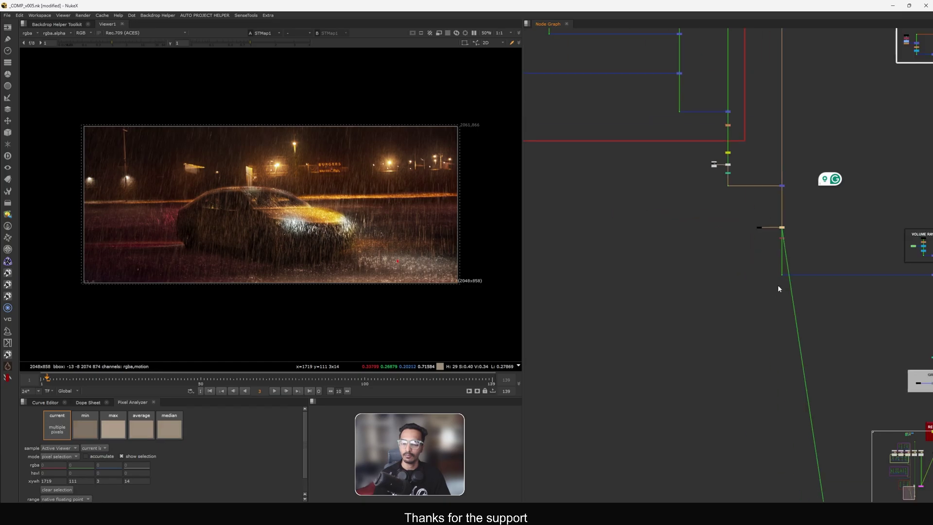
{"action": "middle_click_drag", "start_coordinate": [778, 285], "coordinate": [685, 247]}
{"action": "left_click_drag", "start_coordinate": [807, 260], "coordinate": [866, 234]}
{"action": "key", "text": "1"}
Step: Locate the BLOOM section of the main comp and view its incoming plate at Dot43
{"action": "middle_click_drag", "start_coordinate": [840, 240], "coordinate": [721, 273]}
{"action": "scroll", "coordinate": [714, 238], "scroll_direction": "down", "scroll_amount": 4}
{"action": "left_click_drag", "start_coordinate": [763, 126], "coordinate": [713, 232]}
{"action": "scroll", "coordinate": [727, 164], "scroll_direction": "up", "scroll_amount": 5}
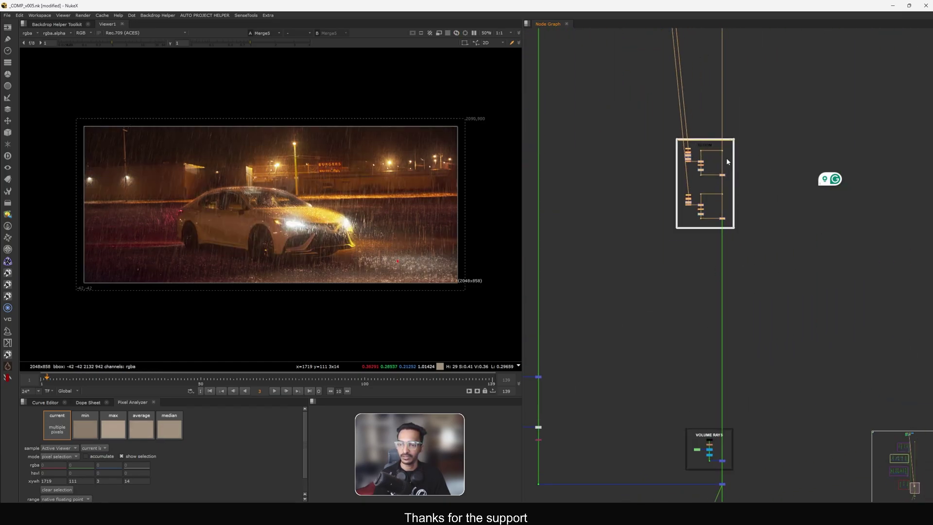
{"action": "scroll", "coordinate": [727, 162], "scroll_direction": "up", "scroll_amount": 4}
{"action": "left_click_drag", "start_coordinate": [793, 197], "coordinate": [688, 151]}
{"action": "key", "text": "1"}
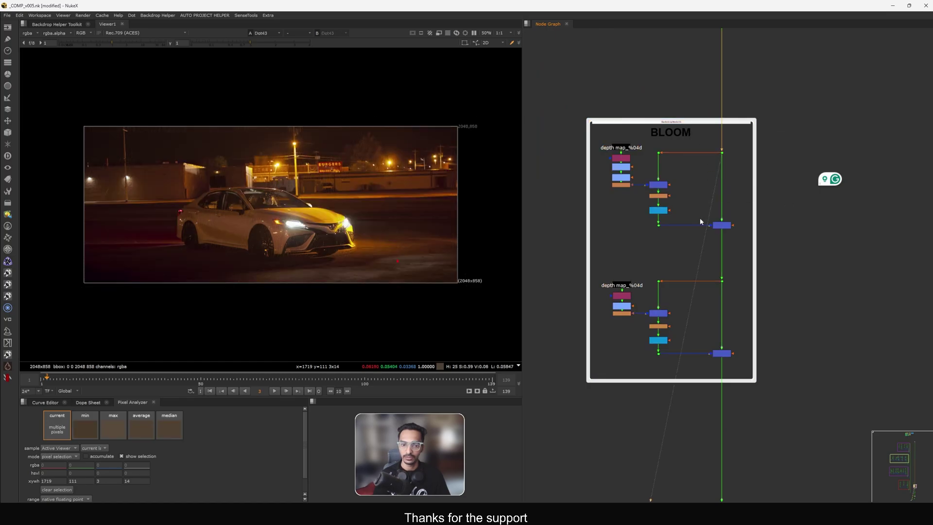
Step: View the final bloom merge and toggle both BLOOM merges off and on to compare the glow
{"action": "left_click_drag", "start_coordinate": [700, 199], "coordinate": [753, 244]}
{"action": "key", "text": "1"}
{"action": "left_click", "coordinate": [718, 290]}
{"action": "middle_click_drag", "start_coordinate": [718, 294], "coordinate": [716, 224]}
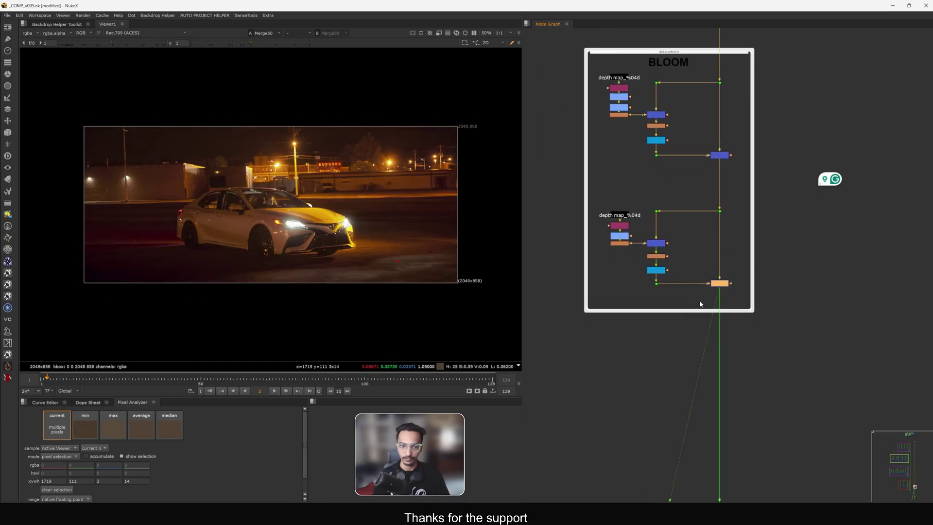
{"action": "left_click_drag", "start_coordinate": [746, 133], "coordinate": [701, 319]}
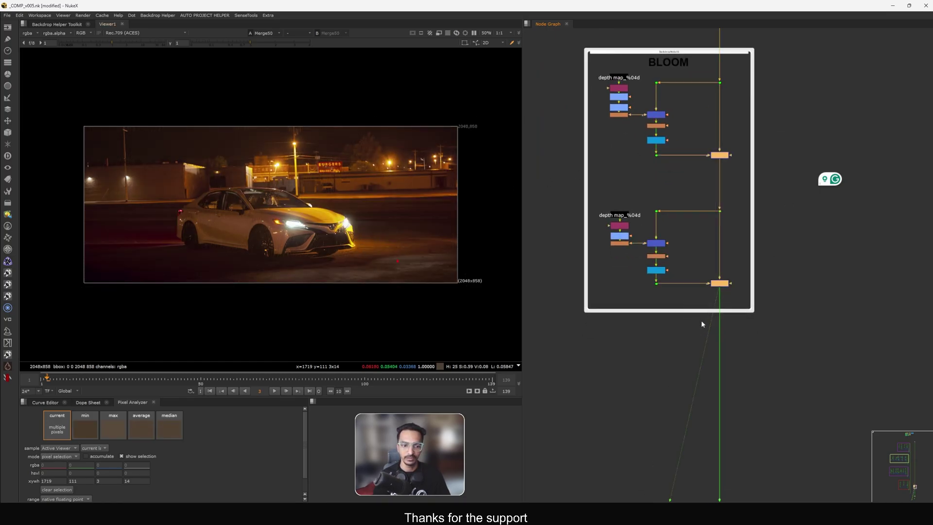
{"action": "scroll", "coordinate": [681, 105], "scroll_direction": "up", "scroll_amount": 3}
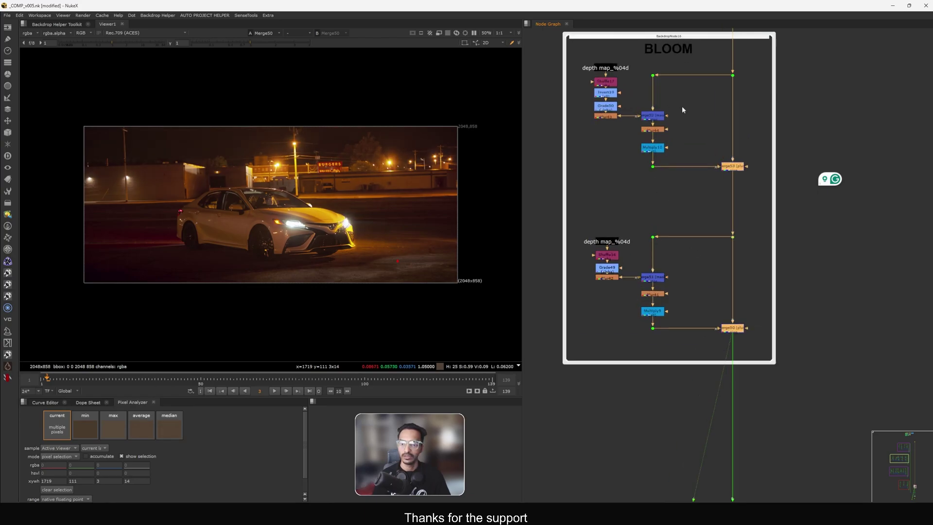
Step: View the upper bloom's depth matte at Blur43 in alpha, then the depth-masked background plate at Merge52
{"action": "left_click_drag", "start_coordinate": [692, 92], "coordinate": [636, 53]}
{"action": "key", "text": "1"}
{"action": "left_click", "coordinate": [589, 117]}
{"action": "key", "text": "1"}
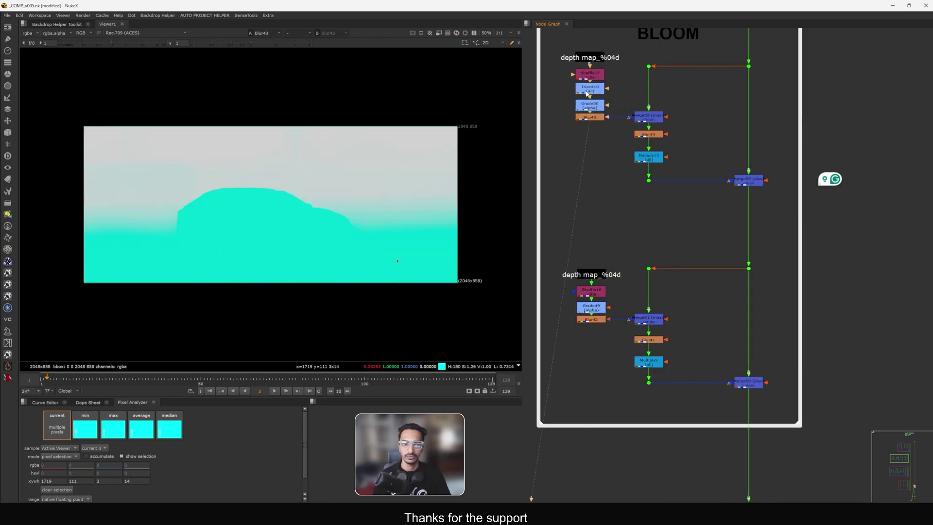
{"action": "key", "text": "a"}
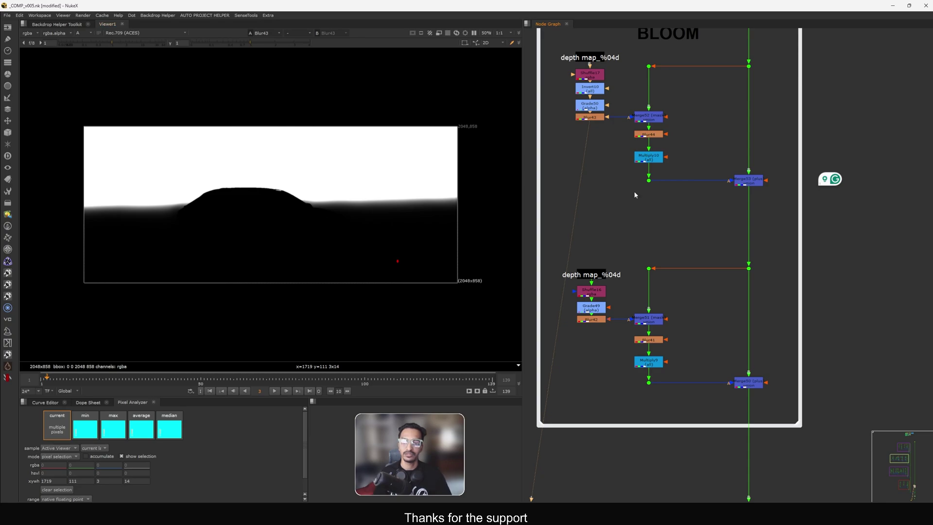
{"action": "key", "text": "1"}
{"action": "key", "text": "a"}
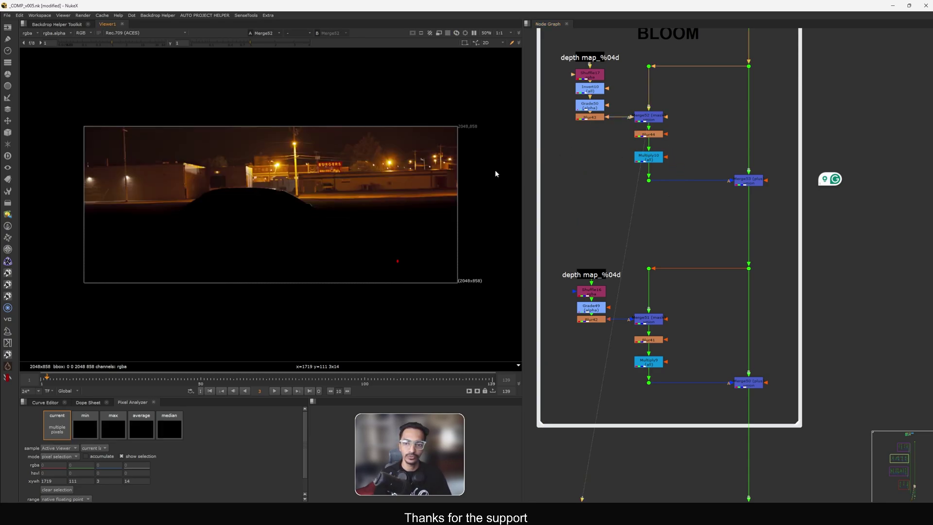
Step: View the blurred background lights at Blur44 and the reduced glow at Multiply10
{"action": "left_click", "coordinate": [649, 134]}
{"action": "key", "text": "1"}
{"action": "key", "text": "1"}
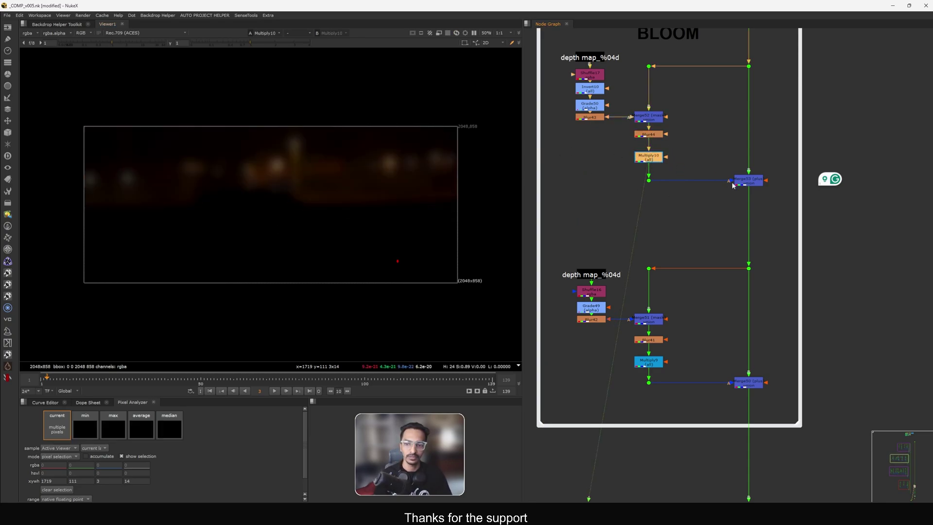
Step: View the upper bloom merge at Merge53, toggle Multiply10 off and on, and check its value in the properties
{"action": "left_click_drag", "start_coordinate": [705, 164], "coordinate": [827, 218]}
{"action": "key", "text": "1"}
{"action": "key", "text": "d"}
{"action": "key", "text": "d"}
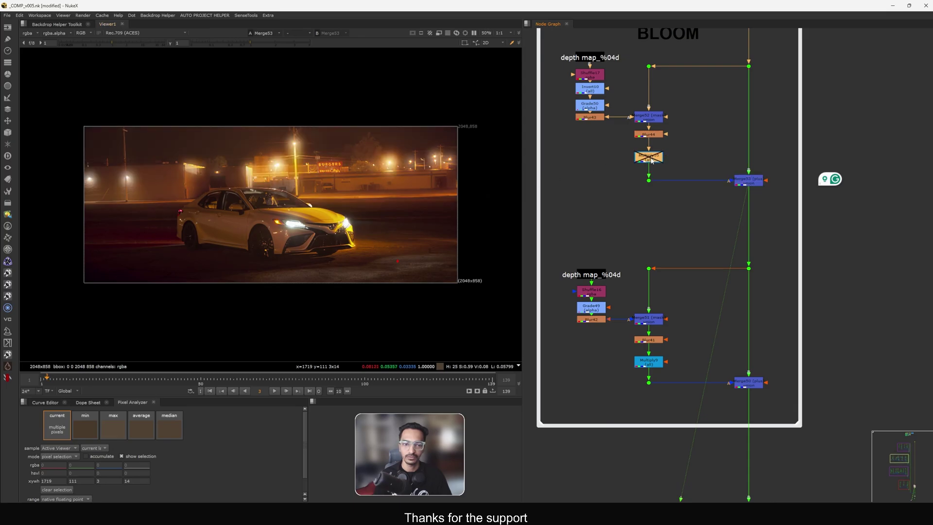
{"action": "double_click", "coordinate": [648, 160]}
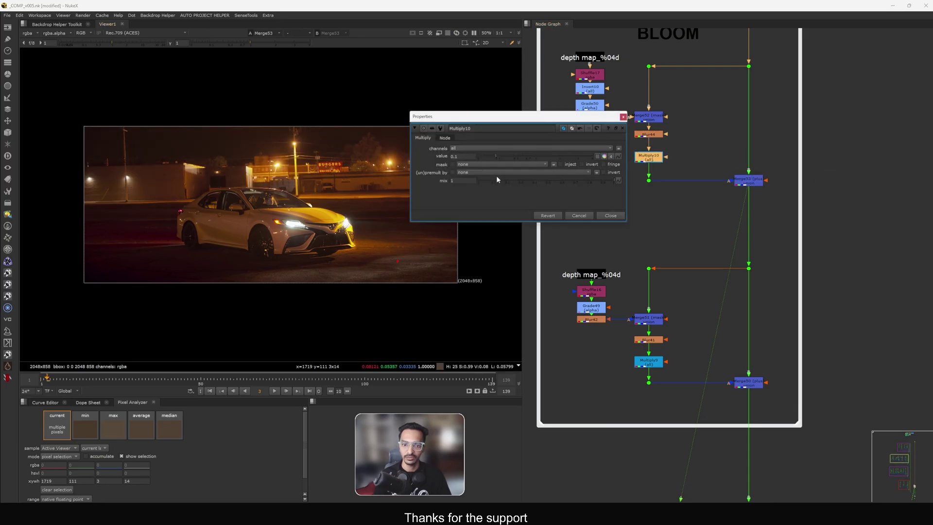
{"action": "left_click", "coordinate": [611, 215]}
Step: View the lower bloom's depth-masked car at Merge51 and its reduced glow at the Multiply node below
{"action": "middle_click_drag", "start_coordinate": [691, 313], "coordinate": [664, 191]}
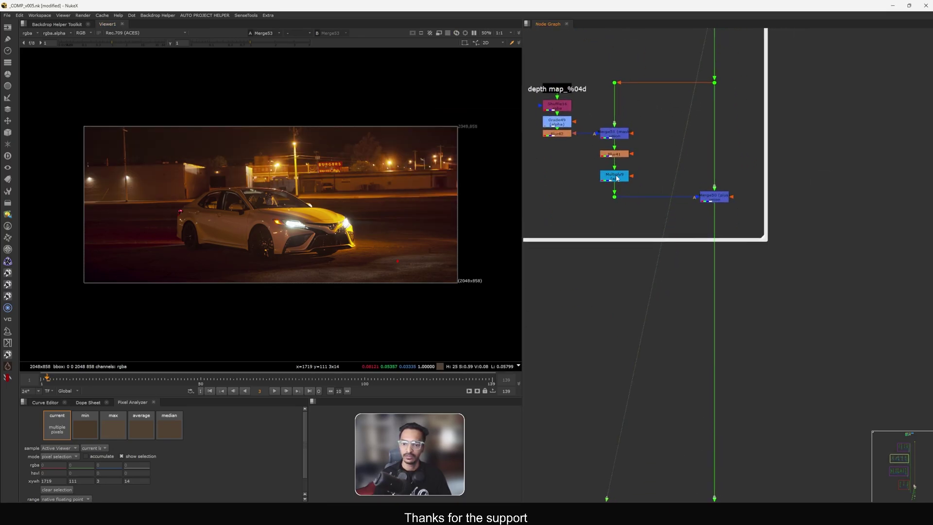
{"action": "key", "text": "1"}
{"action": "left_click", "coordinate": [615, 137]}
{"action": "key", "text": "1"}
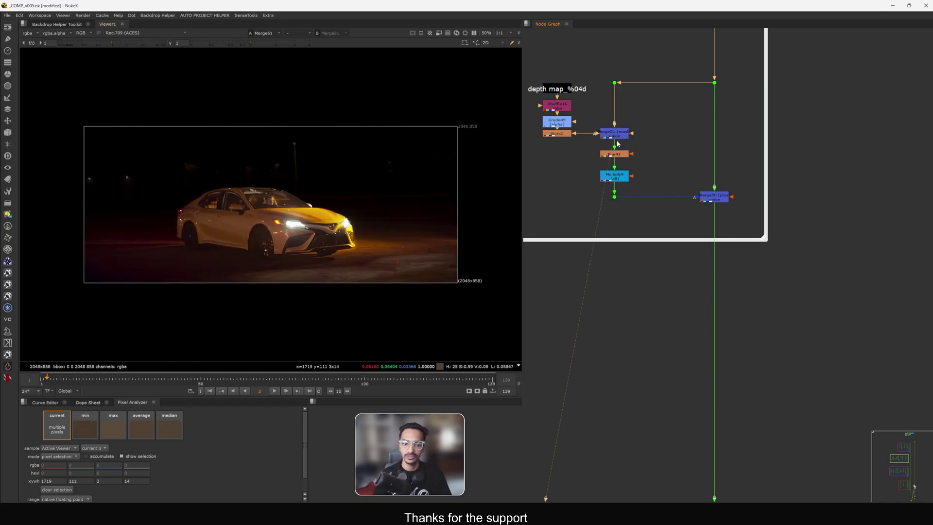
{"action": "left_click", "coordinate": [619, 175]}
{"action": "key", "text": "1"}
Step: View the lower bloom merge at Merge50 and toggle it off and on to compare the glow around the headlights up close
{"action": "left_click_drag", "start_coordinate": [676, 168], "coordinate": [757, 223]}
{"action": "key", "text": "1"}
{"action": "key", "text": "d"}
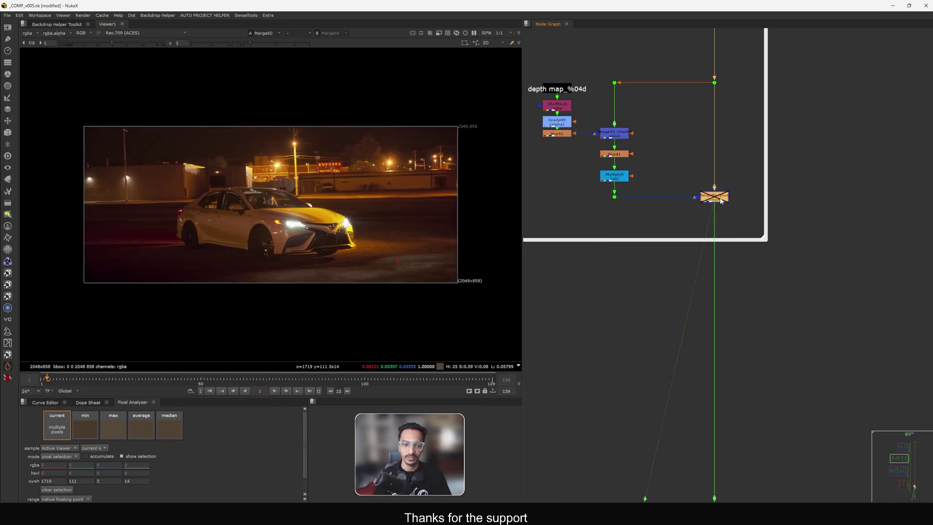
{"action": "key", "text": "d"}
{"action": "scroll", "coordinate": [325, 220], "scroll_direction": "up", "scroll_amount": 5}
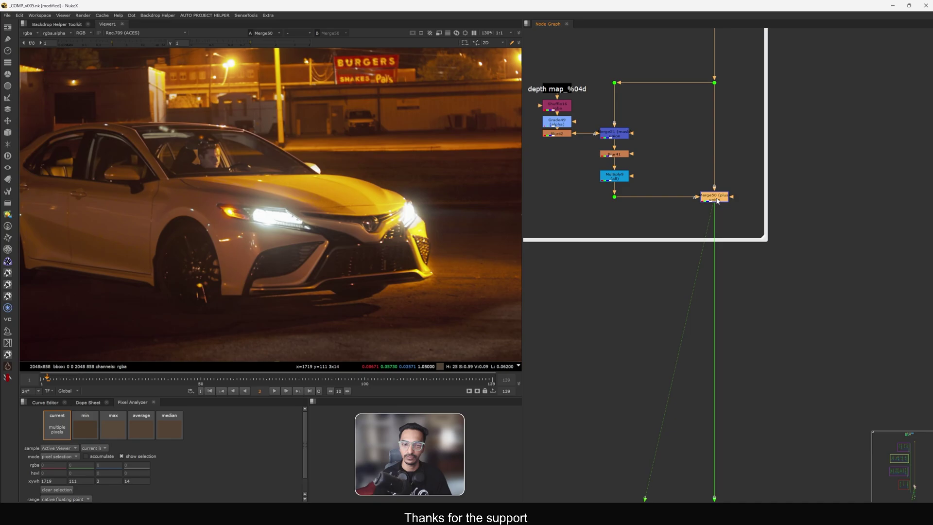
{"action": "key", "text": "d"}
{"action": "key", "text": "d"}
{"action": "key", "text": "d"}
{"action": "key", "text": "d"}
{"action": "key", "text": "d"}
{"action": "key", "text": "d"}
{"action": "key", "text": "d"}
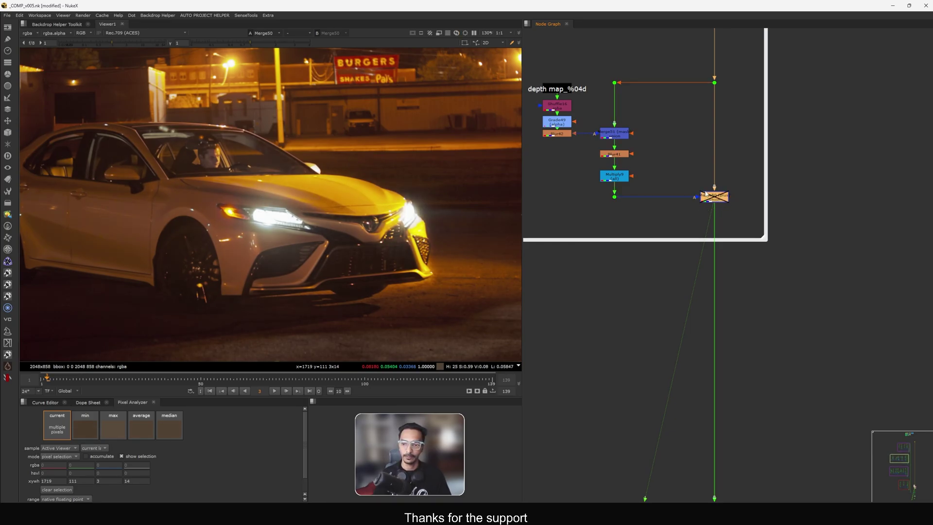
{"action": "key", "text": "d"}
Step: Locate the VOLUME RAYS section of the main comp and view its merge with the full frame in view
{"action": "scroll", "coordinate": [705, 194], "scroll_direction": "down", "scroll_amount": 7}
{"action": "middle_click_drag", "start_coordinate": [695, 297], "coordinate": [723, 179]}
{"action": "scroll", "coordinate": [711, 163], "scroll_direction": "up", "scroll_amount": 7}
{"action": "left_click_drag", "start_coordinate": [738, 180], "coordinate": [703, 204]}
{"action": "key", "text": "1"}
{"action": "key", "text": "f"}
{"action": "middle_click_drag", "start_coordinate": [677, 217], "coordinate": [695, 230]}
Step: View the rain comp at Merge5 and toggle the VOLUME RAYS merge off and on to compare the headlight beams
{"action": "left_click_drag", "start_coordinate": [757, 193], "coordinate": [710, 225]}
{"action": "key", "text": "d"}
{"action": "key", "text": "d"}
{"action": "key", "text": "d"}
{"action": "key", "text": "d"}
{"action": "left_click_drag", "start_coordinate": [771, 270], "coordinate": [677, 337]}
{"action": "key", "text": "1"}
{"action": "key", "text": "d"}
{"action": "key", "text": "d"}
{"action": "key", "text": "d"}
{"action": "key", "text": "d"}
{"action": "key", "text": "d"}
{"action": "key", "text": "d"}
{"action": "key", "text": "d"}
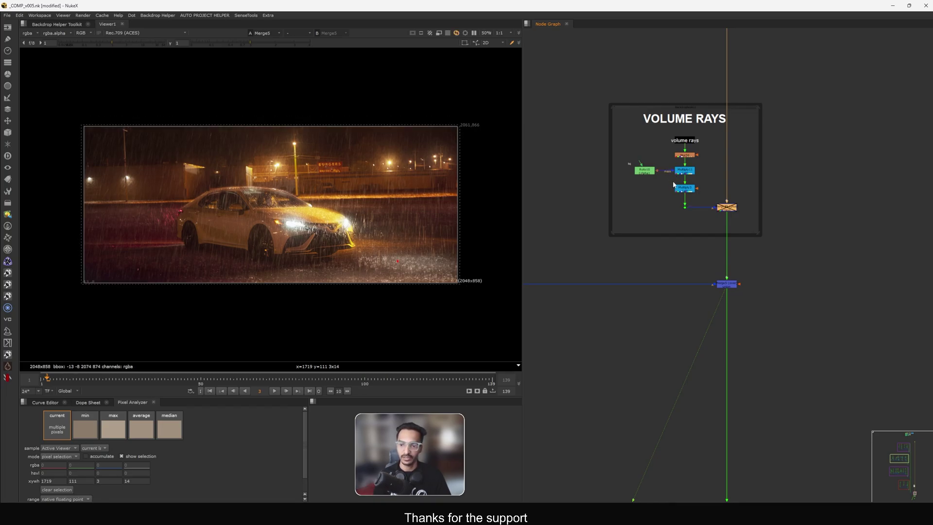
{"action": "key", "text": "d"}
Step: Locate the CAR VOLUME RAYS setup that feeds the volume rays input and look over its node tree
{"action": "scroll", "coordinate": [642, 183], "scroll_direction": "up", "scroll_amount": 1}
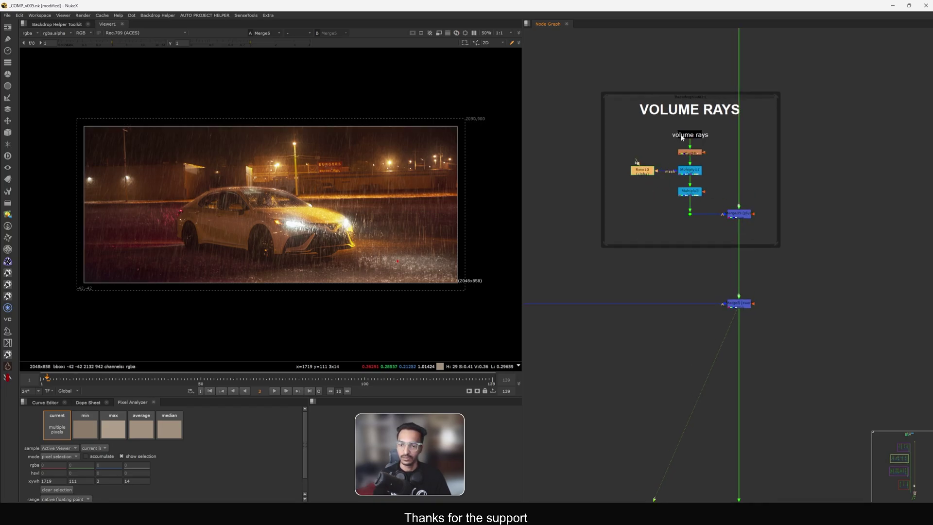
{"action": "scroll", "coordinate": [650, 179], "scroll_direction": "down", "scroll_amount": 10}
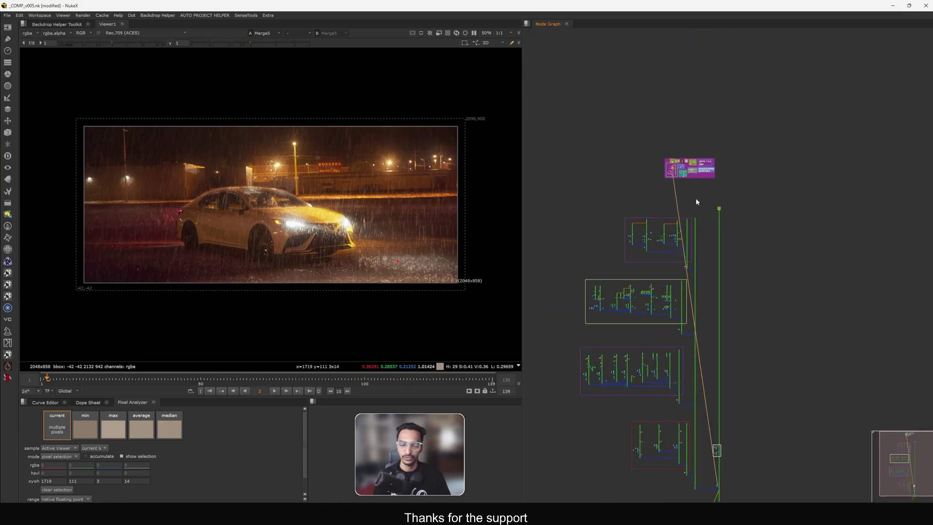
{"action": "scroll", "coordinate": [678, 172], "scroll_direction": "up", "scroll_amount": 8}
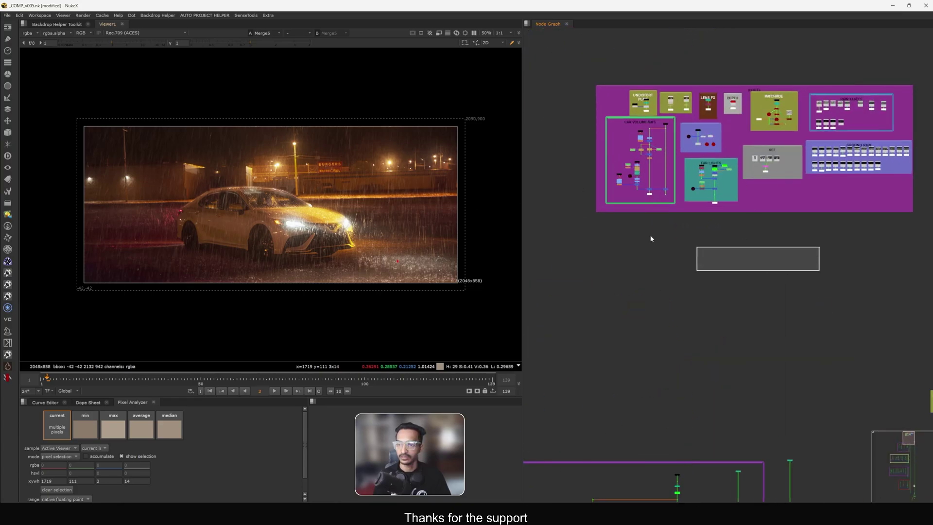
{"action": "left_click_drag", "start_coordinate": [650, 239], "coordinate": [545, 120]}
{"action": "left_click", "coordinate": [690, 203]}
{"action": "scroll", "coordinate": [654, 139], "scroll_direction": "up", "scroll_amount": 8}
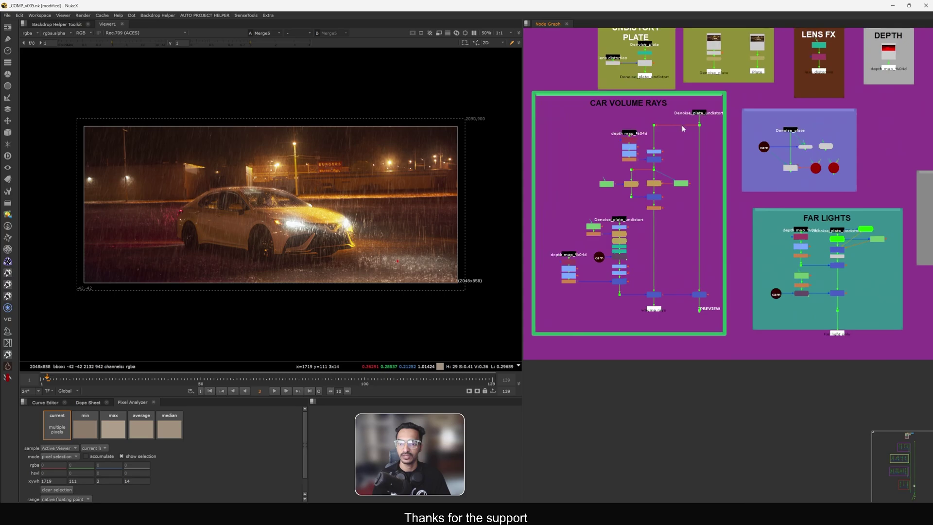
{"action": "left_click_drag", "start_coordinate": [669, 267], "coordinate": [615, 289]}
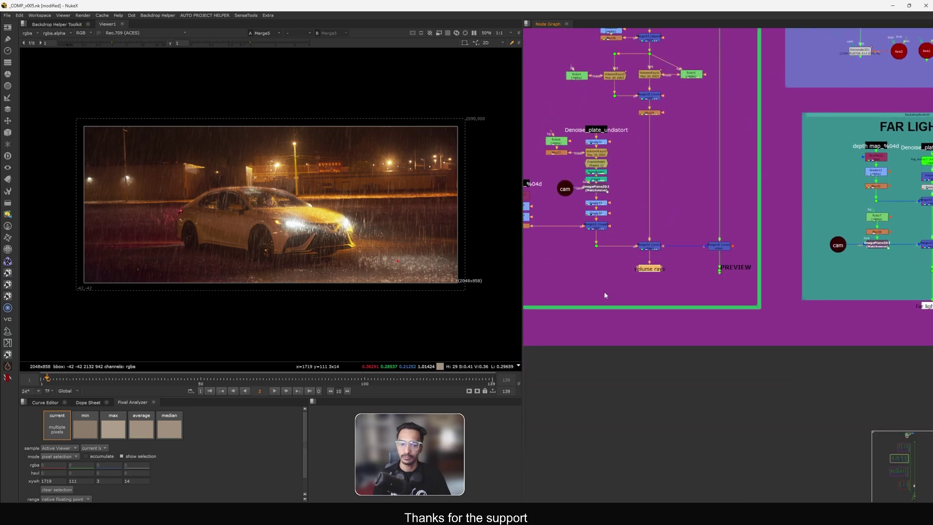
{"action": "left_click", "coordinate": [690, 269]}
{"action": "middle_click_drag", "start_coordinate": [678, 122], "coordinate": [695, 288]}
Step: View the undistorted plate at Dot27, then the depth-stenciled car at Merge33
{"action": "left_click", "coordinate": [667, 152]}
{"action": "key", "text": "1"}
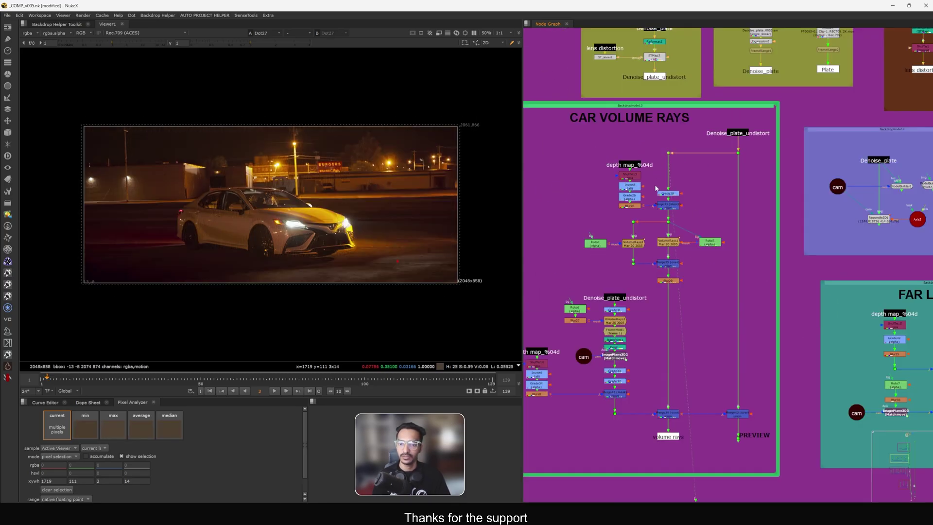
{"action": "left_click", "coordinate": [681, 186]}
{"action": "scroll", "coordinate": [667, 187], "scroll_direction": "up", "scroll_amount": 4}
{"action": "left_click", "coordinate": [664, 224]}
{"action": "key", "text": "1"}
{"action": "left_click", "coordinate": [642, 240]}
{"action": "middle_click_drag", "start_coordinate": [642, 239], "coordinate": [669, 214]}
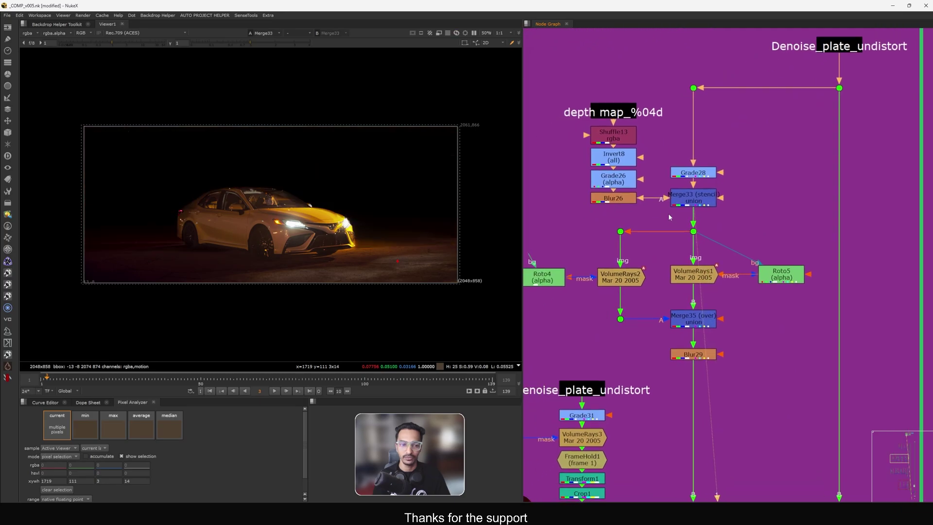
Step: Point out the depth matte nodes above Blur26, then view the masked headlight beam at VolumeRays1
{"action": "left_click_drag", "start_coordinate": [544, 91], "coordinate": [627, 206]}
{"action": "left_click", "coordinate": [628, 207]}
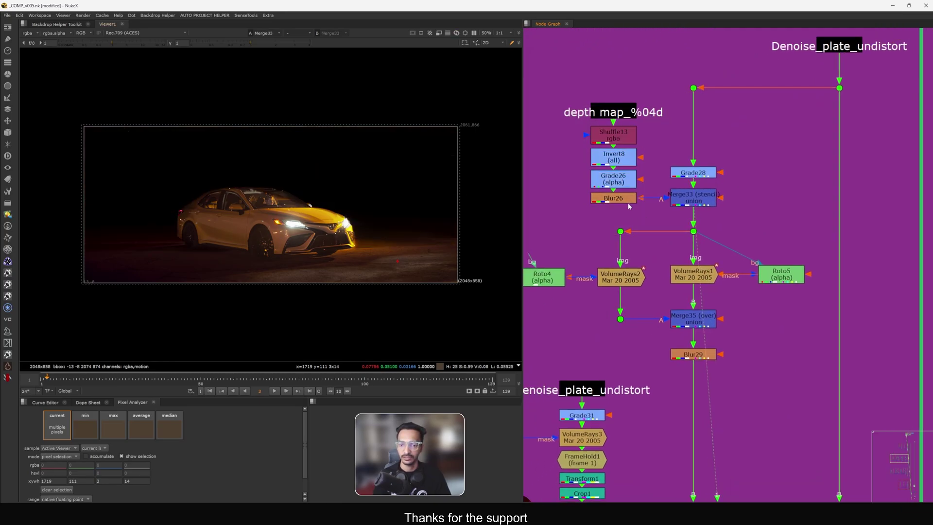
{"action": "middle_click_drag", "start_coordinate": [659, 256], "coordinate": [671, 164]}
{"action": "left_click", "coordinate": [791, 184]}
{"action": "left_click_drag", "start_coordinate": [589, 167], "coordinate": [638, 186]}
{"action": "left_click", "coordinate": [710, 187]}
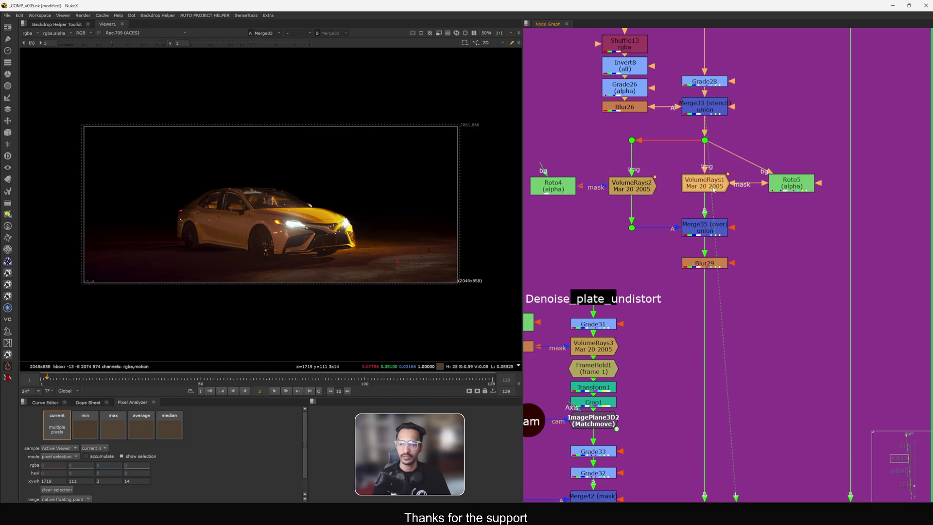
{"action": "key", "text": "1"}
{"action": "left_click", "coordinate": [709, 200]}
{"action": "middle_click_drag", "start_coordinate": [641, 218], "coordinate": [689, 216]}
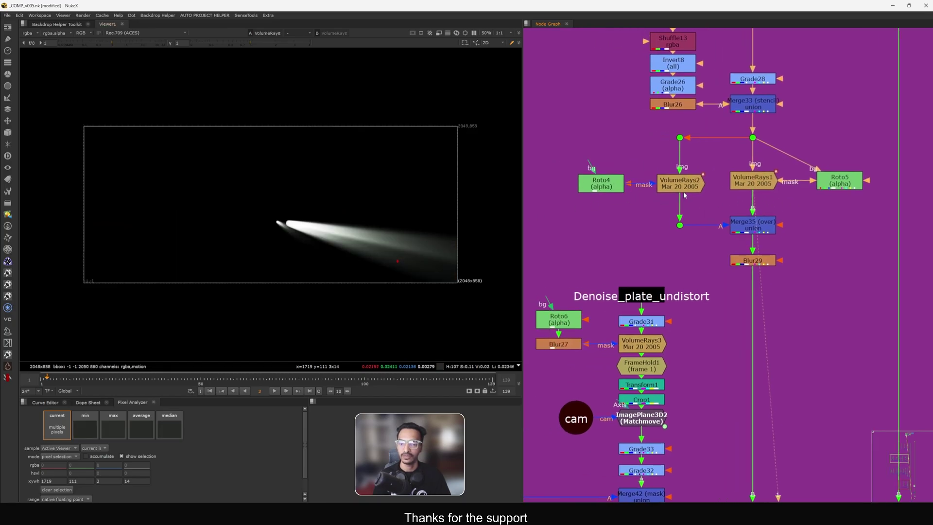
Step: View the second headlight's beam at VolumeRays2 and the combined beams at Merge35
{"action": "left_click", "coordinate": [675, 178]}
{"action": "key", "text": "1"}
{"action": "left_click", "coordinate": [733, 227]}
{"action": "key", "text": "1"}
{"action": "left_click", "coordinate": [752, 249]}
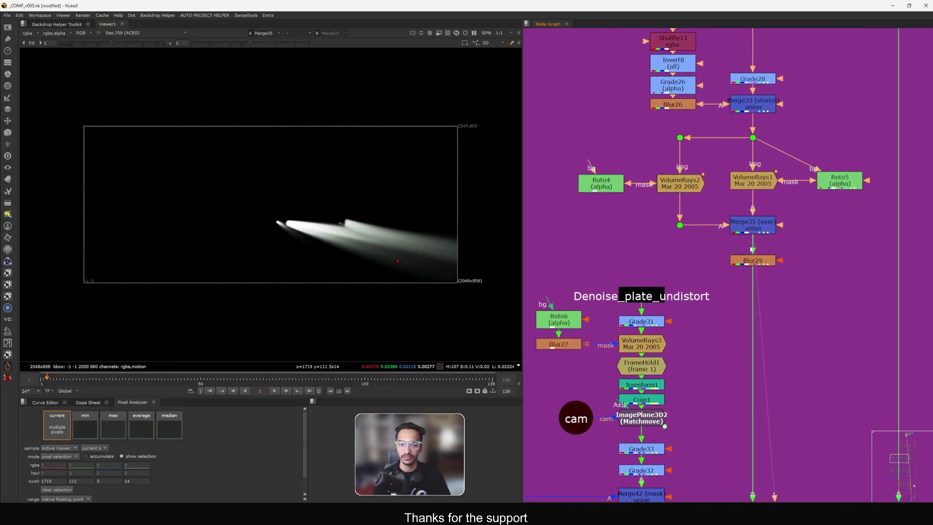
Step: View VolumeRays1 again and the blurred beams at Blur29, then toggle Merge35 off and on
{"action": "left_click_drag", "start_coordinate": [744, 183], "coordinate": [742, 182]}
{"action": "left_click", "coordinate": [748, 182]}
{"action": "key", "text": "1"}
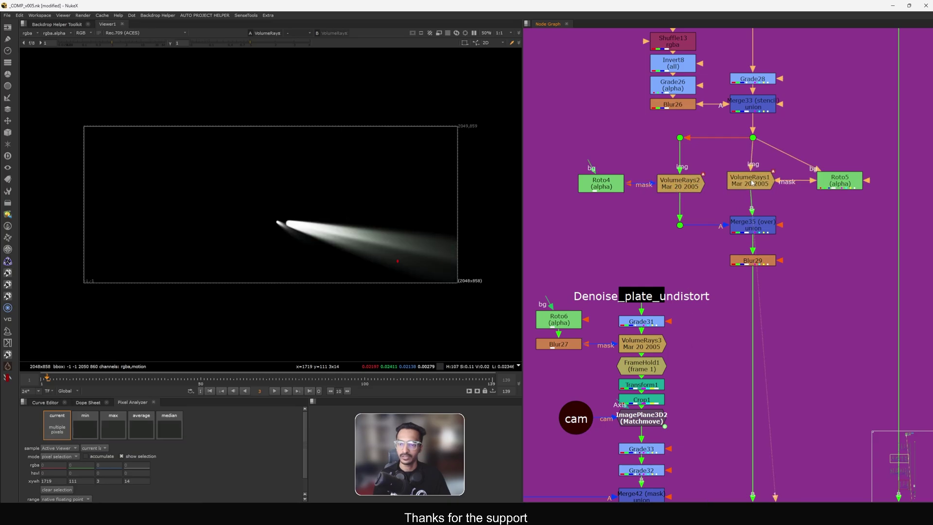
{"action": "left_click_drag", "start_coordinate": [748, 182], "coordinate": [751, 182]}
{"action": "left_click", "coordinate": [751, 261]}
{"action": "key", "text": "1"}
{"action": "middle_click_drag", "start_coordinate": [732, 279], "coordinate": [779, 137]}
{"action": "left_click", "coordinate": [726, 217]}
{"action": "key", "text": "d"}
{"action": "key", "text": "d"}
{"action": "key", "text": "d"}
{"action": "key", "text": "d"}
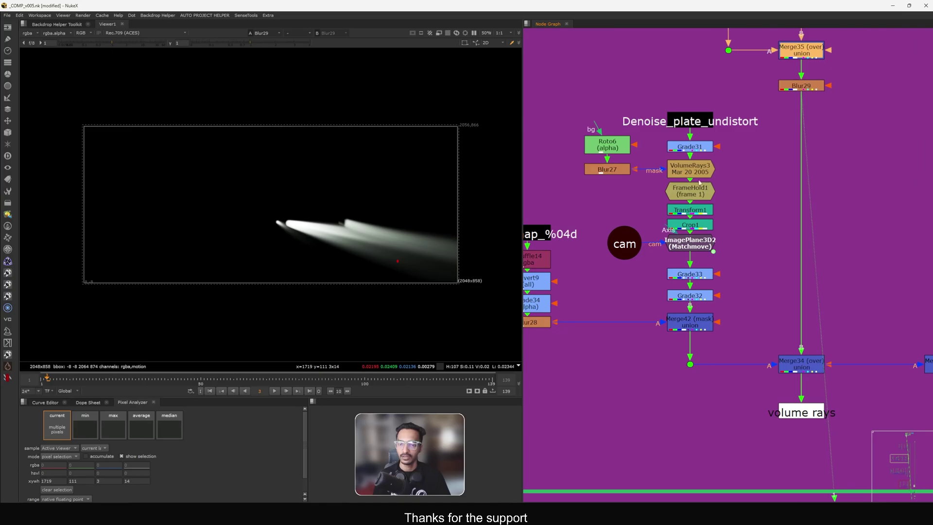
Step: View the tail light rays chain from the undistorted plate through Grade31 and VolumeRays3 to Crop1
{"action": "left_click", "coordinate": [545, 127]}
{"action": "left_click", "coordinate": [683, 191]}
{"action": "key", "text": "1"}
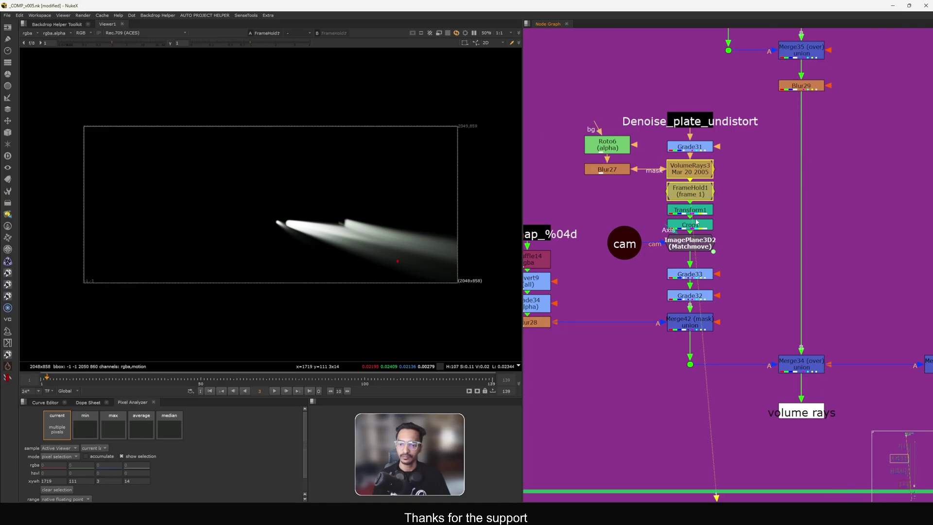
{"action": "left_click", "coordinate": [688, 125]}
{"action": "key", "text": "1"}
{"action": "left_click", "coordinate": [686, 147]}
{"action": "key", "text": "1"}
{"action": "left_click", "coordinate": [683, 175]}
{"action": "key", "text": "1"}
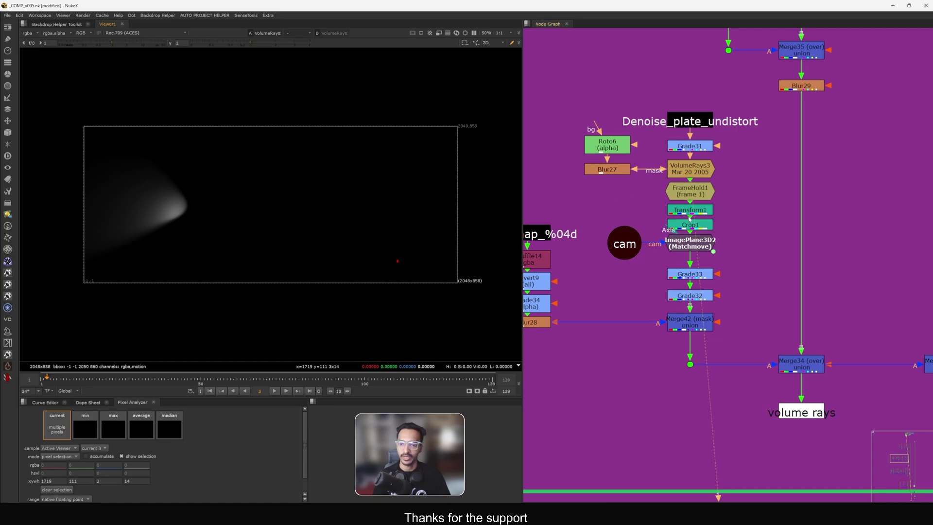
{"action": "key", "text": "1"}
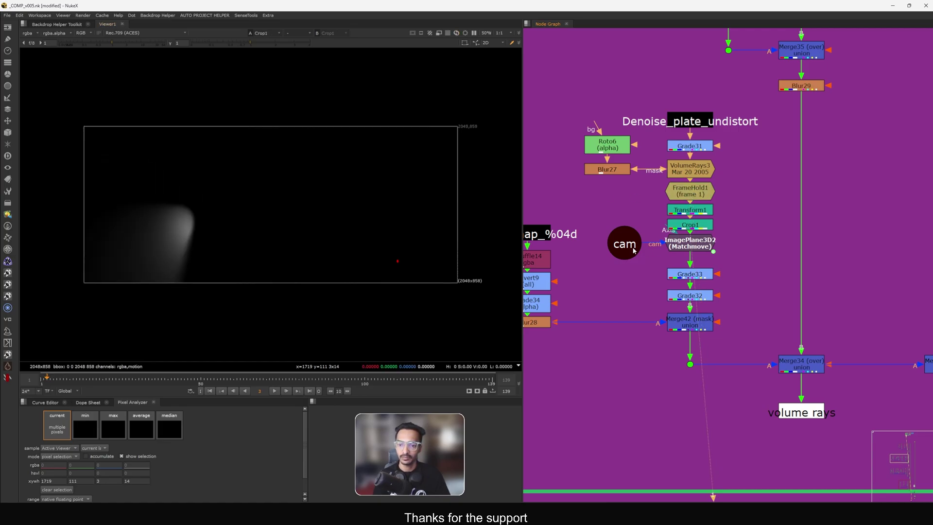
Step: View the tail light rays on the matchmoved image plane, the red grading at Grade32, and the masked result at Merge42
{"action": "left_click", "coordinate": [692, 246]}
{"action": "key", "text": "1"}
{"action": "middle_click_drag", "start_coordinate": [691, 245], "coordinate": [679, 219]}
{"action": "left_click", "coordinate": [668, 272]}
{"action": "key", "text": "1"}
{"action": "middle_click_drag", "start_coordinate": [667, 278], "coordinate": [679, 254]}
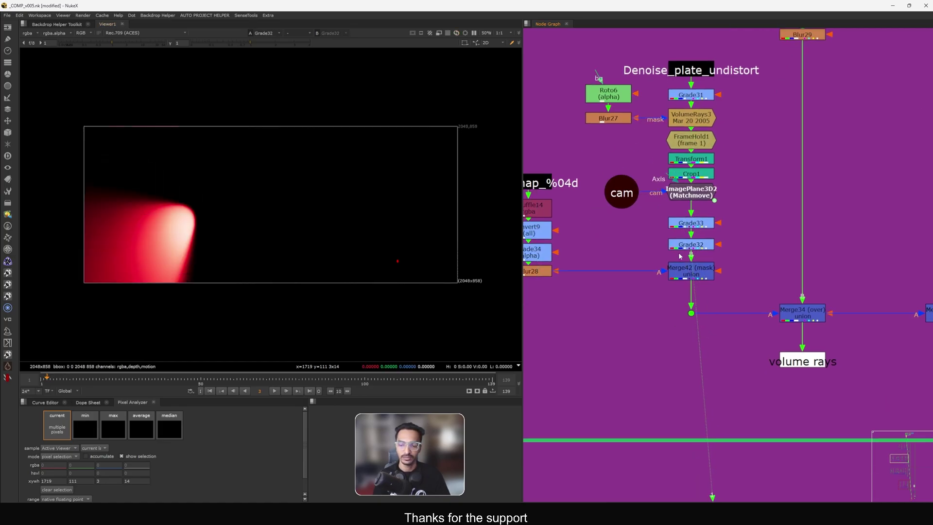
{"action": "left_click", "coordinate": [693, 273]}
{"action": "key", "text": "1"}
{"action": "middle_click_drag", "start_coordinate": [676, 304], "coordinate": [724, 291]}
Step: View the depth matte at Blur28 in alpha, then toggle Merge42 off and on to compare the masked tail light rays
{"action": "left_click", "coordinate": [609, 267]}
{"action": "key", "text": "1"}
{"action": "key", "text": "a"}
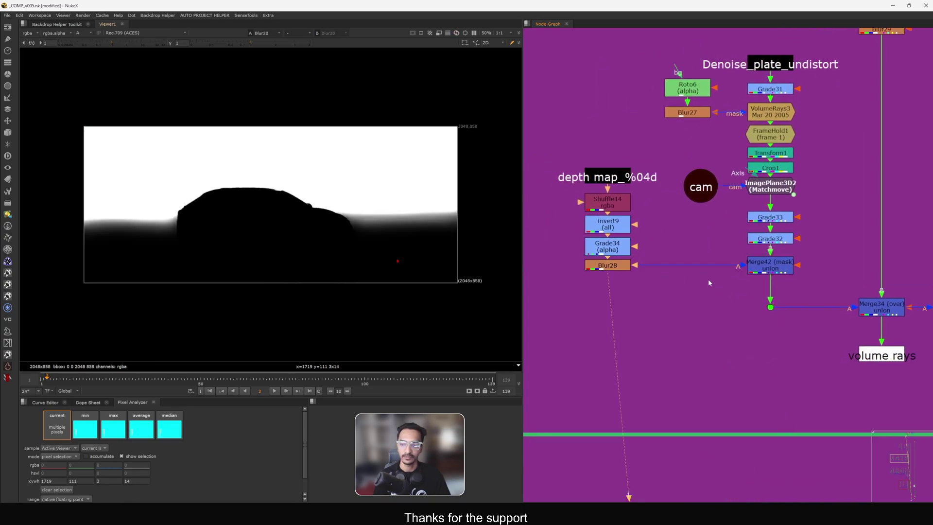
{"action": "left_click", "coordinate": [760, 266]}
{"action": "key", "text": "1"}
{"action": "key", "text": "a"}
{"action": "key", "text": "d"}
{"action": "key", "text": "d"}
{"action": "key", "text": "d"}
{"action": "key", "text": "d"}
{"action": "key", "text": "d"}
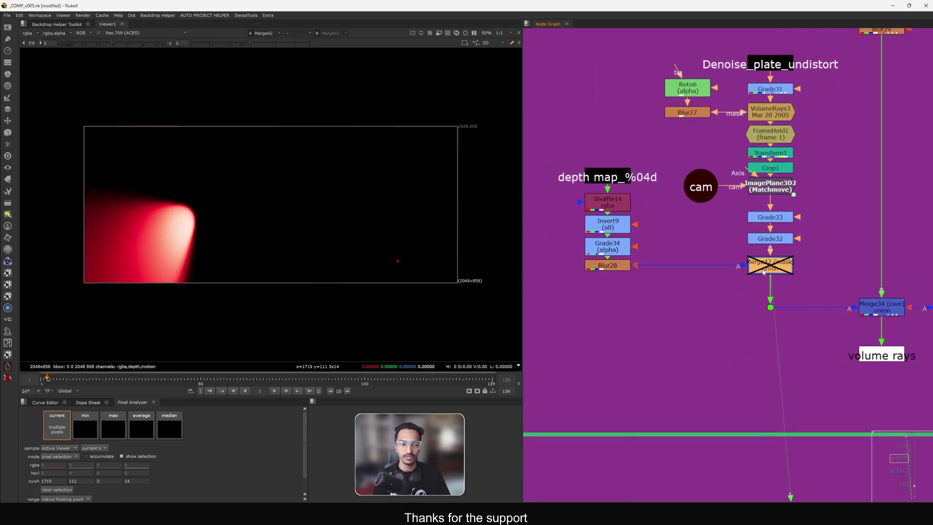
{"action": "key", "text": "d"}
Step: View the combined tail light and headlight rays at Merge34 and look over the branches that feed it
{"action": "middle_click_drag", "start_coordinate": [890, 317], "coordinate": [676, 285]}
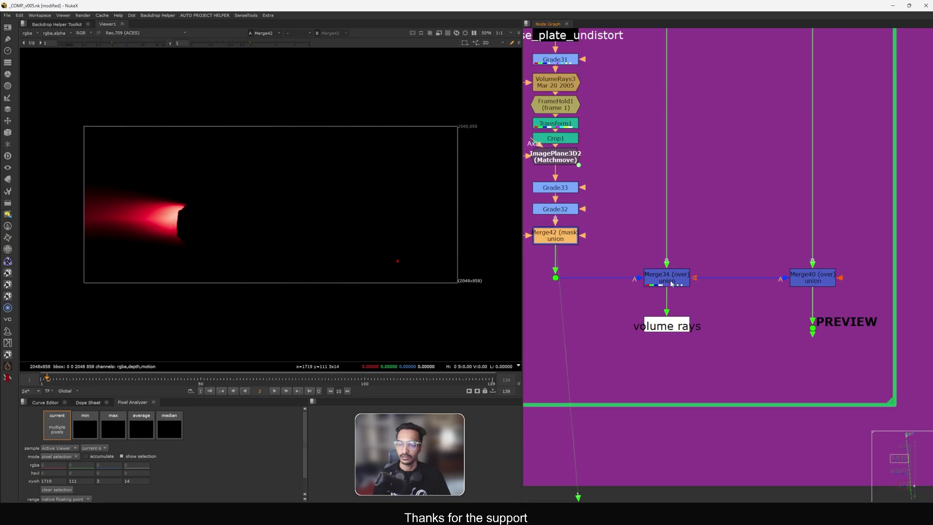
{"action": "left_click", "coordinate": [670, 281]}
{"action": "key", "text": "1"}
{"action": "left_click", "coordinate": [704, 253]}
{"action": "middle_click_drag", "start_coordinate": [705, 252], "coordinate": [755, 313]}
{"action": "middle_click_drag", "start_coordinate": [731, 247], "coordinate": [754, 318]}
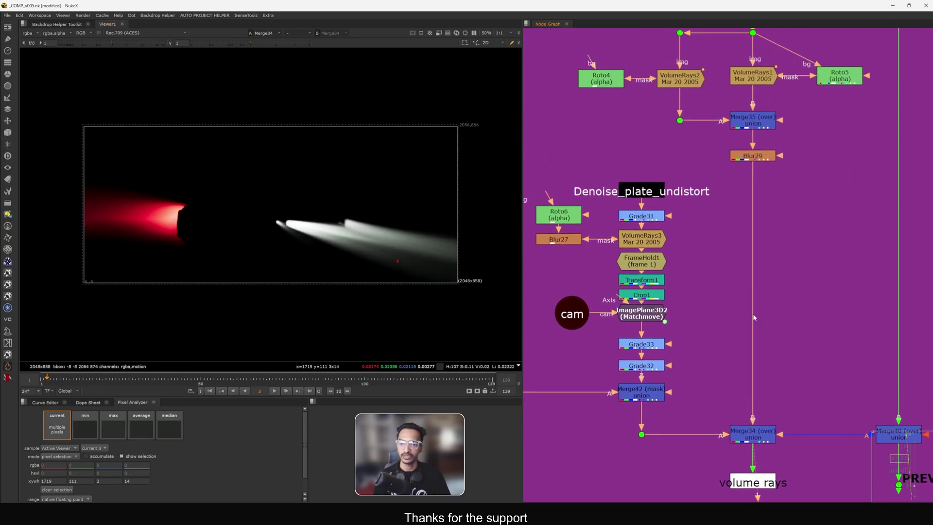
Step: Open the VolumeRays1 properties and check the beam's animated volume center at frame 121 and the first frame
{"action": "middle_click_drag", "start_coordinate": [709, 110], "coordinate": [709, 204]}
{"action": "double_click", "coordinate": [749, 178]}
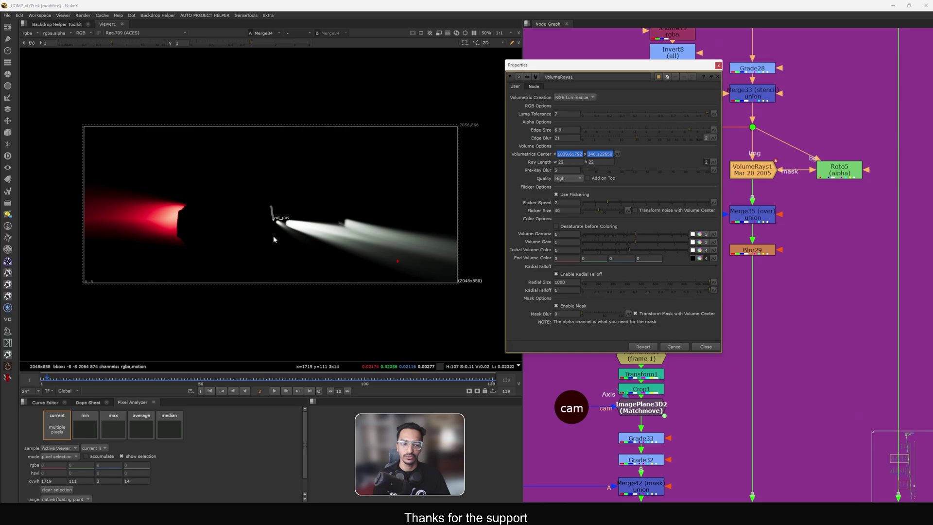
{"action": "left_click_drag", "start_coordinate": [686, 64], "coordinate": [656, 70]}
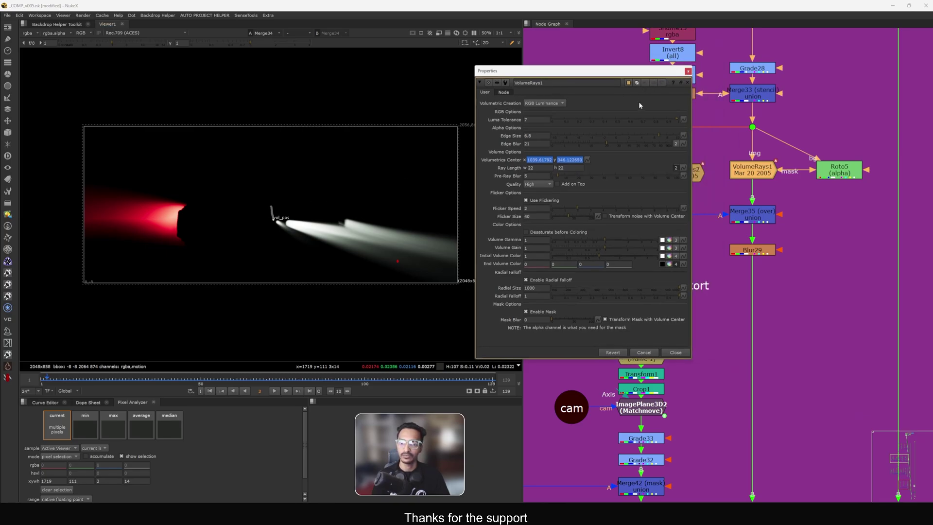
{"action": "left_click_drag", "start_coordinate": [745, 167], "coordinate": [743, 167]}
{"action": "key", "text": "1"}
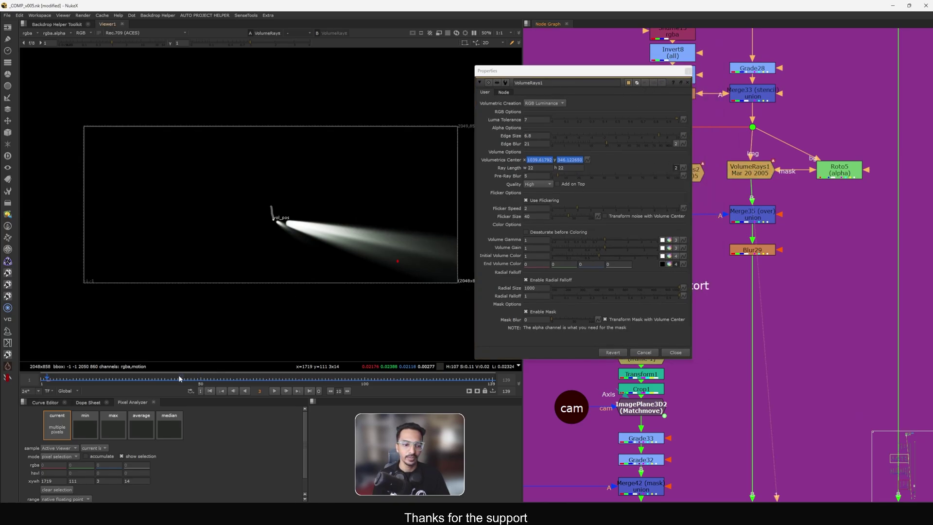
{"action": "left_click", "coordinate": [433, 379]}
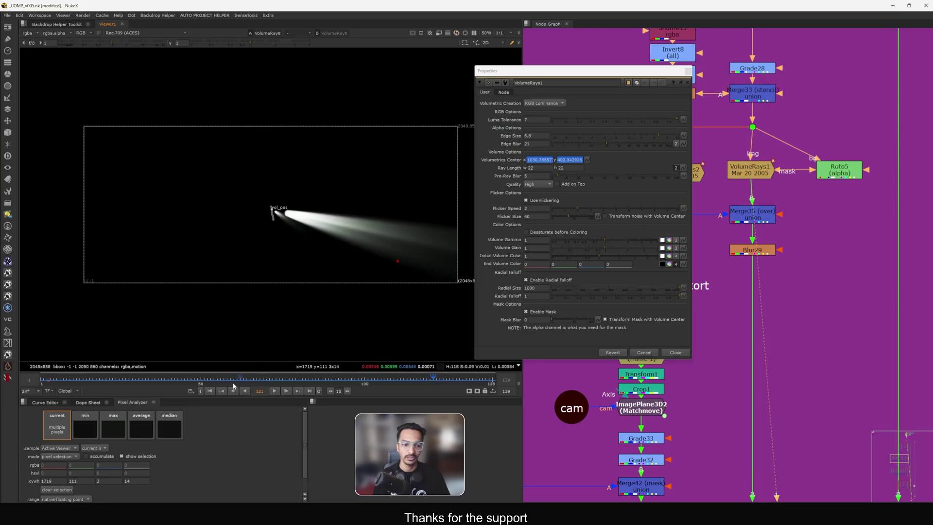
{"action": "left_click", "coordinate": [212, 392]}
{"action": "left_click", "coordinate": [665, 353]}
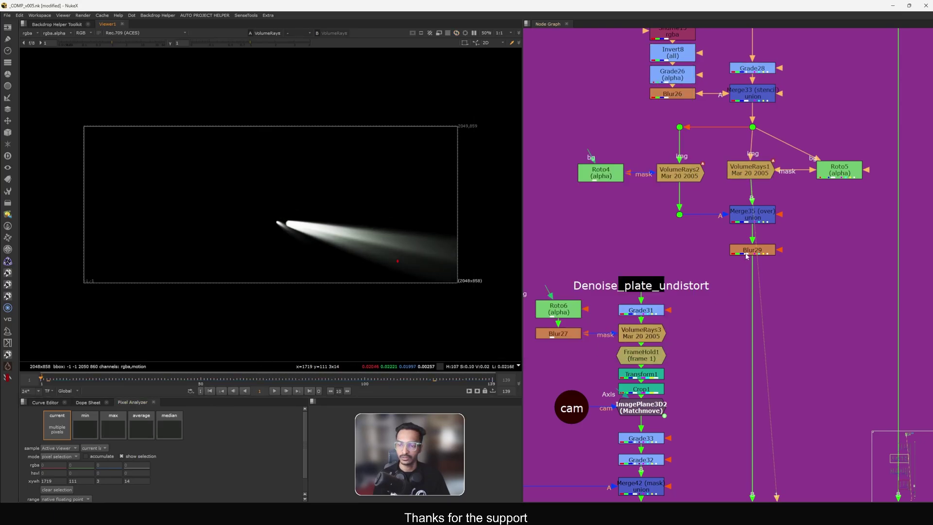
Step: Locate the camera and axis setup beside the volume rays branch and view its Reconcile3D1 output
{"action": "scroll", "coordinate": [725, 189], "scroll_direction": "down", "scroll_amount": 6}
{"action": "scroll", "coordinate": [738, 163], "scroll_direction": "up", "scroll_amount": 6}
{"action": "middle_click_drag", "start_coordinate": [772, 99], "coordinate": [742, 161]}
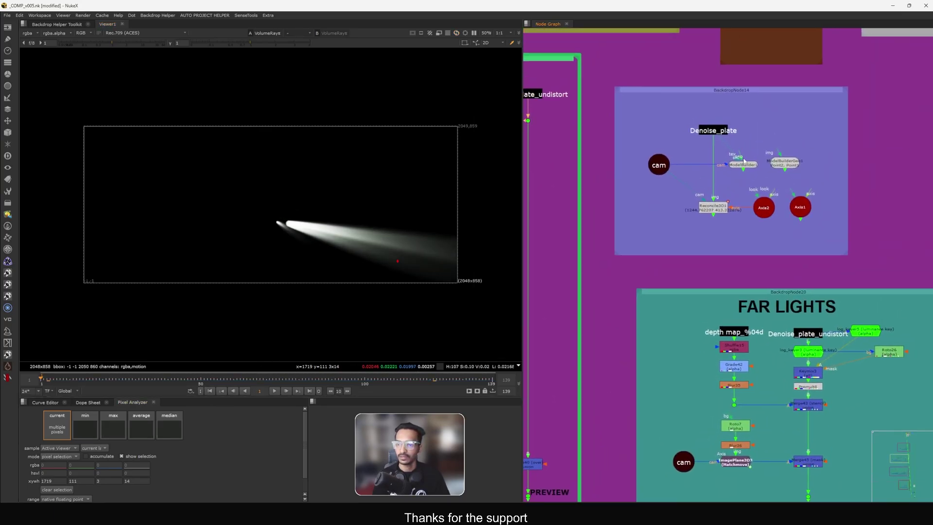
{"action": "key", "text": "f"}
{"action": "scroll", "coordinate": [720, 192], "scroll_direction": "up", "scroll_amount": 6}
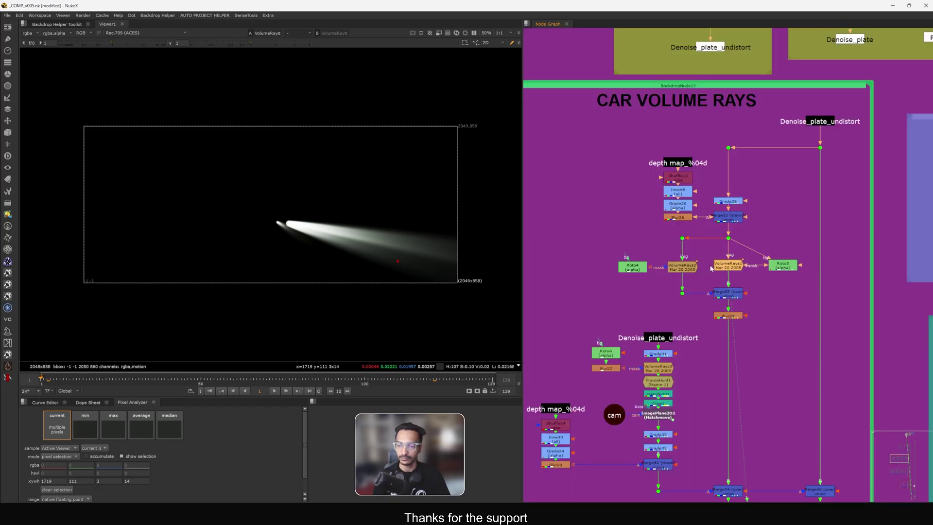
{"action": "middle_click_drag", "start_coordinate": [710, 269], "coordinate": [605, 281]}
{"action": "middle_click_drag", "start_coordinate": [900, 246], "coordinate": [673, 251]}
{"action": "scroll", "coordinate": [672, 251], "scroll_direction": "up", "scroll_amount": 4}
{"action": "left_click", "coordinate": [672, 251]}
{"action": "key", "text": "1"}
{"action": "left_click", "coordinate": [710, 232]}
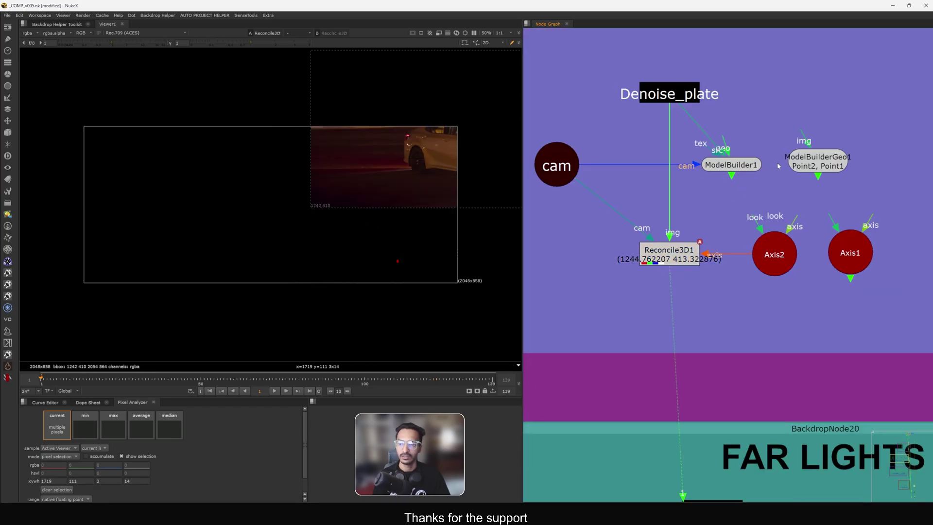
Step: View ModelBuilder1 with its properties open and examine Point1 and Point2 placed near the car's headlights
{"action": "left_click_drag", "start_coordinate": [812, 162], "coordinate": [849, 156]}
{"action": "left_click_drag", "start_coordinate": [734, 165], "coordinate": [737, 165]}
{"action": "key", "text": "1"}
{"action": "double_click", "coordinate": [736, 165]}
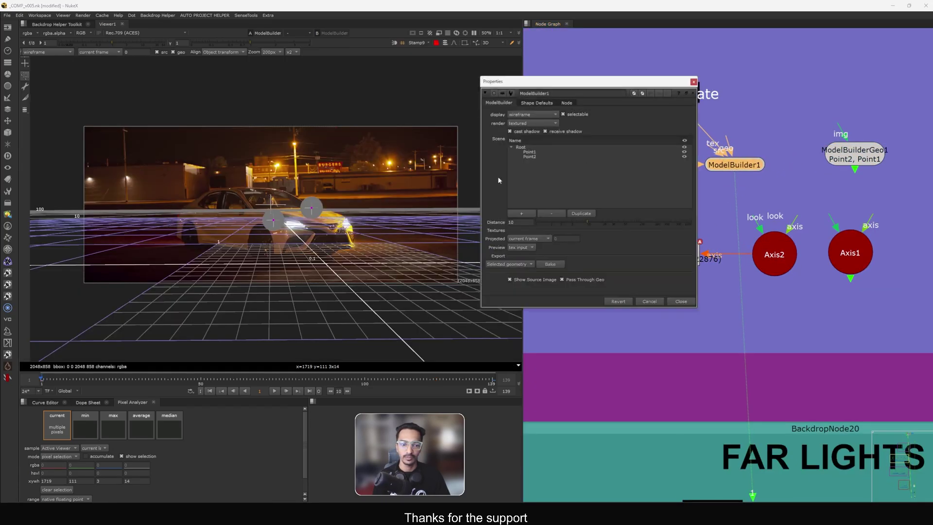
{"action": "scroll", "coordinate": [302, 226], "scroll_direction": "up", "scroll_amount": 5}
{"action": "middle_click_drag", "start_coordinate": [221, 221], "coordinate": [196, 229]}
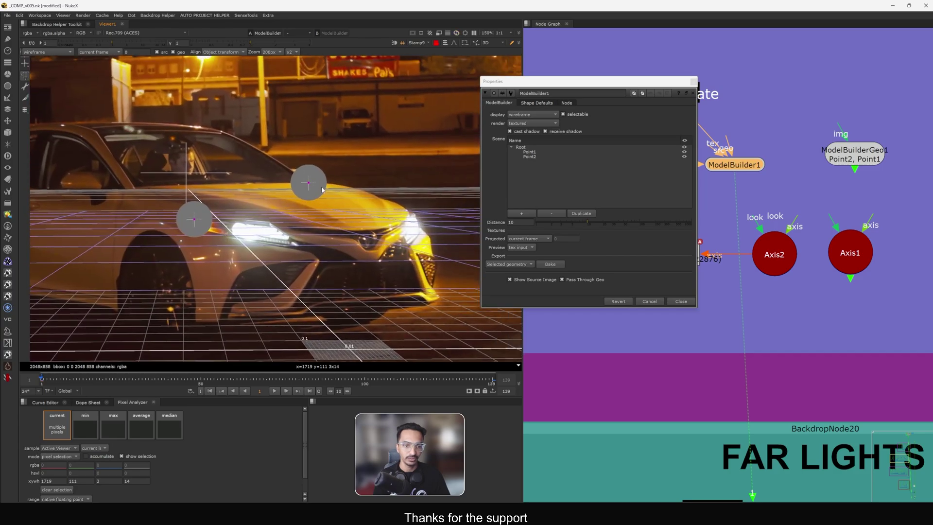
{"action": "left_click", "coordinate": [680, 301]}
Step: Open the Axis2 and Axis1 properties to check each axis's translate values and position in the scene
{"action": "left_click", "coordinate": [673, 252]}
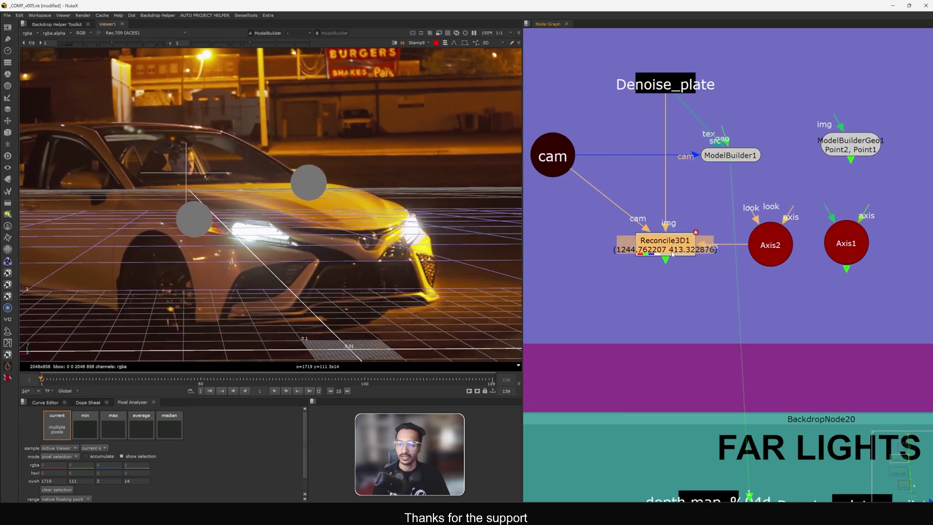
{"action": "left_click", "coordinate": [775, 250]}
{"action": "double_click", "coordinate": [776, 251]}
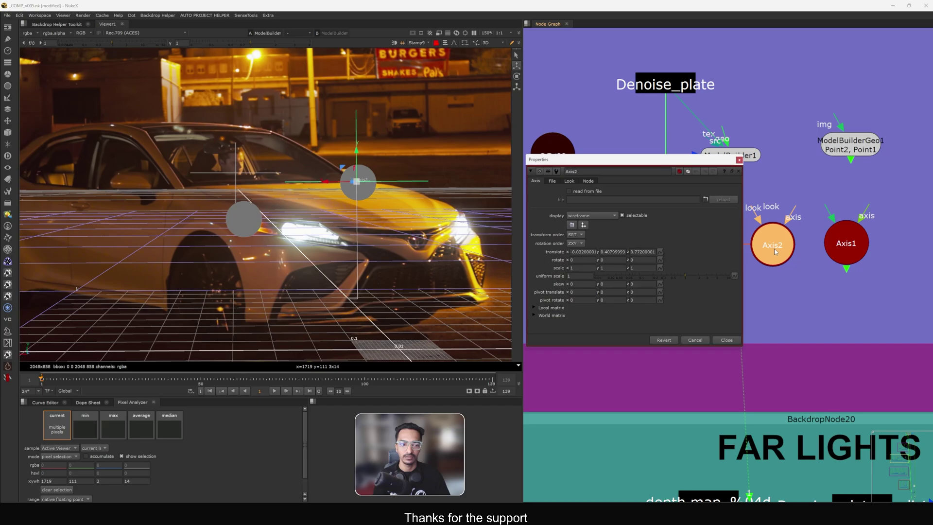
{"action": "double_click", "coordinate": [846, 249]}
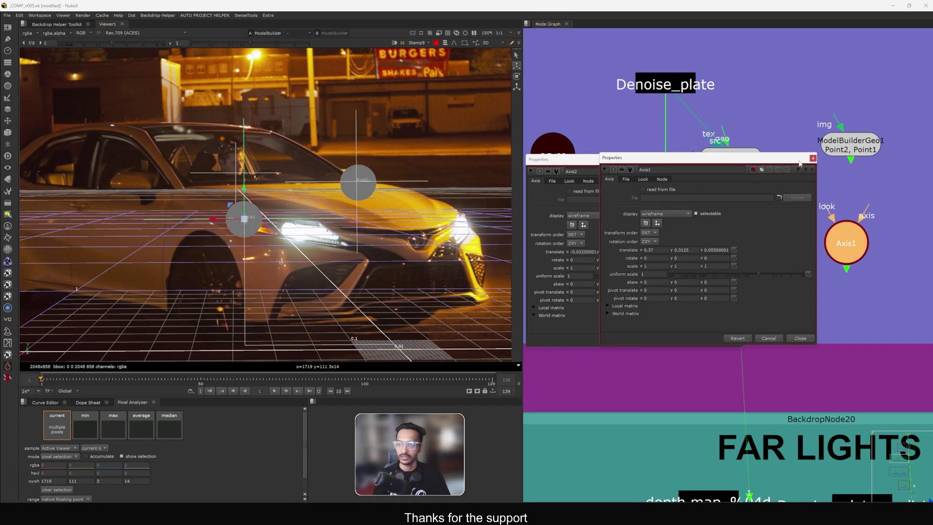
{"action": "left_click", "coordinate": [812, 158]}
{"action": "left_click", "coordinate": [739, 160]}
Step: View Reconcile3D1 in 2D with its properties open and check its tracked XY output through frame 93
{"action": "middle_click_drag", "start_coordinate": [711, 236], "coordinate": [725, 215]}
{"action": "left_click", "coordinate": [681, 229]}
{"action": "key", "text": "1"}
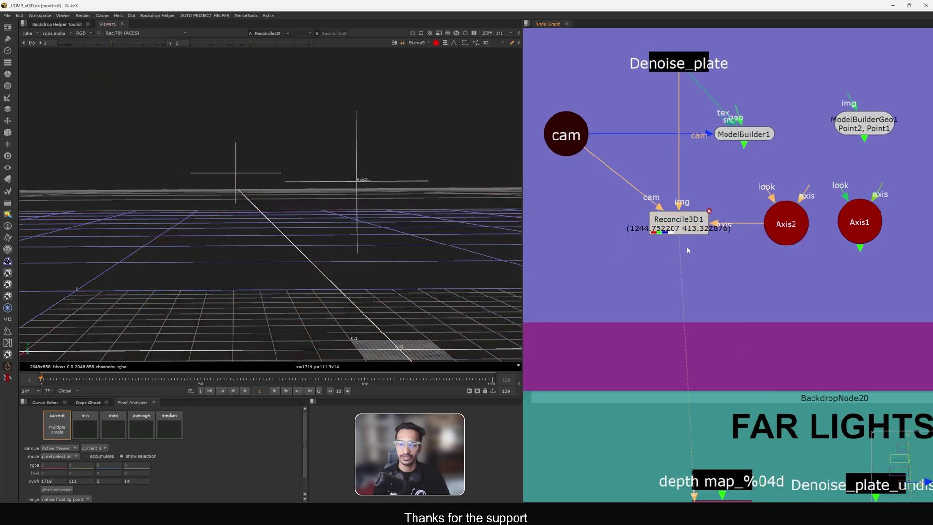
{"action": "key", "text": "Tab"}
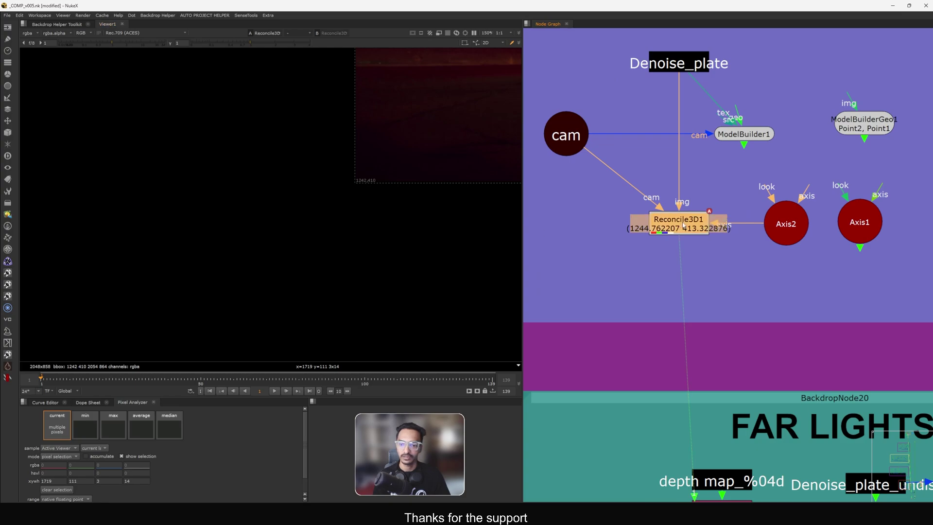
{"action": "double_click", "coordinate": [678, 220]}
{"action": "key", "text": "f"}
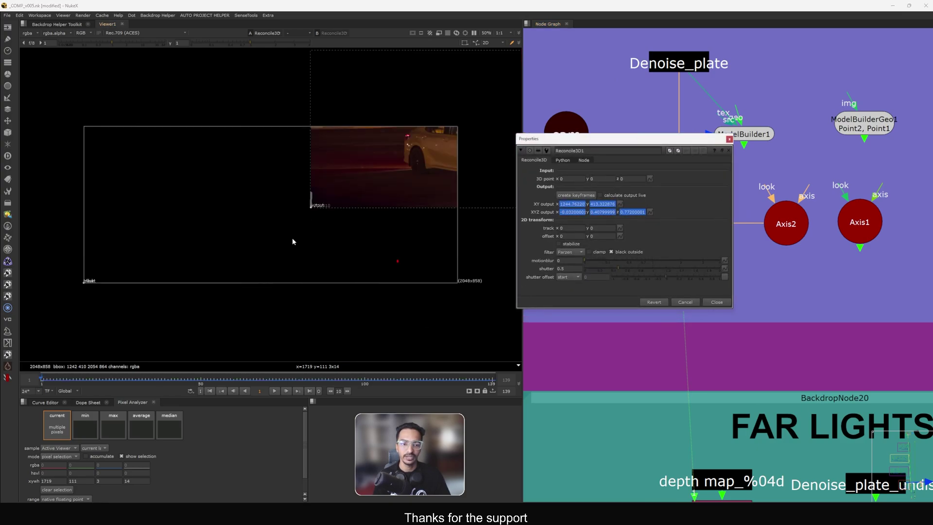
{"action": "left_click_drag", "start_coordinate": [67, 384], "coordinate": [341, 377]}
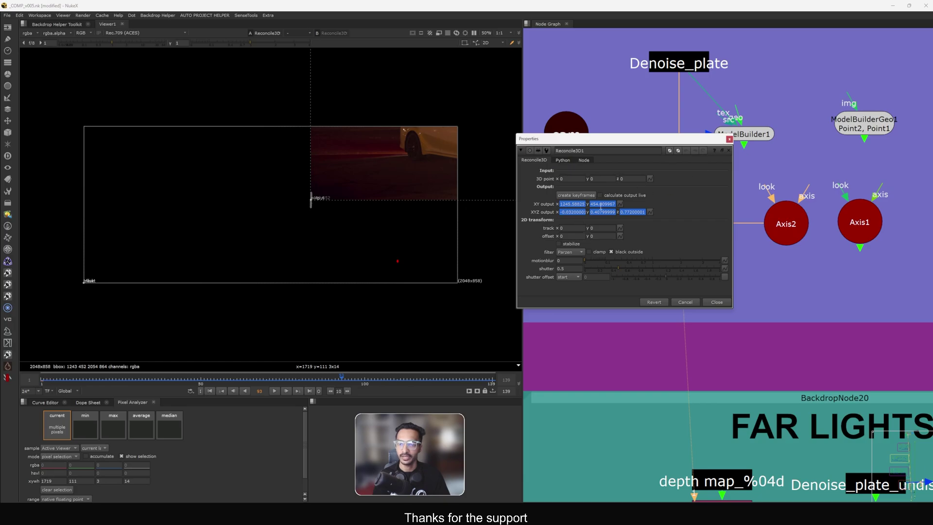
{"action": "left_click", "coordinate": [729, 139]}
Step: Check the volume center in the VolumeRays1 properties, then view the combined headlight beams at Blur29
{"action": "scroll", "coordinate": [690, 160], "scroll_direction": "down", "scroll_amount": 5}
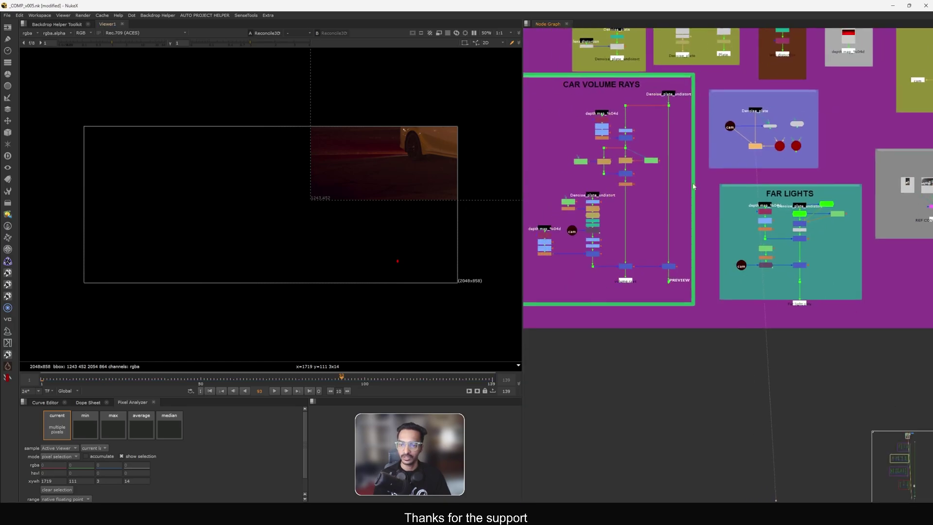
{"action": "scroll", "coordinate": [682, 166], "scroll_direction": "up", "scroll_amount": 5}
{"action": "double_click", "coordinate": [631, 155]}
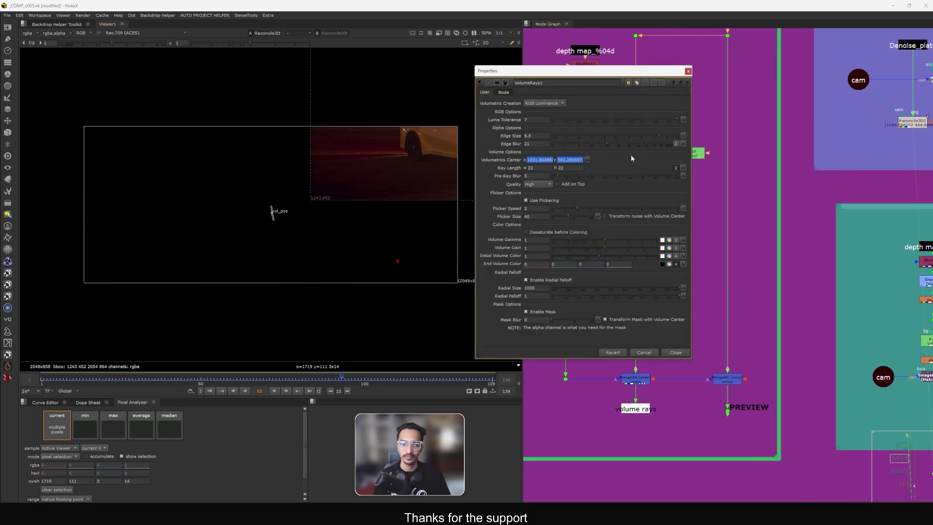
{"action": "left_click", "coordinate": [687, 72]}
{"action": "left_click", "coordinate": [640, 183]}
{"action": "left_click", "coordinate": [641, 204]}
{"action": "key", "text": "1"}
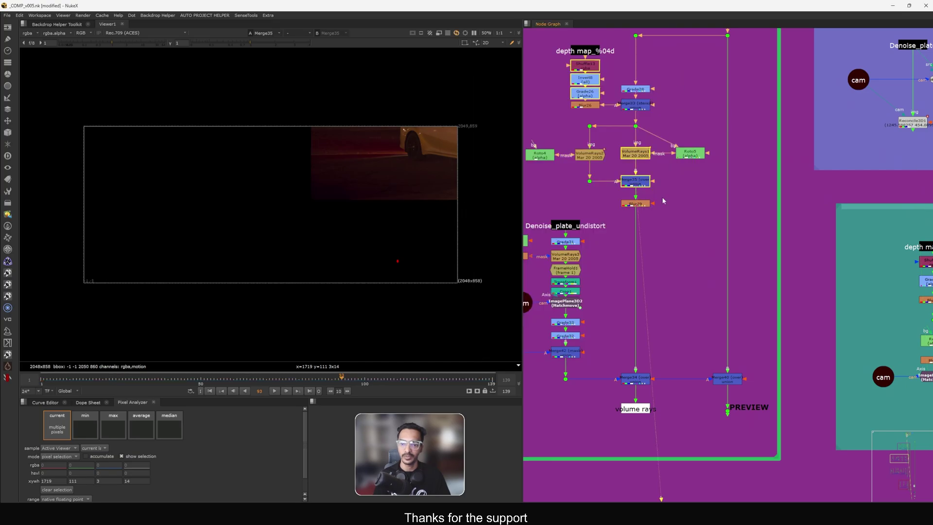
{"action": "middle_click_drag", "start_coordinate": [620, 229], "coordinate": [629, 230]}
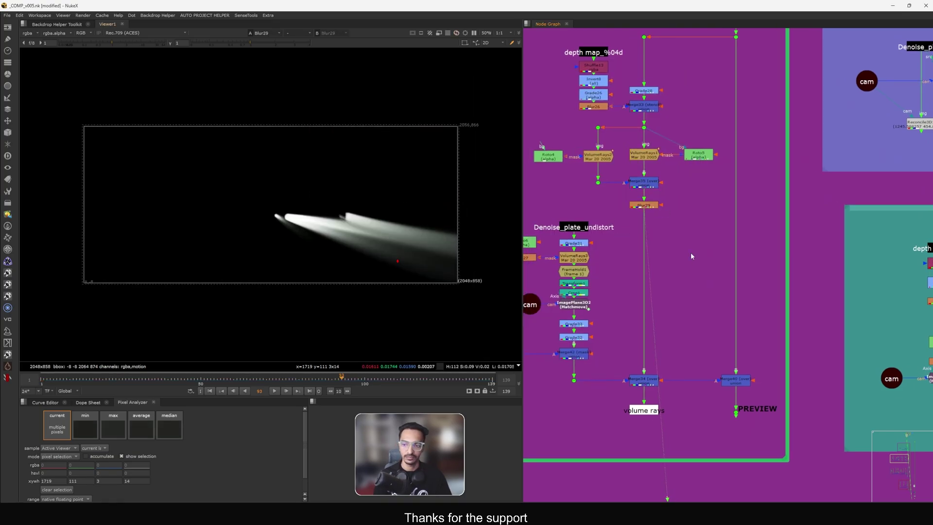
Step: View the plate feeding the volume rays branch, then the Denoise_plate_undistort input of the FAR LIGHTS setup
{"action": "middle_click_drag", "start_coordinate": [709, 112], "coordinate": [707, 204]}
{"action": "left_click", "coordinate": [733, 130]}
{"action": "key", "text": "1"}
{"action": "middle_click_drag", "start_coordinate": [785, 196], "coordinate": [563, 146]}
{"action": "middle_click_drag", "start_coordinate": [843, 291], "coordinate": [767, 171]}
{"action": "left_click", "coordinate": [713, 171]}
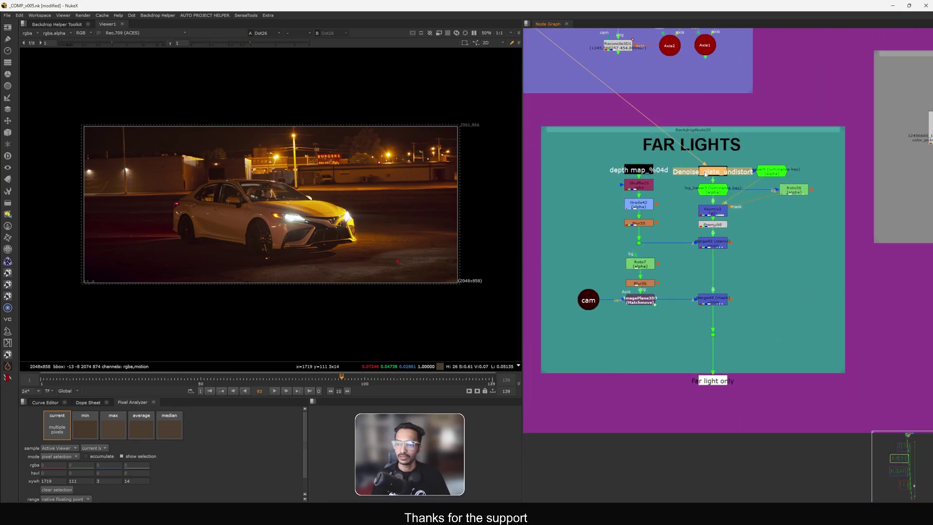
{"action": "key", "text": "1"}
Step: Look over the luminance keyers and Keymix3 that extract the lights in the FAR LIGHTS setup
{"action": "left_click", "coordinate": [756, 173]}
{"action": "left_click_drag", "start_coordinate": [750, 157], "coordinate": [801, 190]}
{"action": "left_click_drag", "start_coordinate": [714, 172], "coordinate": [714, 169]}
{"action": "left_click", "coordinate": [731, 158]}
{"action": "left_click", "coordinate": [716, 211]}
{"action": "key", "text": "1"}
{"action": "left_click", "coordinate": [737, 214]}
{"action": "scroll", "coordinate": [737, 214], "scroll_direction": "up", "scroll_amount": 4}
{"action": "left_click", "coordinate": [679, 125]}
{"action": "left_click", "coordinate": [639, 194]}
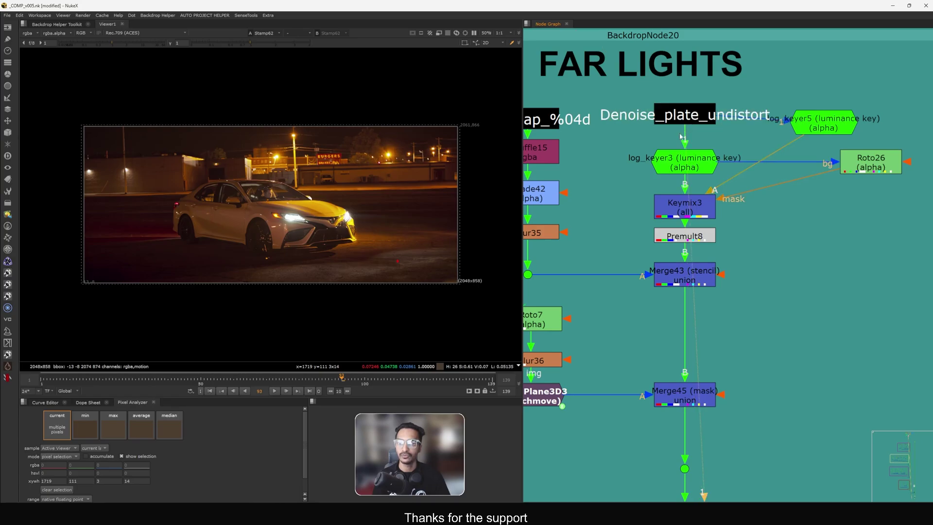
Step: View the depth matte at Blur35 in alpha and the stencilled key at Merge43
{"action": "middle_click_drag", "start_coordinate": [643, 231], "coordinate": [701, 256]}
{"action": "left_click", "coordinate": [724, 262]}
{"action": "key", "text": "1"}
{"action": "left_click", "coordinate": [681, 238]}
{"action": "left_click_drag", "start_coordinate": [593, 239], "coordinate": [593, 241]}
{"action": "key", "text": "1"}
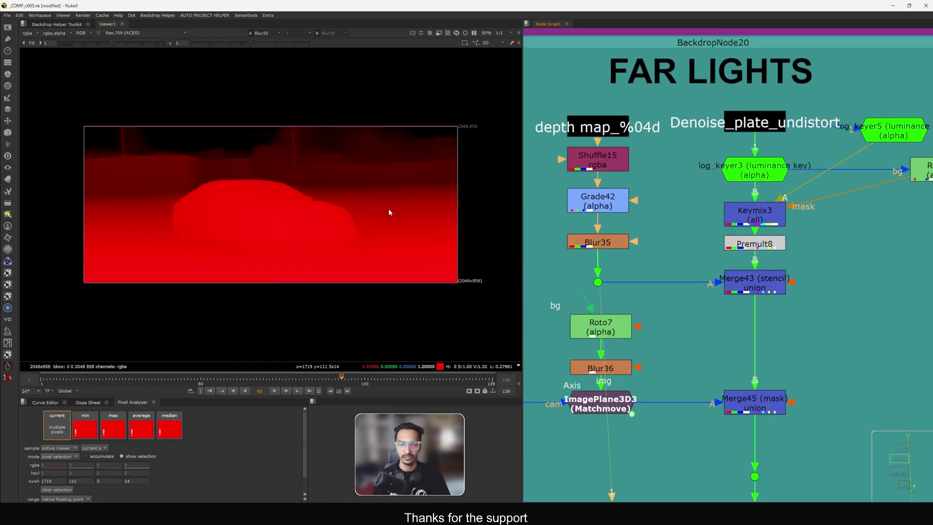
{"action": "key", "text": "a"}
{"action": "left_click", "coordinate": [750, 283]}
{"action": "key", "text": "1"}
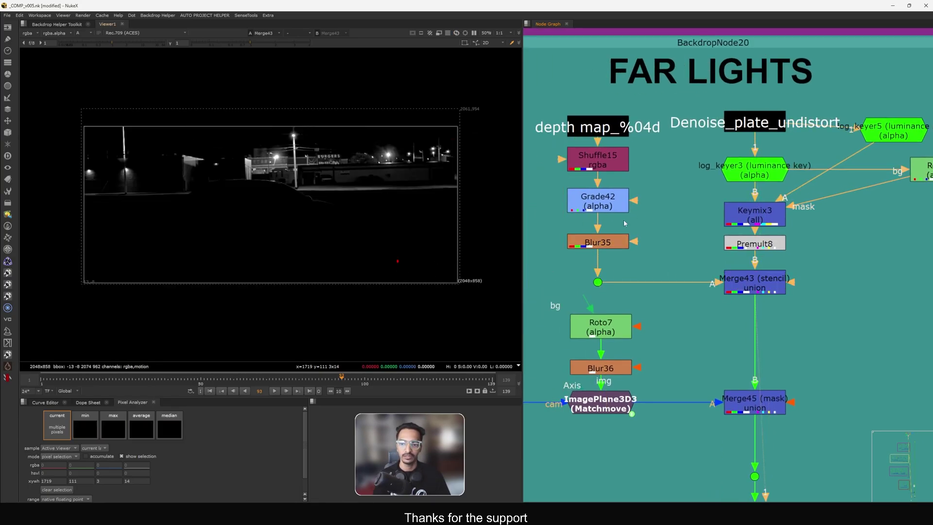
Step: View Merge43 in colour and toggle log_keyer3 and Keymix3 off and on to compare the extracted far lights
{"action": "key", "text": "a"}
{"action": "left_click_drag", "start_coordinate": [680, 148], "coordinate": [802, 237]}
{"action": "key", "text": "d"}
{"action": "key", "text": "d"}
{"action": "key", "text": "d"}
{"action": "key", "text": "d"}
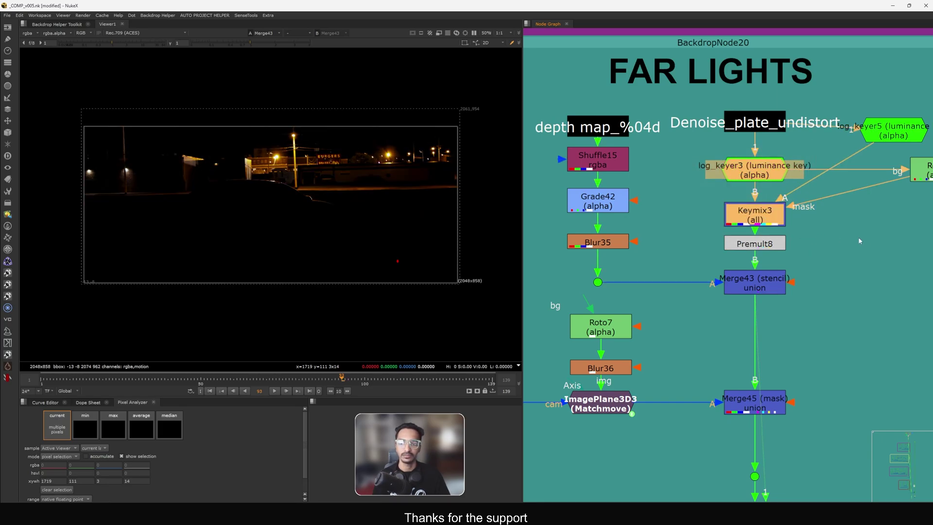
Step: View log_keyer5 and examine its luminance key in the alpha channel
{"action": "middle_click_drag", "start_coordinate": [858, 237], "coordinate": [774, 245]}
{"action": "left_click", "coordinate": [800, 145]}
{"action": "key", "text": "1"}
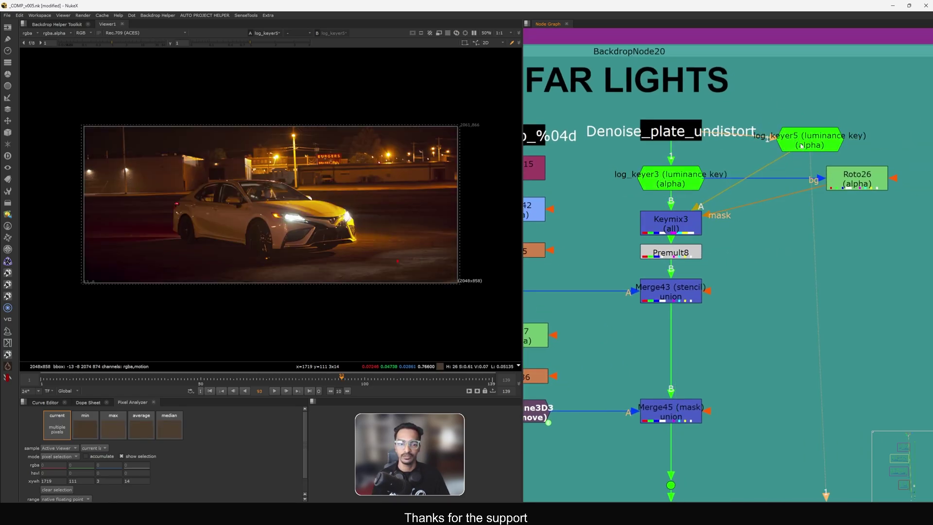
{"action": "key", "text": "a"}
{"action": "left_click", "coordinate": [662, 182]}
{"action": "left_click", "coordinate": [855, 179]}
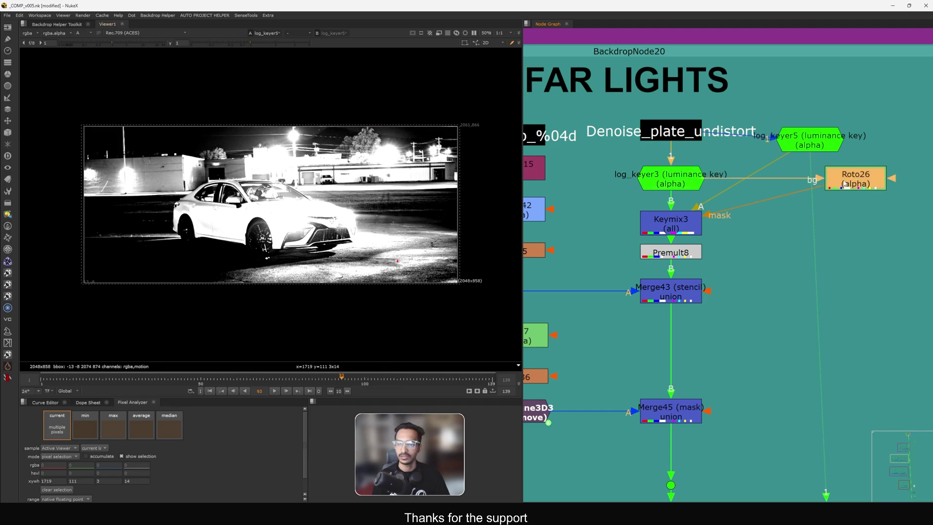
Step: Compare the alpha mattes of log_keyer3 and log_keyer5 across the car and background lights
{"action": "left_click", "coordinate": [670, 179]}
{"action": "key", "text": "1"}
{"action": "key", "text": "a"}
{"action": "key", "text": "a"}
{"action": "left_click_drag", "start_coordinate": [190, 140], "coordinate": [416, 209]}
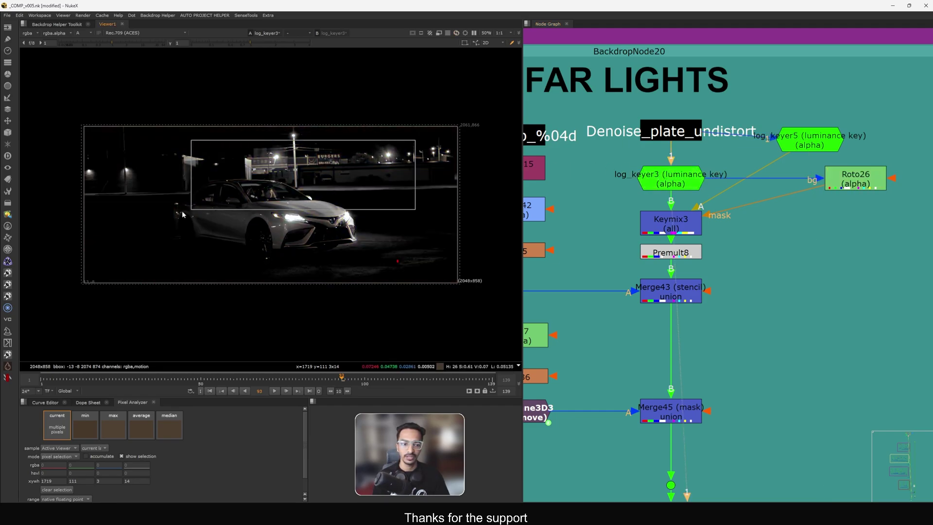
{"action": "left_click", "coordinate": [667, 186]}
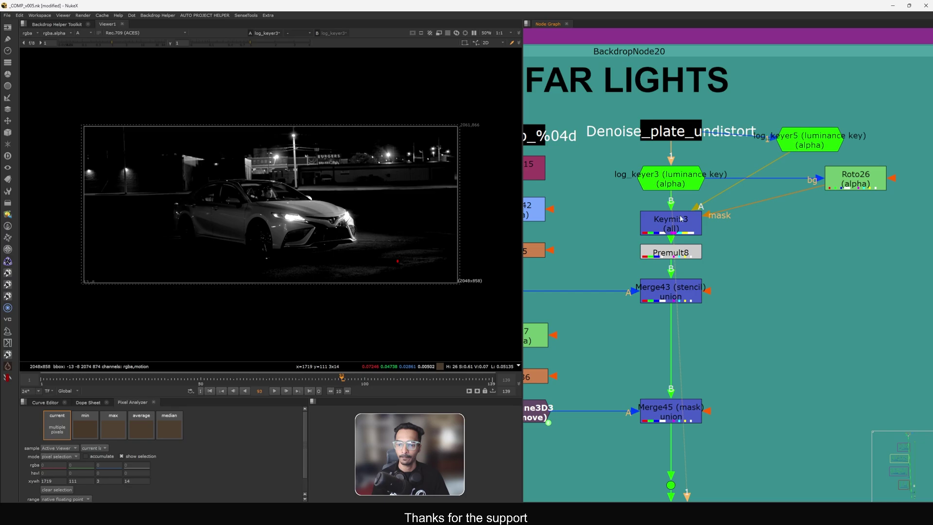
{"action": "left_click_drag", "start_coordinate": [807, 147], "coordinate": [806, 137]}
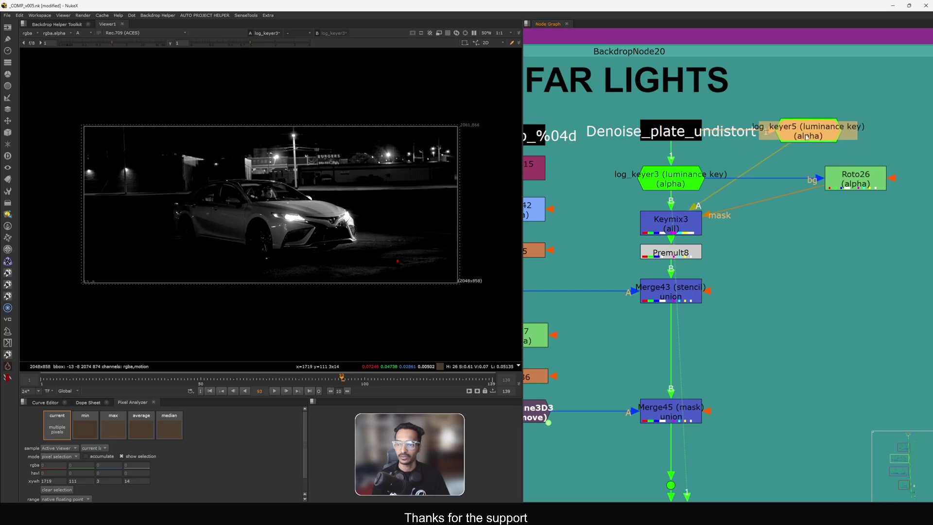
{"action": "key", "text": "1"}
{"action": "key", "text": "a"}
{"action": "key", "text": "a"}
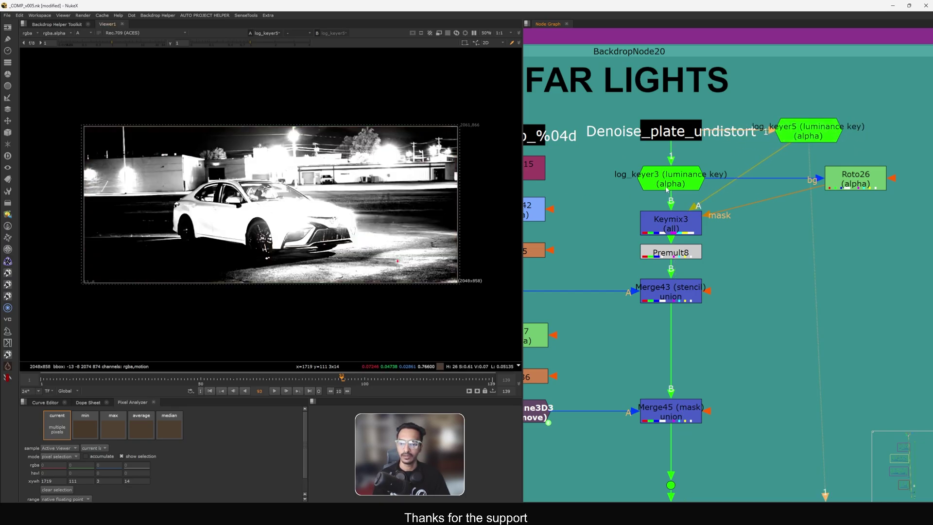
Step: Toggle Keymix3 off and on in alpha, then open the Roto26 properties to examine its ellipse around the light pole
{"action": "left_click", "coordinate": [681, 223]}
{"action": "key", "text": "1"}
{"action": "key", "text": "d"}
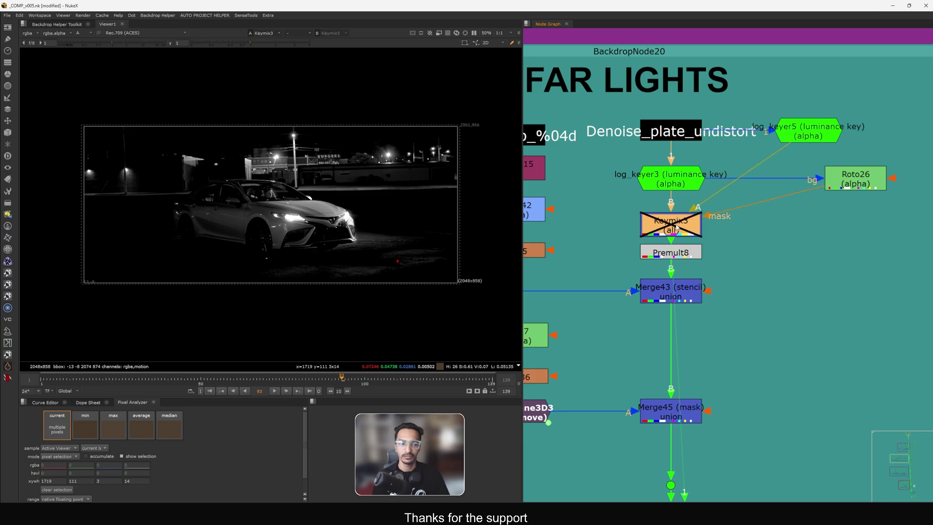
{"action": "key", "text": "d"}
{"action": "key", "text": "d"}
{"action": "double_click", "coordinate": [833, 179]}
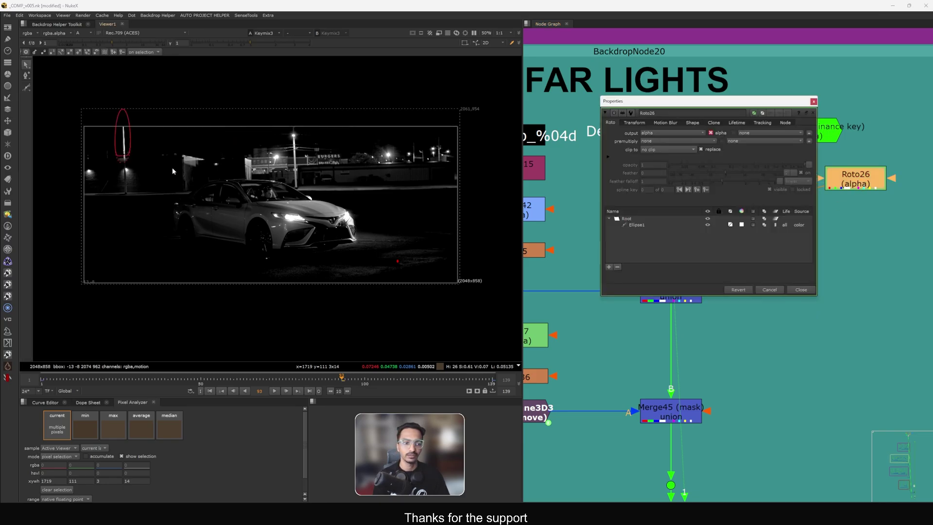
{"action": "left_click", "coordinate": [802, 291]}
Step: View the premultiplied key at Premult8 in colour and examine the light pole up close
{"action": "middle_click_drag", "start_coordinate": [763, 272], "coordinate": [790, 239]}
{"action": "left_click", "coordinate": [706, 221]}
{"action": "key", "text": "1"}
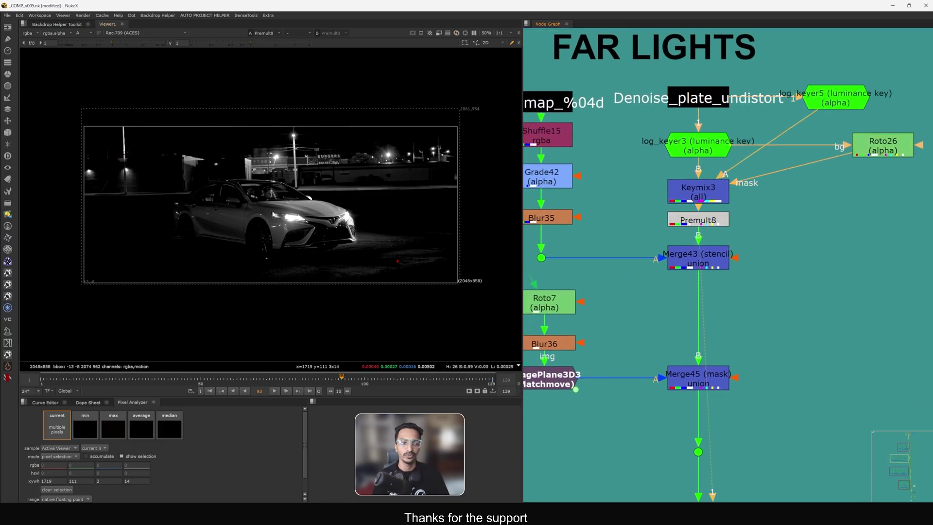
{"action": "key", "text": "a"}
{"action": "scroll", "coordinate": [115, 136], "scroll_direction": "up", "scroll_amount": 5}
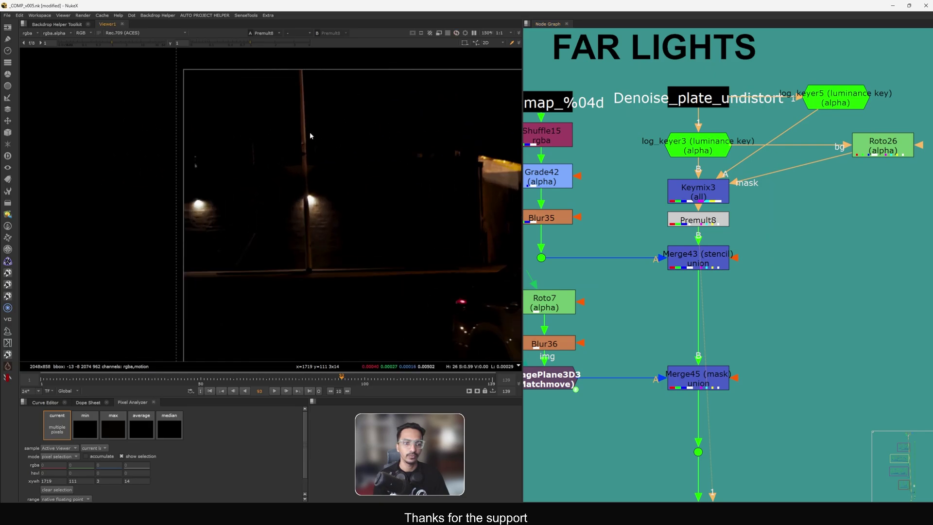
Step: Toggle Keymix3 off and on to compare the light pole, checking the log_keyer3 and log_keyer5 inputs
{"action": "left_click", "coordinate": [692, 191]}
{"action": "key", "text": "d"}
{"action": "left_click", "coordinate": [697, 150]}
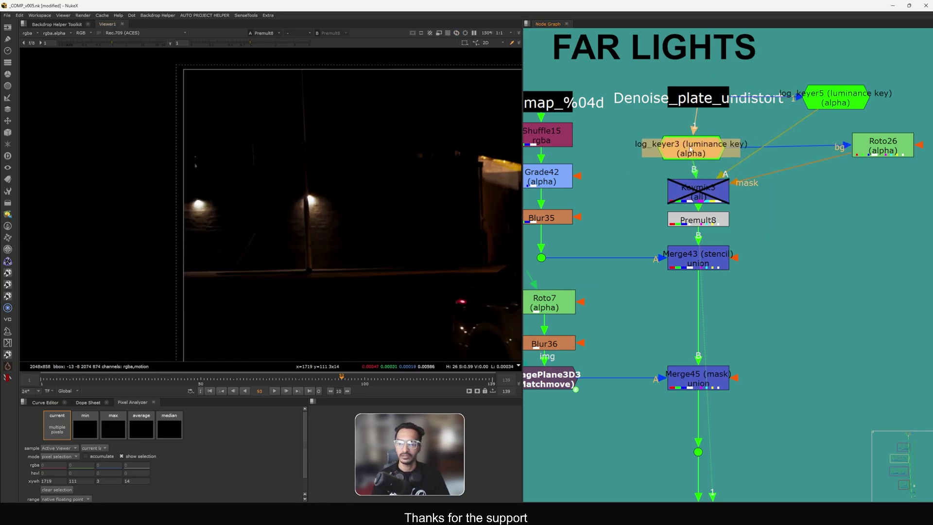
{"action": "middle_click_drag", "start_coordinate": [804, 129], "coordinate": [747, 153]}
{"action": "left_click", "coordinate": [784, 125]}
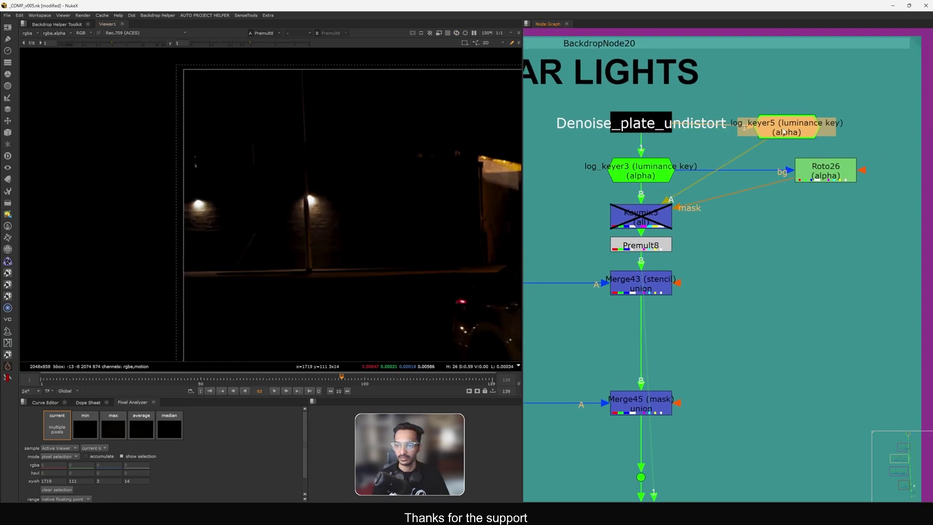
{"action": "left_click", "coordinate": [666, 212]}
{"action": "key", "text": "d"}
{"action": "key", "text": "f"}
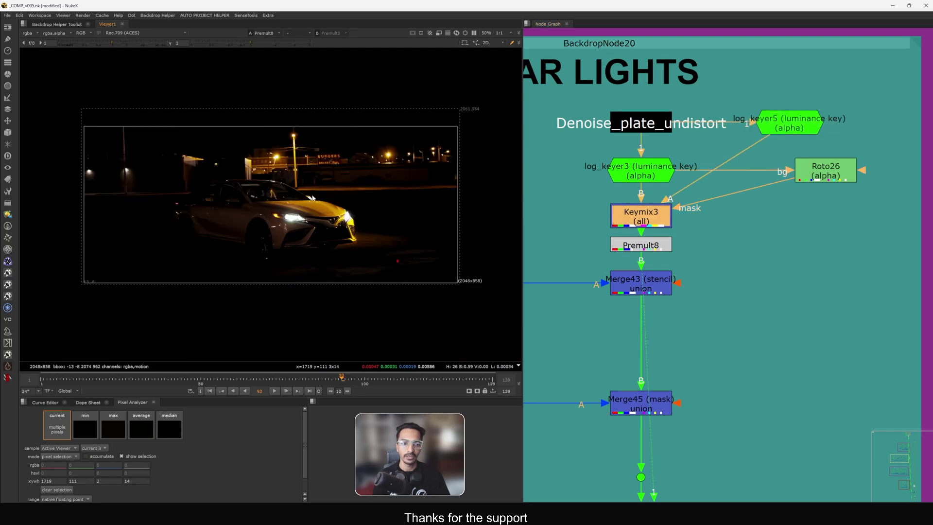
Step: View the depth-stencilled far lights at Merge43 and the masked result at Merge45
{"action": "left_click", "coordinate": [637, 286]}
{"action": "key", "text": "1"}
{"action": "middle_click_drag", "start_coordinate": [616, 392], "coordinate": [729, 257]}
{"action": "key", "text": "1"}
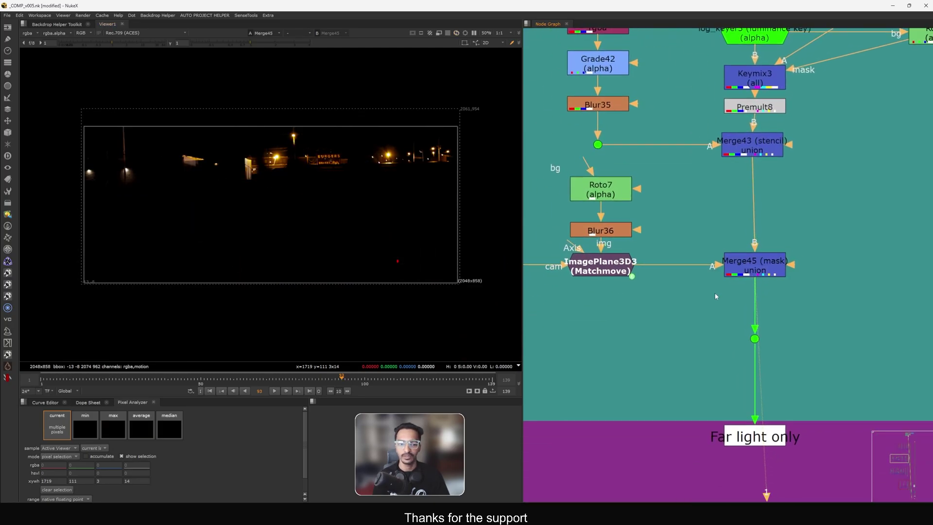
Step: View the "Far light only" output and trace its connections down to the comp's element backdrops
{"action": "mouse_move", "coordinate": [680, 296]}
{"action": "middle_mouse_down"}
{"action": "mouse_move", "coordinate": [709, 290]}
{"action": "mouse_move", "coordinate": [675, 278]}
{"action": "middle_mouse_up"}
{"action": "scroll", "coordinate": [690, 285], "scroll_direction": "down", "scroll_amount": 3}
{"action": "left_click", "coordinate": [725, 305]}
{"action": "scroll", "coordinate": [708, 301], "scroll_direction": "down", "scroll_amount": 12}
{"action": "middle_click_drag", "start_coordinate": [686, 388], "coordinate": [695, 285]}
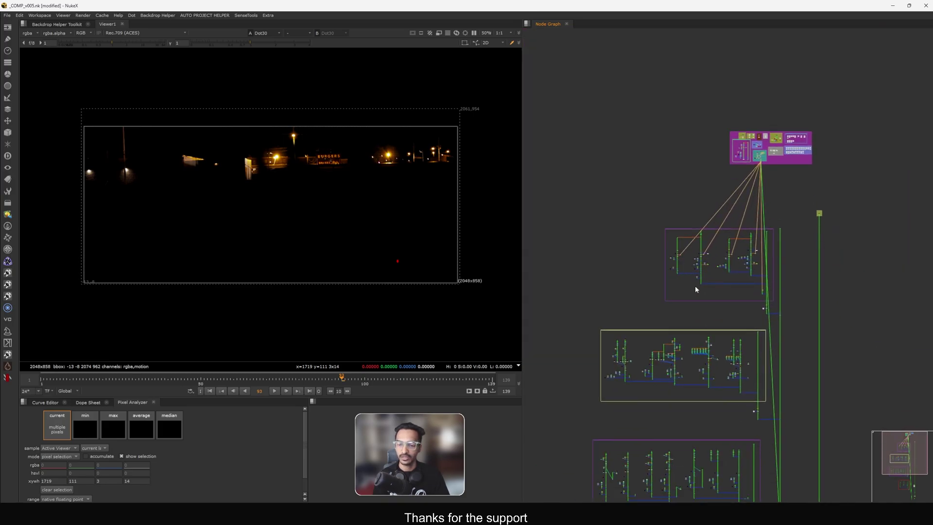
{"action": "scroll", "coordinate": [695, 277], "scroll_direction": "up", "scroll_amount": 6}
{"action": "scroll", "coordinate": [771, 281], "scroll_direction": "down", "scroll_amount": 5}
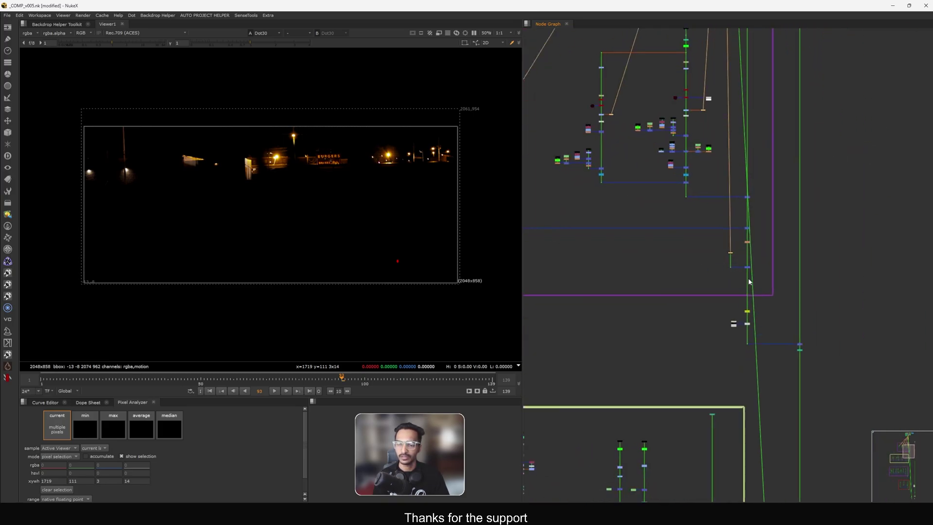
{"action": "scroll", "coordinate": [697, 196], "scroll_direction": "down", "scroll_amount": 4}
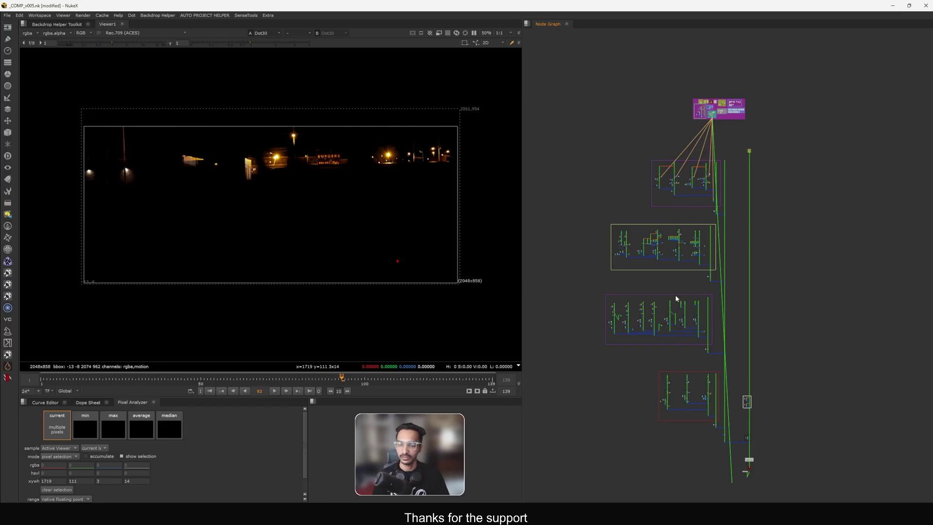
{"action": "scroll", "coordinate": [721, 138], "scroll_direction": "up", "scroll_amount": 10}
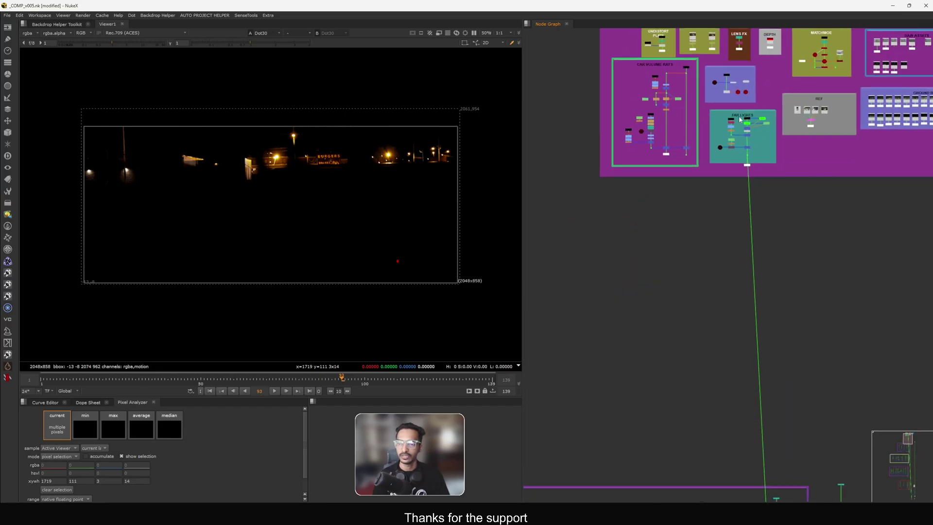
Step: Examine the Car Volume Rays and Far Lights backdrops and the far lights' outgoing connections, and return to the whole node graph
{"action": "middle_click_drag", "start_coordinate": [649, 109], "coordinate": [632, 123]}
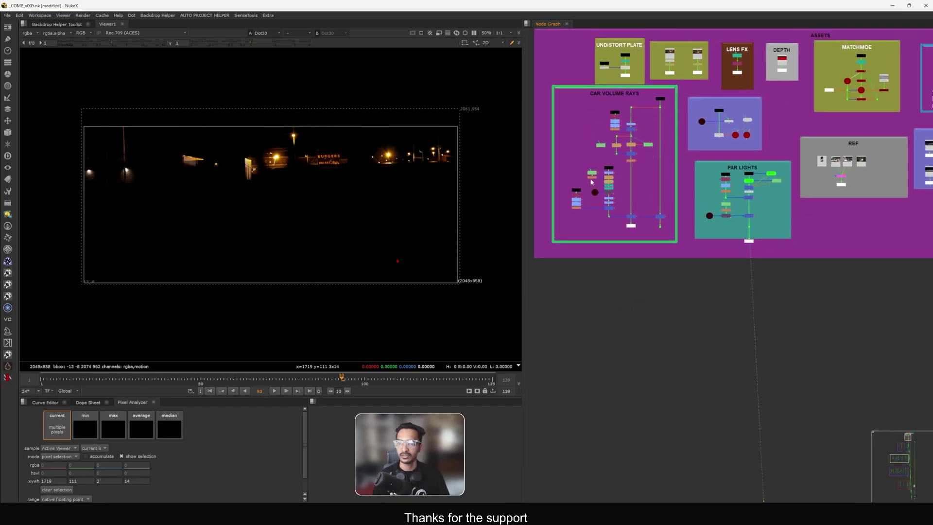
{"action": "middle_click_drag", "start_coordinate": [578, 103], "coordinate": [607, 120]}
{"action": "left_click_drag", "start_coordinate": [562, 93], "coordinate": [717, 258]}
{"action": "left_click_drag", "start_coordinate": [643, 255], "coordinate": [677, 237]}
{"action": "left_click_drag", "start_coordinate": [757, 281], "coordinate": [810, 256]}
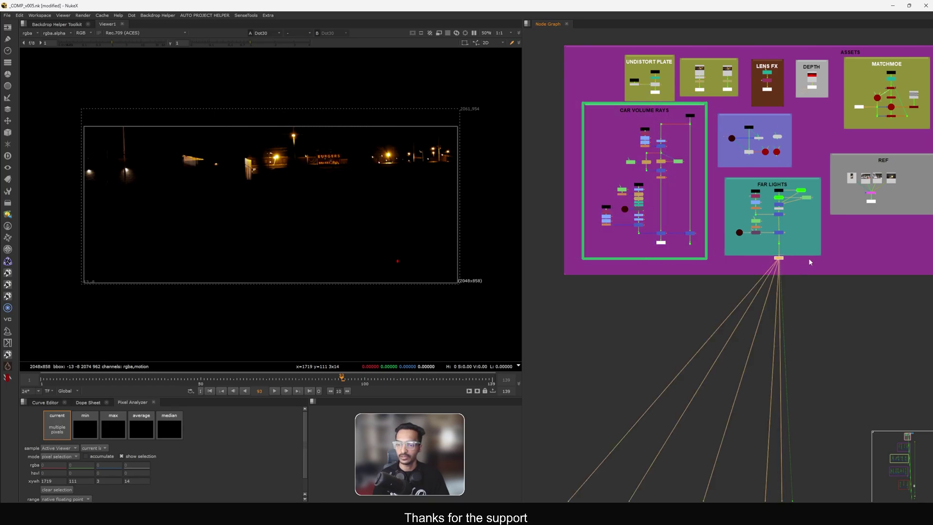
{"action": "left_click", "coordinate": [827, 281]}
{"action": "middle_click_drag", "start_coordinate": [910, 213], "coordinate": [722, 262]}
{"action": "key", "text": "f"}
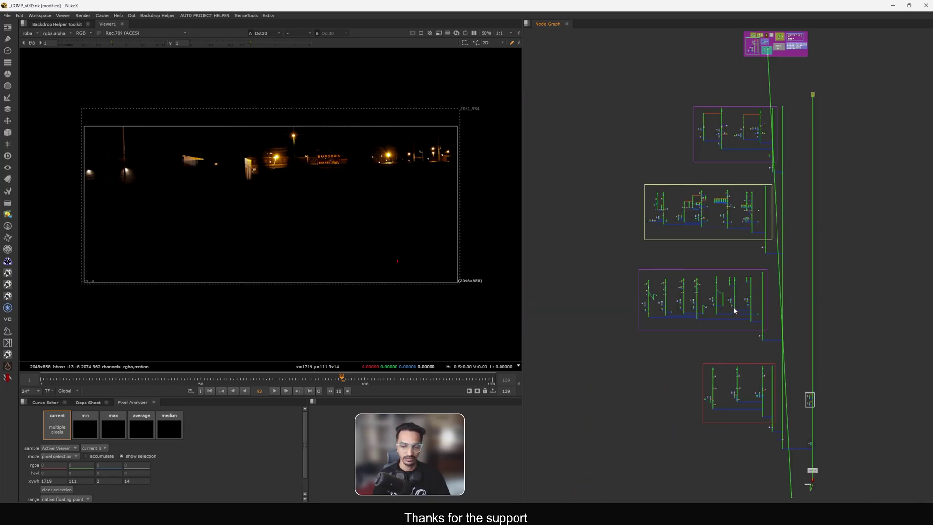
Step: View the full comp at the merge ahead of the Grain backdrop, then the grained result at Write1
{"action": "middle_click_drag", "start_coordinate": [761, 366], "coordinate": [710, 248]}
{"action": "scroll", "coordinate": [730, 286], "scroll_direction": "up", "scroll_amount": 6}
{"action": "middle_click_drag", "start_coordinate": [731, 285], "coordinate": [737, 404]}
{"action": "scroll", "coordinate": [754, 286], "scroll_direction": "up", "scroll_amount": 2}
{"action": "scroll", "coordinate": [738, 228], "scroll_direction": "up", "scroll_amount": 3}
{"action": "left_click", "coordinate": [730, 161]}
{"action": "key", "text": "1"}
{"action": "middle_click_drag", "start_coordinate": [750, 334], "coordinate": [717, 203]}
{"action": "scroll", "coordinate": [702, 201], "scroll_direction": "up", "scroll_amount": 3}
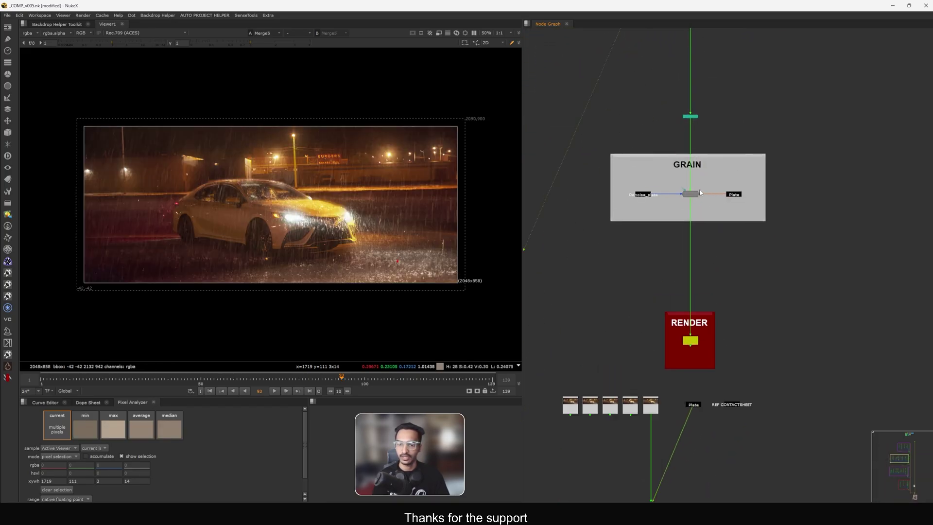
{"action": "left_click", "coordinate": [696, 194]}
{"action": "key", "text": "1"}
{"action": "middle_click_drag", "start_coordinate": [672, 282], "coordinate": [685, 215]}
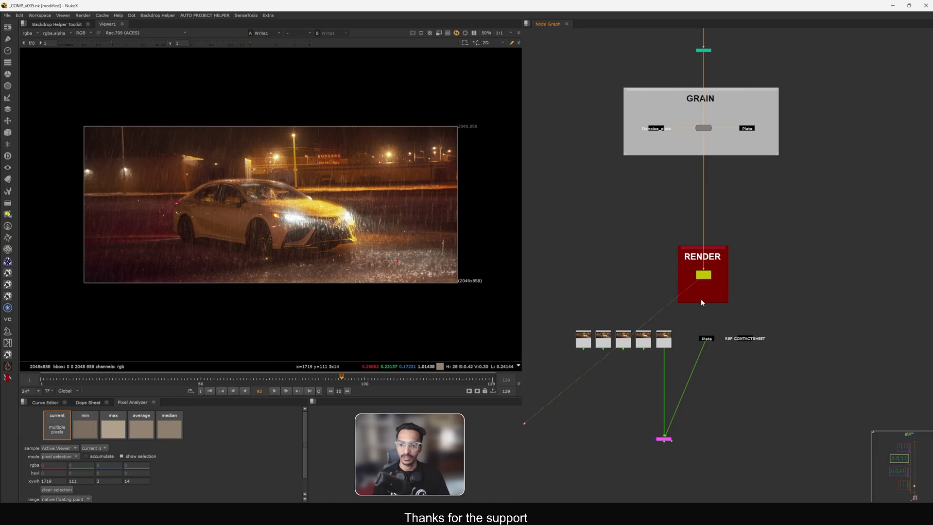
Step: View the render next to the Plate node, then compare plate and comp full screen through the reference contact sheet
{"action": "middle_click_drag", "start_coordinate": [700, 300], "coordinate": [676, 263]}
{"action": "scroll", "coordinate": [666, 266], "scroll_direction": "up", "scroll_amount": 3}
{"action": "left_click", "coordinate": [659, 277]}
{"action": "key", "text": "1"}
{"action": "left_click", "coordinate": [667, 264]}
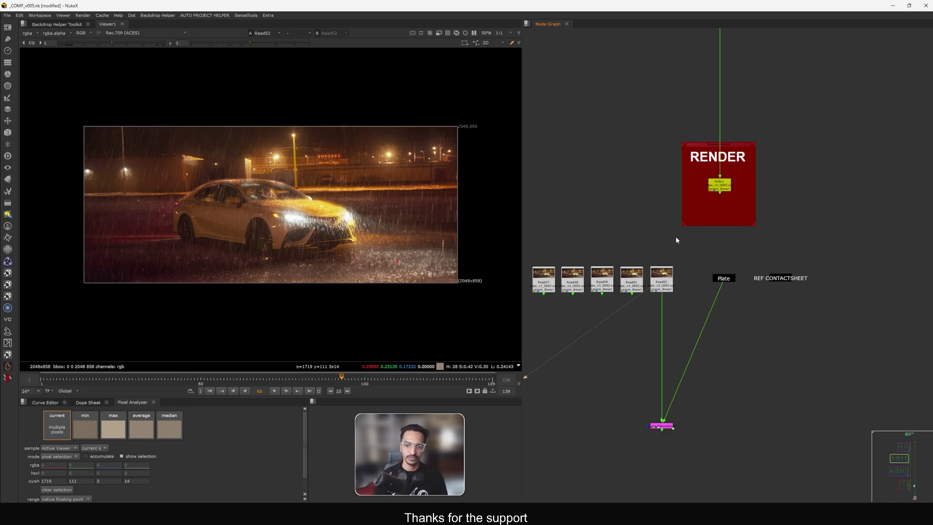
{"action": "key", "text": "1"}
{"action": "key", "text": "space"}
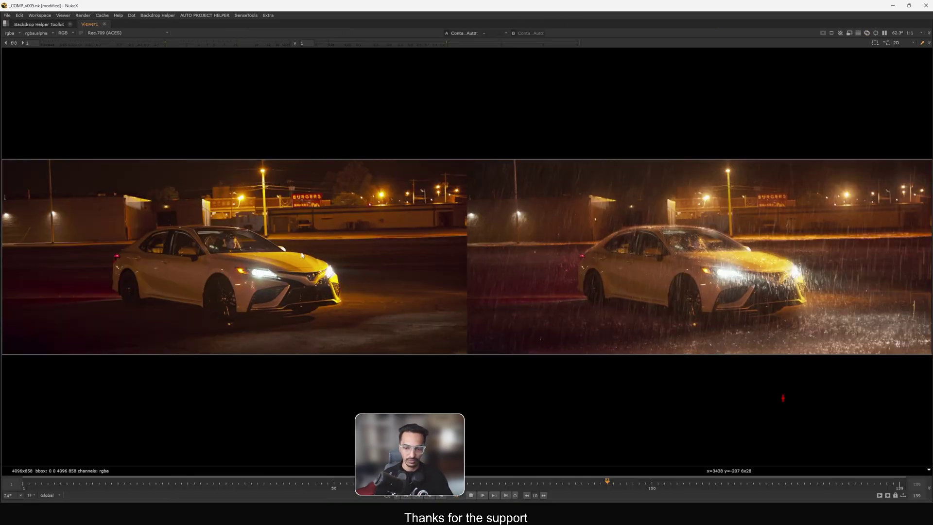
Step: Stop the playback and examine the rain around the car's hood and headlights up close in the comp half
{"action": "key", "text": "k"}
{"action": "middle_click_drag", "start_coordinate": [791, 255], "coordinate": [401, 244]}
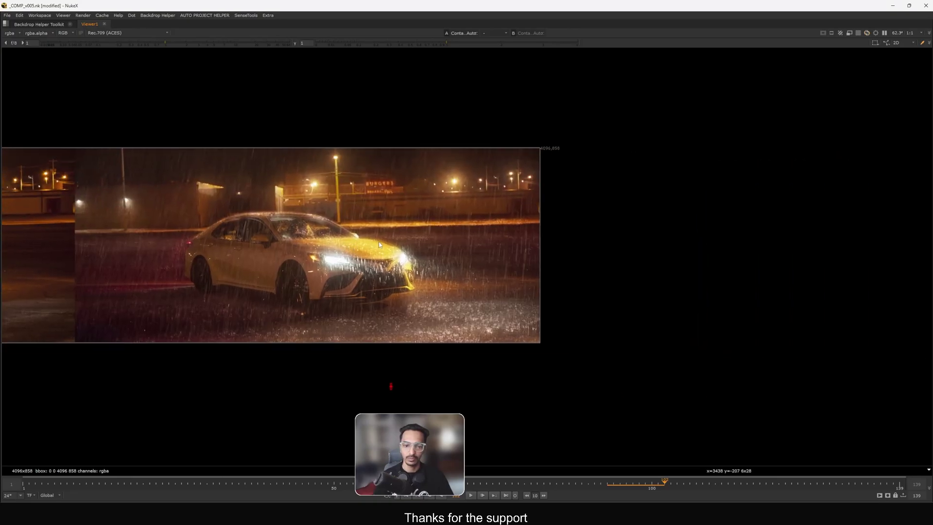
{"action": "scroll", "coordinate": [402, 244], "scroll_direction": "up", "scroll_amount": 1}
{"action": "scroll", "coordinate": [401, 242], "scroll_direction": "up", "scroll_amount": 3}
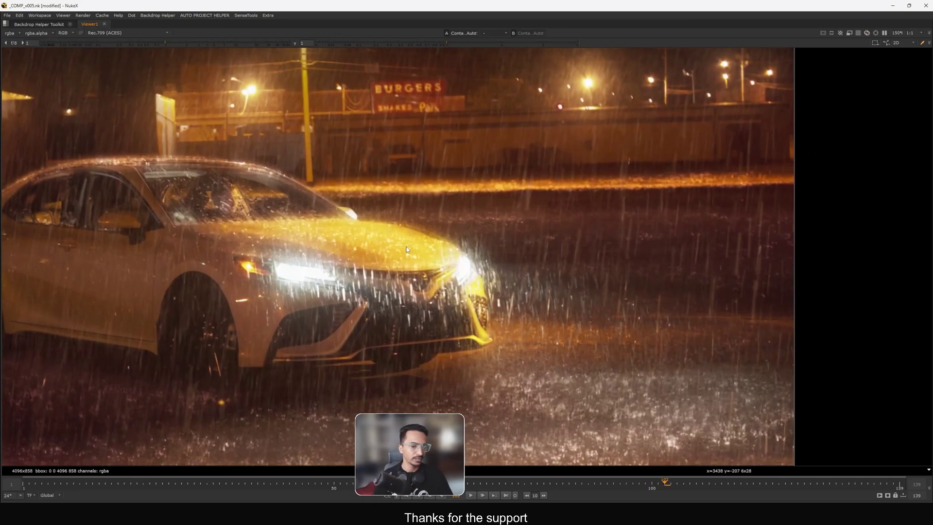
{"action": "scroll", "coordinate": [464, 222], "scroll_direction": "down", "scroll_amount": 3}
{"action": "middle_click_drag", "start_coordinate": [406, 256], "coordinate": [451, 241]}
{"action": "scroll", "coordinate": [418, 247], "scroll_direction": "up", "scroll_amount": 3}
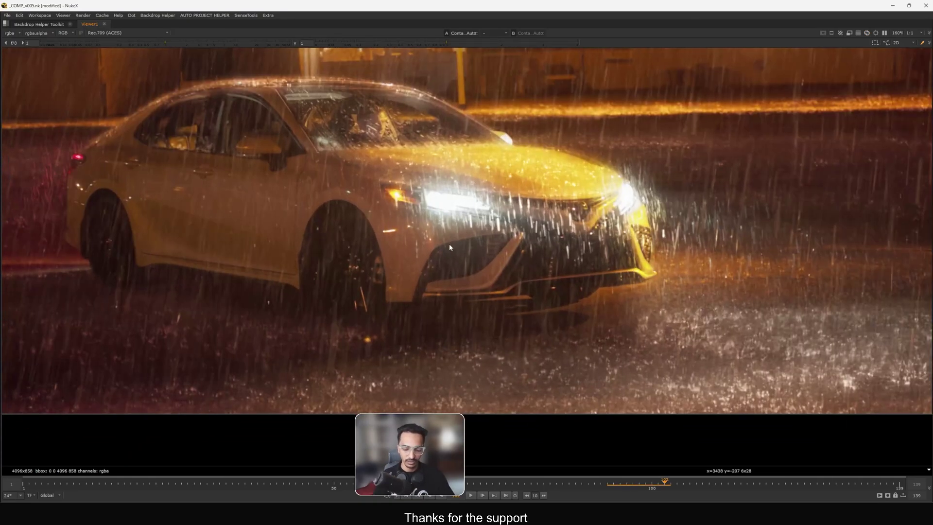
Step: Play the shot while examining the rain hitting the car up close, then return to the full side-by-side comparison
{"action": "key", "text": "l"}
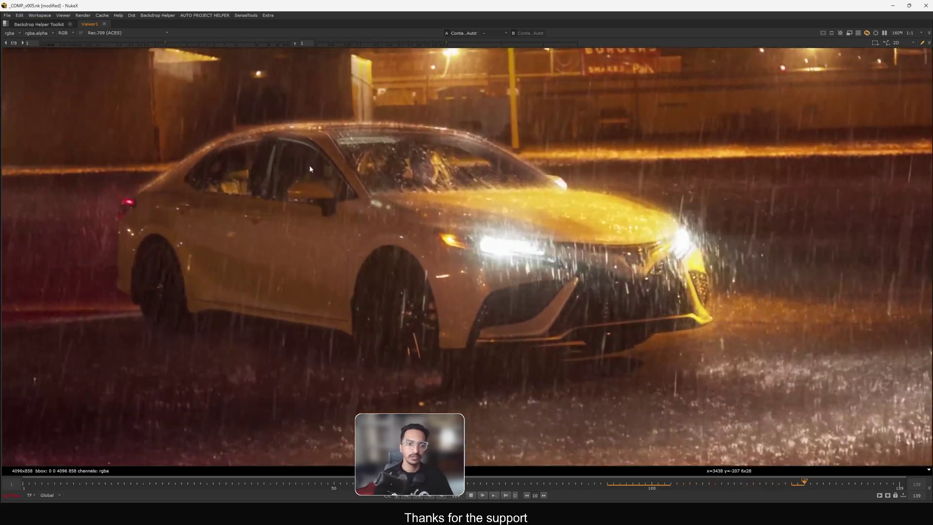
{"action": "scroll", "coordinate": [292, 167], "scroll_direction": "up", "scroll_amount": 3}
{"action": "scroll", "coordinate": [251, 160], "scroll_direction": "down", "scroll_amount": 1}
{"action": "middle_click_drag", "start_coordinate": [252, 161], "coordinate": [302, 183]}
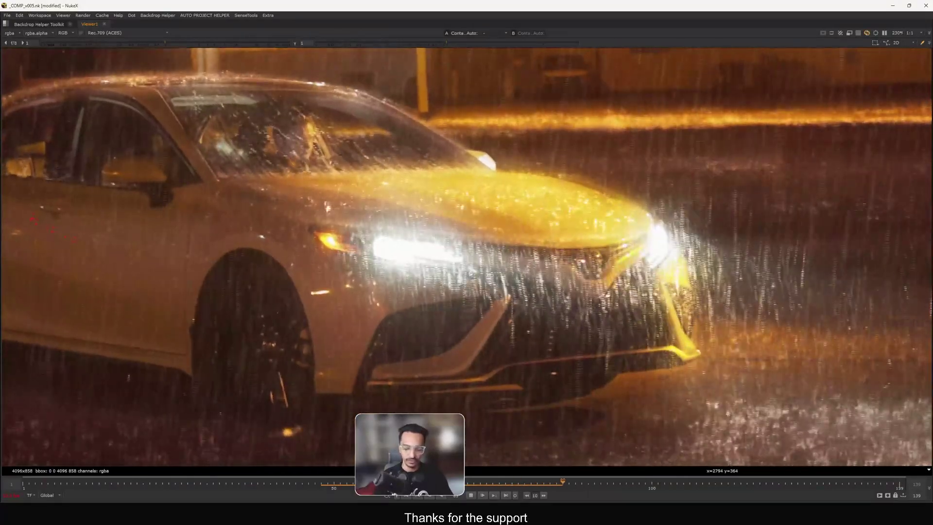
{"action": "key", "text": "f"}
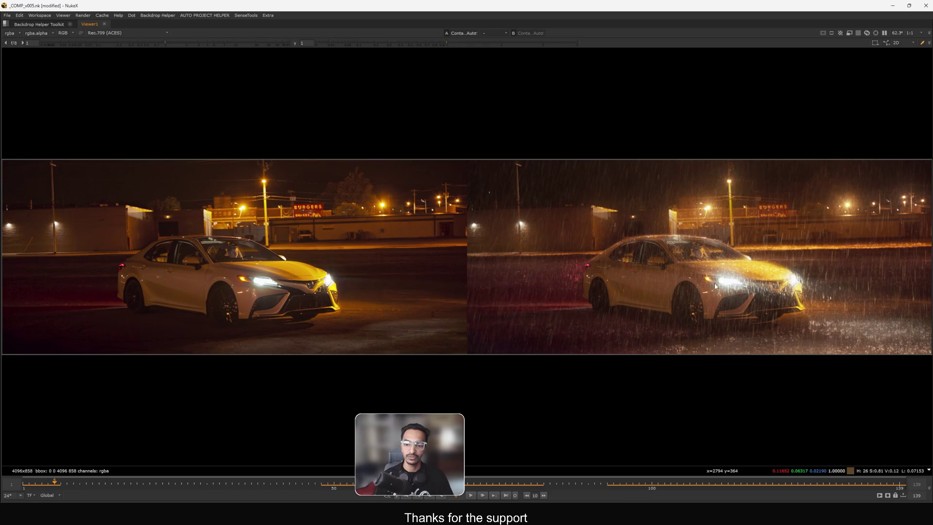
Step: Replay the comp half close to the car's windshield and front end, then show the whole plate-and-comp comparison again
{"action": "middle_click_drag", "start_coordinate": [715, 287], "coordinate": [417, 249]}
{"action": "scroll", "coordinate": [448, 249], "scroll_direction": "up", "scroll_amount": 4}
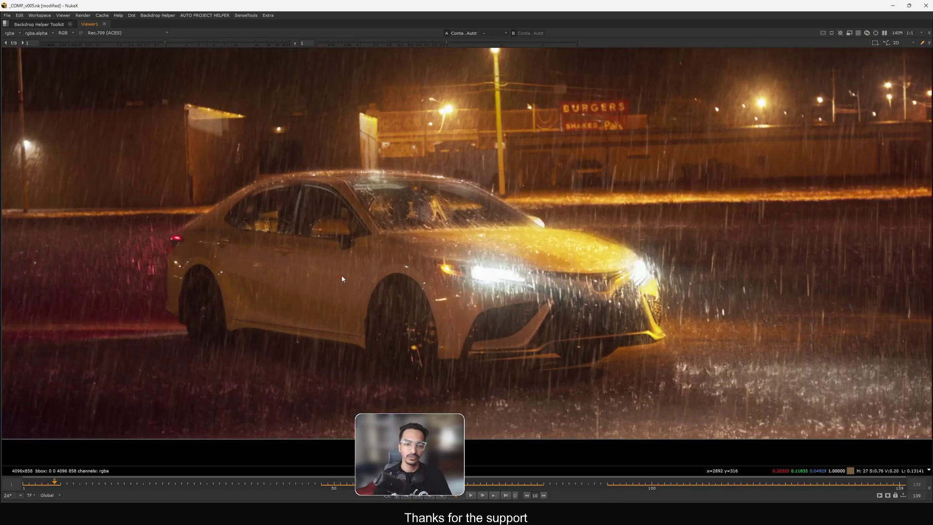
{"action": "key", "text": "l"}
{"action": "middle_click_drag", "start_coordinate": [582, 230], "coordinate": [492, 230]}
{"action": "scroll", "coordinate": [491, 230], "scroll_direction": "up", "scroll_amount": 3}
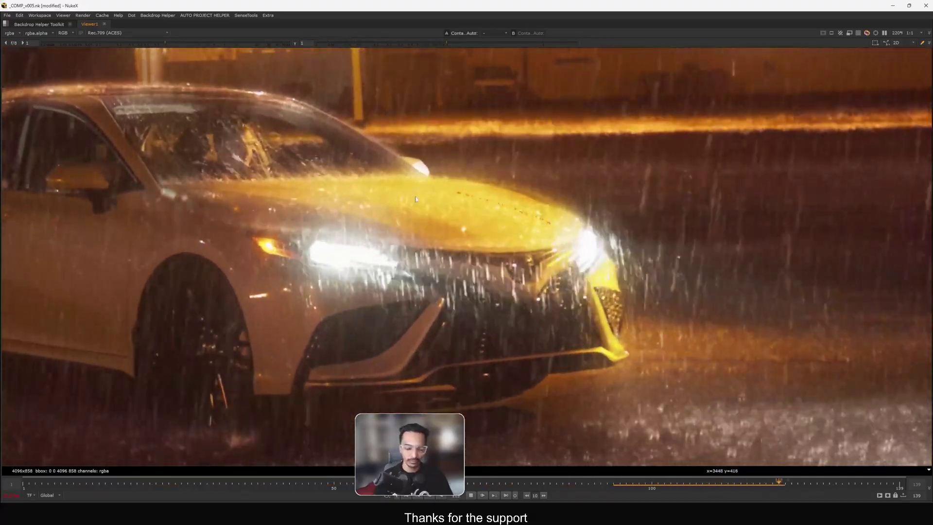
{"action": "key", "text": "f"}
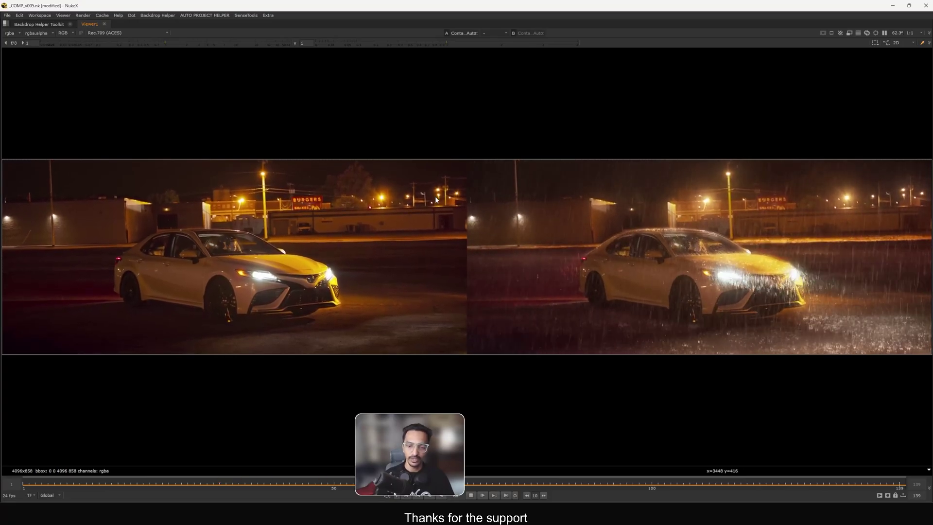
Step: Restore the full workspace, stop the playback and show the whole node graph to review the comp's overall structure
{"action": "key", "text": "space"}
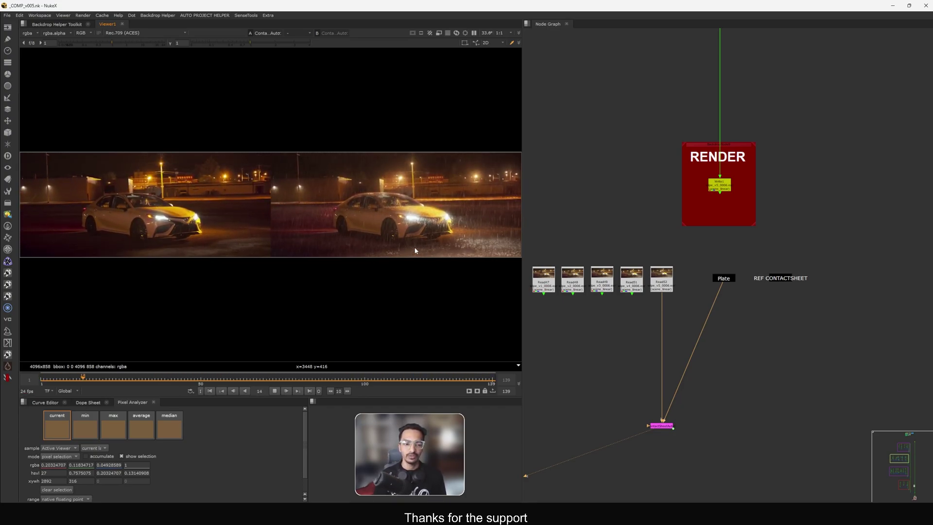
{"action": "key", "text": "f"}
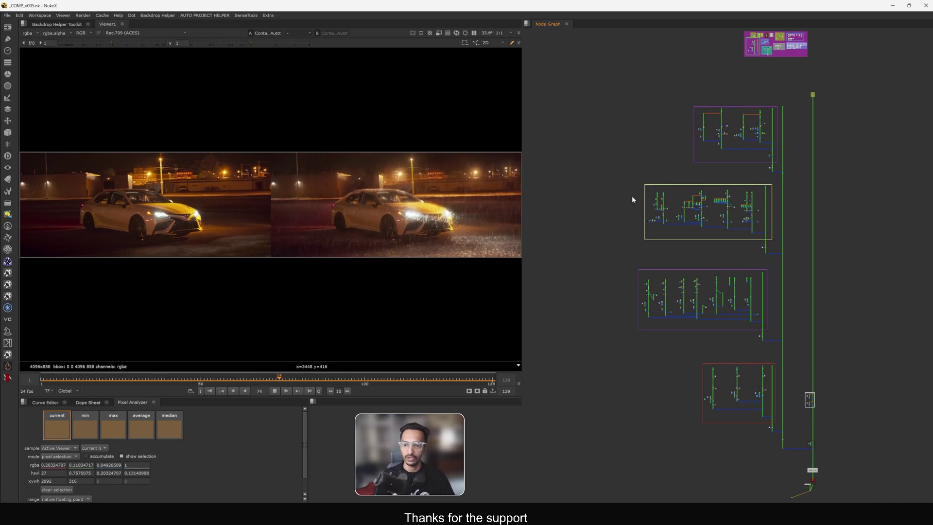
{"action": "key", "text": "k"}
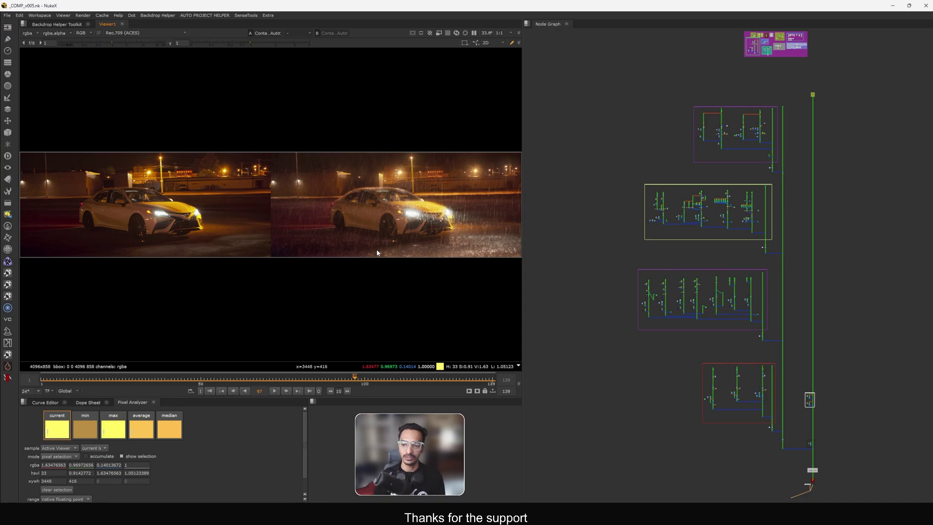
{"action": "left_click_drag", "start_coordinate": [592, 87], "coordinate": [863, 429]}
{"action": "left_click", "coordinate": [869, 357]}
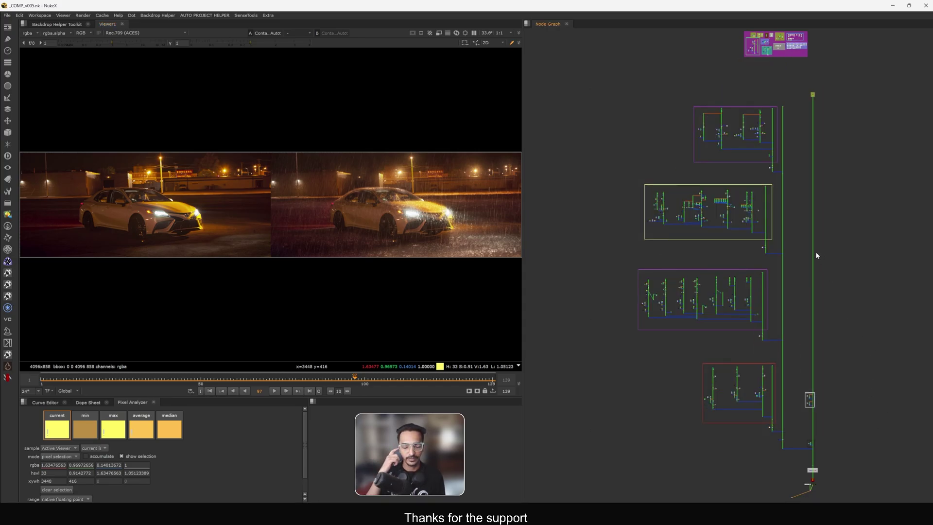